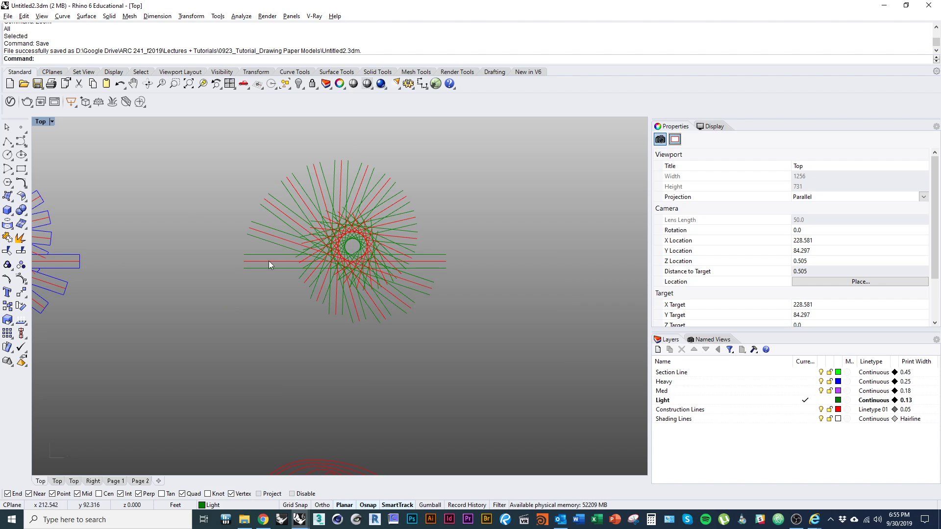
Examine the row of radial strip plans and the arch elevations beneath them
right_click_drag(280, 377, 284, 300)
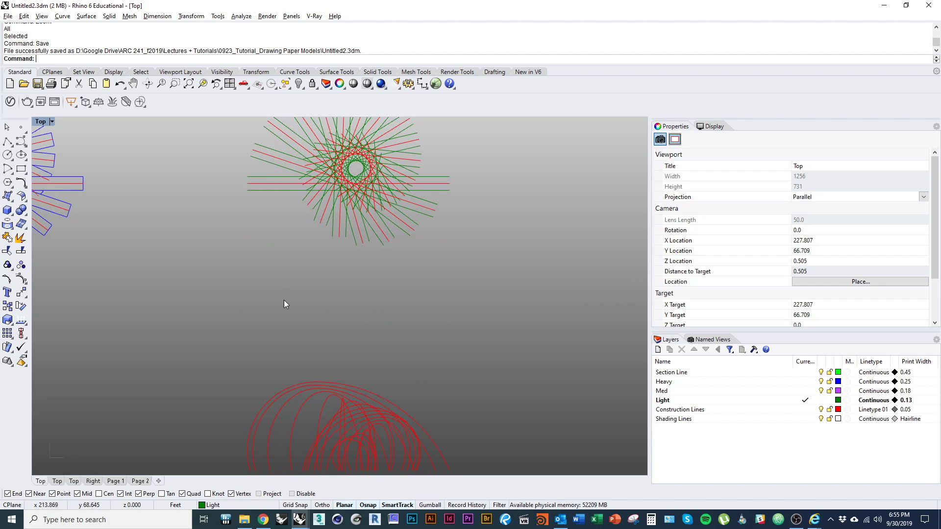
right_click_drag(340, 383, 353, 338)
right_click_drag(233, 317, 422, 411)
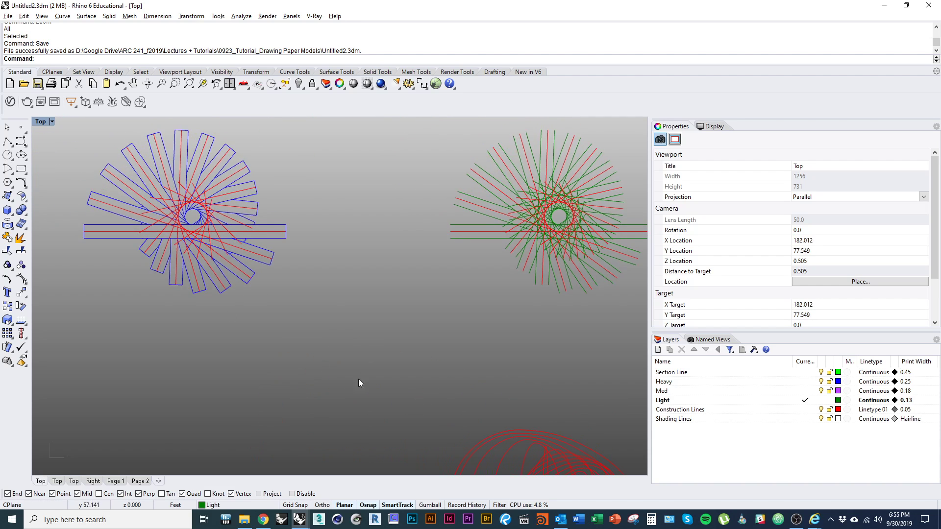
right_click_drag(284, 351, 183, 339)
right_click_drag(238, 318, 229, 358)
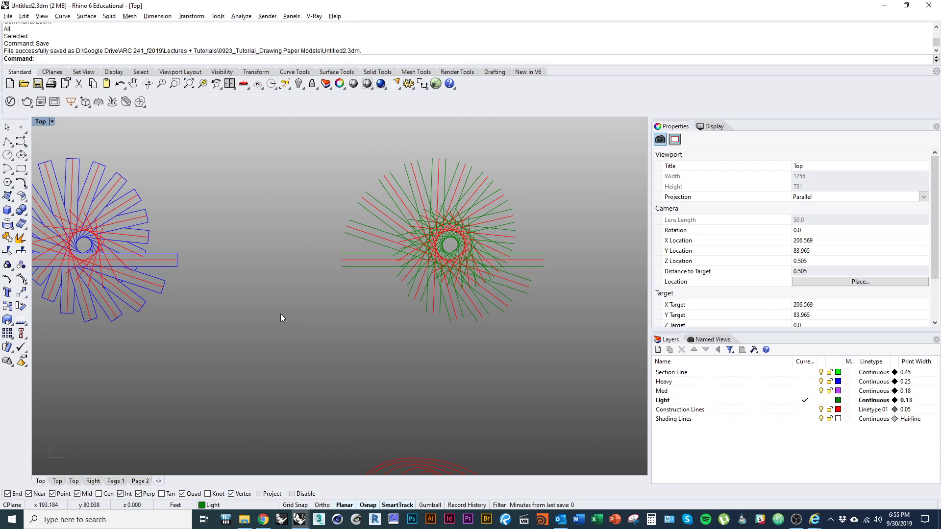
right_click_drag(280, 375, 276, 354)
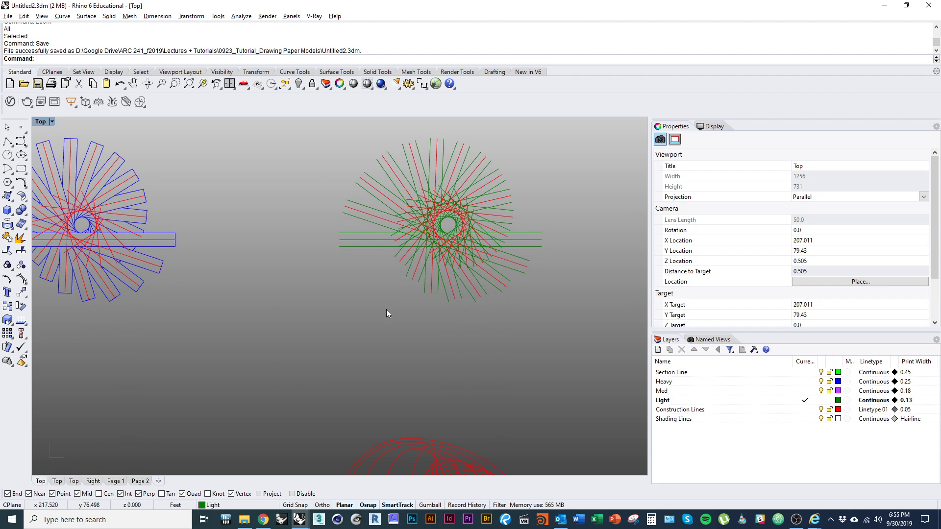
right_click_drag(386, 310, 360, 250)
right_click_drag(329, 286, 511, 312)
right_click_drag(336, 283, 467, 339)
right_click_drag(299, 306, 473, 329)
right_click_drag(310, 313, 405, 322)
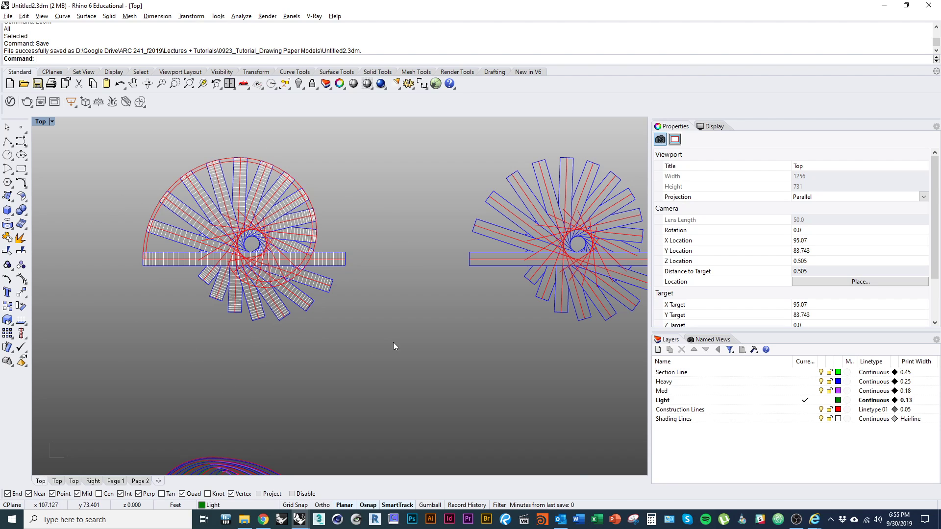
right_click_drag(392, 342, 56, 299)
mouse_move(319, 323)
right_mouse_down()
mouse_move(399, 227)
mouse_move(316, 215)
right_mouse_up()
right_click_drag(228, 247, 522, 270)
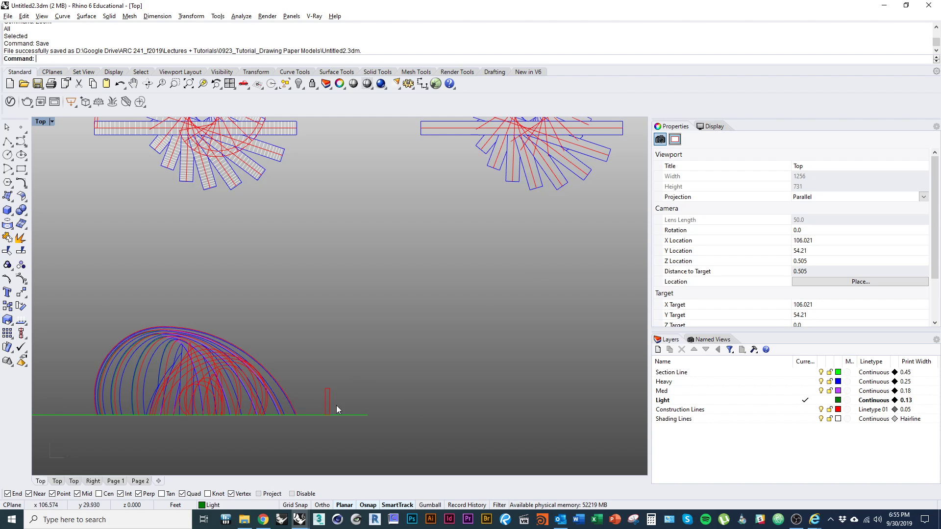
right_click_drag(169, 414, 340, 405)
right_click_drag(525, 398, 243, 402)
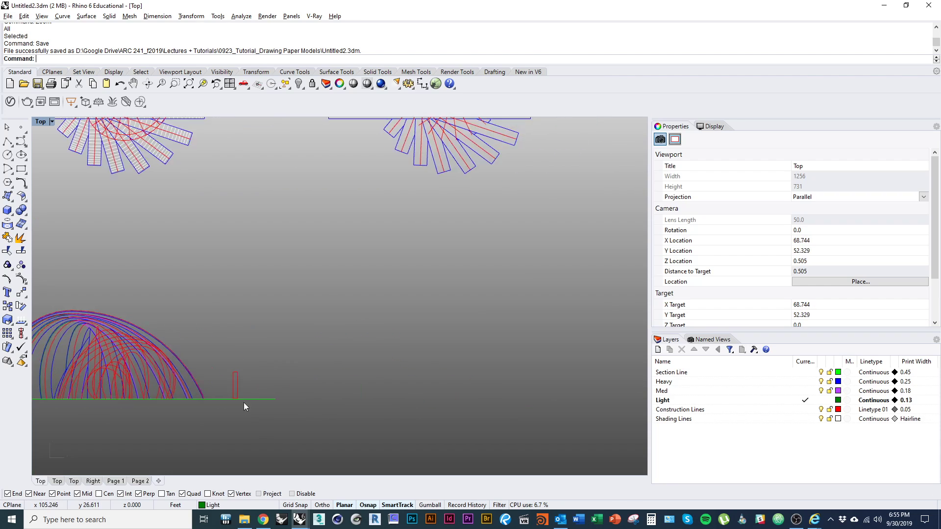
Copy the green section ground line from the blue-and-red elevation to the base of the red construction-line elevation
scroll(243, 402, "down", 6)
right_click_drag(336, 430, 295, 416)
scroll(170, 387, "up", 4)
left_click(187, 381)
scroll(187, 381, "up", 20)
right_click_drag(187, 381, 201, 301)
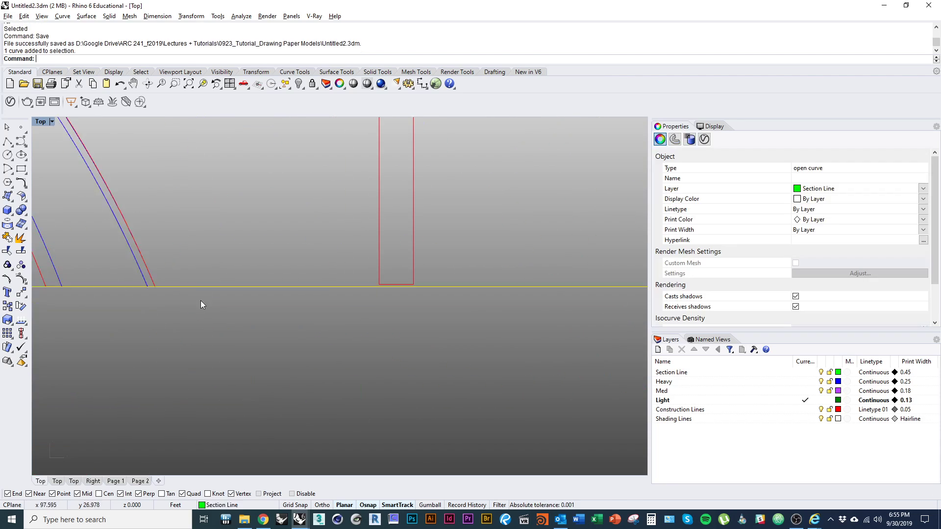
right_click(201, 300)
right_click_drag(147, 310, 153, 386, "ctrl")
right_click_drag(198, 348, 179, 379, "ctrl")
right_click_drag(180, 379, 73, 365)
left_click(74, 366)
left_click(603, 366)
right_click(598, 385)
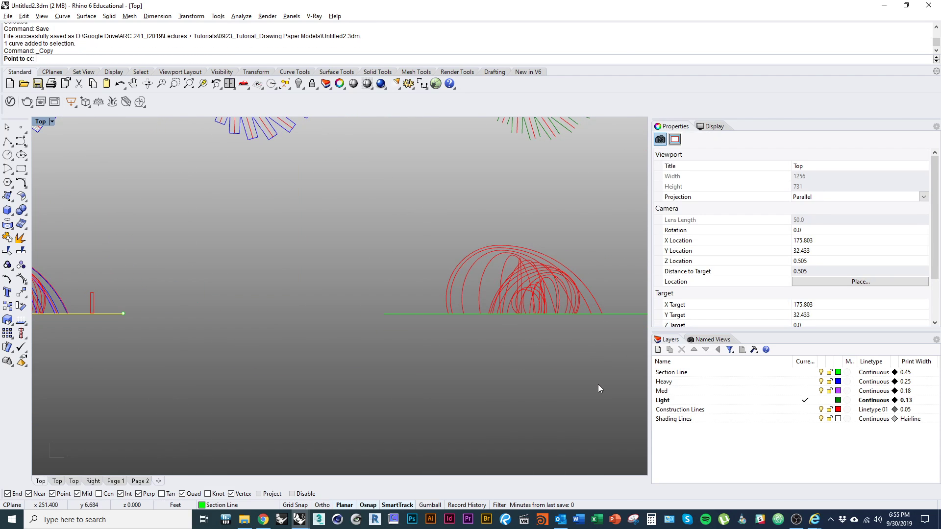
Hide the inner red spiral curve on the hatched radial strip plan
right_click_drag(557, 350, 506, 401)
right_click_drag(258, 339, 470, 387)
right_click_drag(318, 335, 367, 354)
left_click(233, 361)
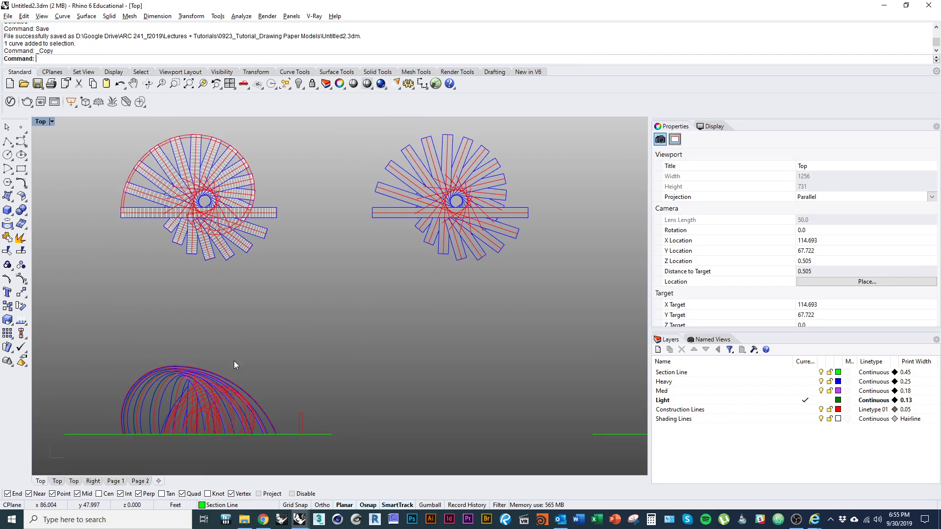
scroll(140, 215, "up", 5)
left_click(136, 214)
right_click_drag(112, 192, 122, 273)
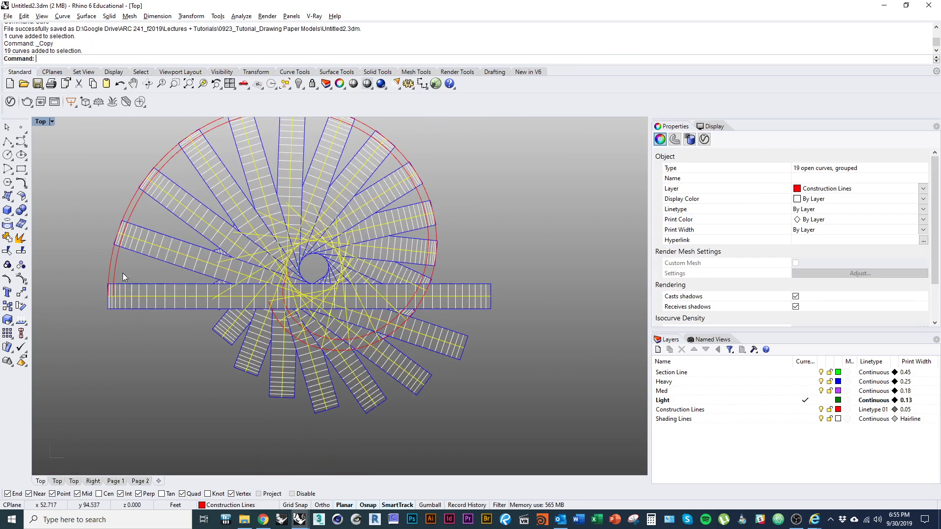
left_click(115, 263)
key("ctrl+h")
Copy the outer red spiral and the grouped radial construction lines of the hatched plan horizontally about 66 ft to its left
left_click(109, 265)
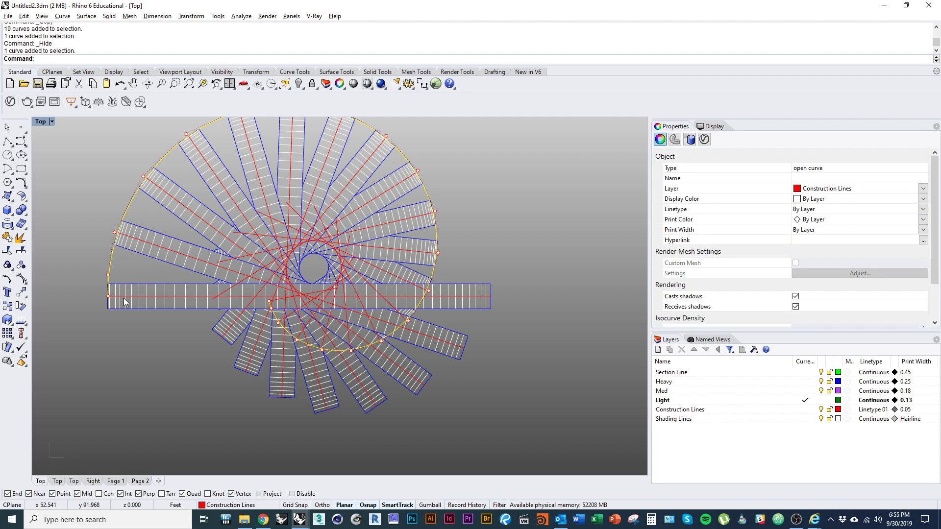
left_click(131, 296, "shift")
scroll(261, 326, "down", 5)
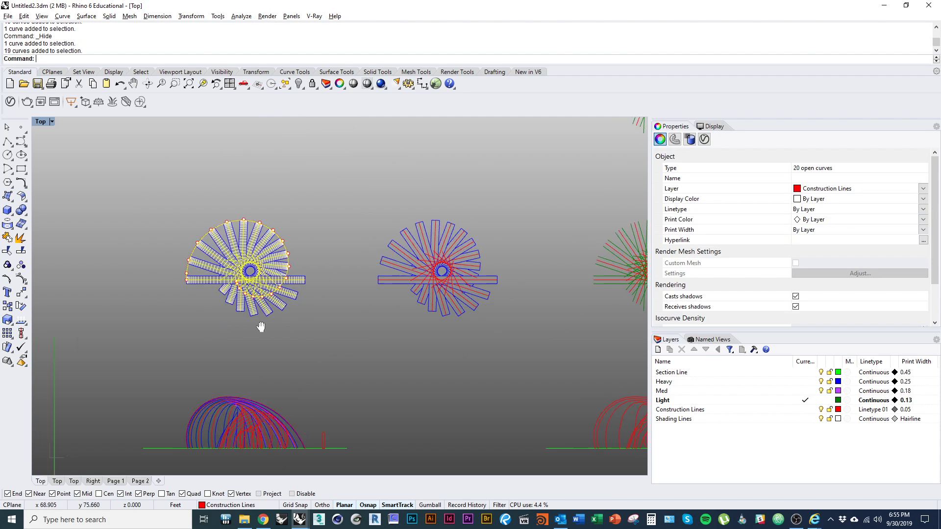
type("co")
key("Return")
left_click(345, 351)
left_click(173, 351, "shift")
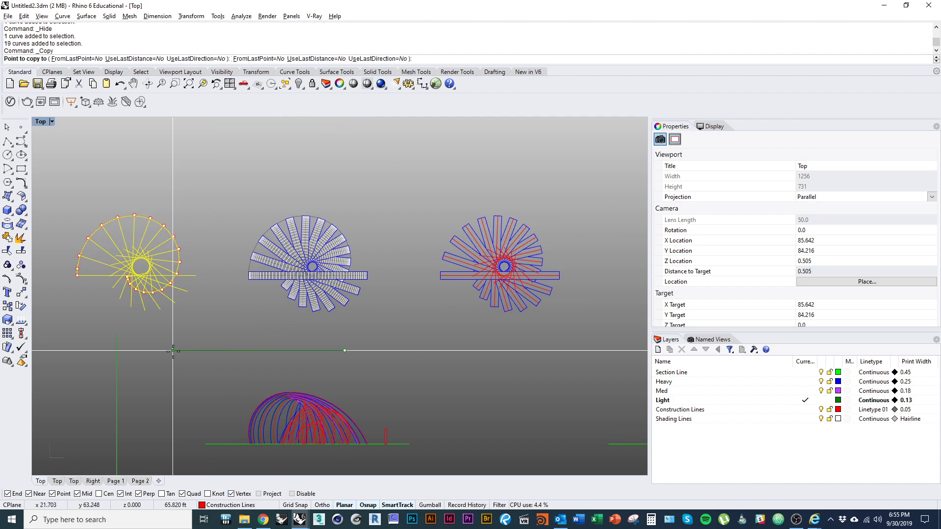
key("Return")
key("Escape")
Inspect the small red arch construction curves at the base of the blue-and-red elevation
right_click_drag(191, 372, 198, 346)
right_click_drag(495, 371, 161, 329)
scroll(416, 357, "up", 7)
right_click_drag(300, 337, 571, 351)
right_click_drag(343, 352, 553, 333)
scroll(298, 315, "up", 8)
scroll(298, 314, "up", 2)
left_click(319, 364)
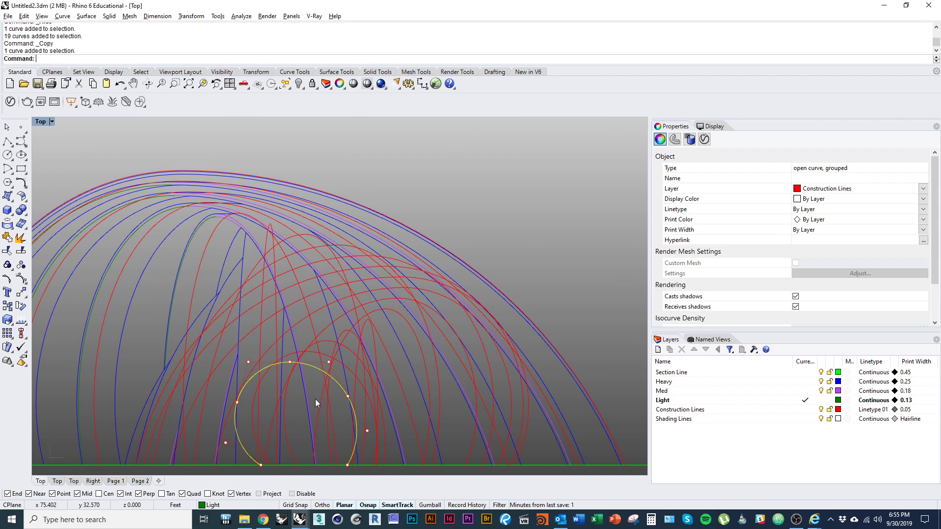
key("Escape")
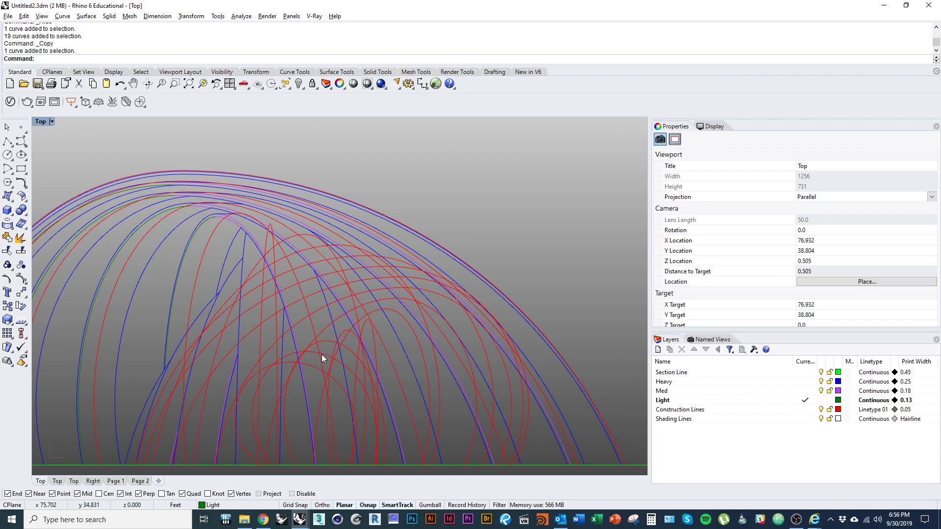
left_click(313, 351)
scroll(313, 352, "down", 5)
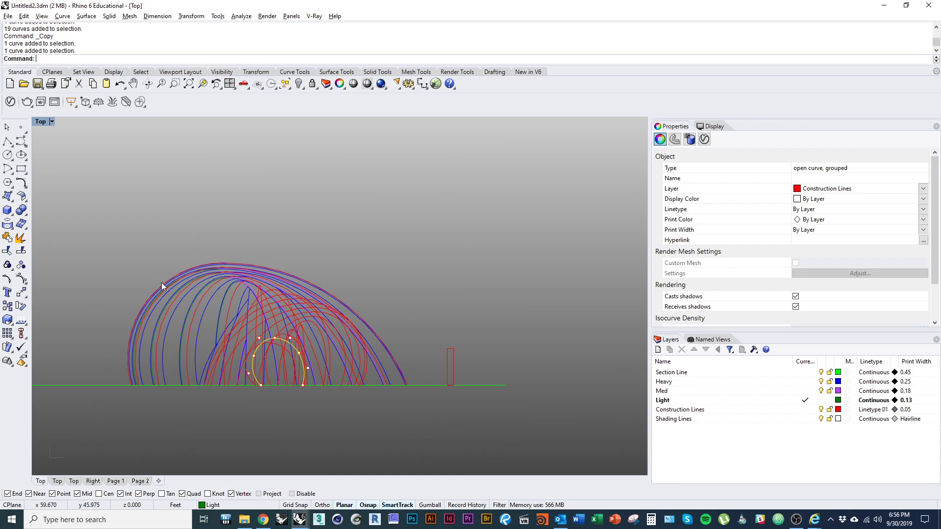
scroll(304, 398, "down", 6)
key("Escape")
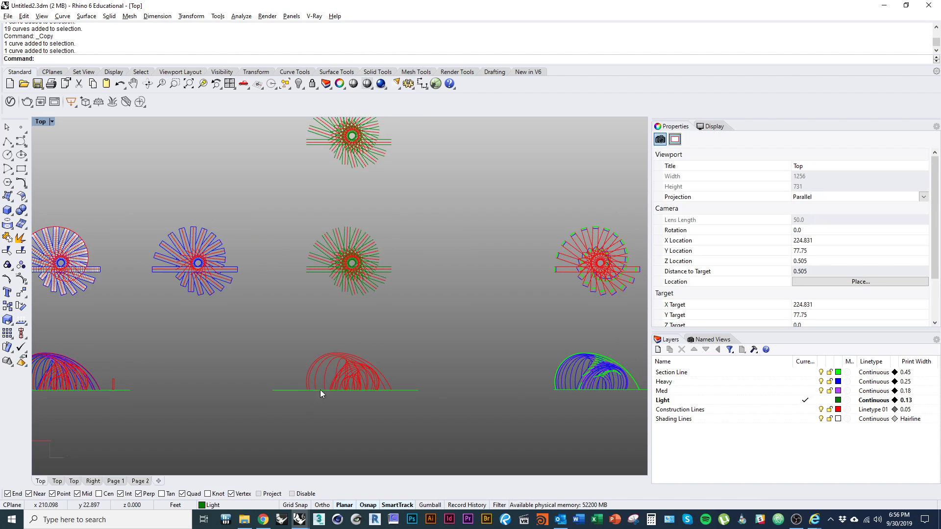
Examine the red centerline group and green strip-edge pairs in the plan, and the red arches in the elevation below
scroll(314, 375, "up", 4)
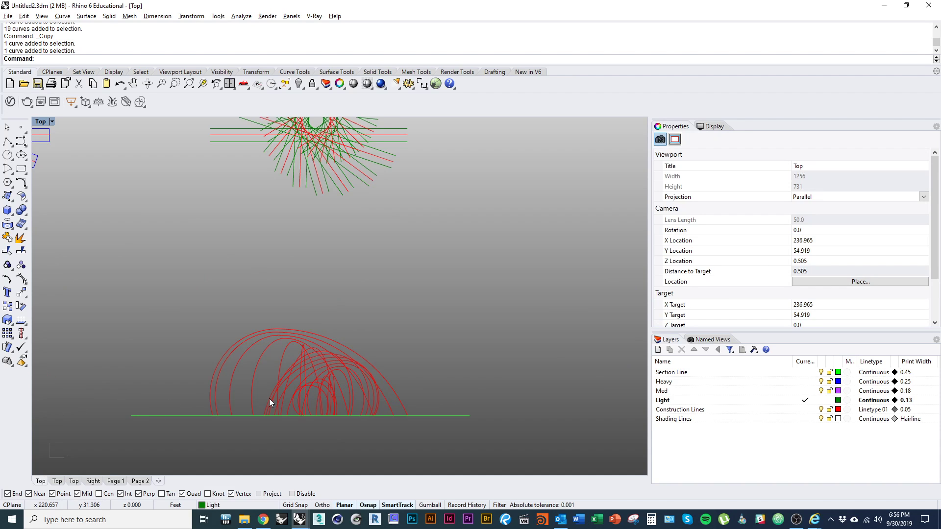
right_click_drag(166, 393, 182, 448)
right_click_drag(330, 310, 309, 397)
mouse_move(357, 354)
right_mouse_down()
mouse_move(400, 295)
mouse_move(358, 360)
right_mouse_up()
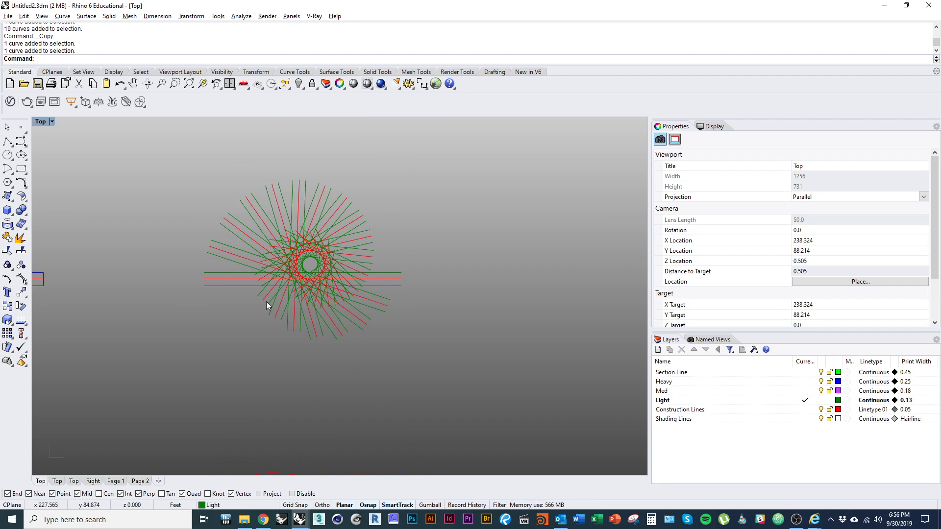
left_click(223, 283)
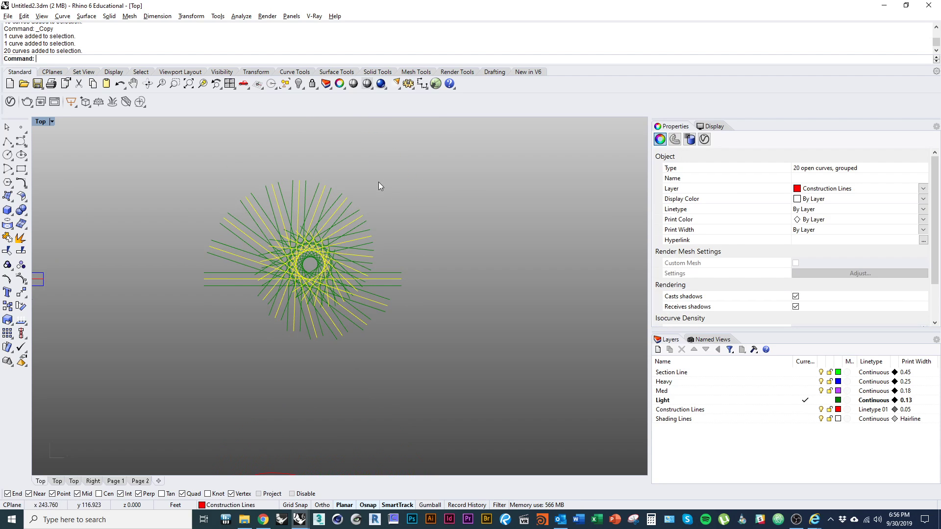
scroll(216, 275, "up", 8)
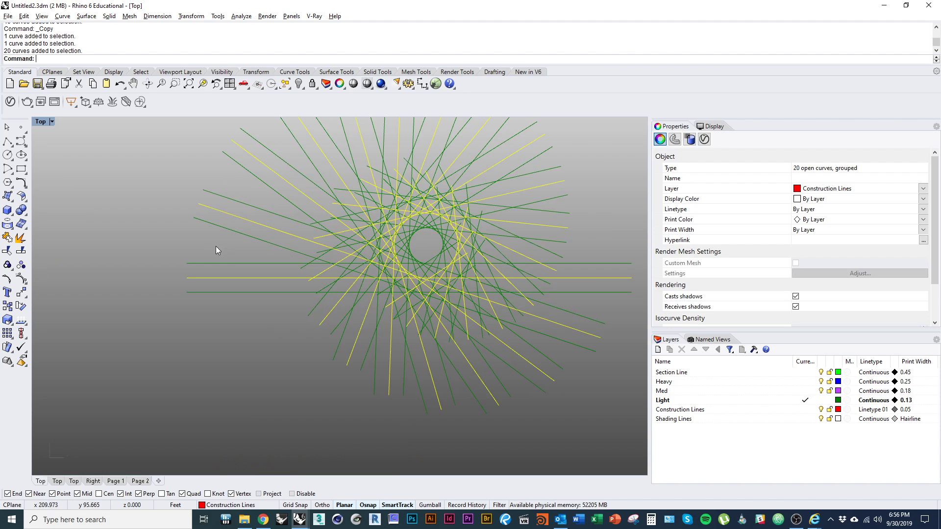
left_click(215, 247)
left_click(219, 265)
left_click(218, 264)
left_click(216, 224)
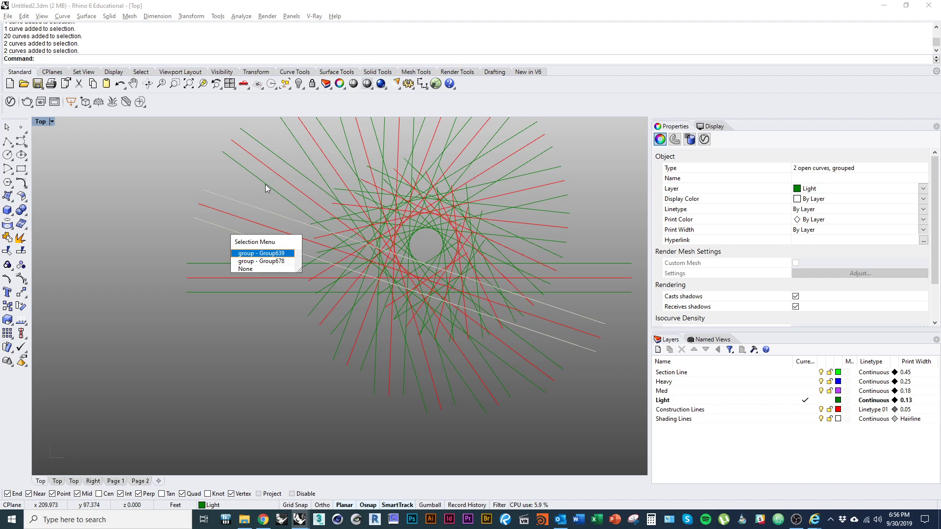
left_click(267, 184)
scroll(203, 214, "down", 5)
right_click_drag(269, 419, 253, 177)
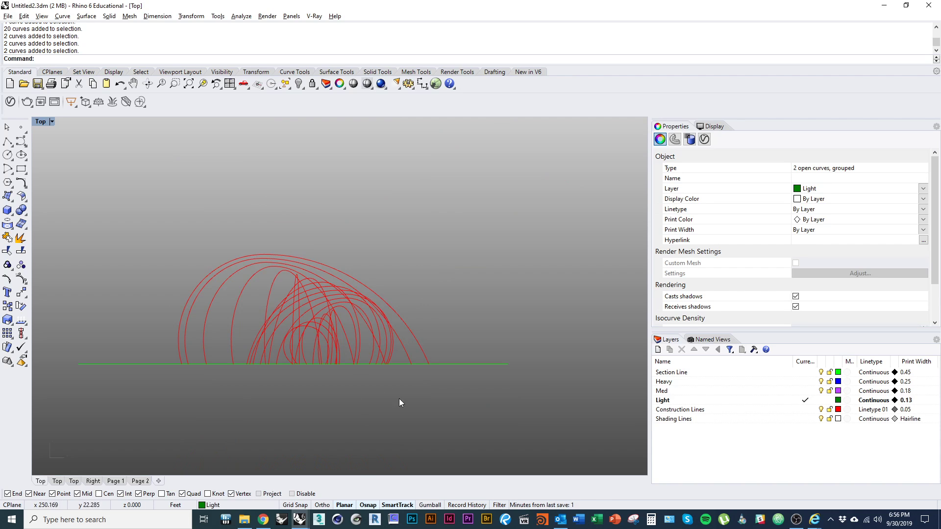
left_click(329, 425)
Offset the ground line of the red construction-line elevation upward by 4 ft onto the Light layer
right_click_drag(332, 382, 292, 395)
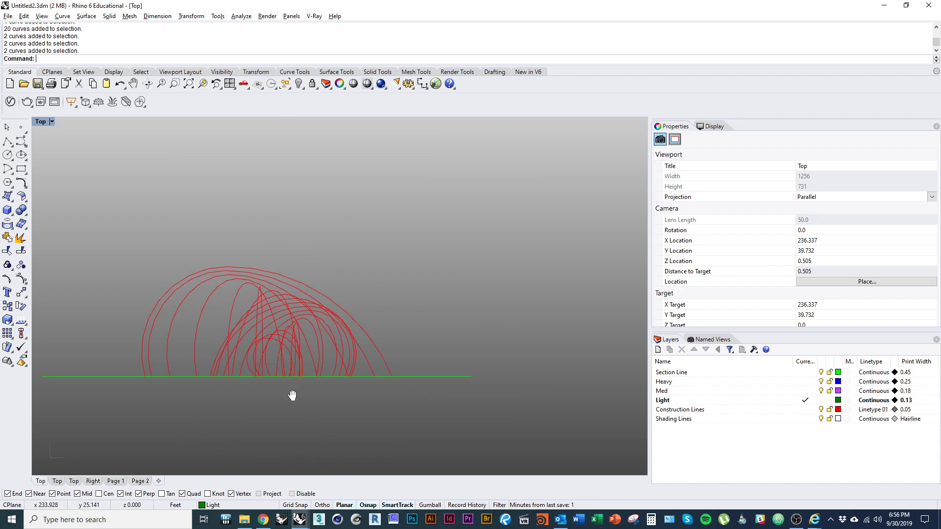
left_click(414, 377)
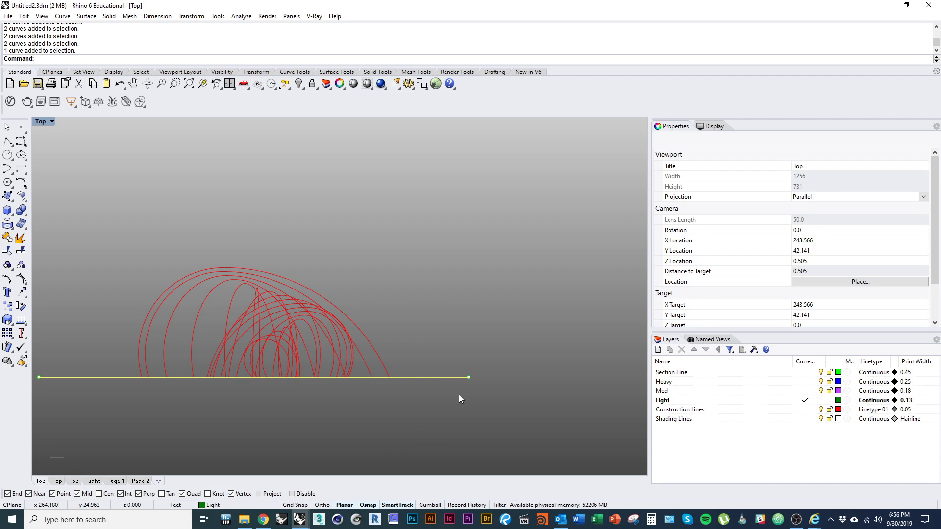
right_click_drag(386, 413, 509, 401)
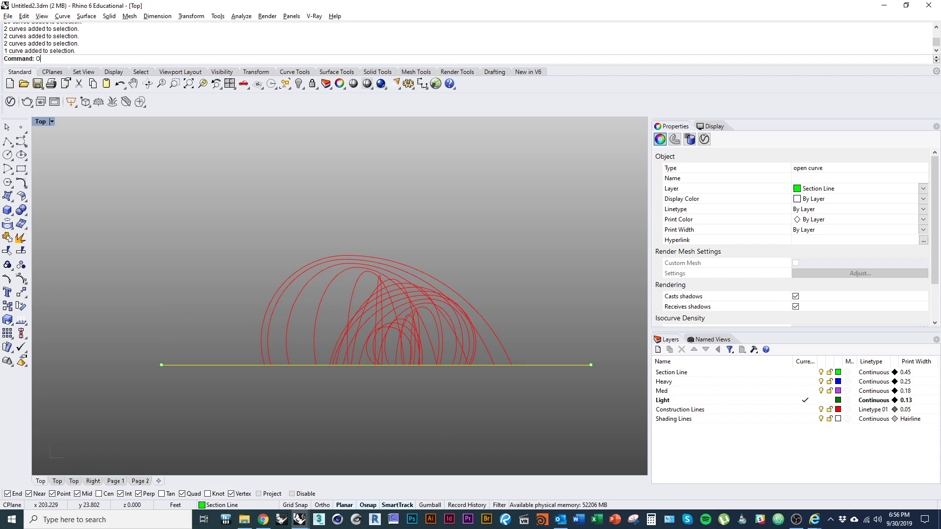
type("ffset")
key("Return")
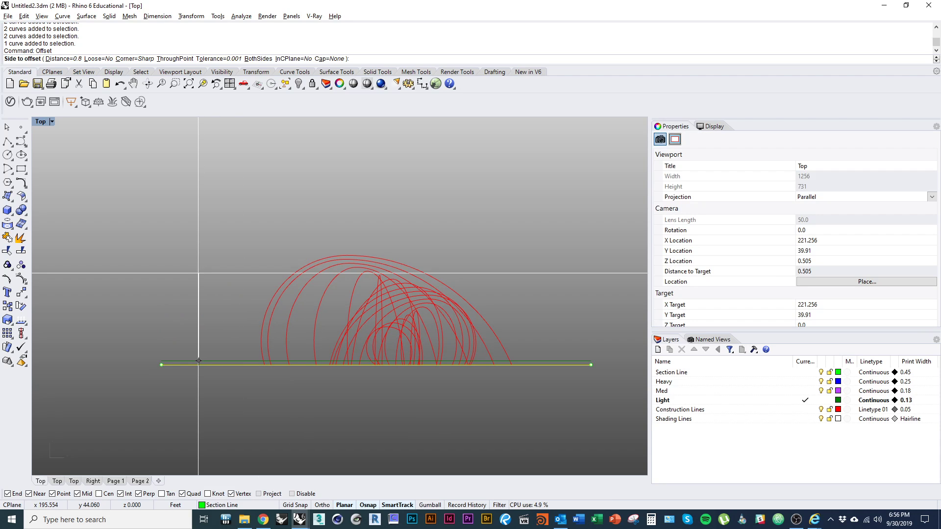
type("4")
key("Return")
left_click(199, 274)
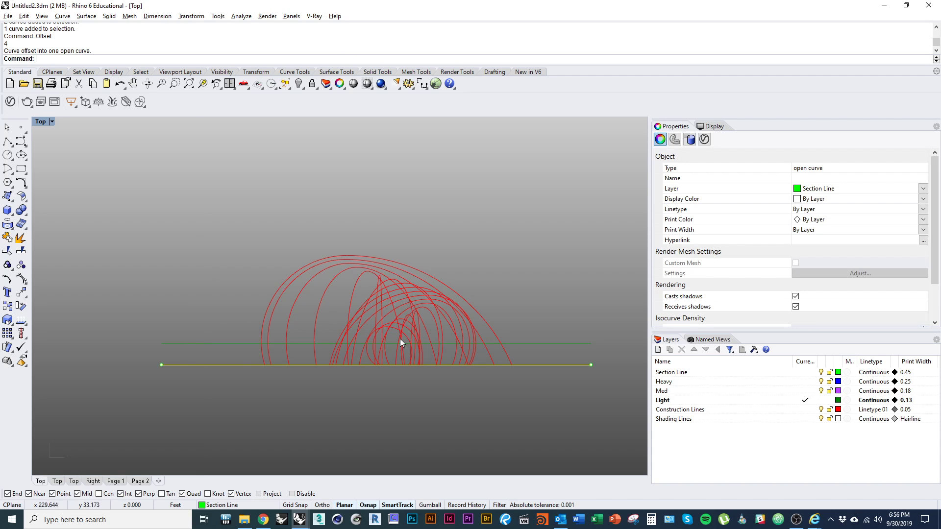
right_click_drag(401, 341, 284, 371)
key("Escape")
left_click(435, 337)
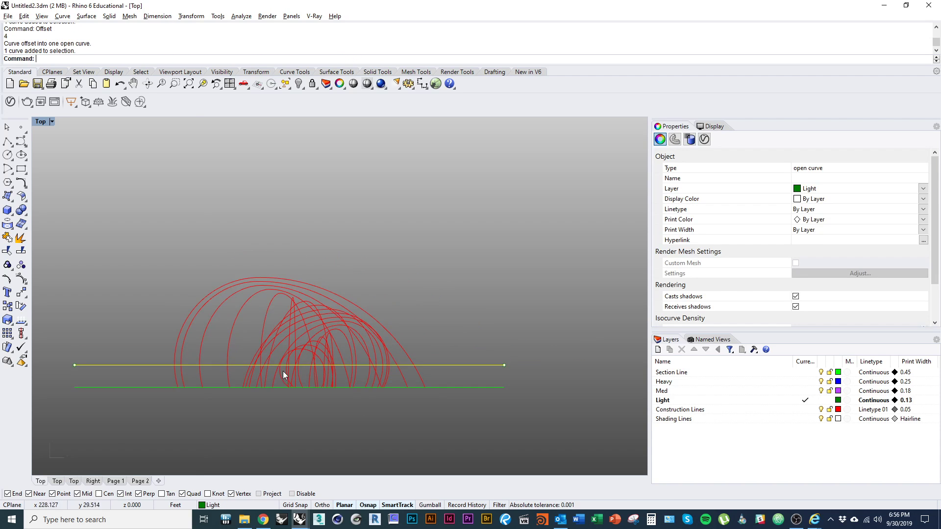
scroll(283, 371, "up", 1)
key("Escape")
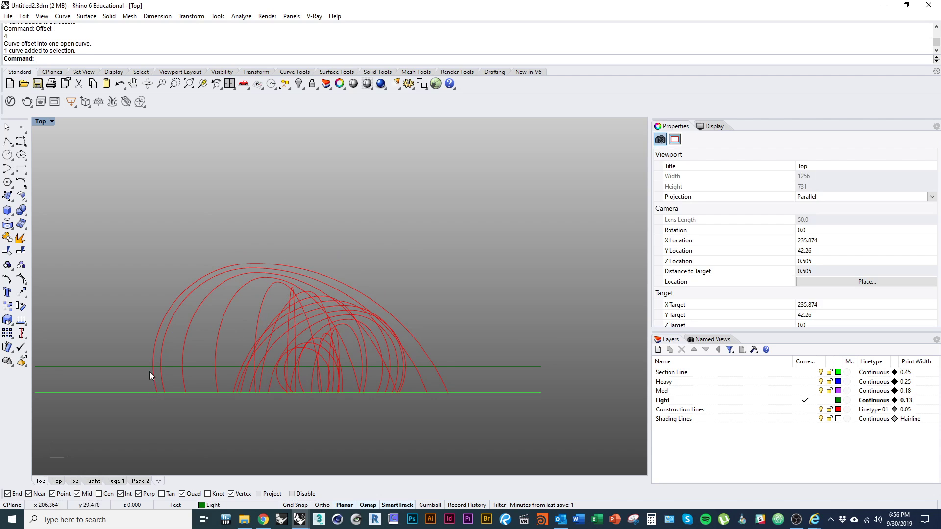
Hide all green strip-edge lines in the plan above except the pair along the long horizontal centerline
scroll(202, 262, "down", 9)
right_click_drag(231, 293, 258, 397)
scroll(255, 245, "up", 6)
left_click_drag(396, 169, 179, 235)
scroll(186, 241, "up", 4)
left_click(198, 214, "ctrl")
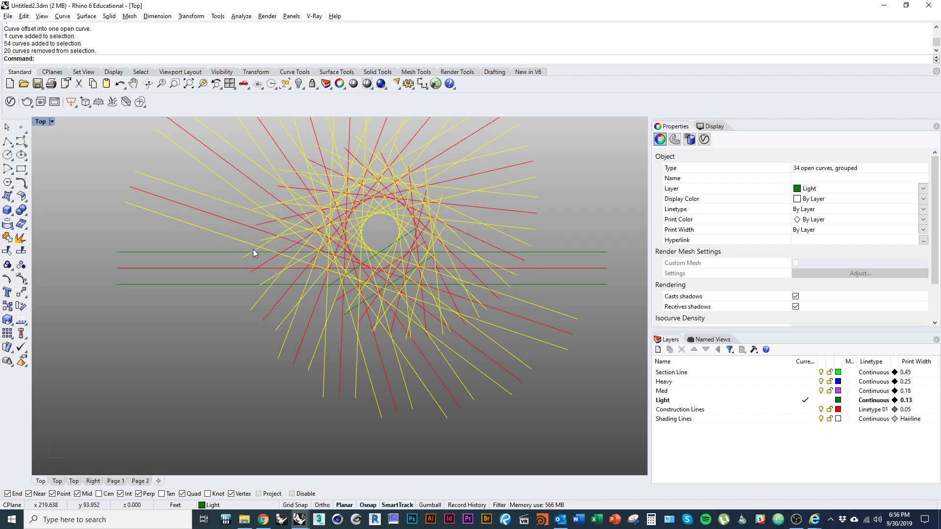
key("ctrl+h")
scroll(183, 269, "down", 2)
scroll(197, 318, "up", 1)
scroll(258, 246, "up", 4)
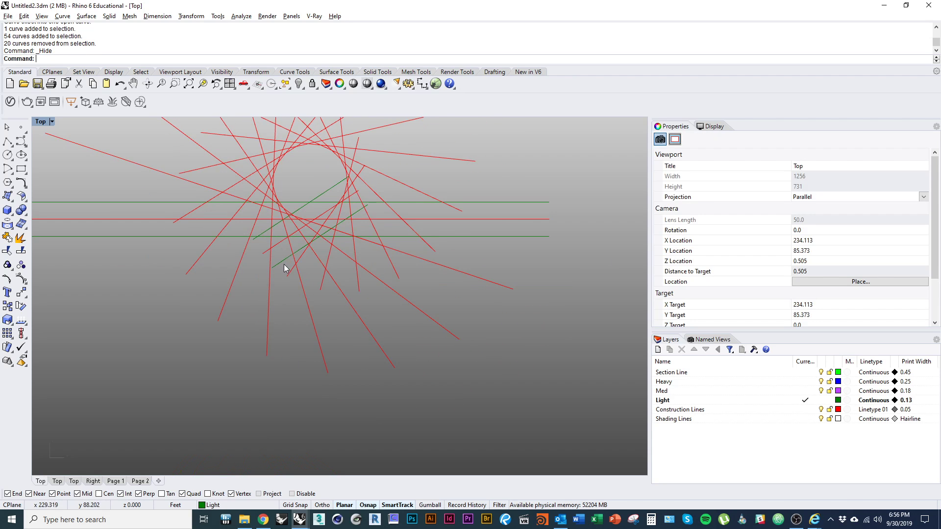
left_click(286, 267)
key("ctrl+h")
Draw a vertical projection line from where the outermost arch's left side crosses the upper ground-offset line up past the plan
scroll(277, 269, "down", 6)
right_click_drag(268, 289, 332, 250)
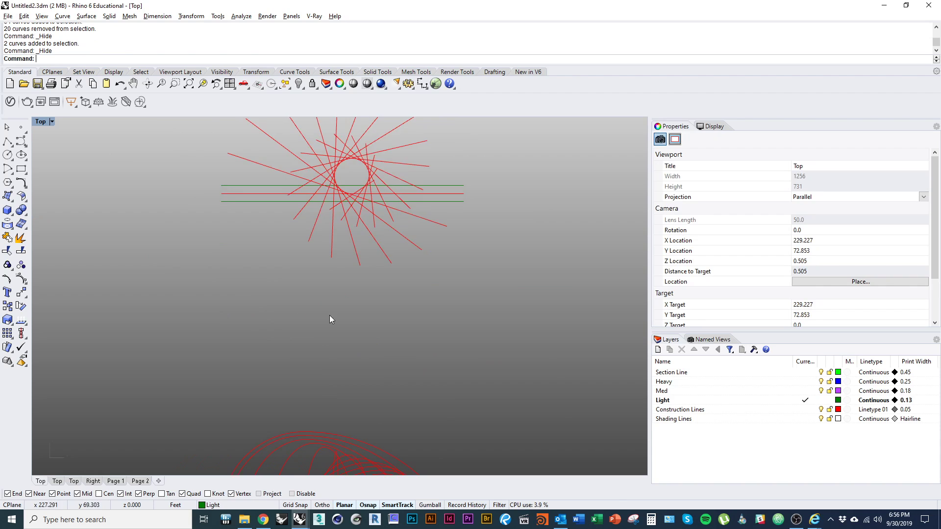
right_click_drag(329, 316, 341, 181)
right_click_drag(287, 304, 301, 292)
type("line")
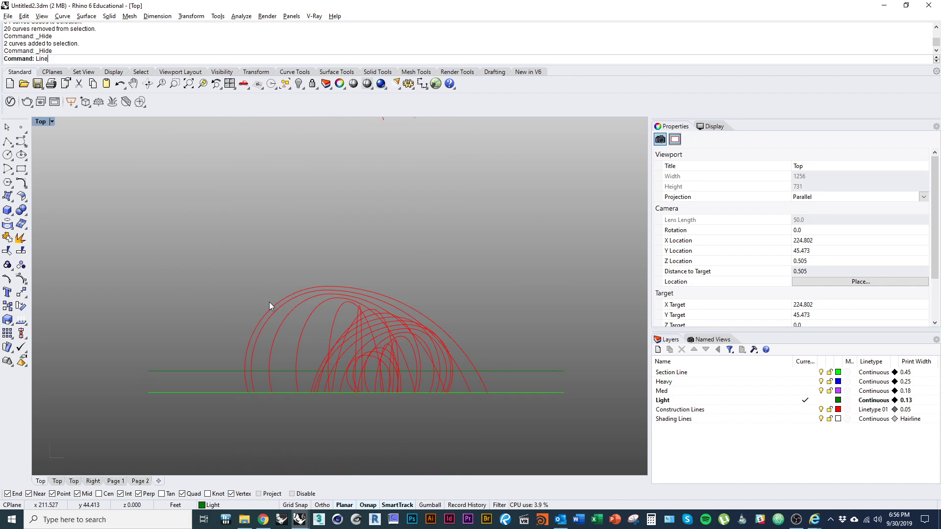
key("Return")
scroll(223, 373, "up", 9)
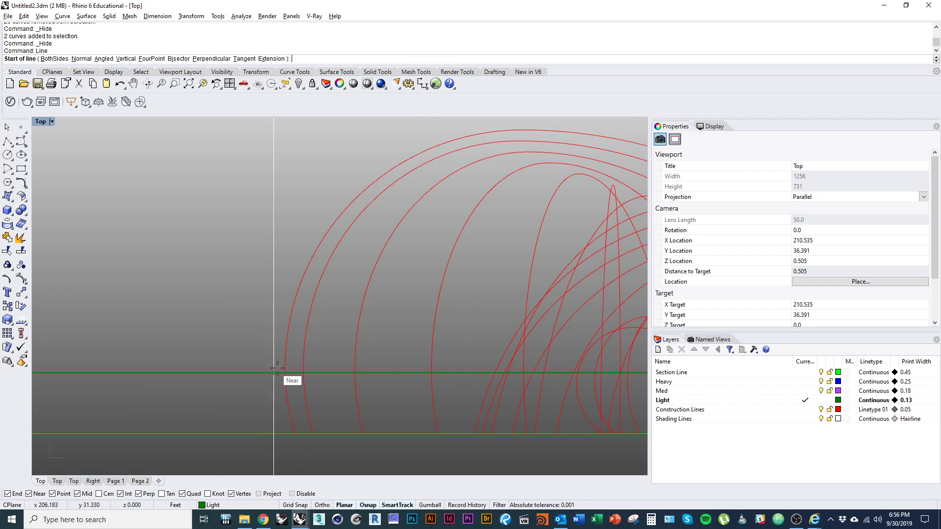
left_click(286, 376)
scroll(234, 385, "down", 13)
left_click(241, 161)
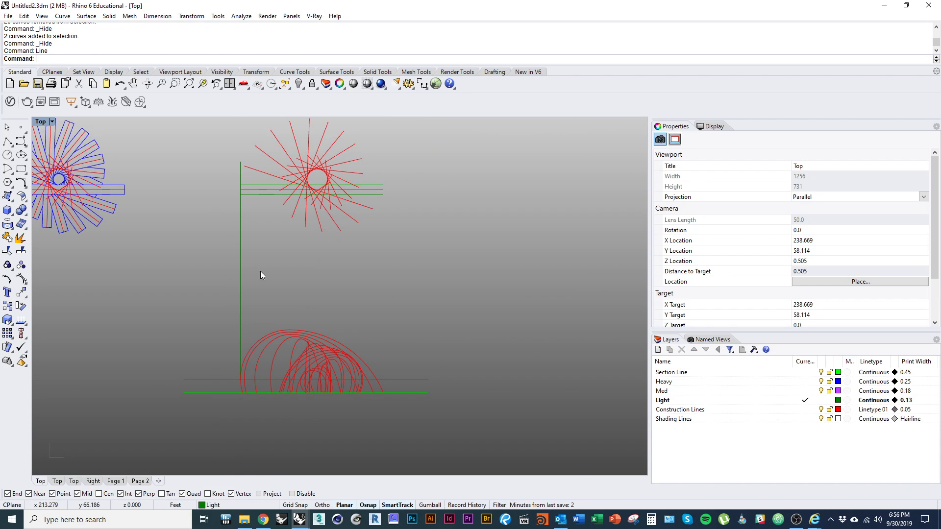
Draw a vertical projection line from the outermost arch's right foot on the ground line up past the plan
key("Return")
scroll(391, 383, "up", 13)
left_click(340, 433)
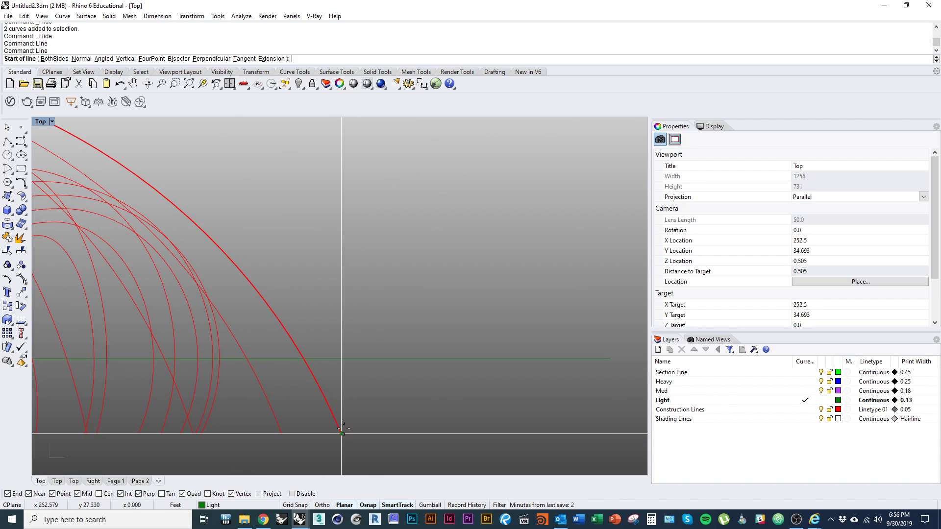
scroll(340, 434, "down", 13)
left_click(354, 159, "shift")
Draw a vertical projection line from where the outermost arch's right side crosses the upper ground-offset line up past the plan
key("Return")
scroll(326, 336, "up", 13)
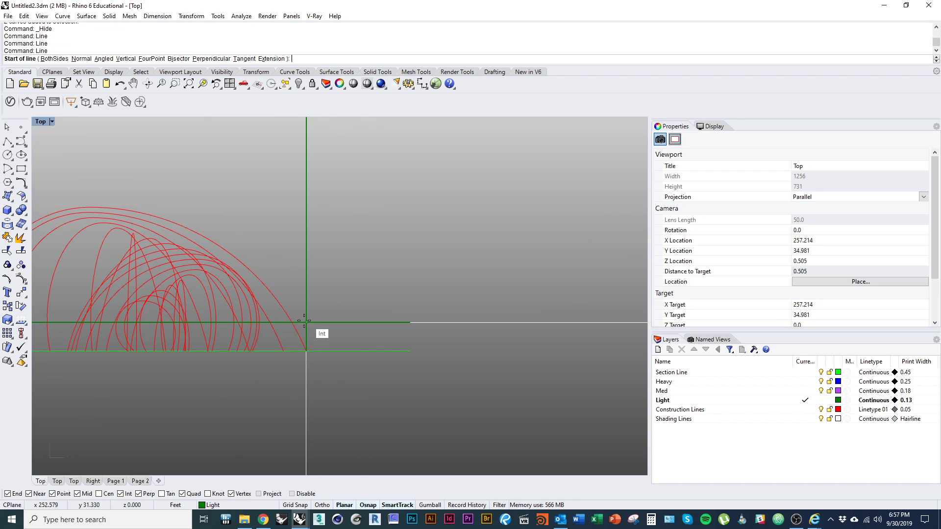
left_click(321, 339)
scroll(321, 341, "down", 12)
left_click(326, 280, "shift")
Draw a vertical projection line from the outermost arch's left foot on the ground line up past the plan
scroll(319, 391, "up", 13)
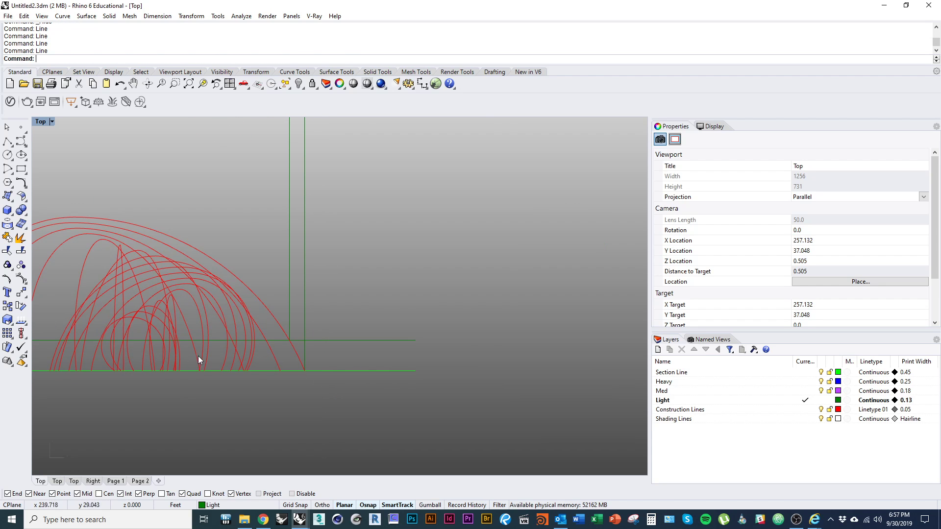
scroll(162, 367, "up", 10)
key("Return")
left_click(159, 369)
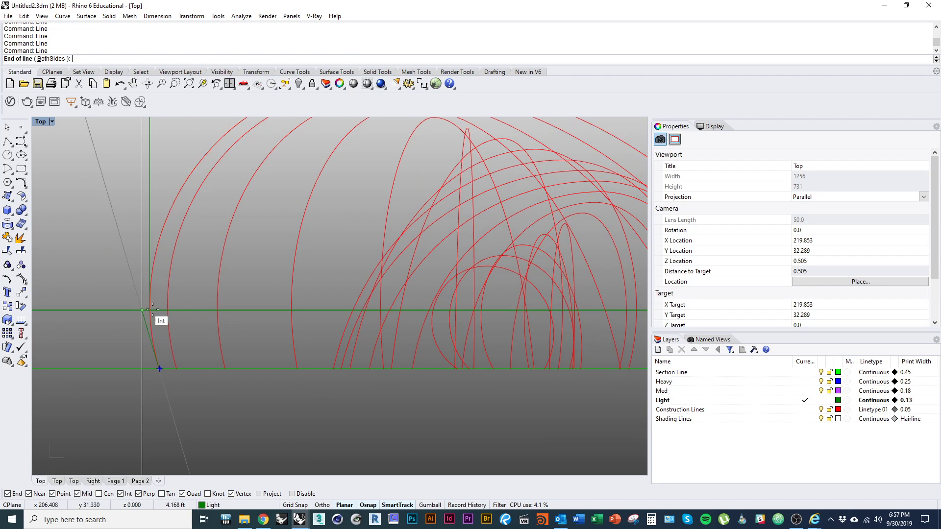
scroll(156, 371, "down", 10)
right_click_drag(195, 239, 193, 455)
middle_click(167, 158)
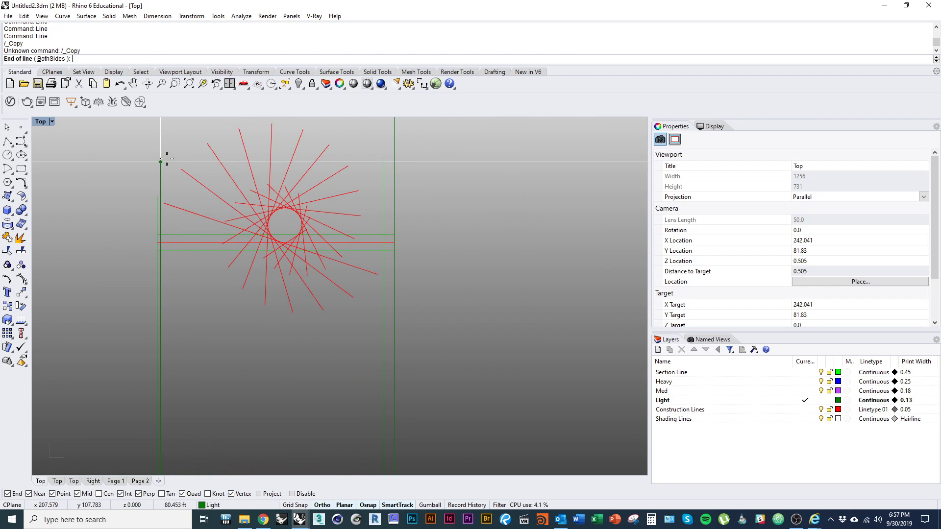
left_click(167, 158)
Trim away the middle of both green strip-edge lines between the inner vertical projection lines, keeping short segments at each end
scroll(311, 358, "up", 7)
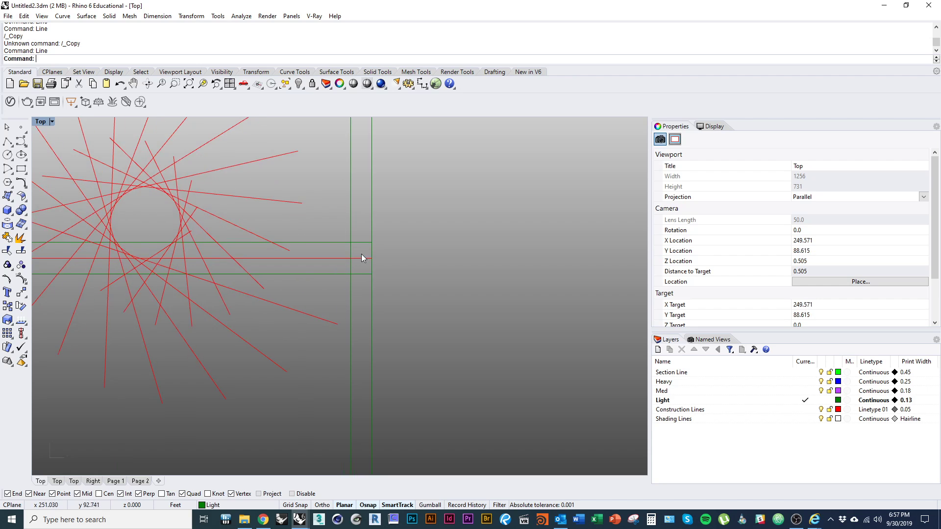
right_click_drag(331, 266, 341, 298)
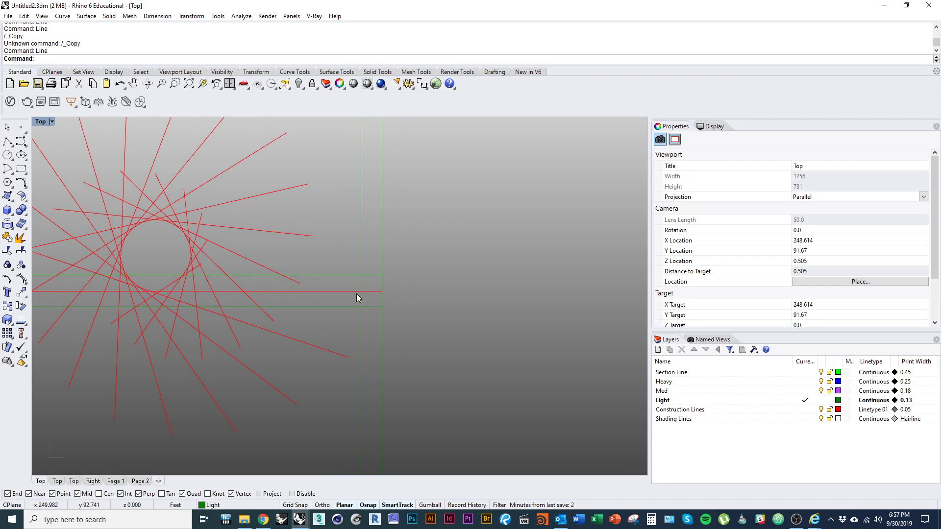
left_click(362, 323)
key("ctrl+t")
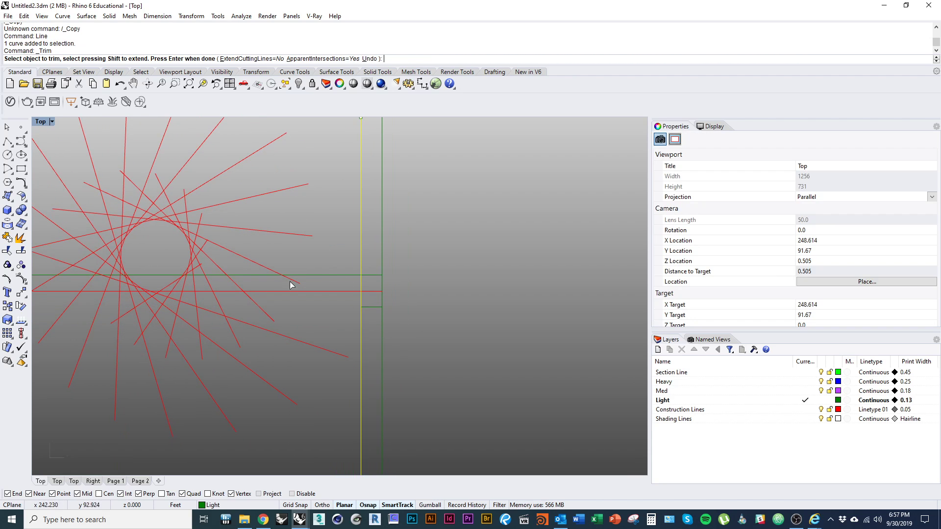
key("ctrl+z")
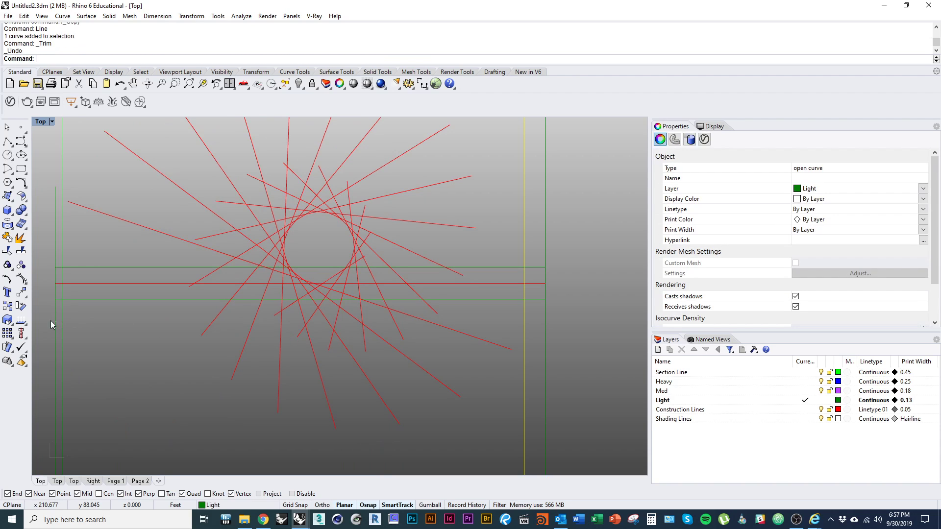
left_click_drag(51, 320, 50, 320)
key("ctrl+t")
left_click(106, 299)
left_click(114, 268)
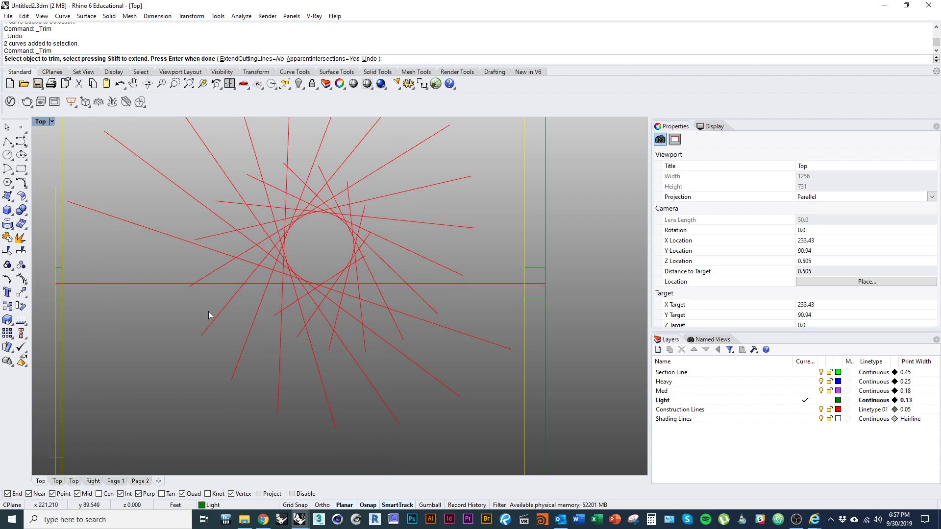
key("Return")
Delete the four vertical projection lines between the plan and the elevation
right_click_drag(526, 267, 496, 280)
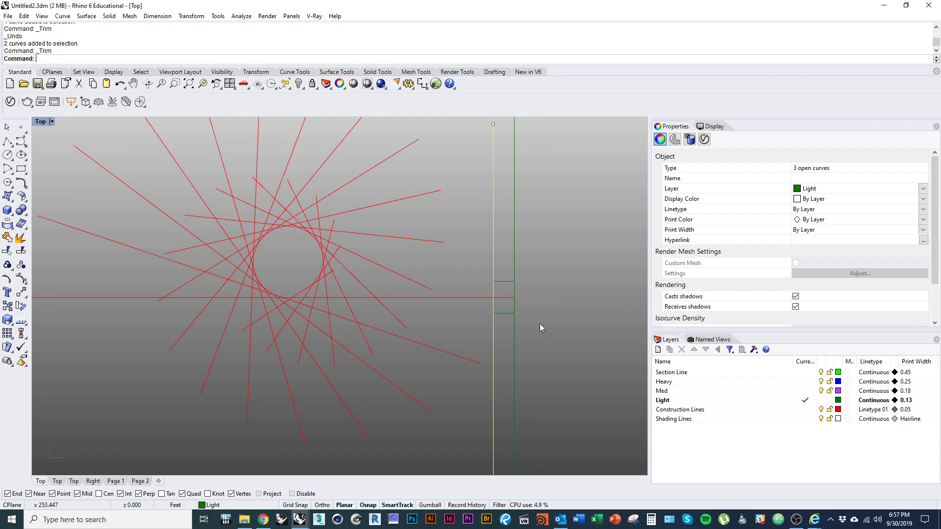
right_click_drag(496, 326, 479, 233)
scroll(478, 232, "down", 7)
left_click_drag(542, 361, 235, 323)
type("d")
key("Return")
Close the left end of the horizontal strip into a narrow rectangle with two vertical lines joining the short green edge segments
scroll(251, 249, "up", 9)
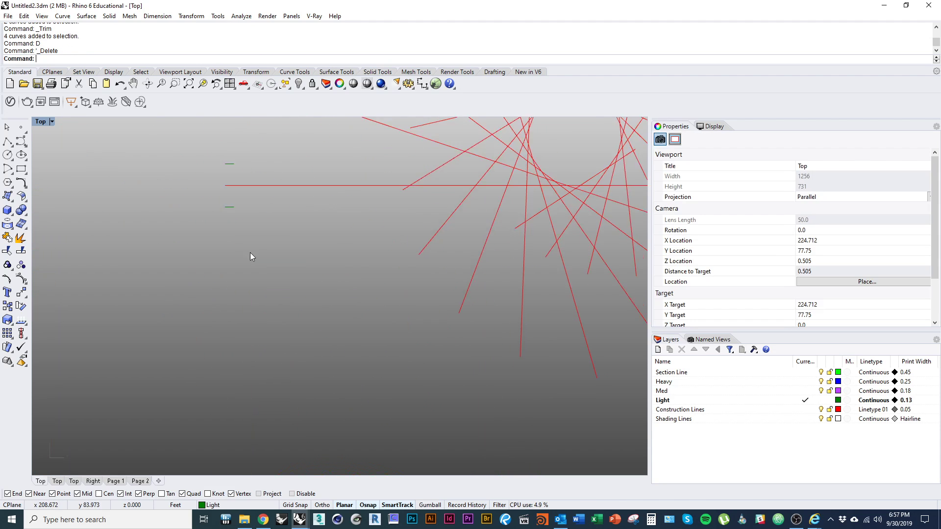
right_click_drag(250, 253, 267, 315)
type("line")
key("Return")
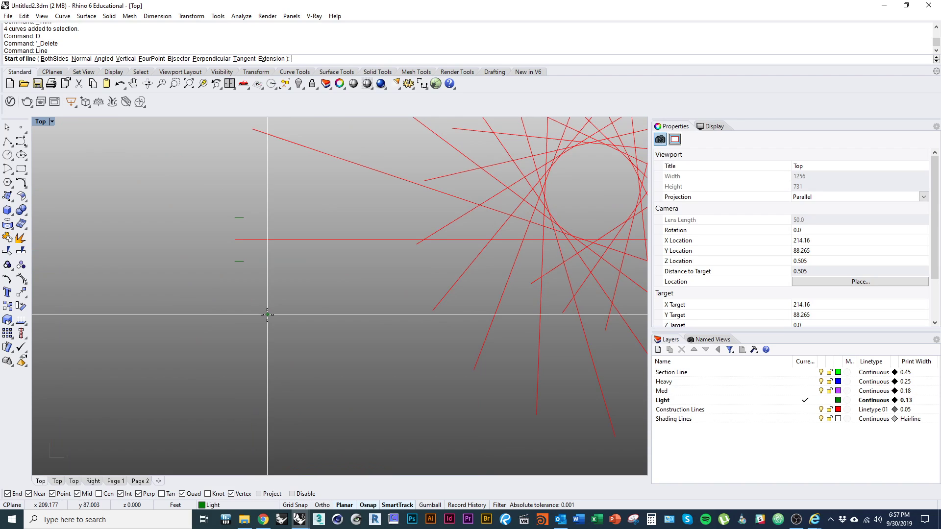
left_click(235, 218)
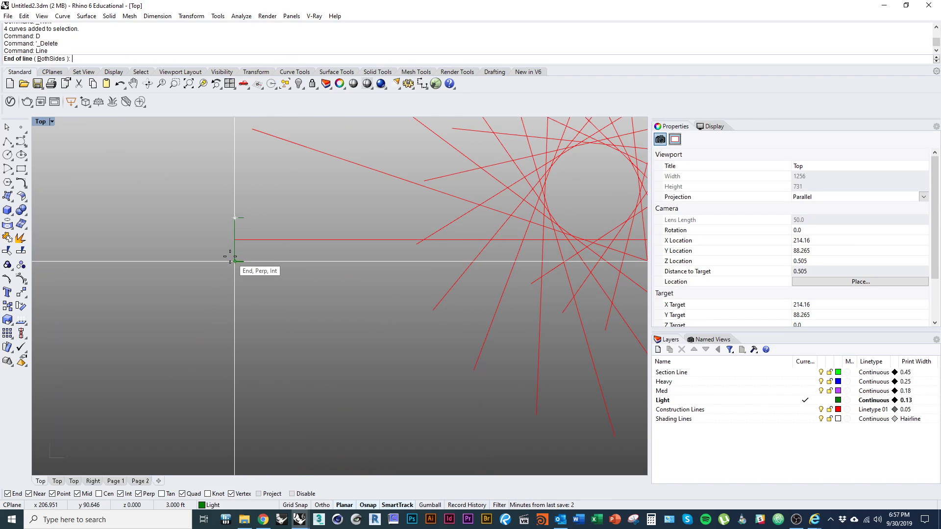
left_click(235, 261)
key("space")
left_click(243, 218)
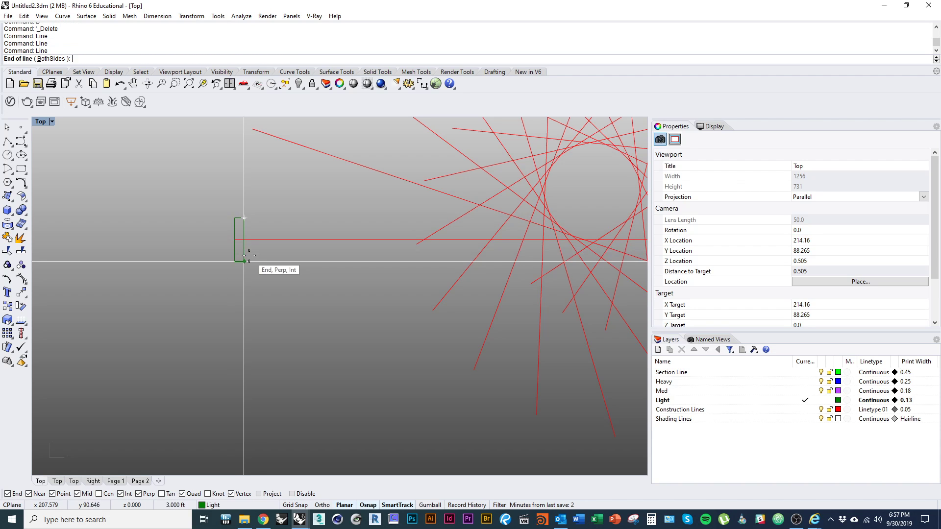
left_click(243, 261)
Close the right end of the horizontal strip into a rectangle with two vertical lines joining the short green edge segments
key("space")
right_click_drag(591, 302, 256, 308)
left_click(411, 243)
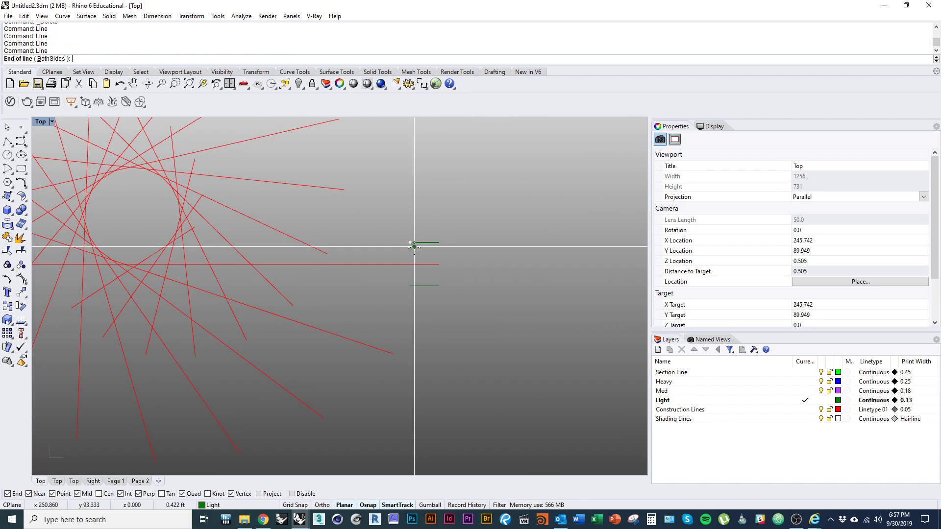
left_click(411, 286)
key("space")
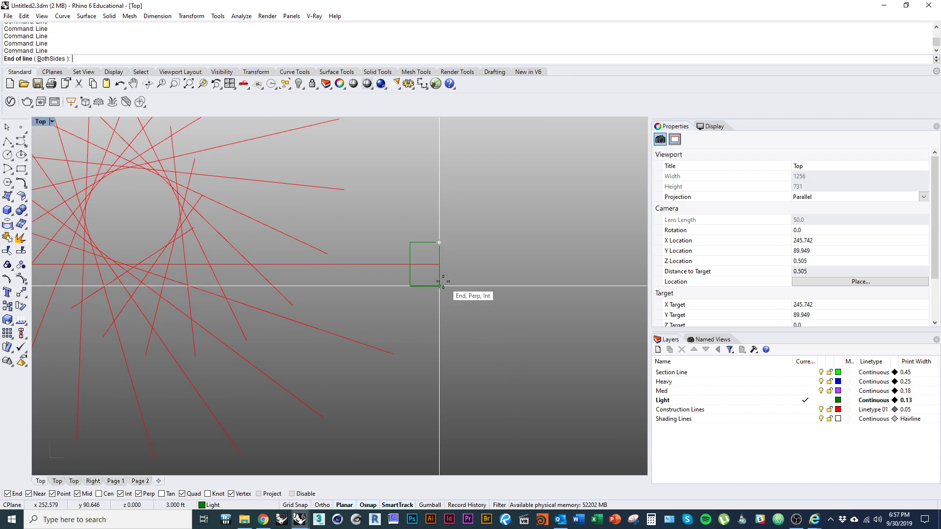
scroll(446, 321, "down", 3)
key("Escape")
Examine the blue-and-red reference elevation, the red arch elevation with its ground lines, and the strip-end rectangles in the plan
scroll(404, 422, "down", 5)
right_click_drag(404, 434, 377, 240)
scroll(375, 412, "down", 4)
right_click_drag(375, 412, 354, 331)
scroll(301, 318, "up", 5)
right_click_drag(294, 316, 465, 348)
scroll(301, 313, "down", 3)
scroll(256, 332, "up", 8)
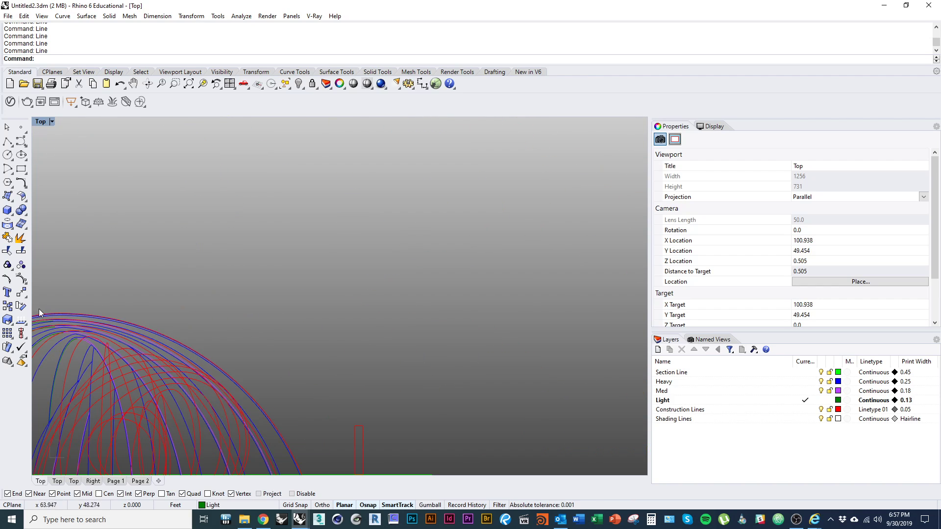
scroll(117, 296, "down", 10)
right_click_drag(541, 267, 268, 330)
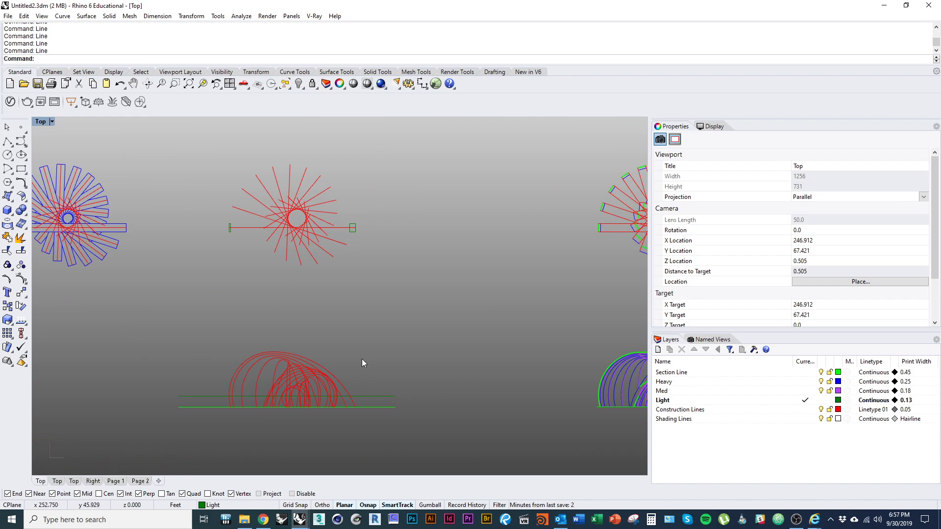
right_click_drag(341, 395, 393, 378)
scroll(357, 379, "up", 10)
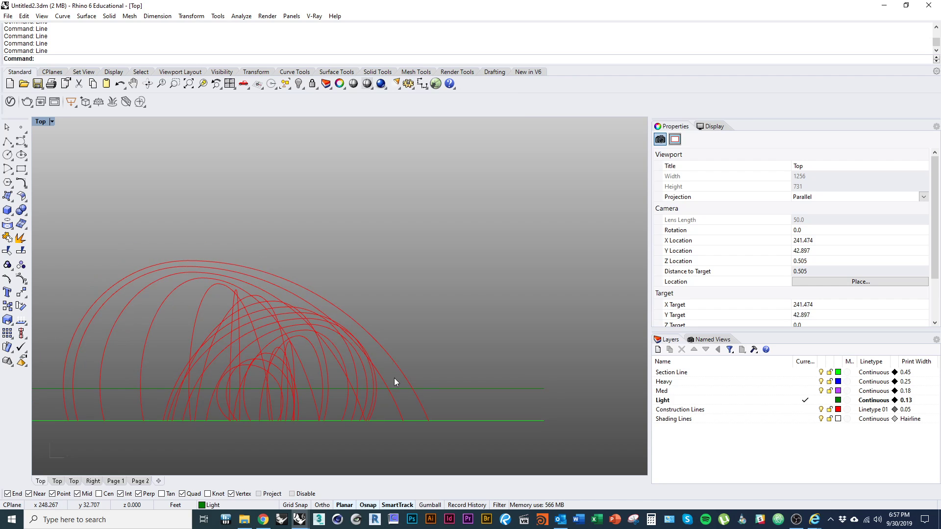
right_click_drag(330, 253, 373, 395)
right_click_drag(421, 197, 380, 407)
Offset the inner vertical line of the right strip-end rectangle by 0.2 ft toward the plan's center with a flat cap
left_click(415, 265)
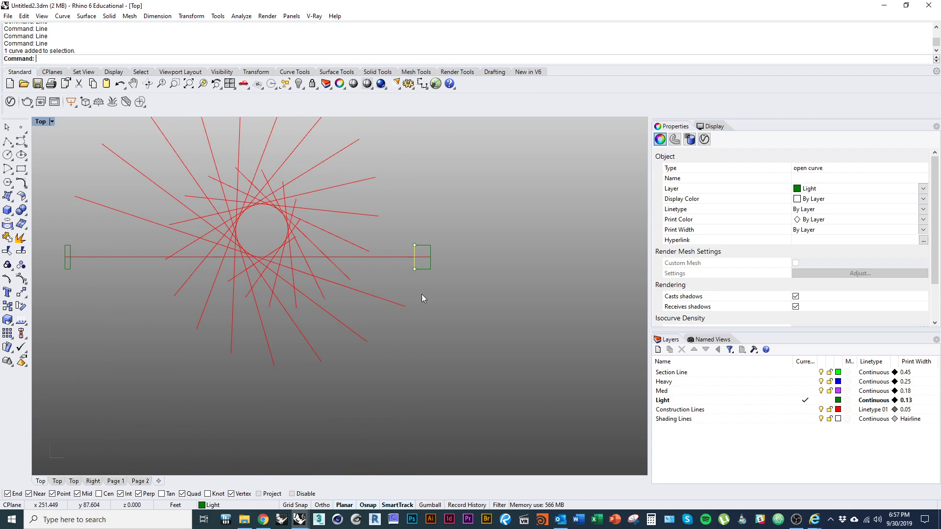
right_click_drag(421, 294, 378, 349)
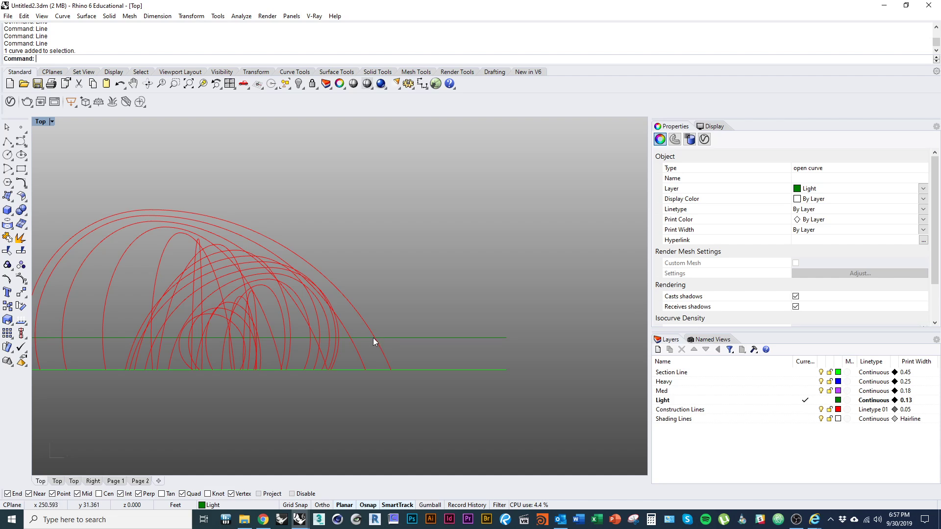
right_click_drag(374, 341, 386, 276)
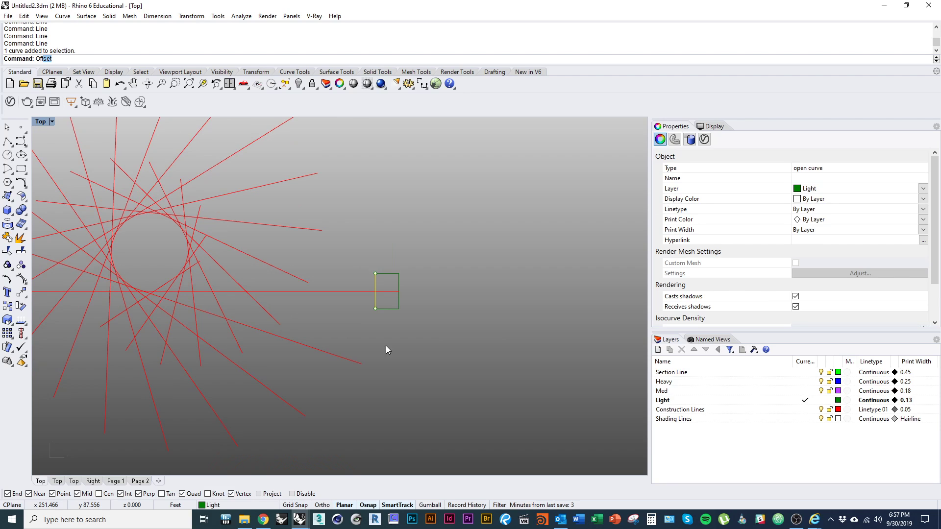
key("Return")
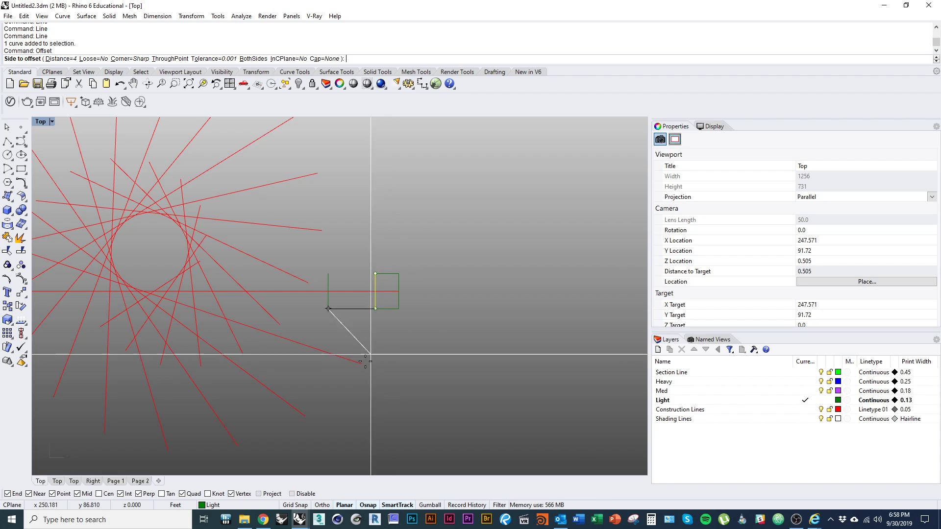
type(".2")
key("Return")
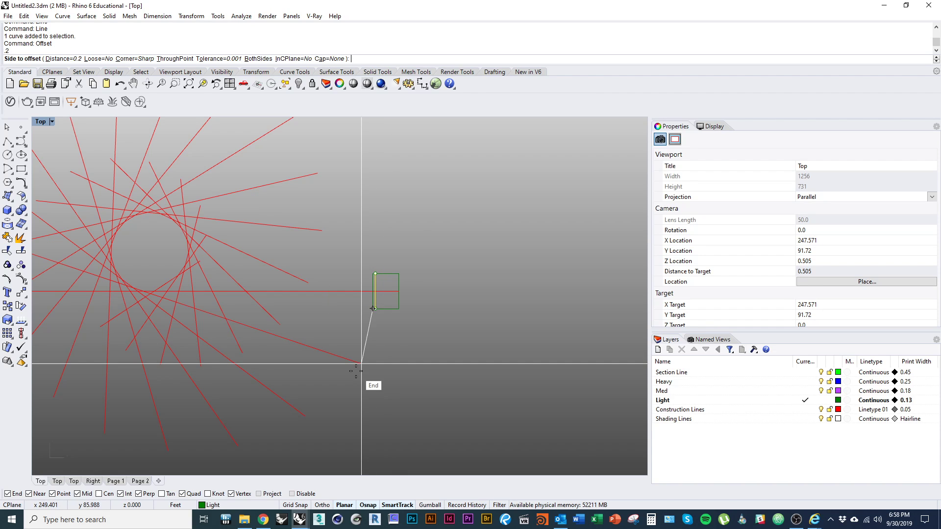
right_click_drag(315, 199, 324, 281)
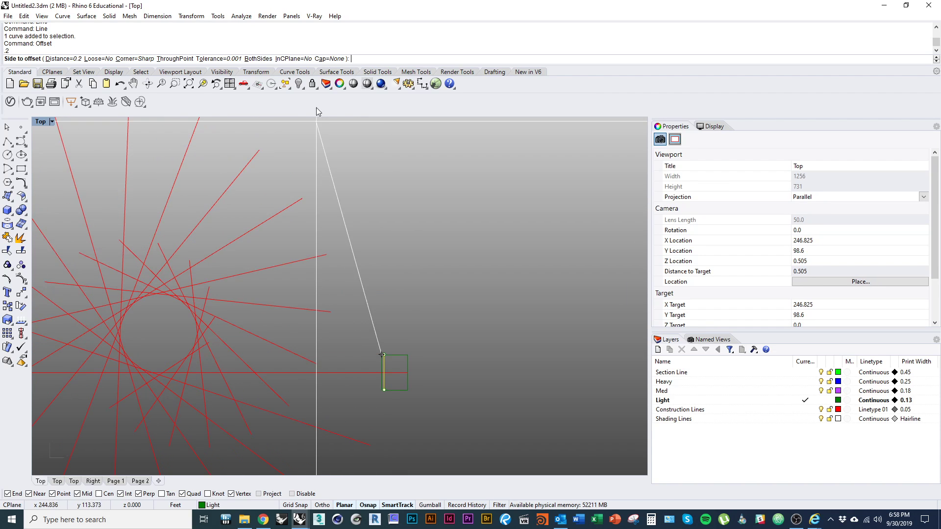
left_click(326, 59)
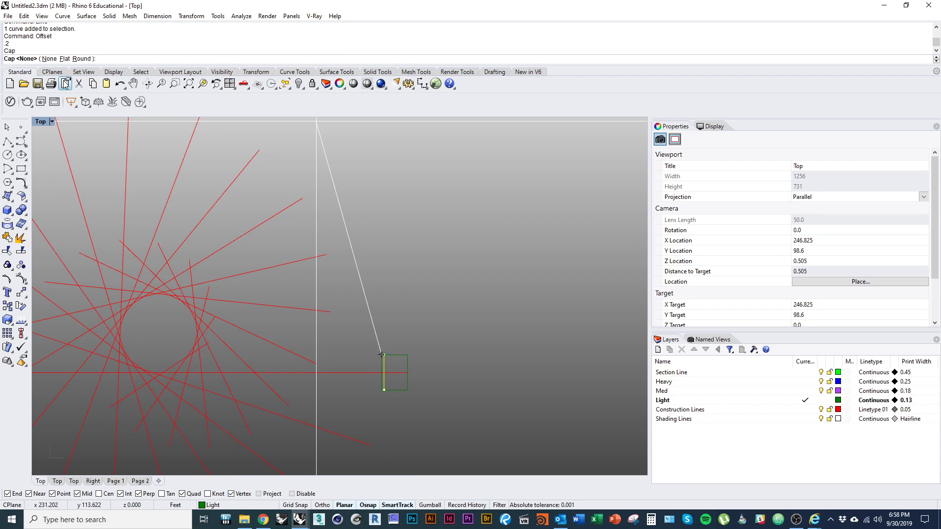
left_click(65, 58)
scroll(382, 382, "up", 5)
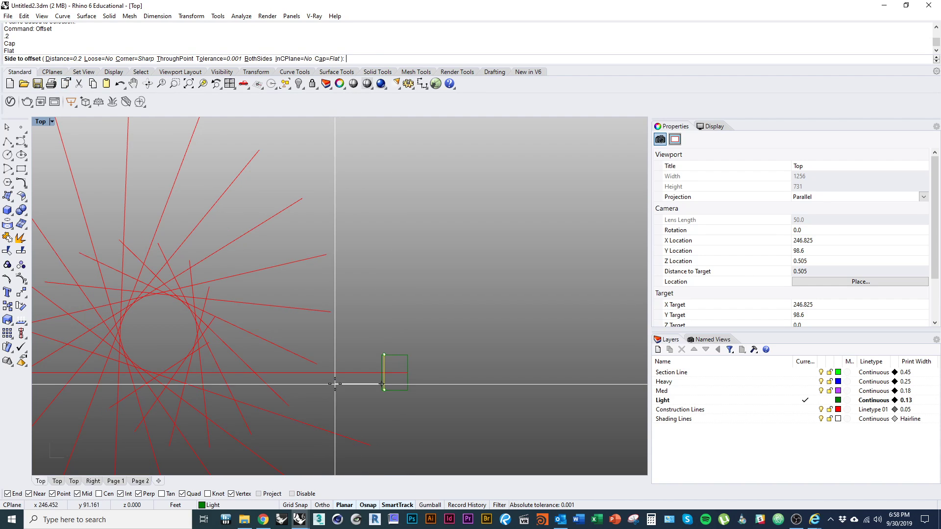
key("Escape")
Move the thin closed offset outline at the right strip end to the Section Line layer
left_click(381, 349)
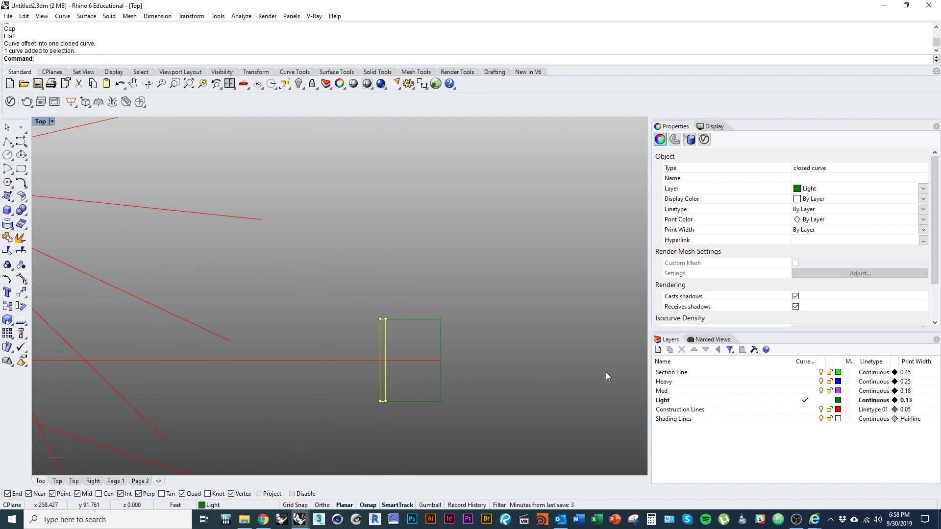
left_click(783, 374)
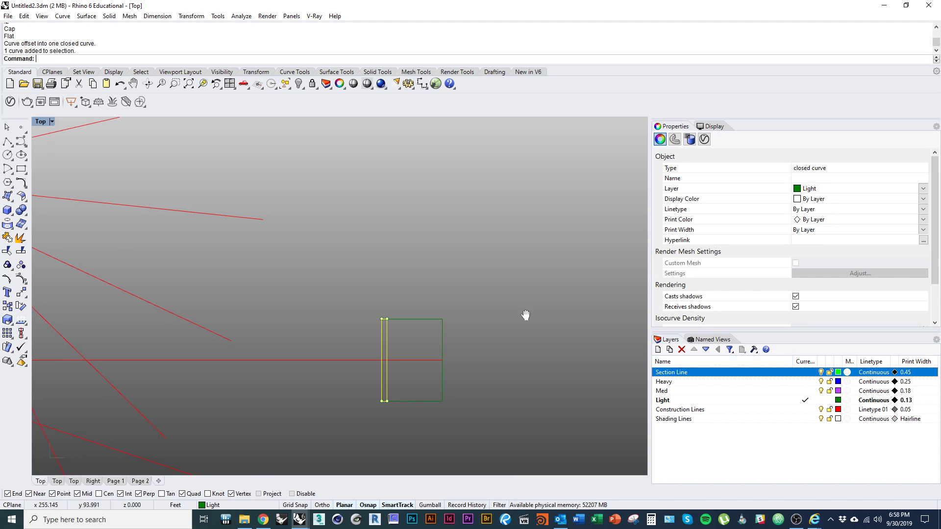
right_click_drag(525, 315, 581, 309)
right_click(716, 377)
left_click(784, 395)
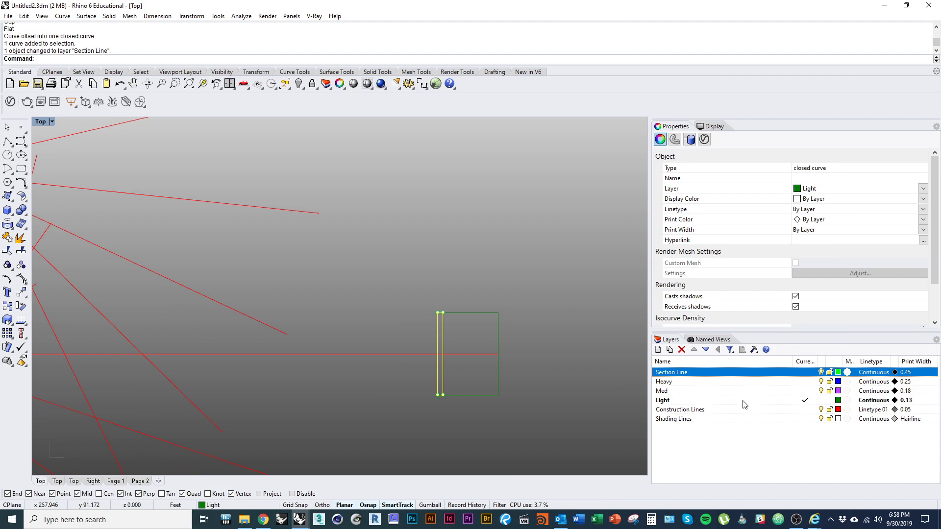
Move the remaining outline segments of the right strip-end rectangle in the plan to the Heavy layer
left_click(481, 380)
scroll(482, 244, "down", 2)
right_click_drag(493, 307, 488, 319)
left_click_drag(497, 318, 472, 281)
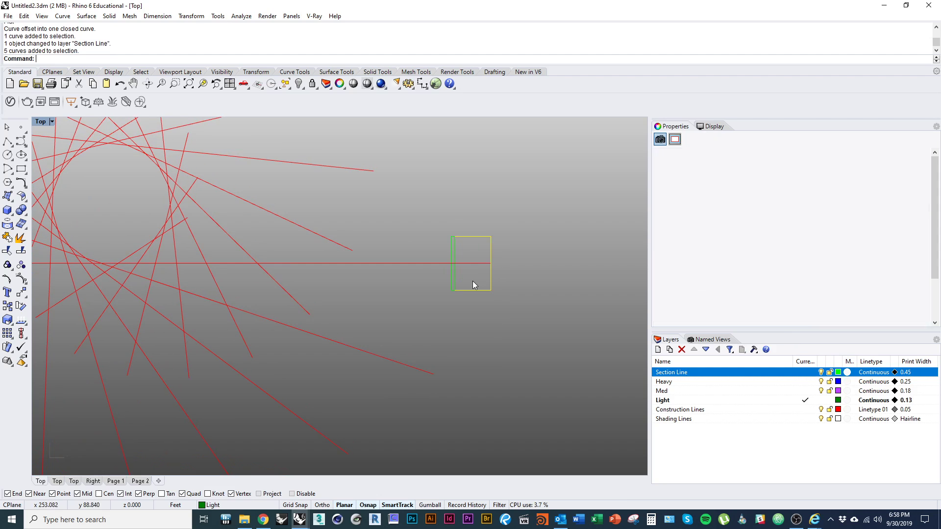
right_click(747, 384)
left_click(799, 343)
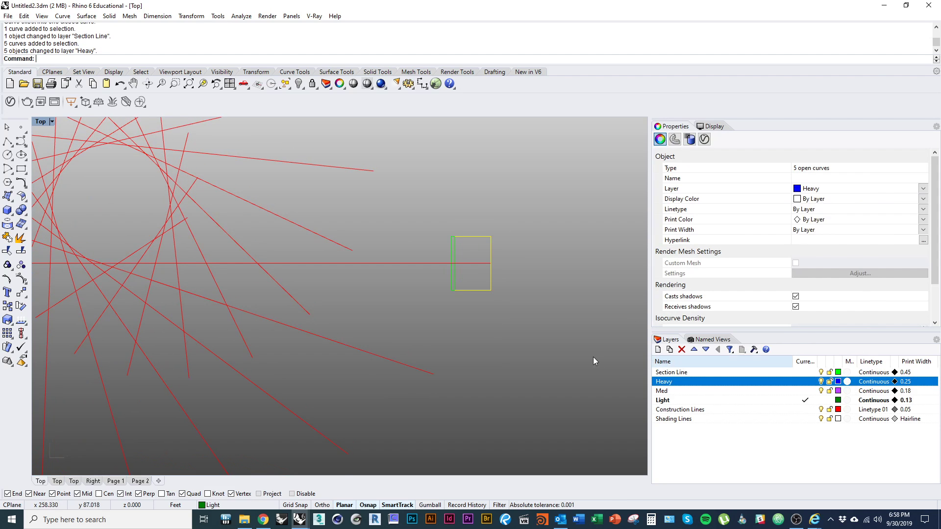
left_click(490, 345)
Offset the inner vertical line of the left strip-end rectangle toward the plan's center as a closed outline
right_click_drag(438, 339, 544, 325)
scroll(544, 325, "down", 5)
right_click_drag(486, 362, 531, 374)
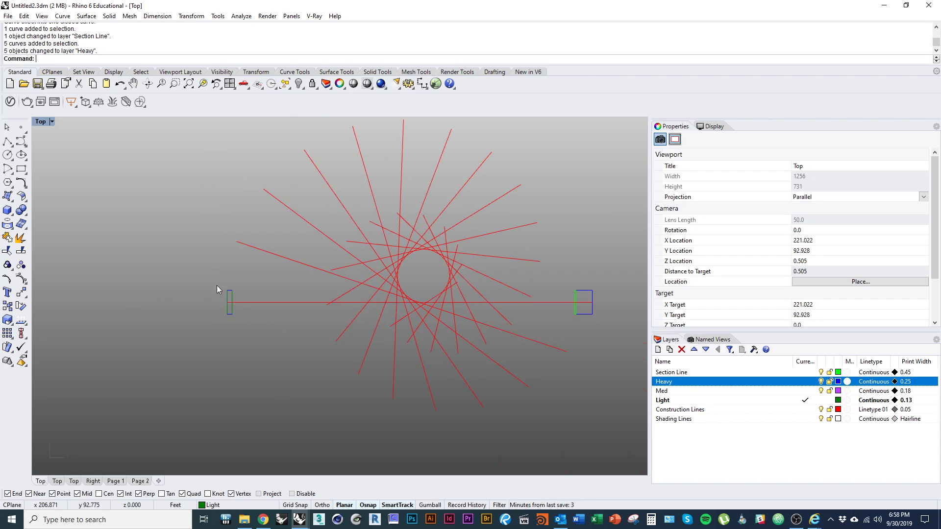
scroll(222, 290, "up", 12)
left_click(263, 322)
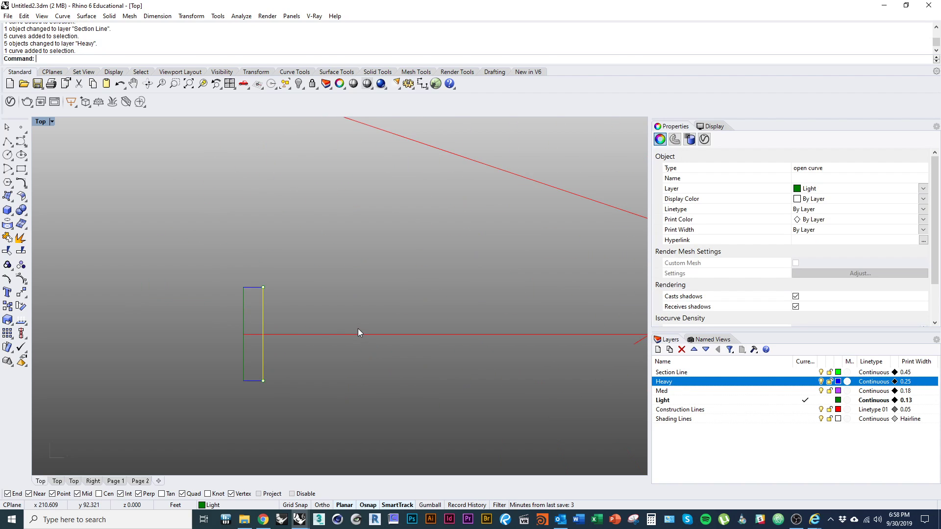
type("offset")
key("Return")
left_click(293, 325)
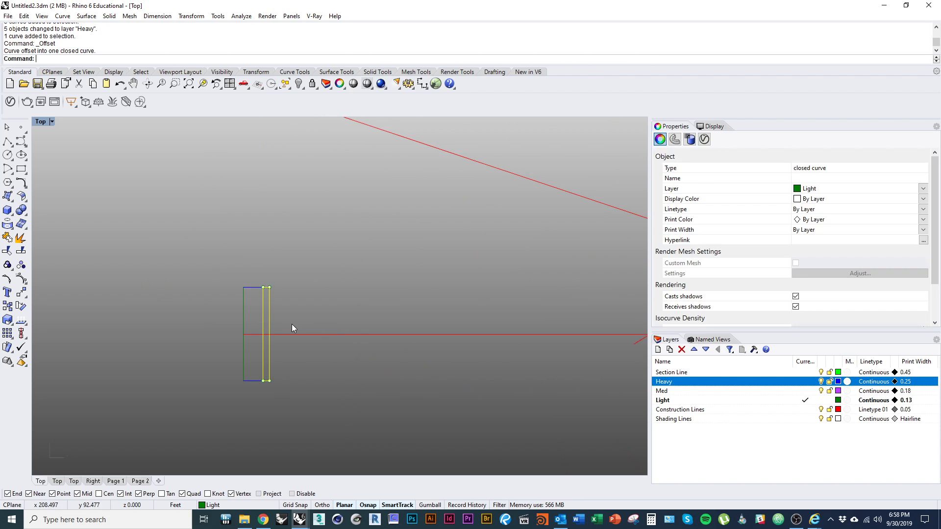
Move the thin closed offset outline at the left strip end to the Section Line layer
right_click(729, 373)
left_click(799, 331)
key("alt+Tab")
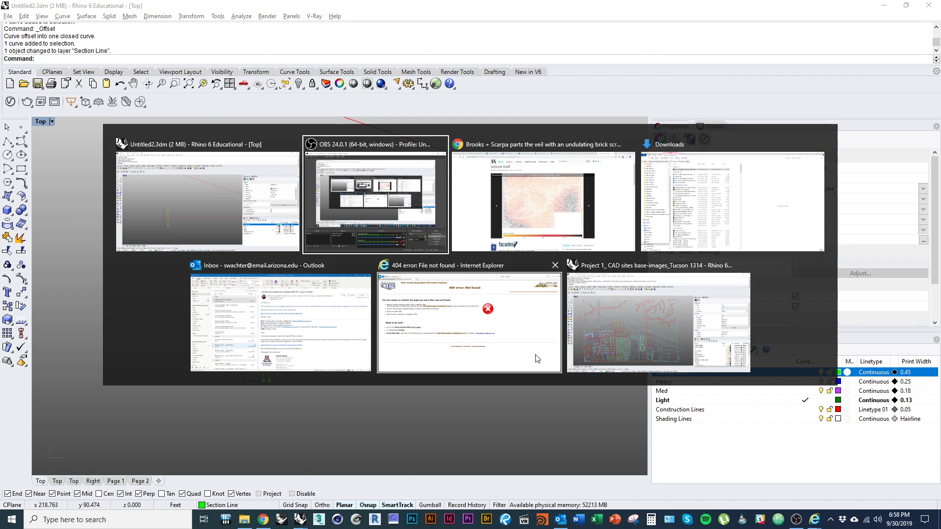
left_click(438, 228)
left_click(98, 254)
Move the outer vertical line of the left strip-end rectangle to the Heavy layer
left_click(265, 294)
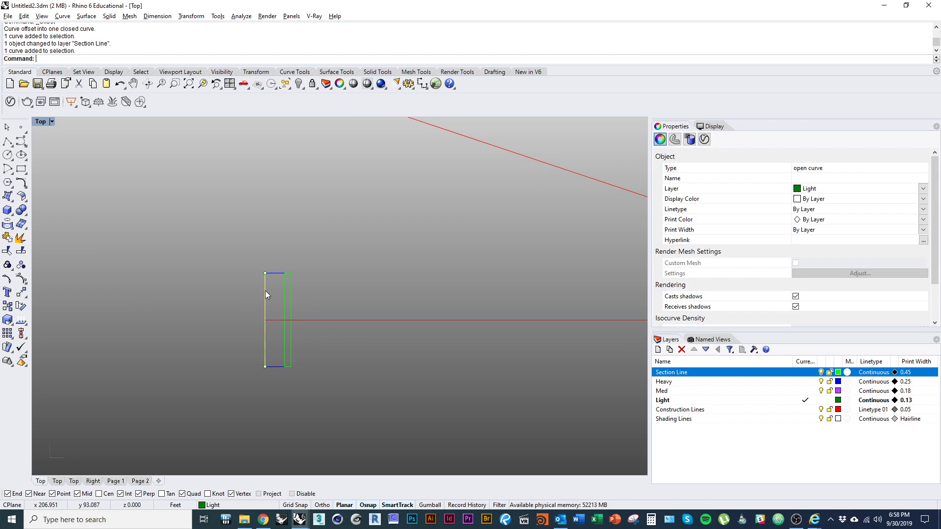
right_click(778, 382)
left_click(823, 338)
key("Escape")
Hide the outermost arch curve in the red elevation below the plan
right_click_drag(376, 369, 247, 334)
scroll(249, 337, "down", 12)
right_click_drag(426, 399, 289, 356)
right_click_drag(449, 296, 450, 252)
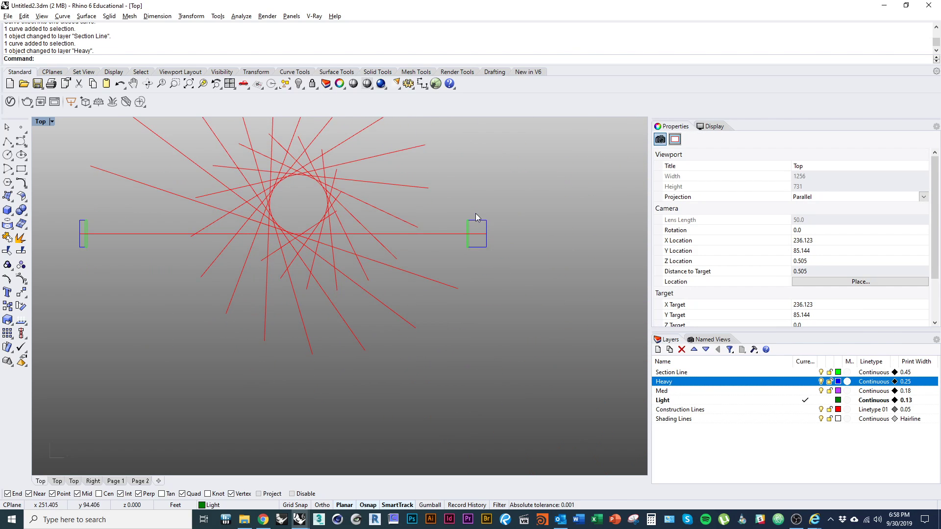
scroll(230, 288, "down", 3)
scroll(281, 351, "down", 2)
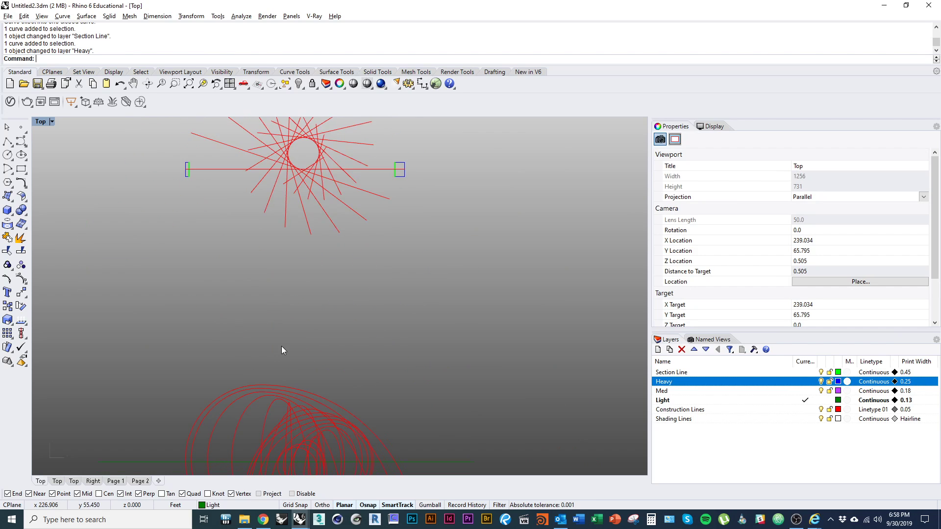
scroll(265, 301, "up", 4)
left_click(265, 301)
key("ctrl+h")
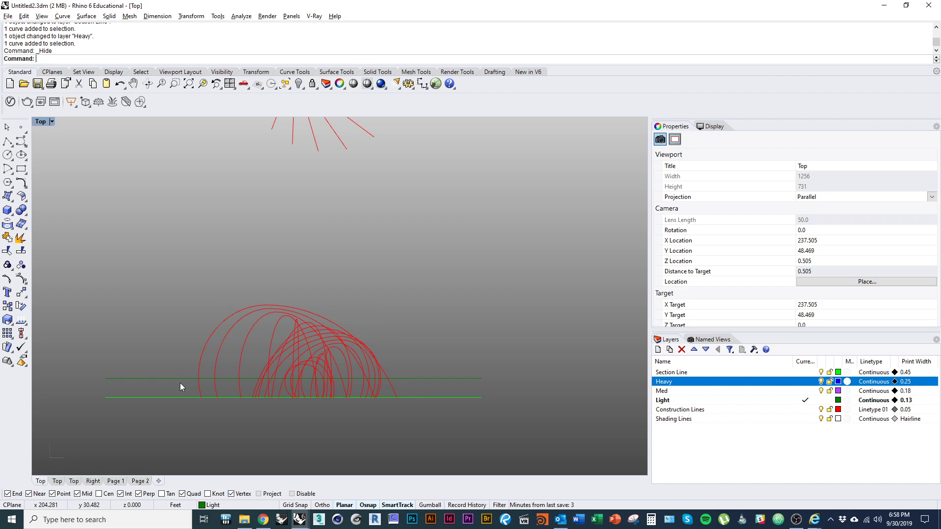
Draw two vertical projection lines up past the plan from the outer visible arch's left intersections with the ground line and its offset line
key("Return")
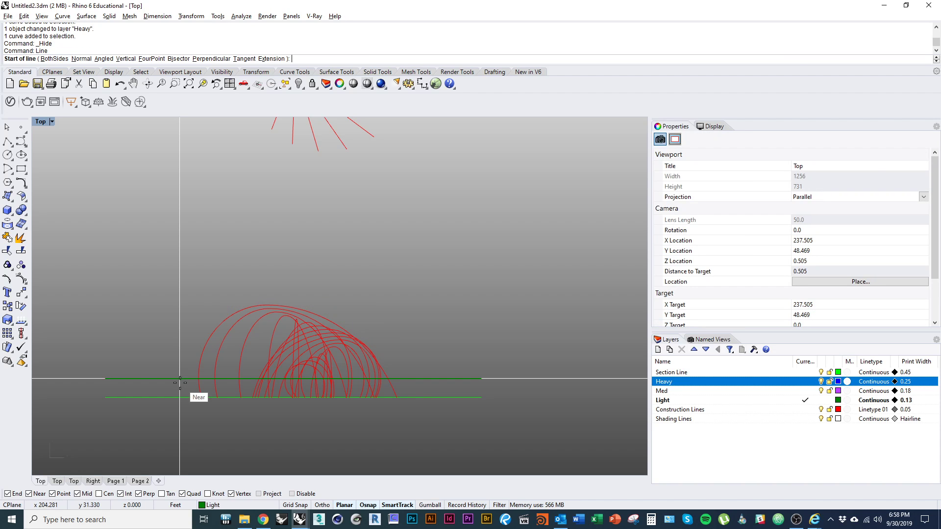
left_click(202, 398)
right_click_drag(205, 344, 202, 403)
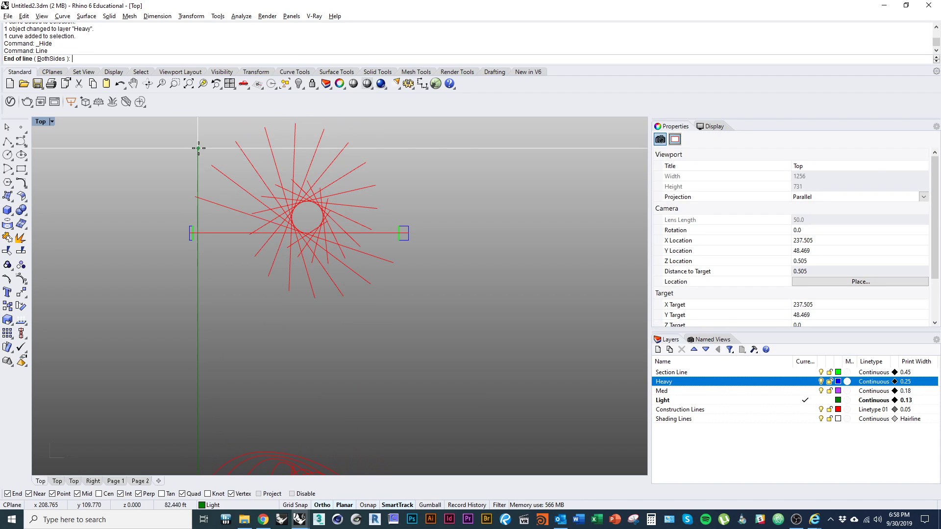
right_click_drag(205, 320, 199, 199)
key("Return")
left_click(189, 401)
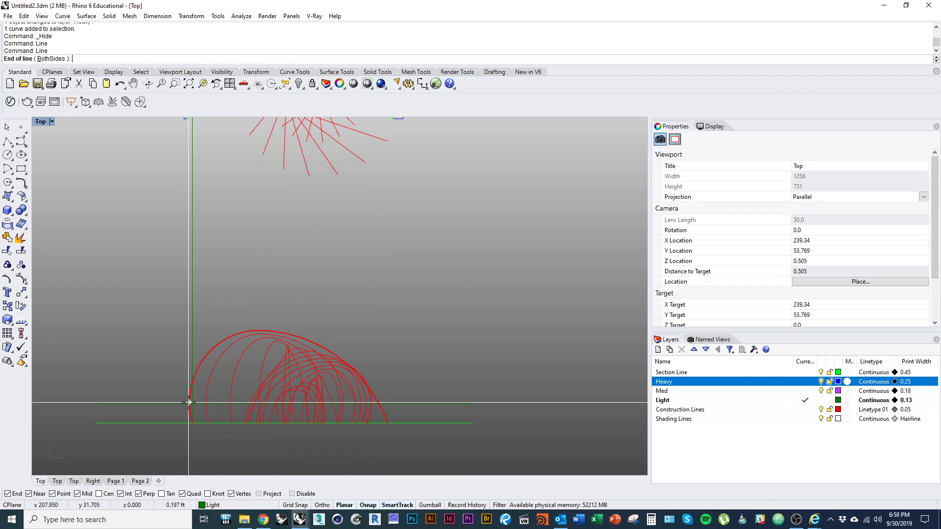
right_click_drag(177, 237, 180, 188, "shift")
scroll(191, 324, "up", 10)
key("Escape")
Draw two vertical projection lines up past the plan from the same arch's right intersections with the ground line and its offset line
key("Return")
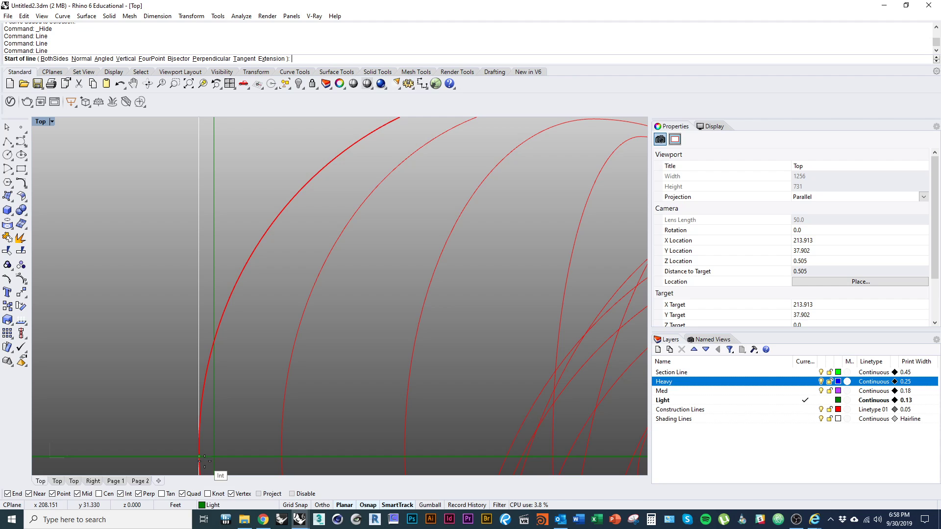
scroll(204, 461, "down", 12)
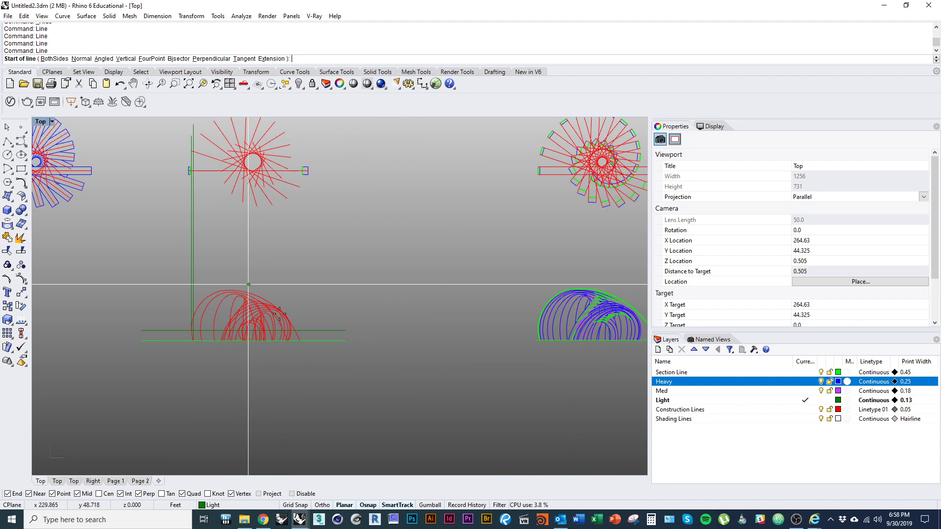
scroll(283, 311, "up", 5)
left_click(279, 356)
scroll(279, 356, "down", 8)
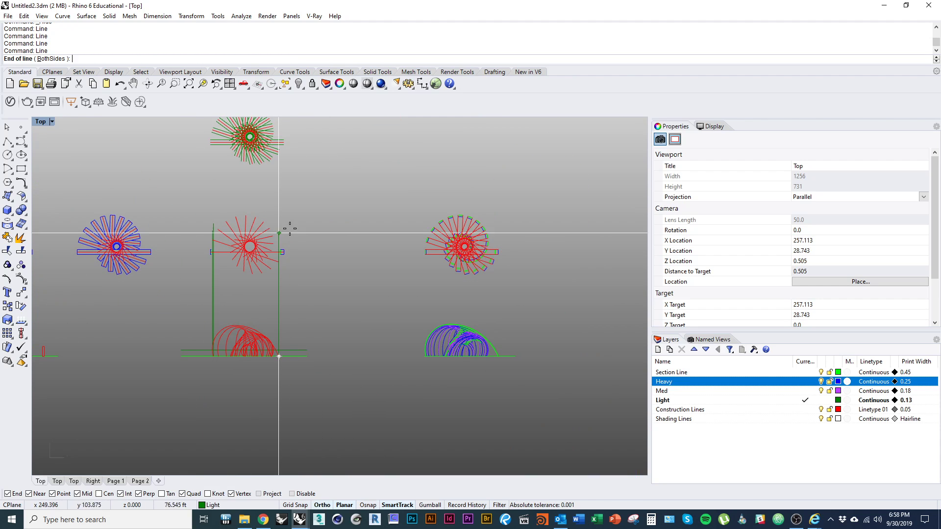
scroll(284, 333, "up", 10)
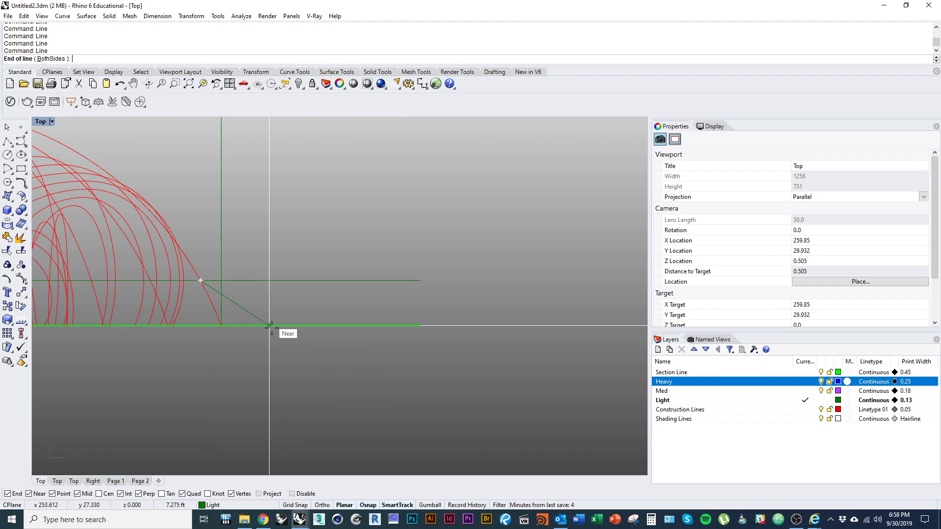
scroll(271, 326, "down", 10)
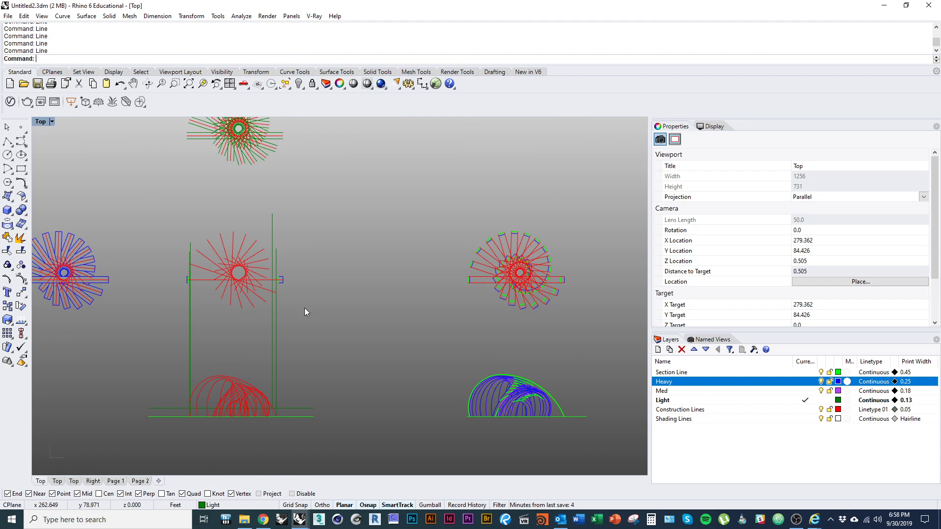
Show only the two hidden green edge lines flanking the inclined centerline next to the horizontal strip, using ShowSelected
scroll(304, 312, "up", 9)
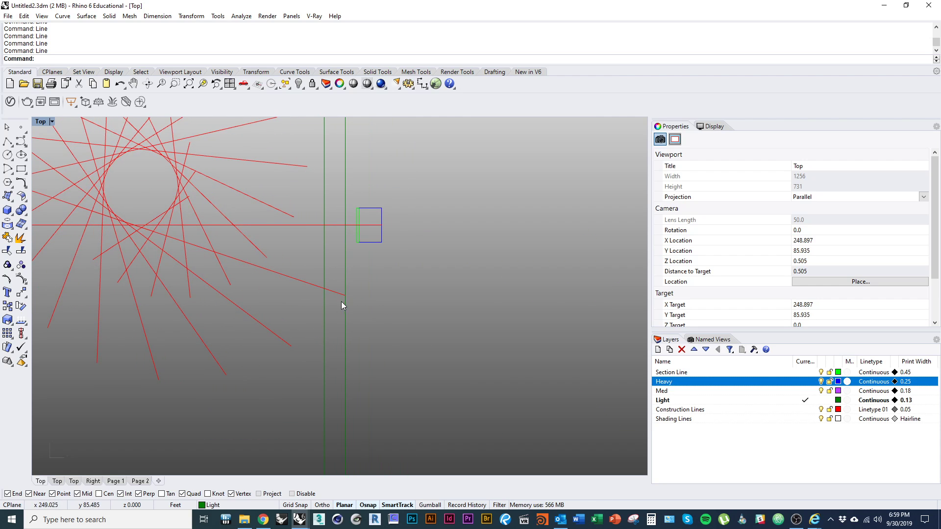
right_click_drag(343, 295, 413, 341)
scroll(455, 341, "down", 1)
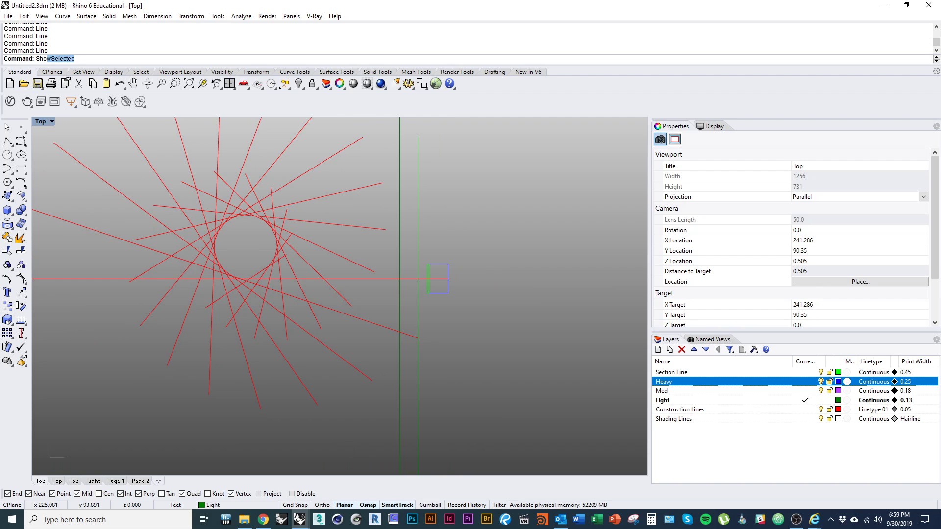
key("Return")
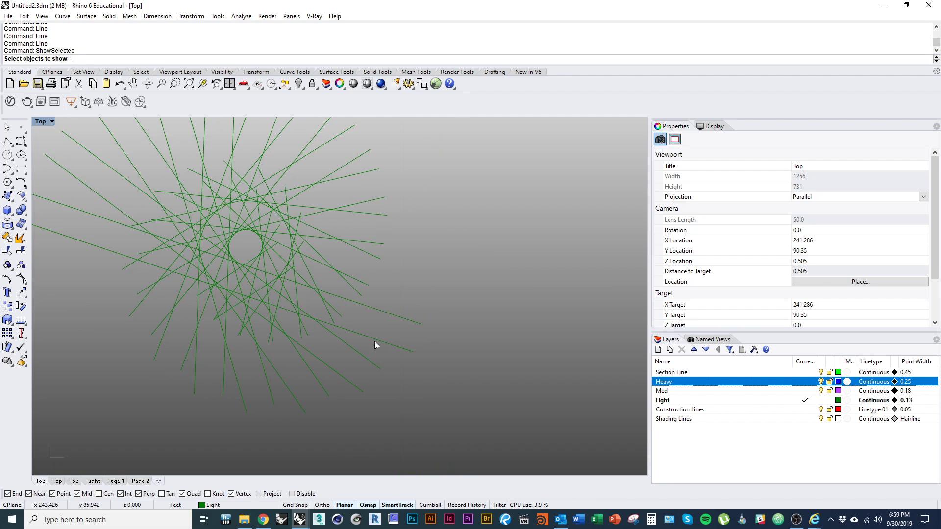
left_click(385, 313)
key("Return")
key("Return")
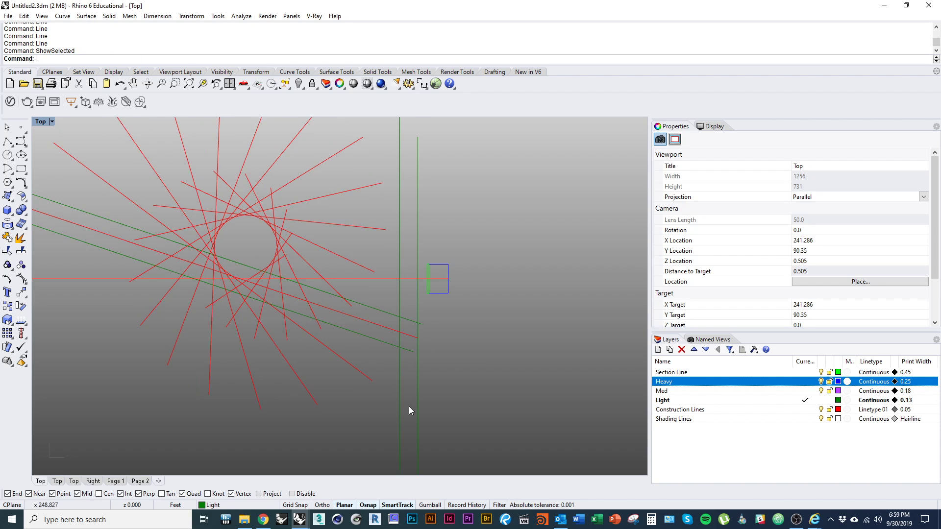
Close the inclined strip's right end with a both-sides line centered on the red centerline's endpoint and reaching the green edge corner
right_click_drag(425, 358, 424, 338)
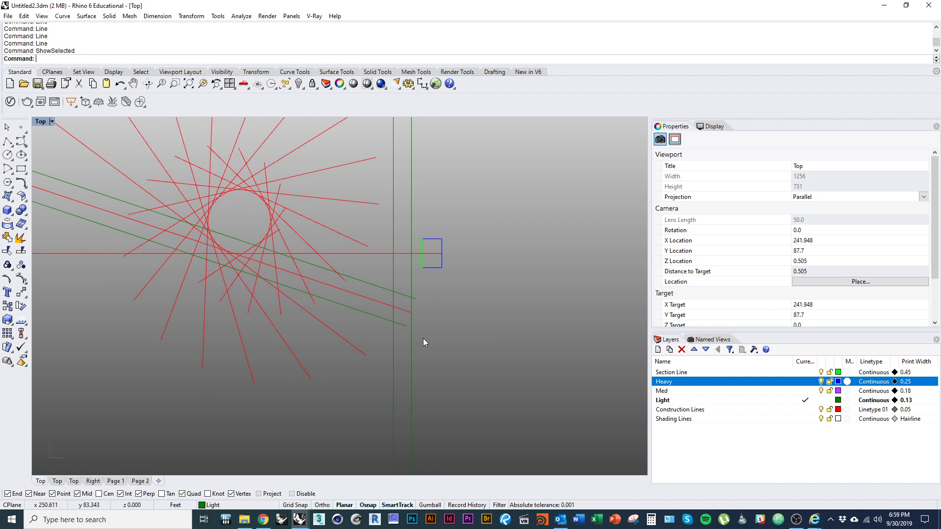
key("Return")
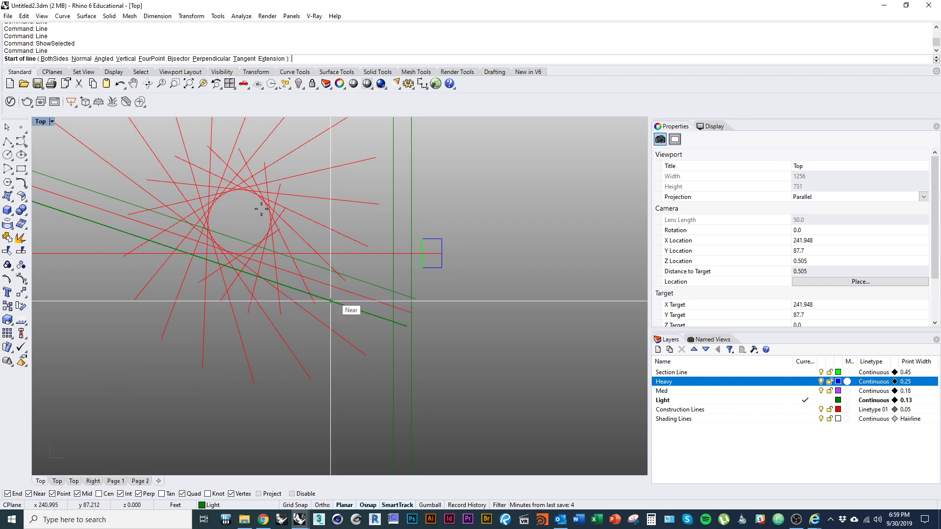
left_click(53, 58)
scroll(417, 351, "up", 5)
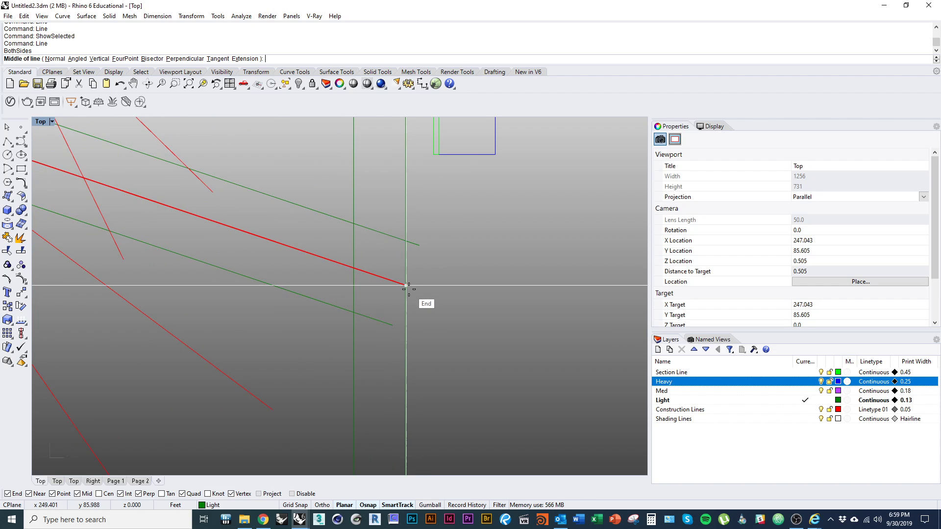
left_click(406, 285)
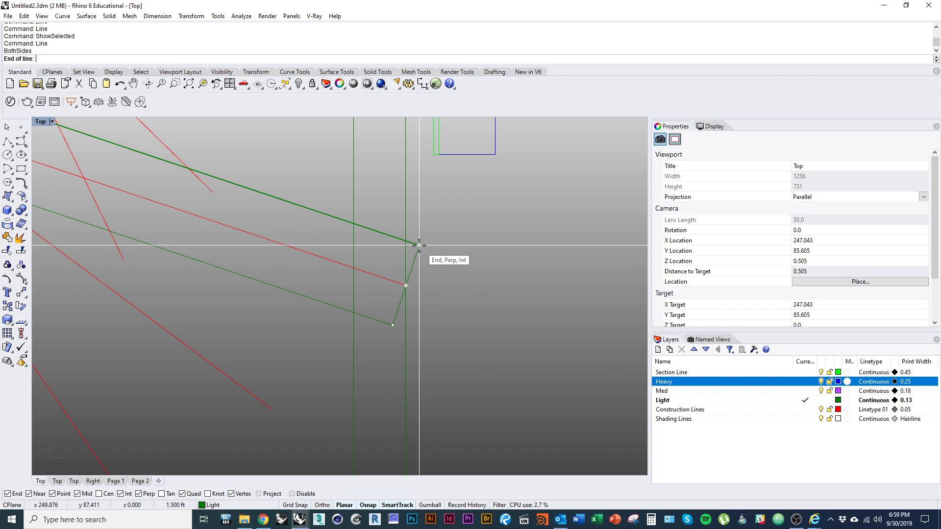
left_click(419, 245)
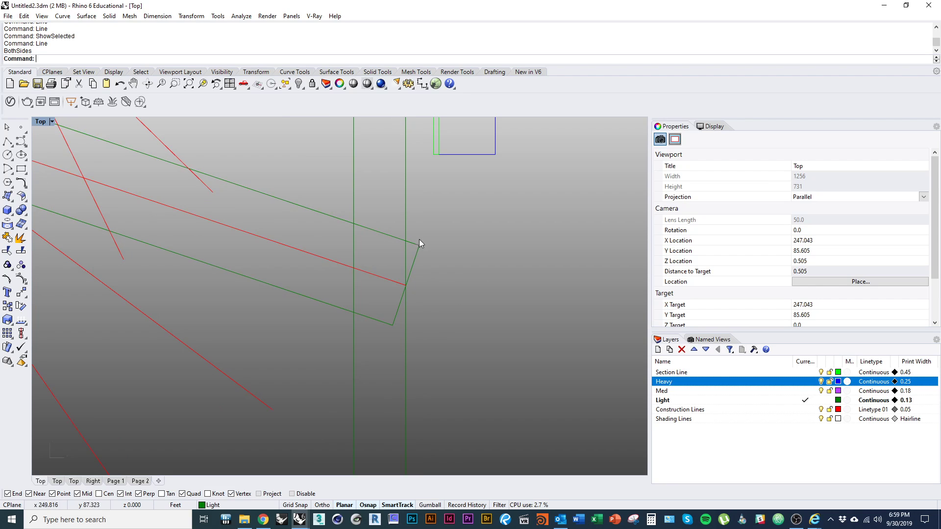
Draw a both-sides cross line on the inclined strip, centered where its centerline meets the inner right projection line and perpendicular to its edge
key("Return")
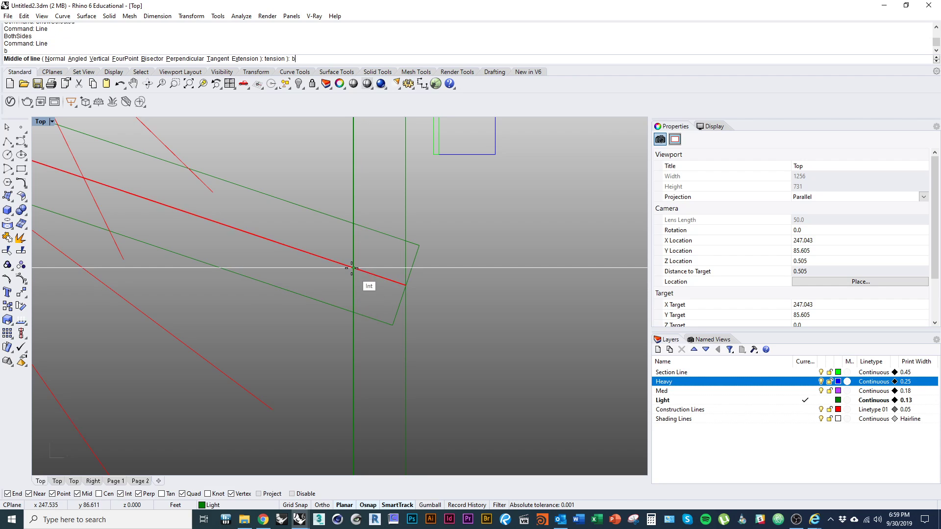
type("b")
key("Return")
left_click(353, 268)
left_click(372, 228)
Close the inclined strip's left end with a both-sides line centered on the red centerline's endpoint and reaching the upper green edge's end
scroll(386, 278, "down", 17)
right_click_drag(217, 250, 260, 254)
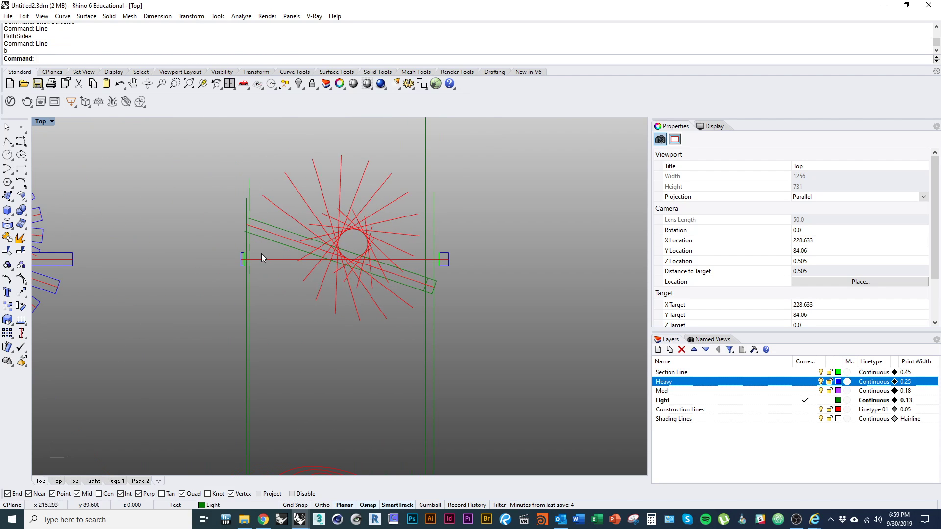
scroll(249, 232, "up", 12)
key("Return")
key("Return")
left_click(248, 212)
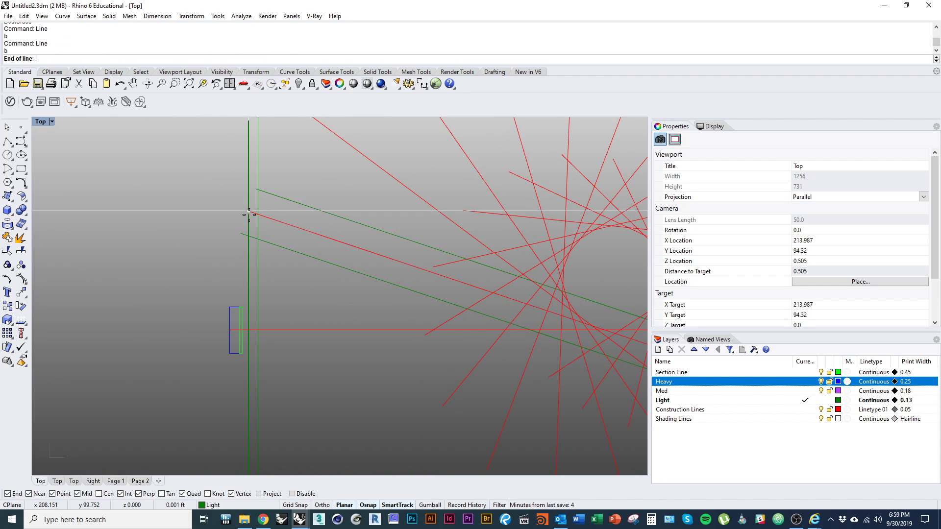
left_click(256, 189)
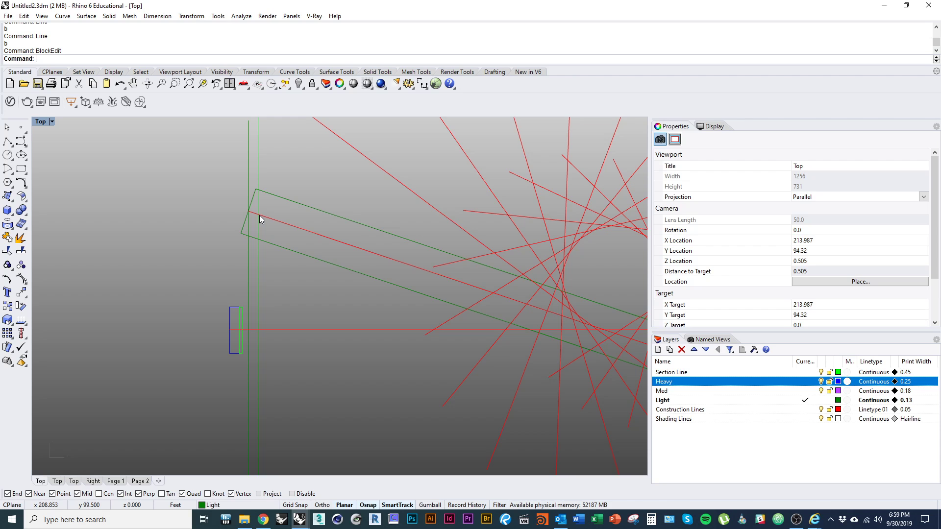
Draw a both-sides cross line near the inclined strip's left end, centered where its centerline meets the inner left projection line
key("Return")
type("b")
key("Return")
left_click(258, 215)
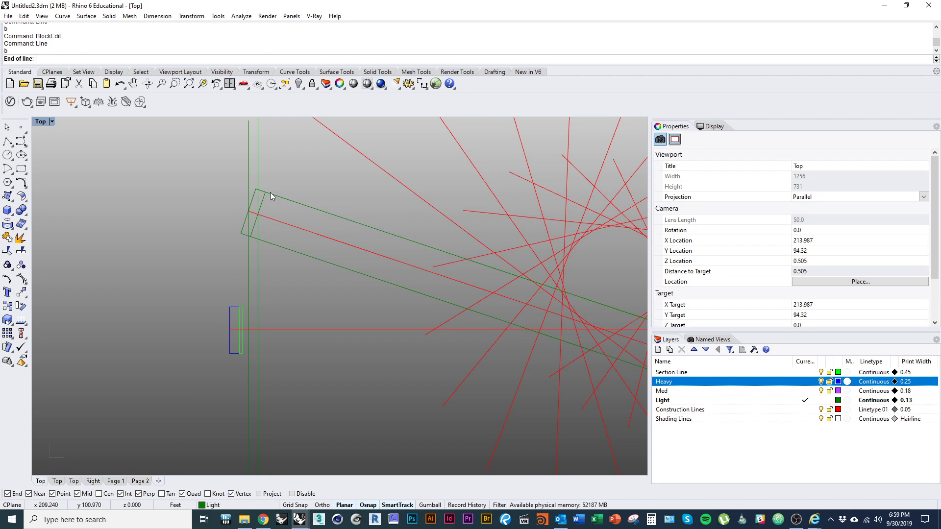
left_click(270, 193)
Delete the two left and two right vertical projection lines between the plan and the elevation
right_click_drag(261, 219, 238, 254)
scroll(238, 254, "up", 5)
left_click_drag(256, 176, 197, 175)
type("d")
key("Return")
scroll(205, 187, "down", 13)
right_click_drag(311, 292, 251, 301)
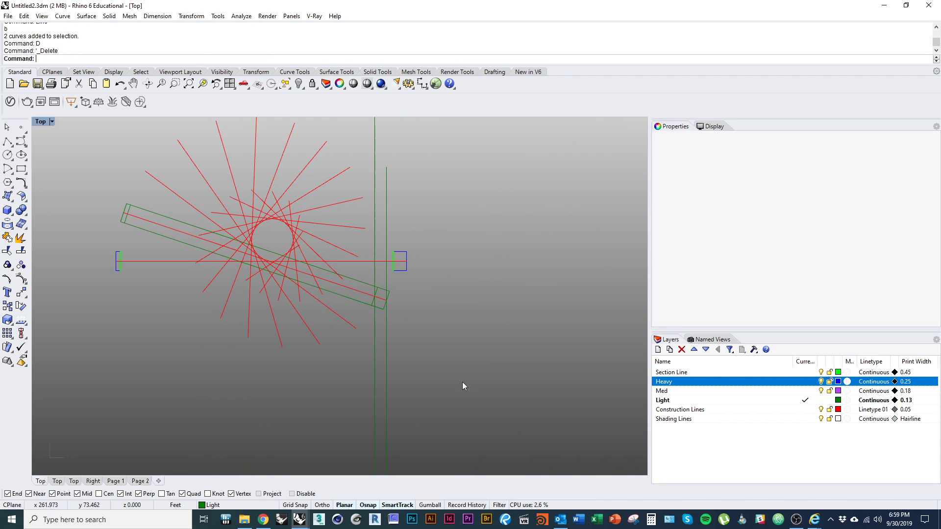
left_click_drag(463, 381, 358, 363)
type("d")
key("Return")
Trim the inclined strip's two long edges between the cross lines at its right and left ends
right_click_drag(381, 347, 378, 352)
scroll(360, 319, "up", 10)
left_click(377, 332)
scroll(370, 331, "down", 11)
right_click_drag(195, 300, 282, 314)
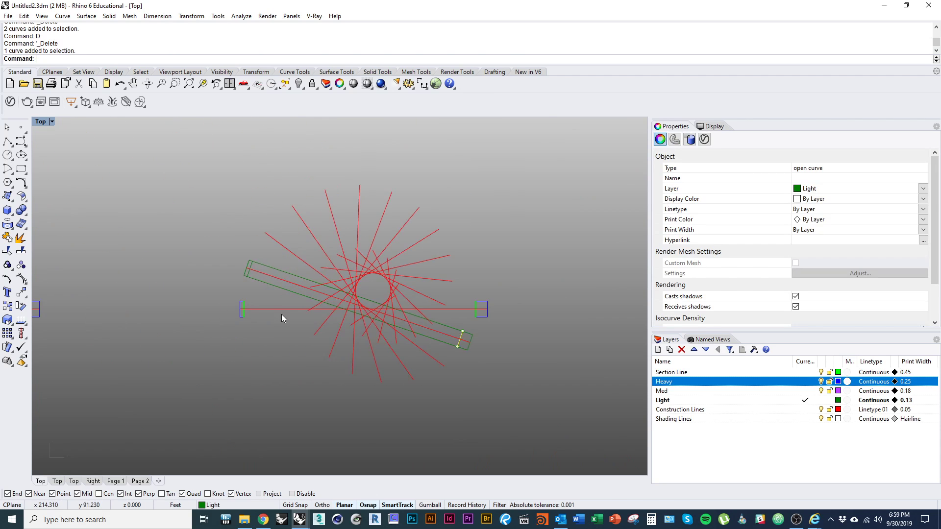
scroll(245, 272, "up", 9)
left_click(234, 264, "shift")
key("ctrl+t")
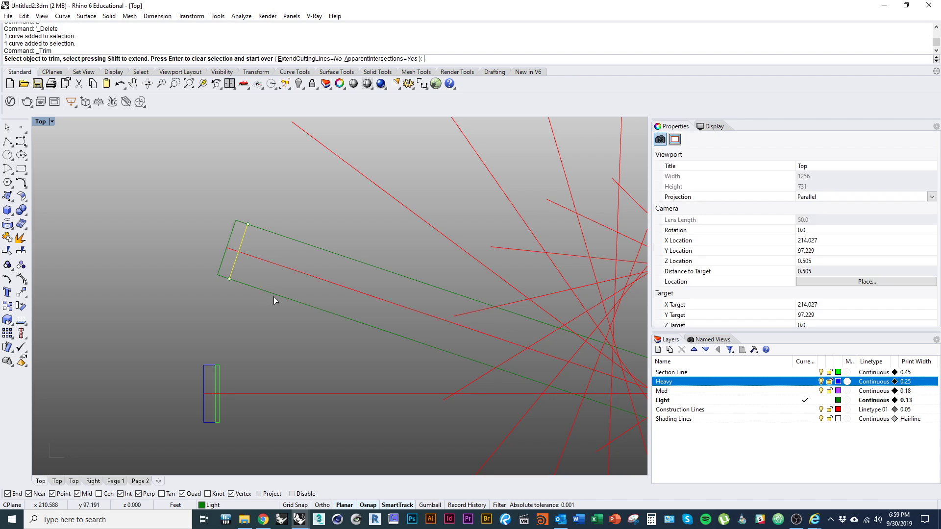
key("Escape")
key("Escape")
scroll(277, 239, "down", 14)
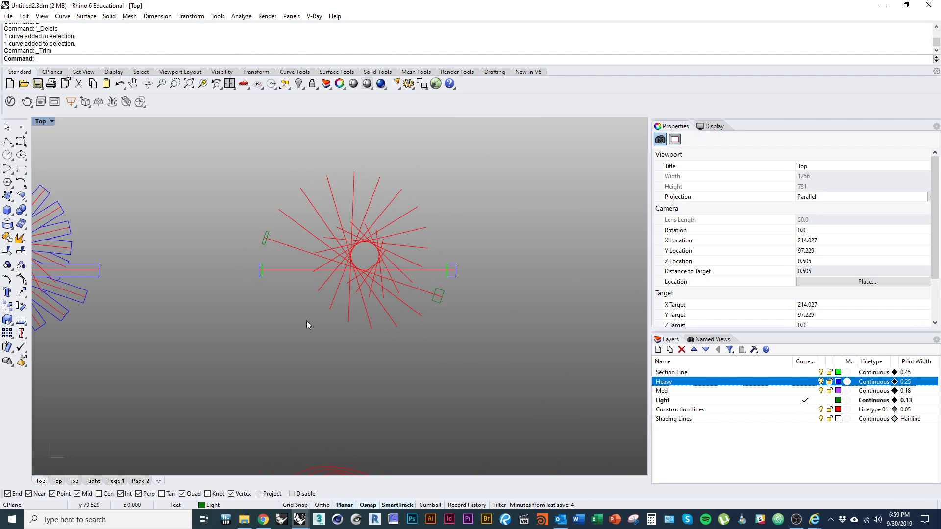
Explode the closed section band at the horizontal strip's left end and delete all its segments except the one closing the blue outline
mouse_move(363, 363)
right_mouse_down()
mouse_move(316, 246)
mouse_move(309, 163)
right_mouse_up()
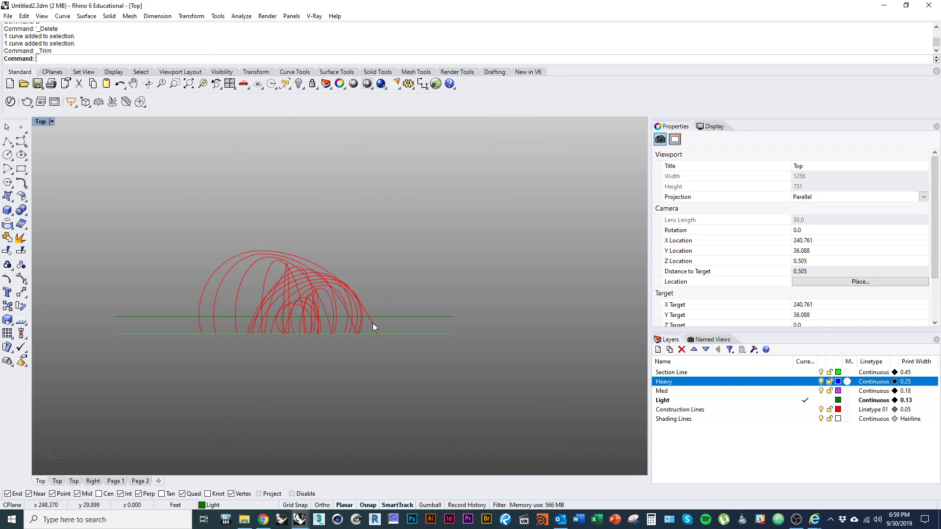
right_click_drag(257, 227, 300, 389)
scroll(243, 186, "up", 7)
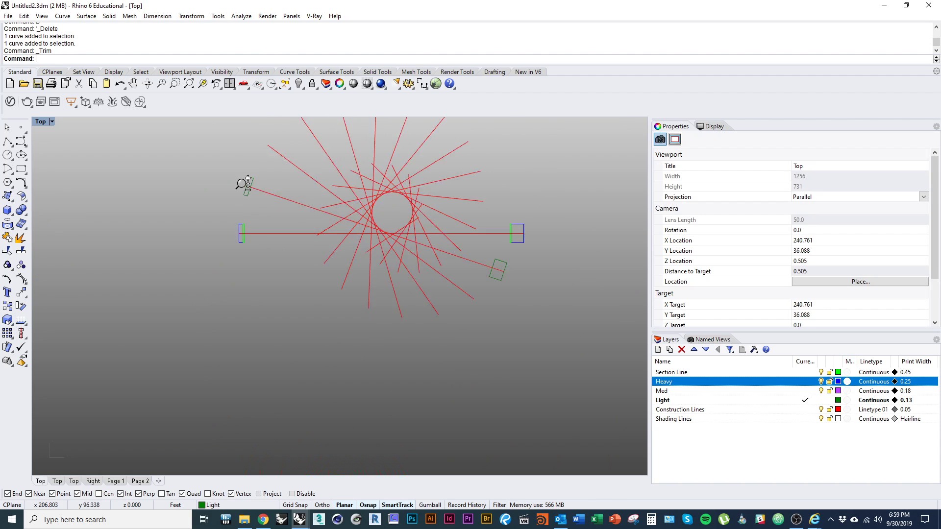
scroll(248, 240, "up", 12)
left_click(244, 245)
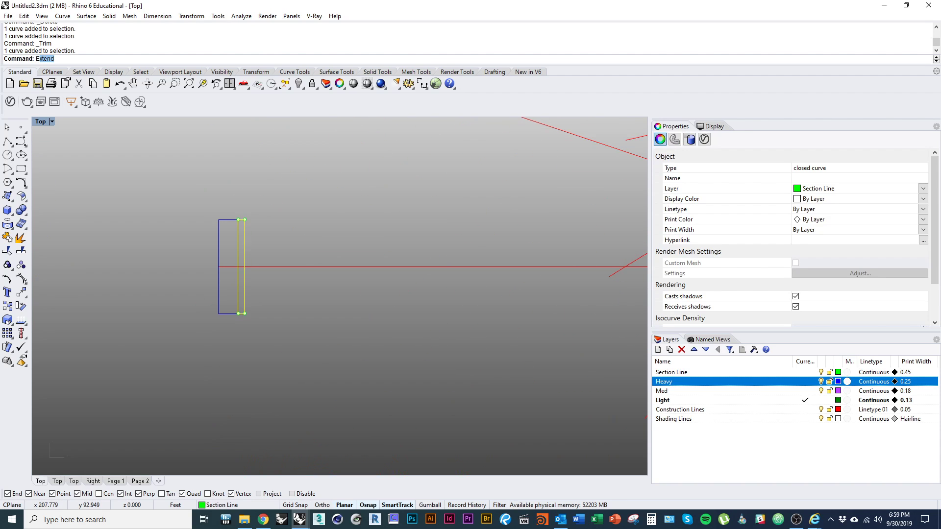
scroll(243, 247, "up", 2)
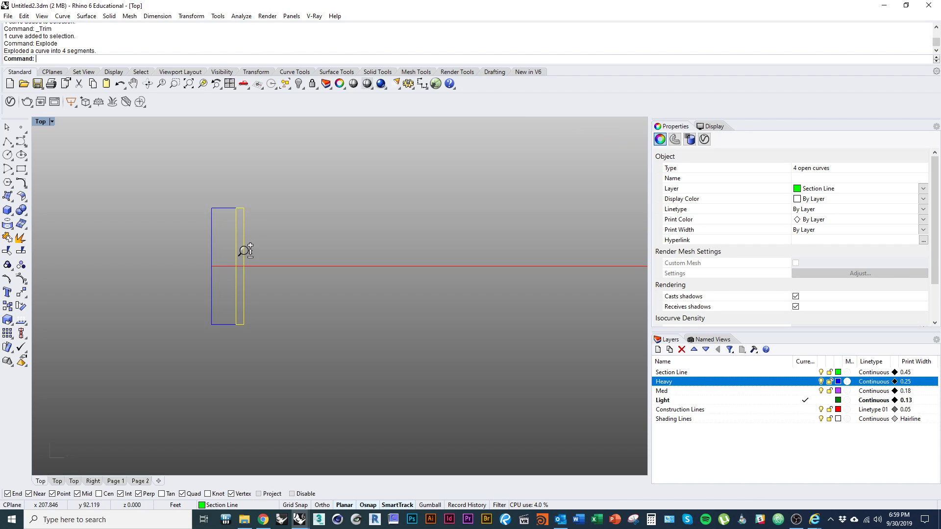
left_click_drag(287, 351, 287, 353)
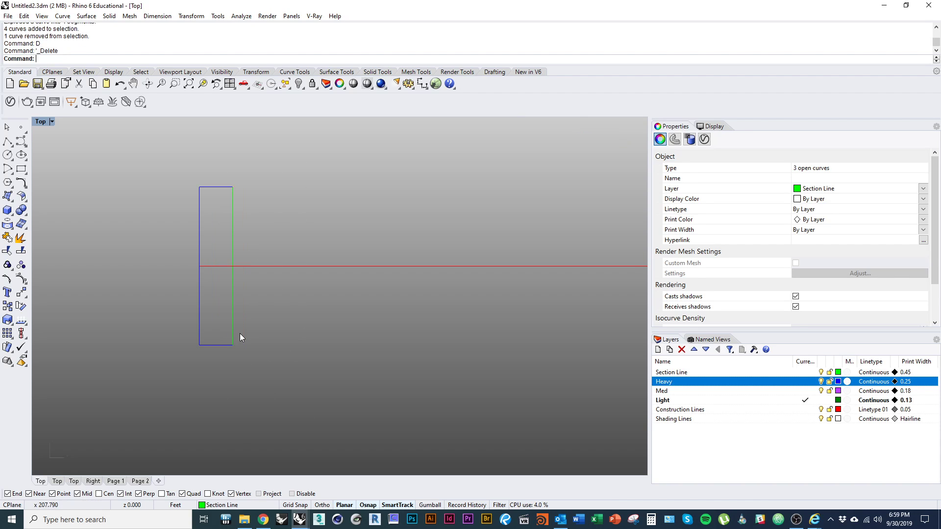
Move the remaining green segment at the horizontal strip's left end to the Heavy layer
scroll(242, 363, "down", 2)
left_click(236, 366)
right_click(776, 382)
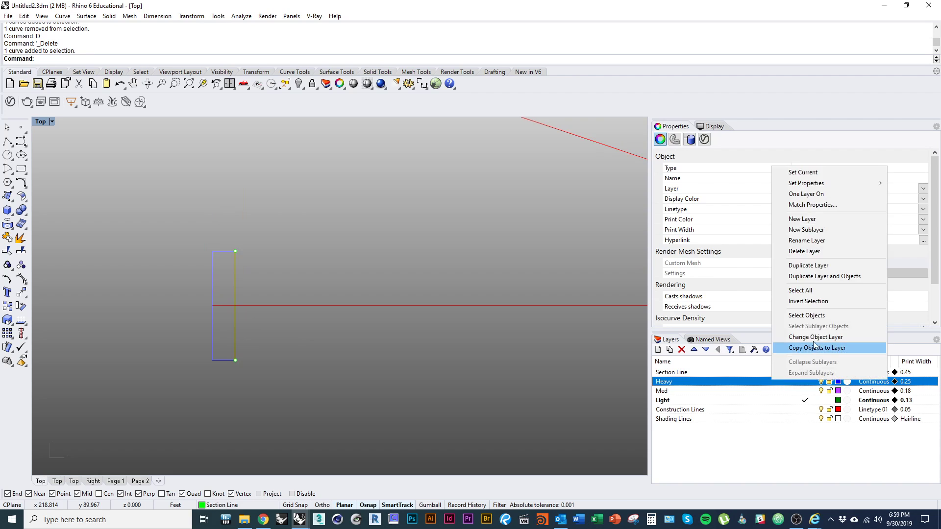
left_click(804, 344)
Offset the horizontal strip's left end line outward into a closed band and move the band to the Section Line layer
right_click(212, 288)
left_click(139, 298)
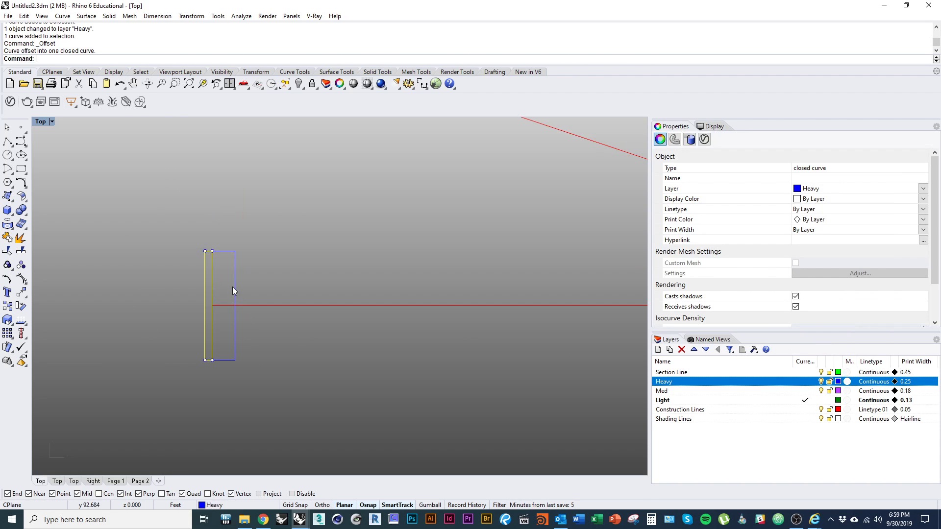
right_click(804, 372)
left_click(803, 330)
left_click(309, 334)
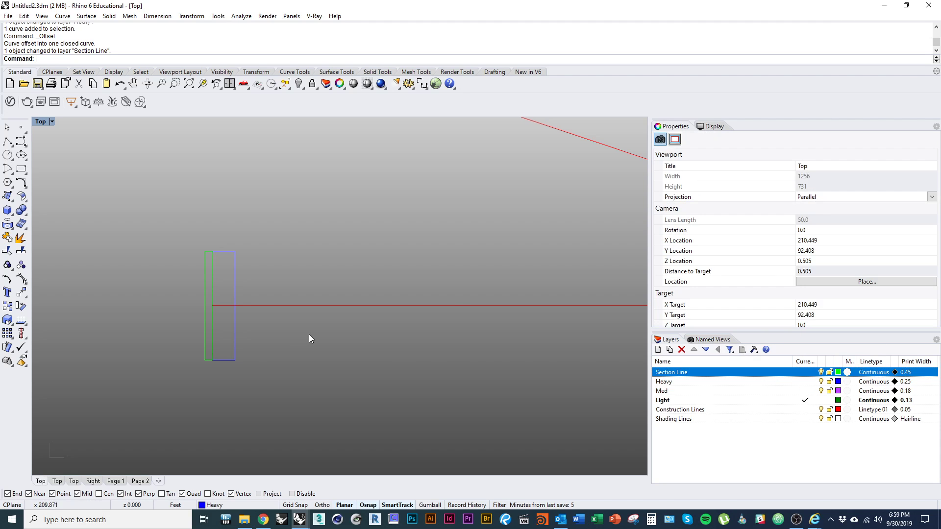
Move the eight outline segments at both ends of the inclined strip to the Heavy layer and make Heavy current
scroll(233, 342, "down", 5)
left_click_drag(279, 301, 252, 297)
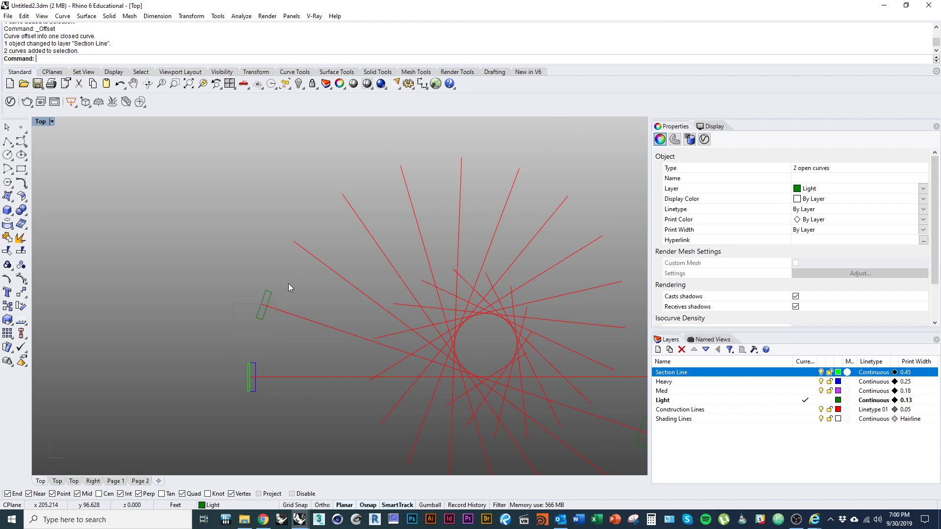
right_click_drag(499, 390, 419, 366)
right_click_drag(586, 416, 424, 392)
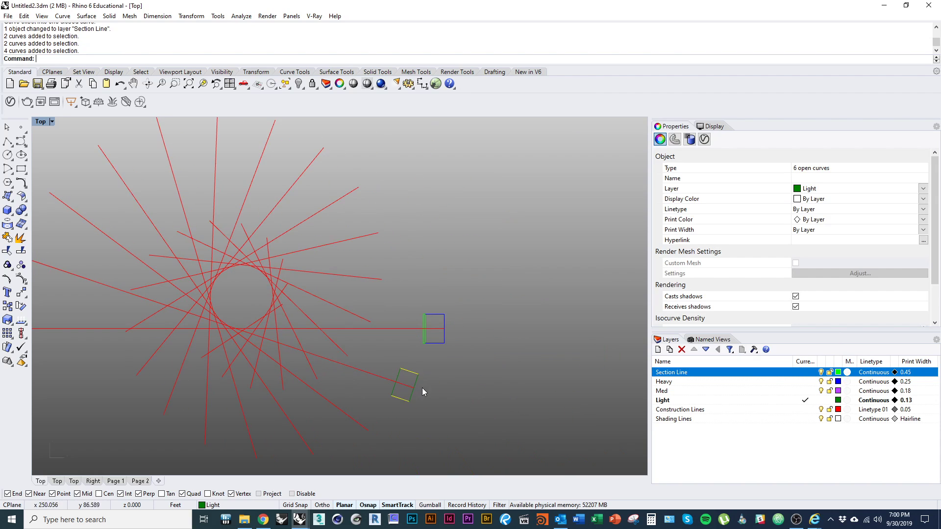
left_click(806, 382)
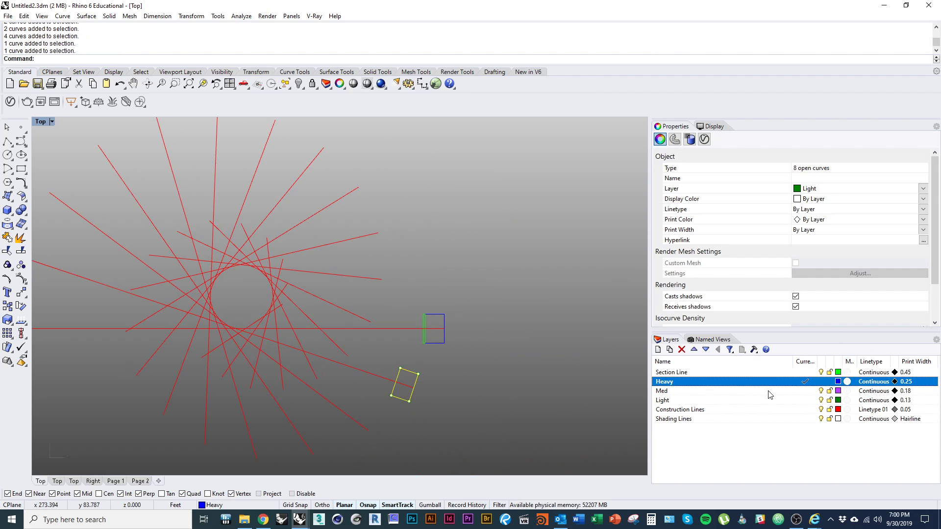
right_click(758, 382)
left_click(818, 342)
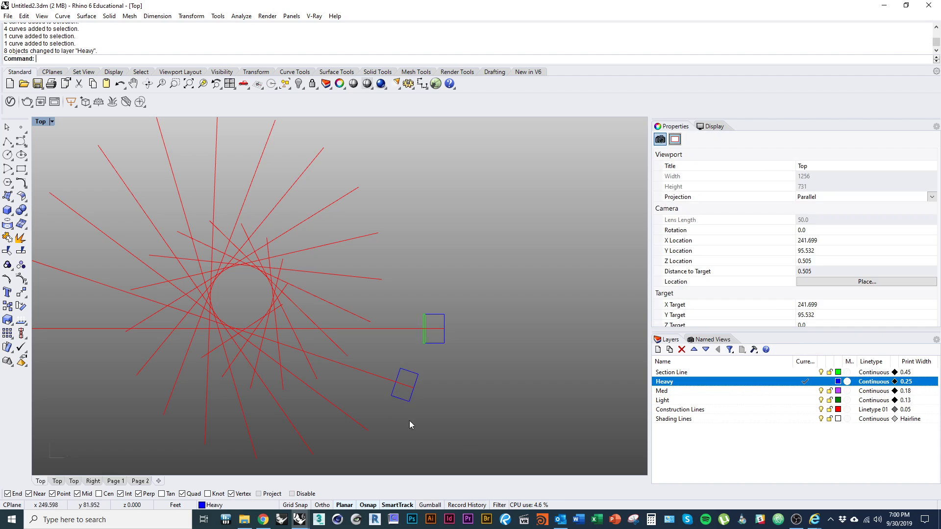
Offset the inner cross line of the inclined strip's right end by 0.2 toward the circle, with a flat cap
left_click(393, 389)
key("Return")
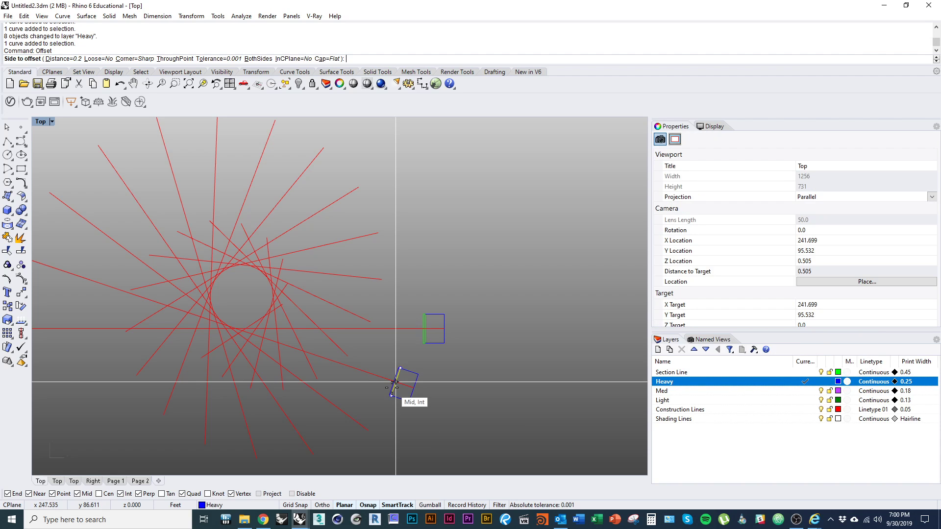
left_click(408, 433)
scroll(392, 423, "up", 8)
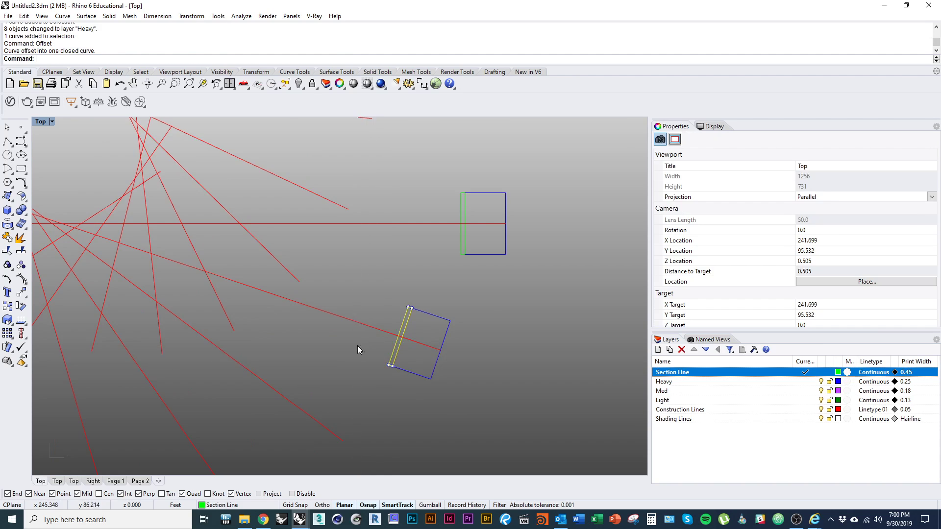
Offset the outer line of the inclined strip's left end outward by 0.2 with a flat cap
scroll(357, 349, "down", 9)
right_click_drag(255, 346, 401, 373)
scroll(176, 260, "up", 3)
key("Return")
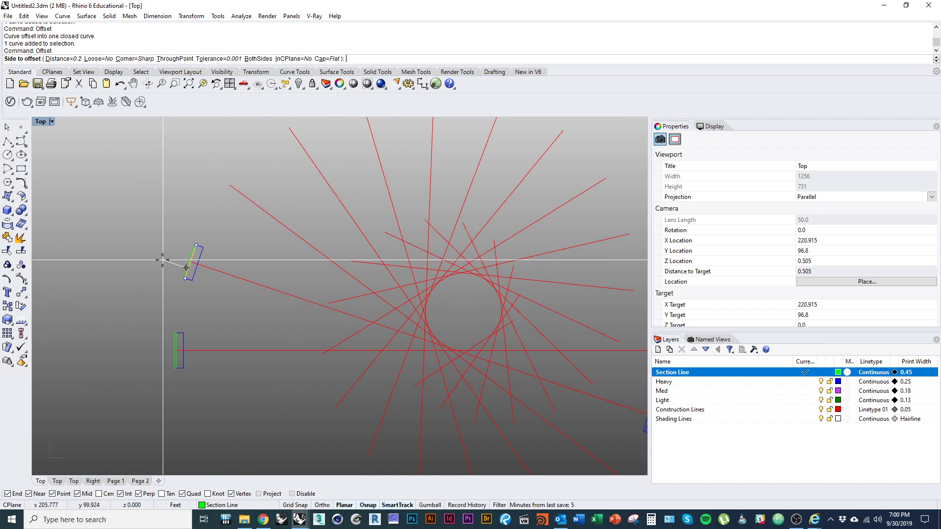
left_click(161, 261)
Move the offset band at the inclined strip's left end to the Section Line layer
scroll(218, 304, "down", 9)
right_click_drag(216, 334, 220, 296)
scroll(209, 249, "up", 11)
left_click(209, 252)
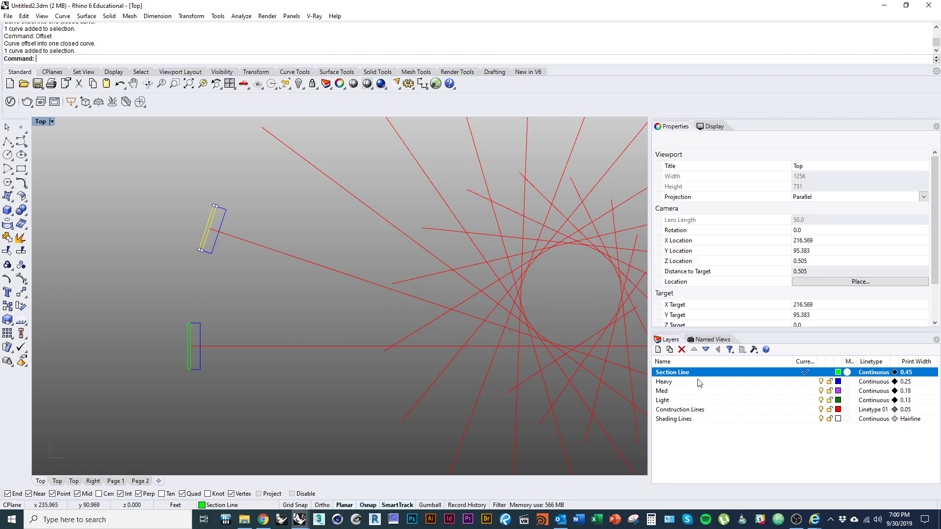
right_click(769, 373)
left_click(818, 330)
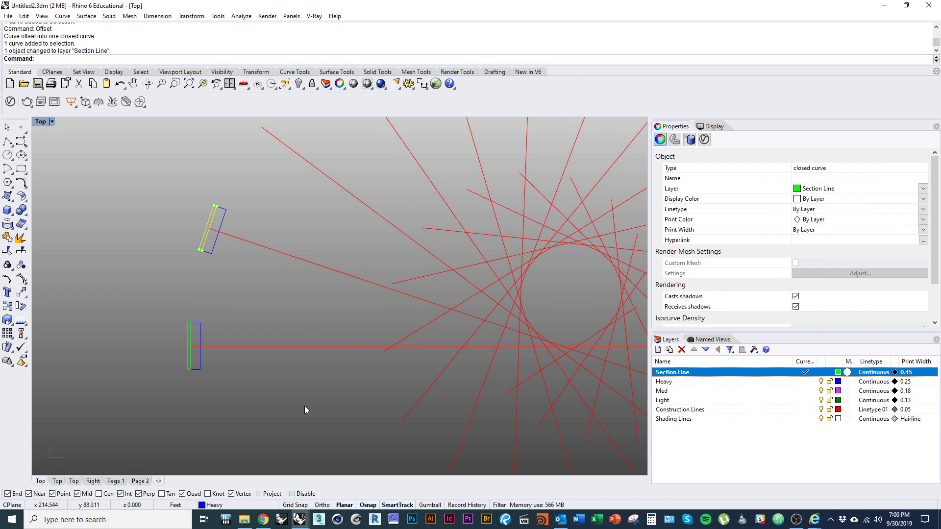
Move the offset band at the inclined strip's right end to the Section Line layer
left_click(304, 406)
right_click_drag(633, 411, 308, 330)
left_click(490, 359)
right_click(718, 373)
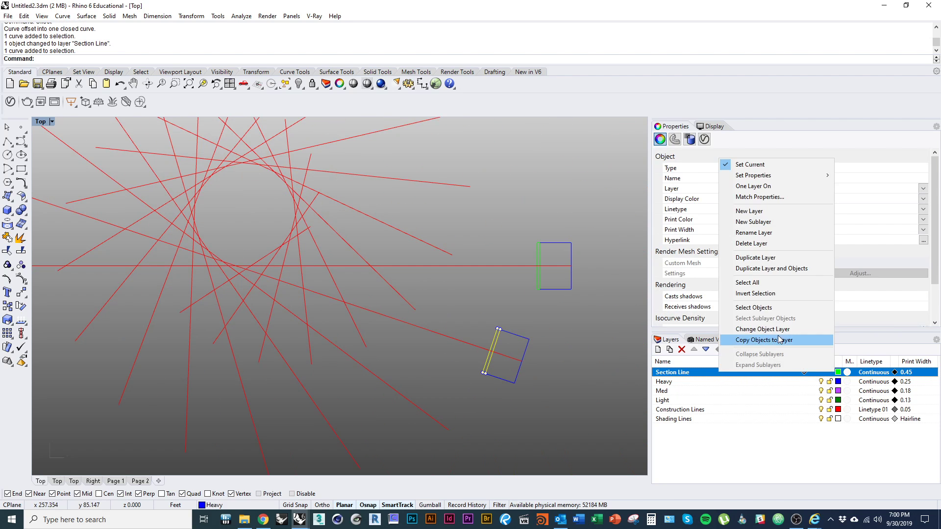
left_click(777, 329)
Make Heavy the current layer and hide the outermost, already projected arch in the elevation
left_click(805, 382)
right_click_drag(468, 427, 443, 332)
scroll(437, 328, "down", 11)
key("Escape")
right_click_drag(436, 396, 435, 270)
left_click(288, 384)
key("ctrl+h")
Draw a vertical projection line from the outermost visible arch's left endpoint on the ground line up past the plan
right_click_drag(242, 427, 235, 332)
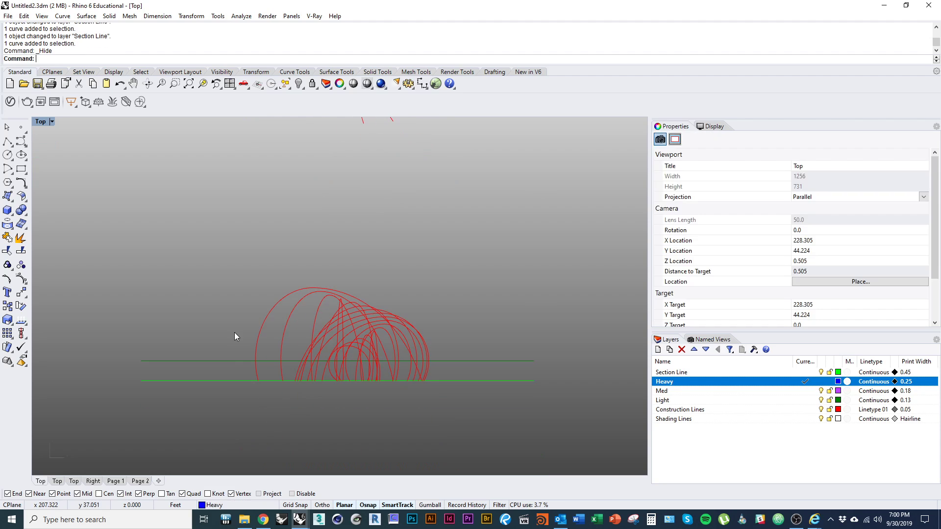
type("Line")
key("Return")
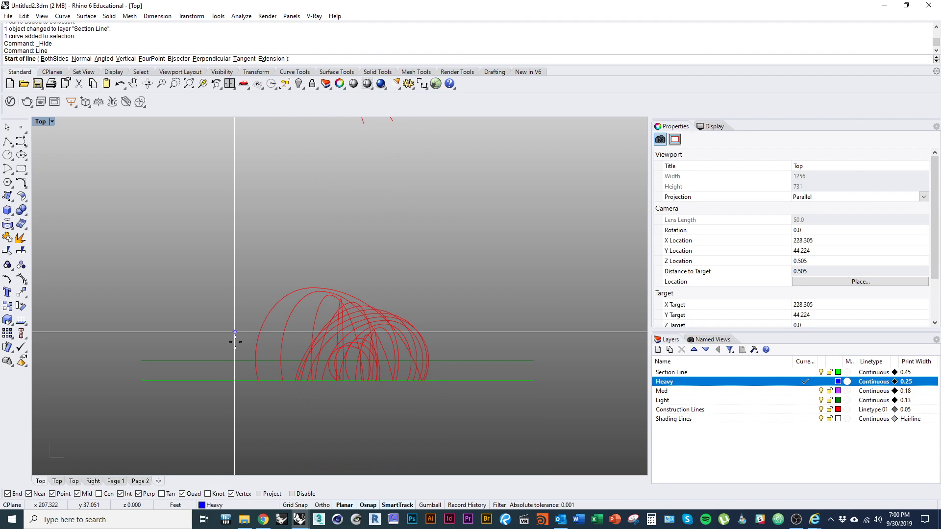
left_click(258, 381)
right_click_drag(284, 119, 276, 309)
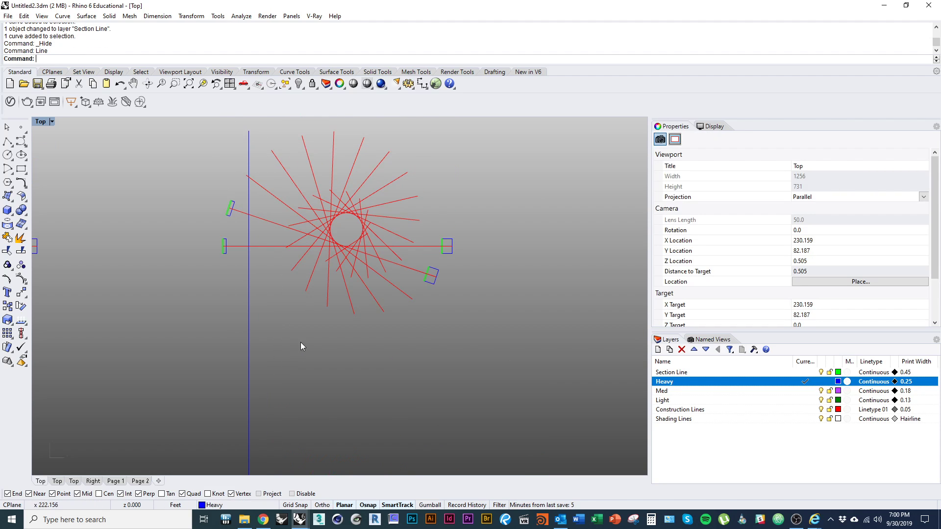
Draw a second vertical projection line from where the arch's left side crosses the dark green cut line up through the plan
right_click_drag(301, 342, 224, 391)
right_click(248, 432)
left_click(222, 437)
left_click(208, 210, "shift")
right_click_drag(269, 419, 247, 211)
right_click(248, 211)
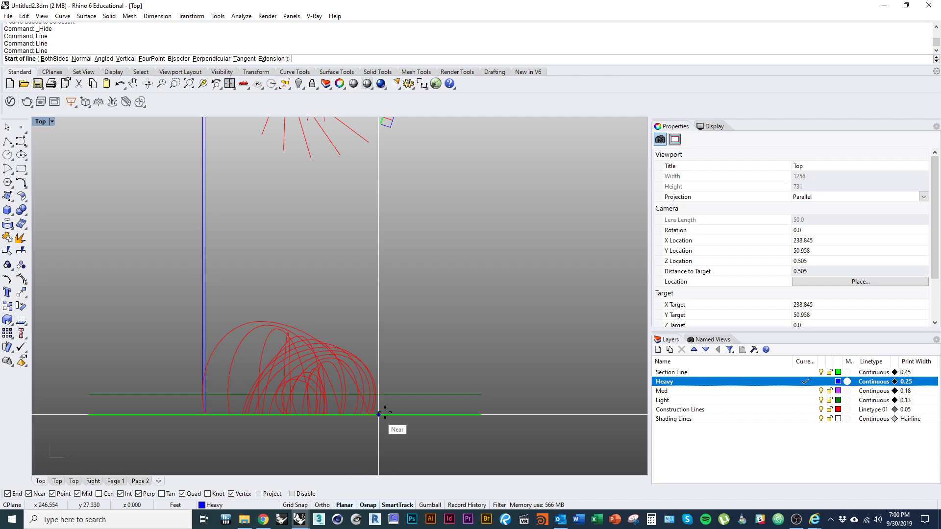
scroll(394, 415, "up", 10)
right_click_drag(342, 377, 482, 398)
key("Escape")
Select the outermost arch to trace it and draw a vertical projection line from its right endpoint up past the plan
left_click(179, 180)
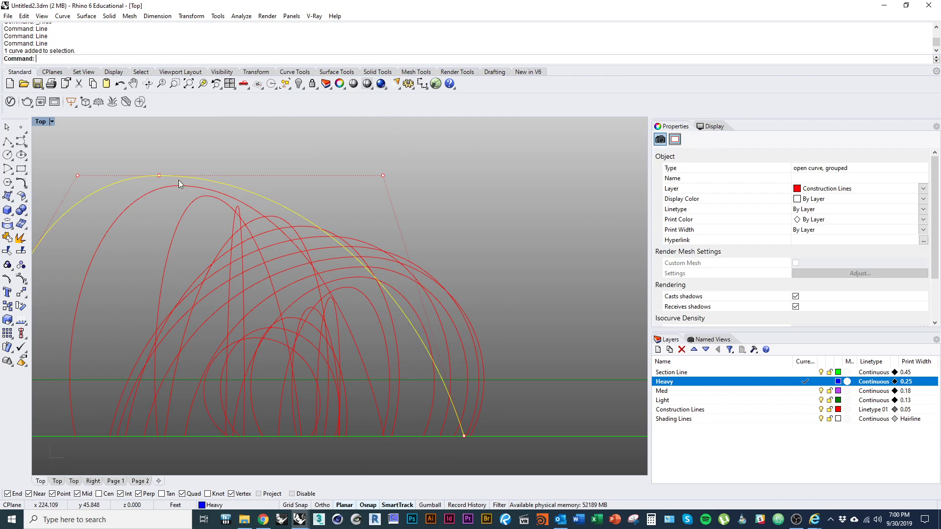
right_click(493, 463)
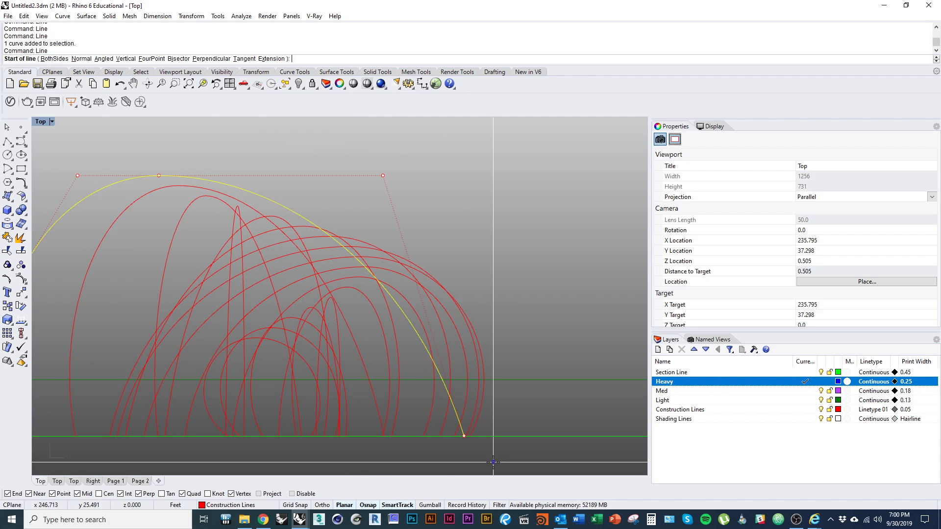
scroll(478, 444, "up", 8)
scroll(428, 415, "down", 10)
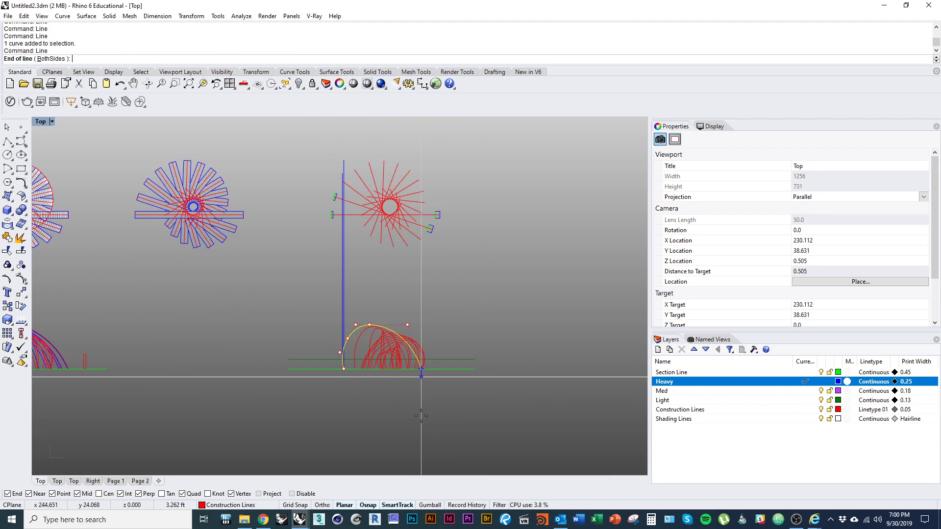
key("Escape")
right_click_drag(433, 366, 423, 271, "ctrl")
Draw a vertical projection line from where the arch's right side crosses the dark green cut line up past the plan
right_click(422, 275)
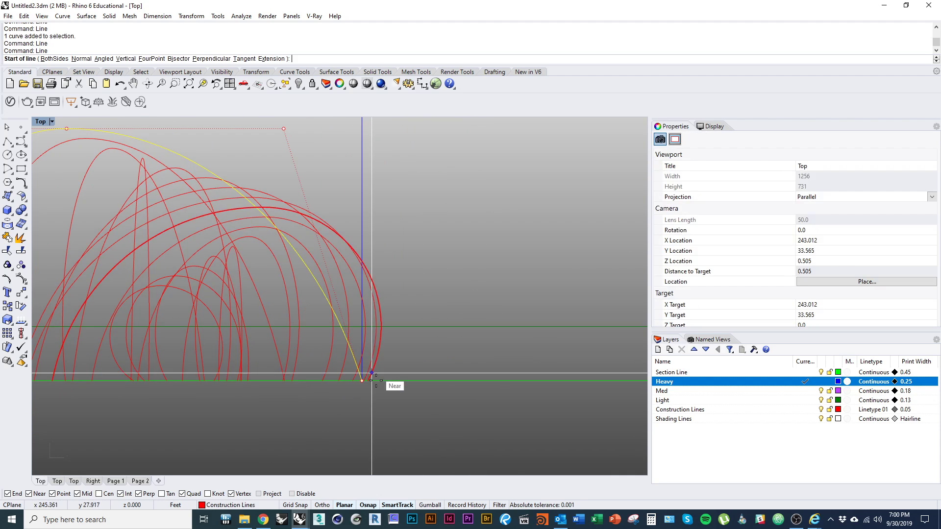
left_click(341, 328)
scroll(359, 343, "down", 14)
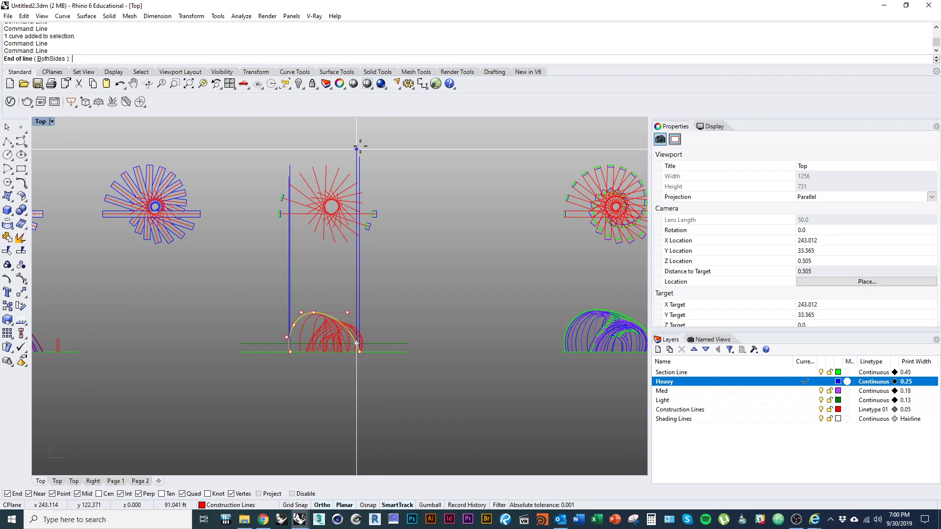
left_click(357, 146)
right_click(380, 228)
right_click_drag(375, 228, 371, 297)
scroll(353, 302, "up", 6)
key("Escape")
key("Escape")
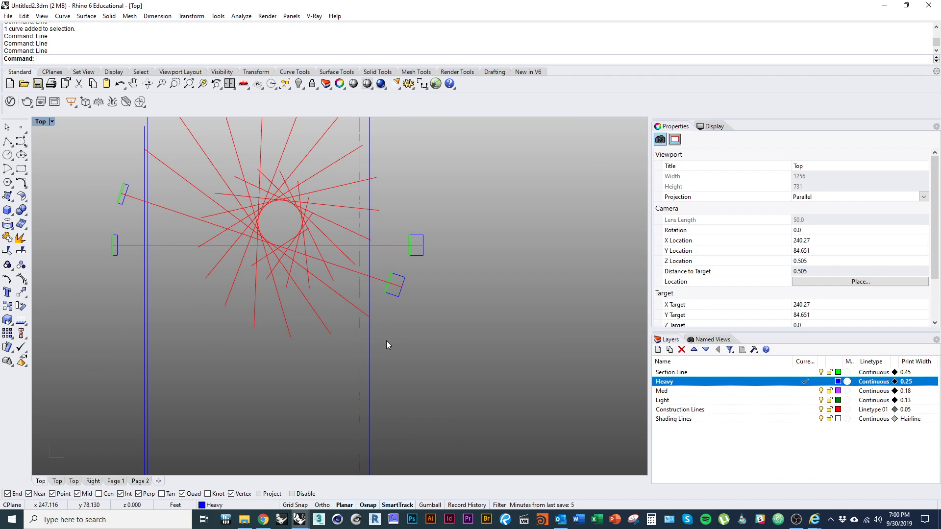
Unhide only the two green edge lines flanking the next inclined strip's centerline in the plan
type("ShowSelected")
key("Return")
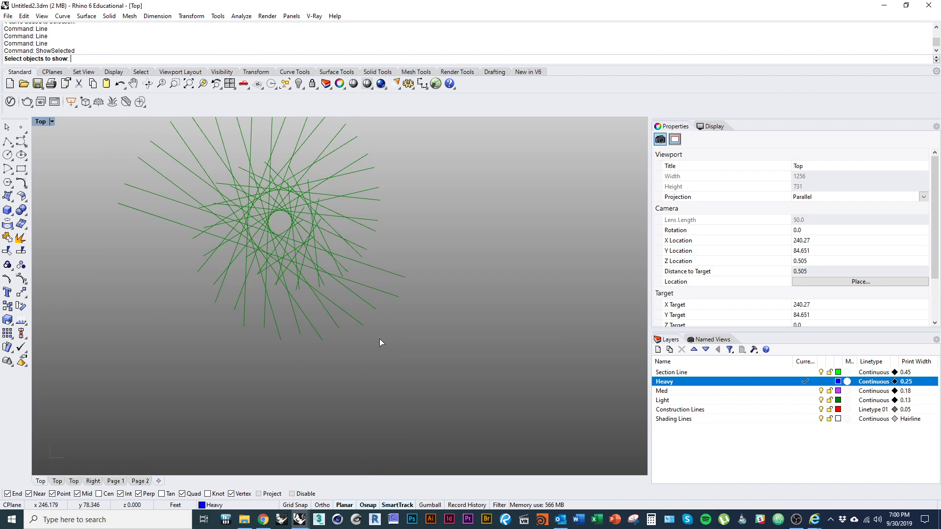
left_click(355, 317)
right_click(384, 375)
right_click_drag(388, 365, 386, 399)
scroll(385, 375, "up", 2)
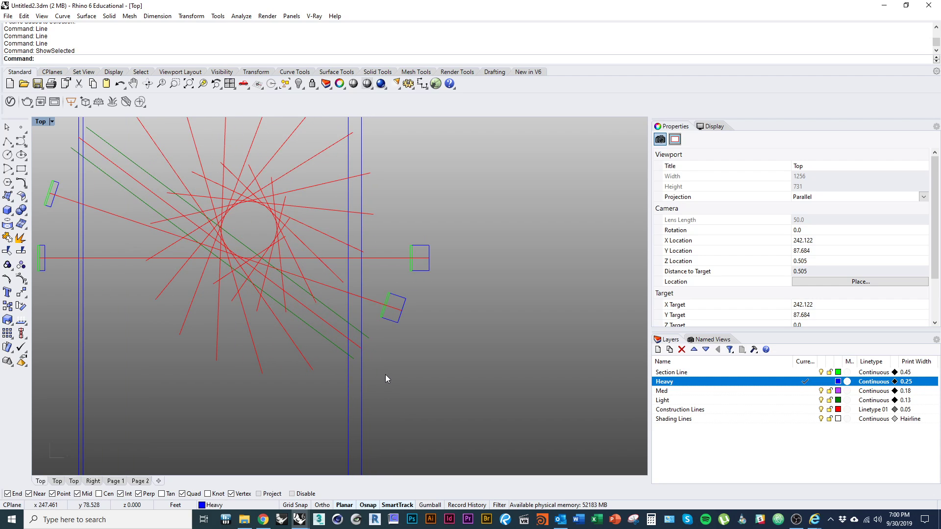
Close the new strip's right end with a both-sides line centered on the red centerline's endpoint and reaching the upper green edge's end
type("line")
key("Return")
type("b")
key("Return")
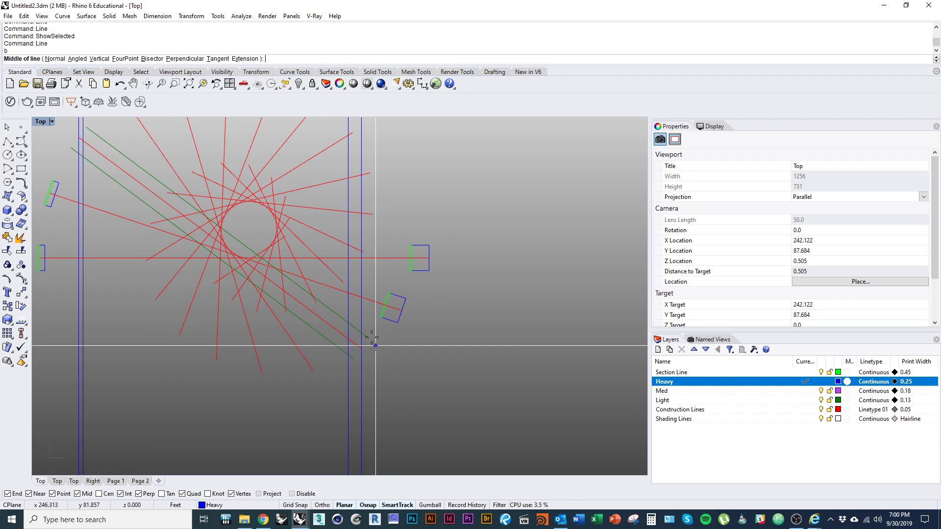
scroll(376, 345, "up", 4)
left_click(342, 355)
left_click(360, 331)
Draw a both-sides line across the strip's right end where its centerline crosses the inner projection line, spanning the strip's width
right_click(308, 330)
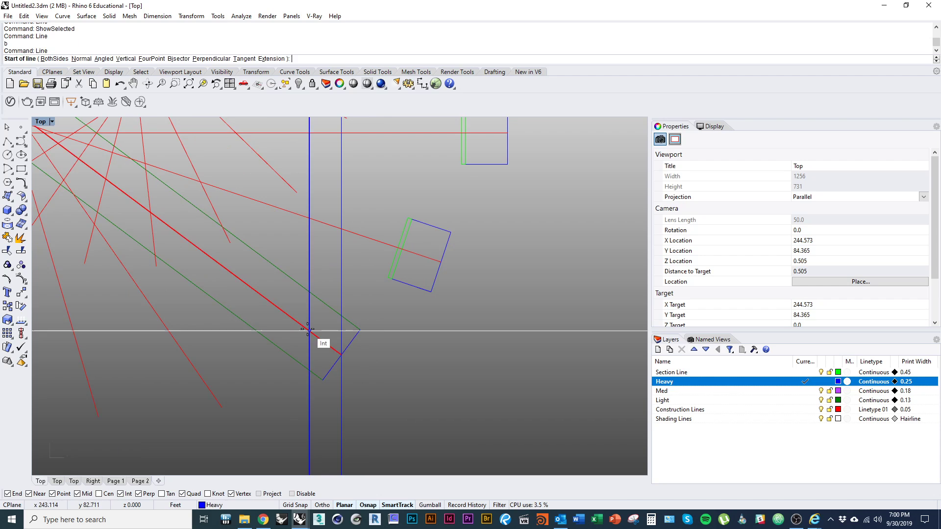
key("Return")
left_click(309, 330)
left_click(327, 306)
scroll(380, 355, "down", 8)
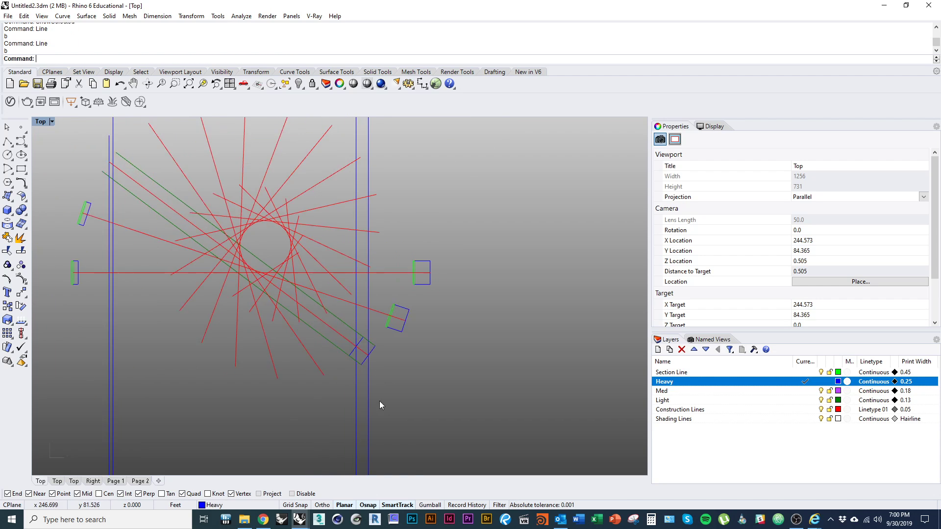
Close the strip's left end with a both-sides line centered on the red centerline's endpoint and reaching the upper green edge's end
right_click_drag(134, 241, 183, 330)
scroll(154, 303, "up", 8)
right_click(178, 226)
type("b")
key("Return")
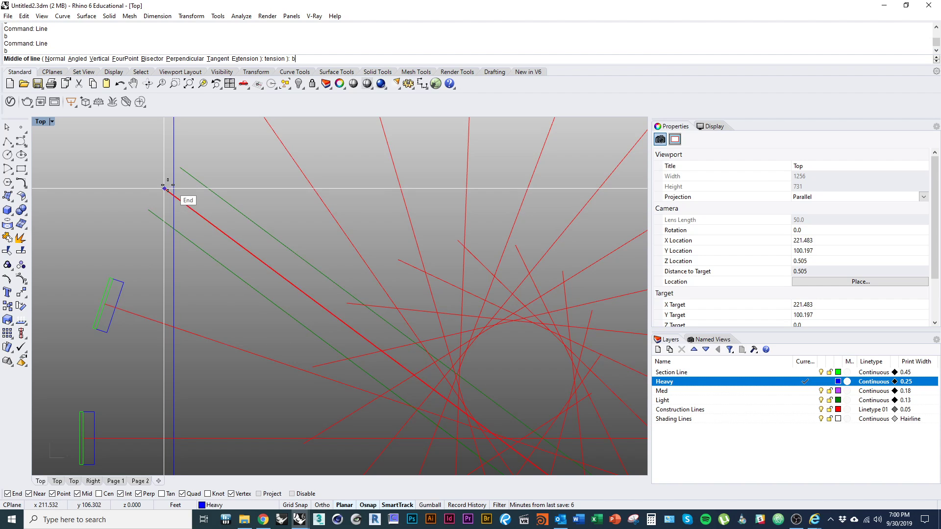
left_click(164, 189)
left_click(179, 168)
Draw a second both-sides line at the left end where the centerline crosses the inner projection line, reaching the upper green edge
right_click(200, 219)
type("b")
key("Return")
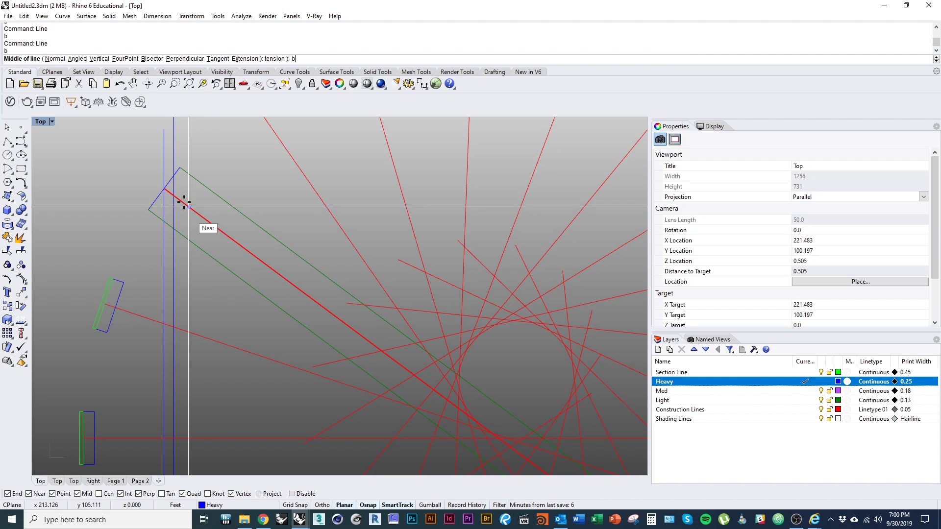
left_click(173, 196)
left_click(190, 189)
Delete the four vertical projection lines running from the elevation up past the plan
scroll(210, 277, "down", 6)
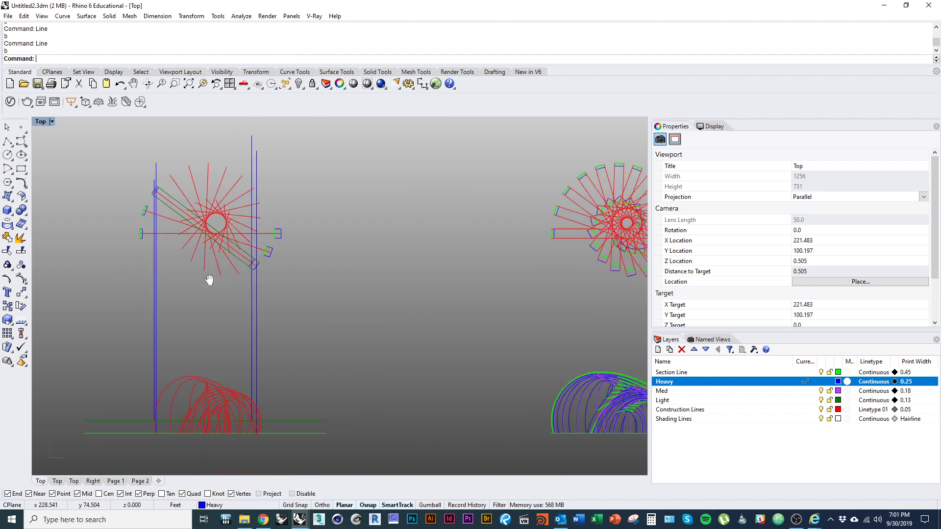
key("Delete")
scroll(242, 283, "up", 5)
left_click(290, 314)
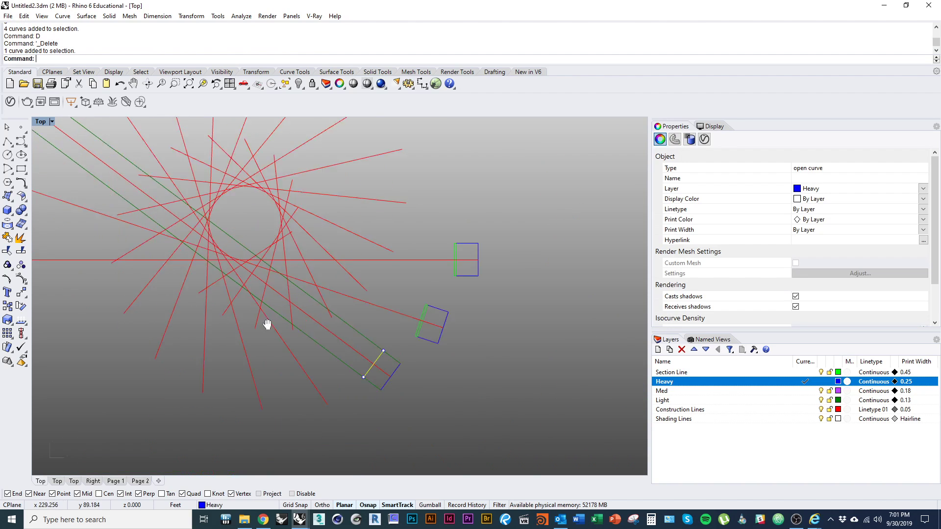
scroll(268, 325, "down", 1)
type("trim")
key("Return")
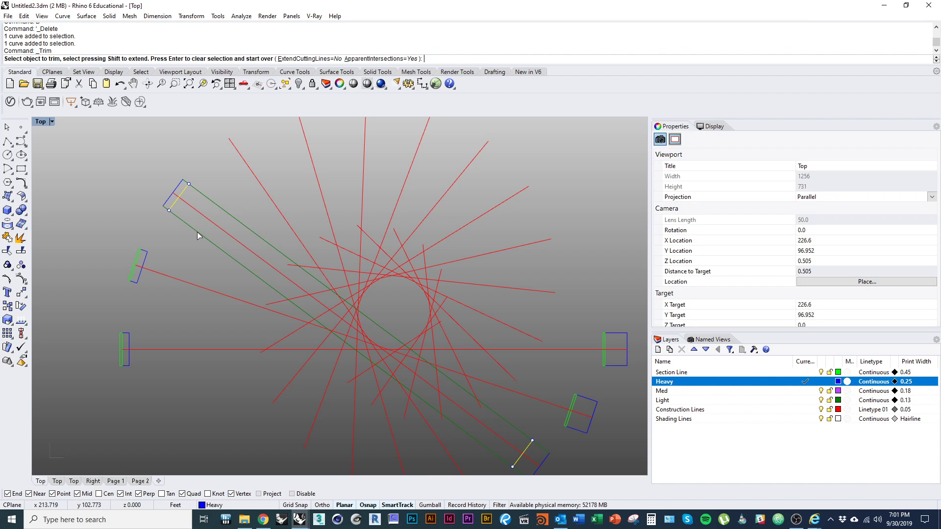
key("Escape")
key("Escape")
Delete the strip's two green edge lines and join the left end's two cross lines with a short line along each side
left_click(256, 238)
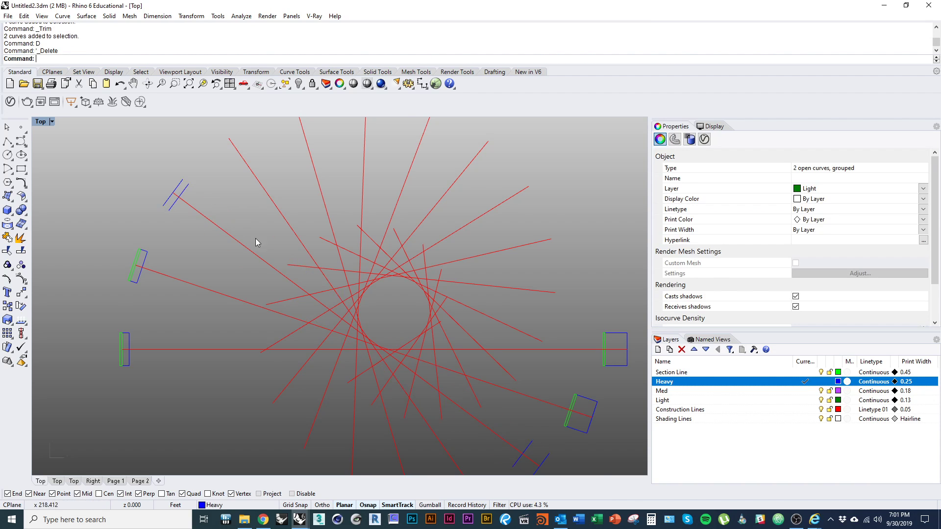
key("Delete")
type("Line")
key("Return")
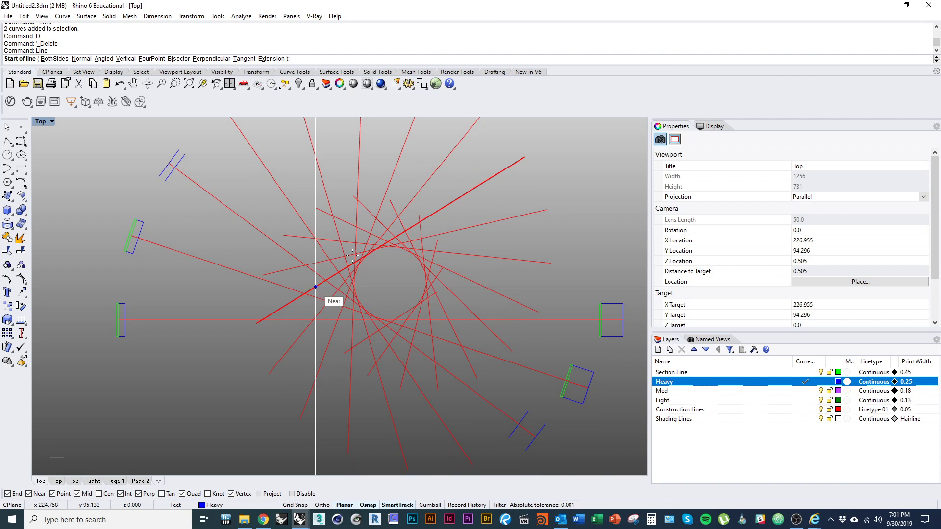
left_click(184, 155)
left_click(164, 180)
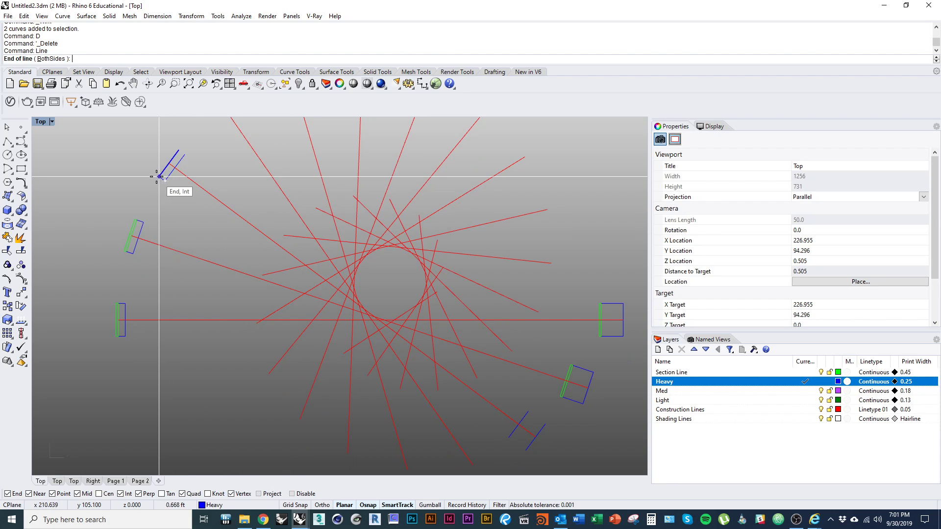
key("Return")
left_click(184, 155)
left_click(179, 149)
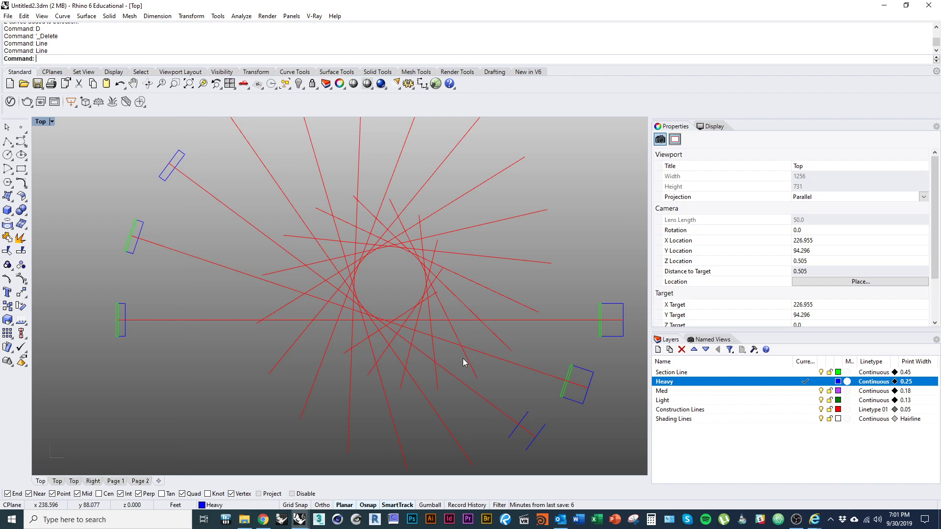
Join the right end's two cross lines with a short line along each side to close its rectangle
right_click_drag(550, 432, 551, 351)
right_click(549, 350)
left_click(528, 330)
key("Escape")
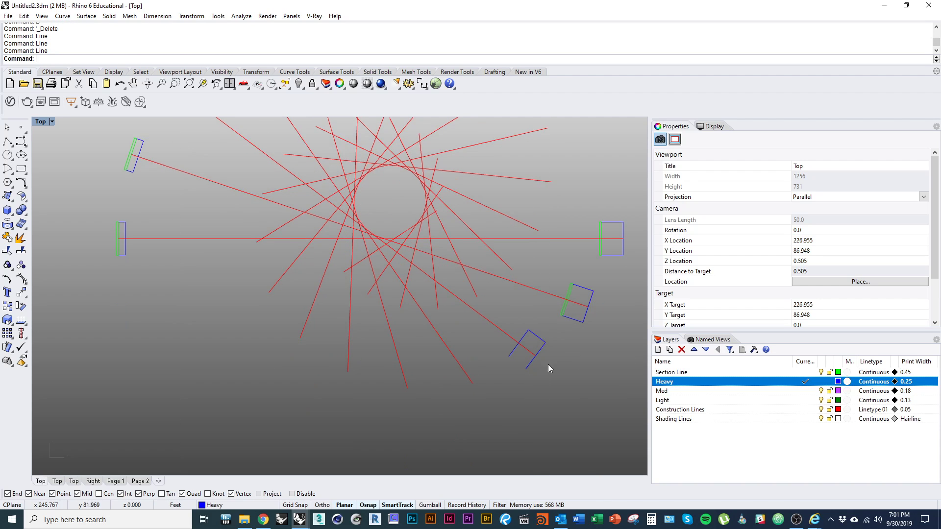
key("Return")
key("Escape")
Offset the right end's inner cross line toward the center and the left end's outer cross line outward as closed curves
left_click(514, 361)
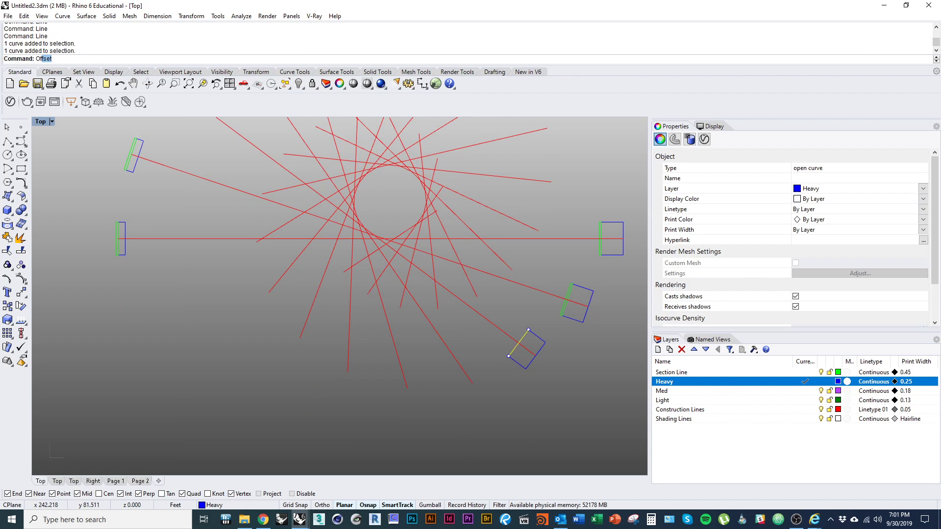
key("Return")
left_click(515, 343)
right_click_drag(174, 108, 237, 216)
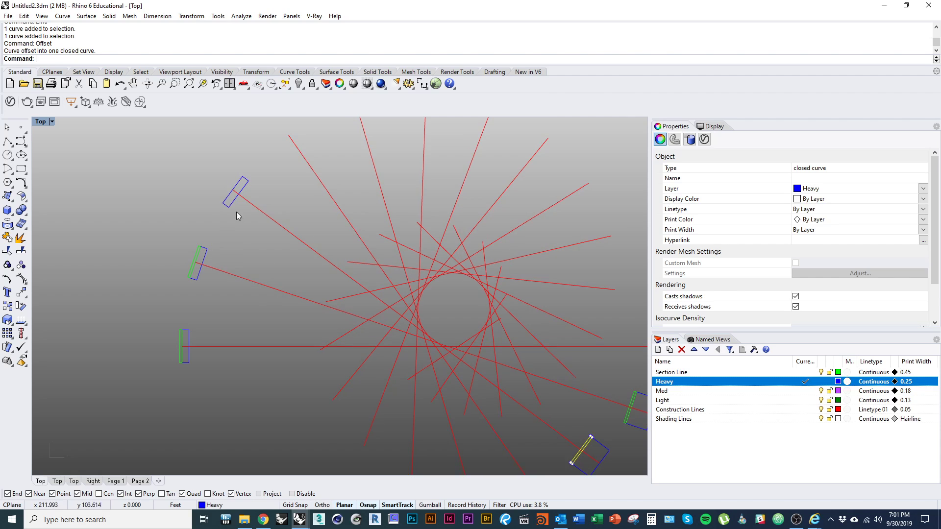
left_click(230, 195)
key("Return")
left_click(197, 181)
right_click_drag(507, 383, 388, 277)
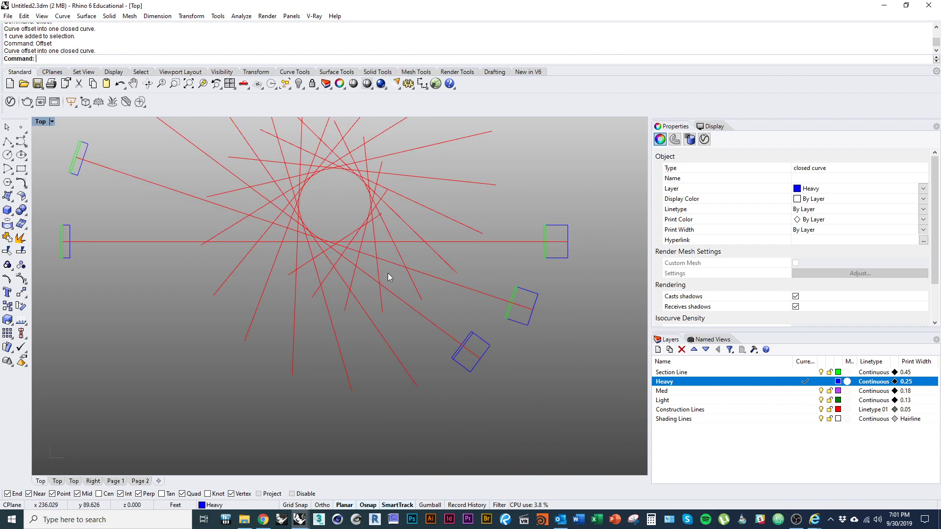
Move the two closed offset outlines at the strip's ends to the Section Line layer
right_click(739, 372)
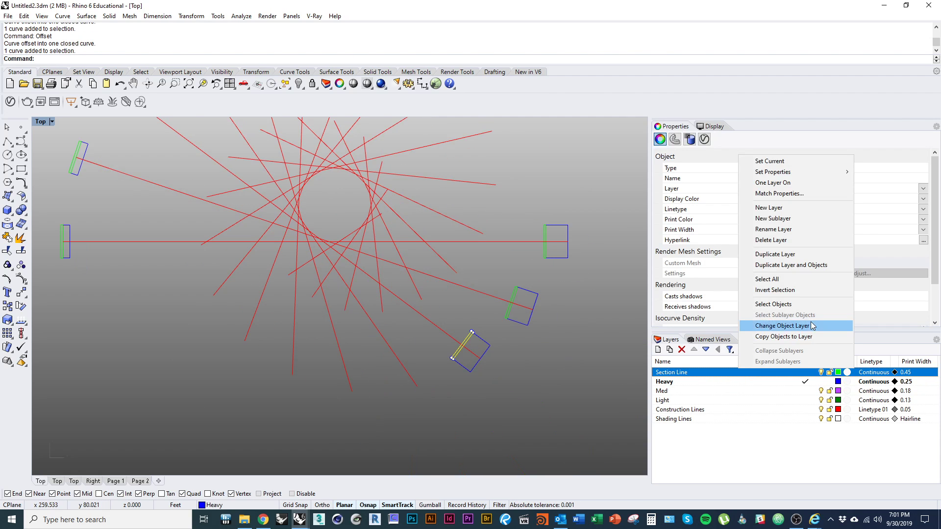
left_click(779, 325)
left_click(522, 419)
Select the next strip's green edge lines in the upper plan and compare the unfinished plan cut with the completed one
scroll(448, 405, "down", 3)
scroll(447, 406, "down", 3)
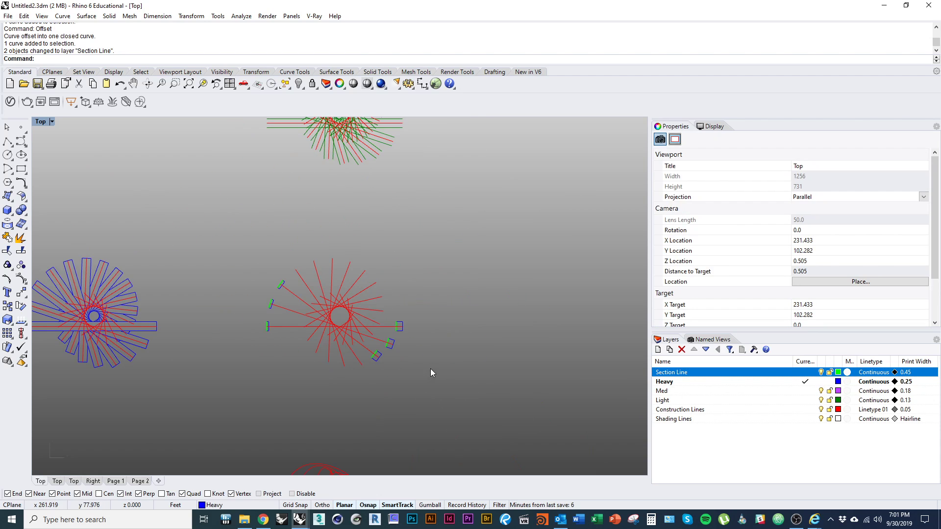
right_click_drag(431, 374, 348, 409)
left_click(351, 264)
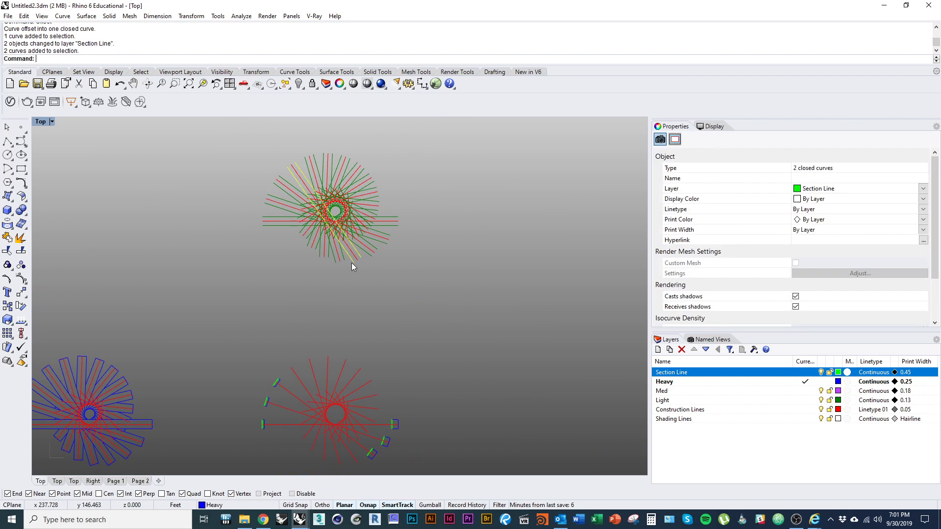
right_click_drag(412, 227, 353, 341)
scroll(354, 341, "up", 3)
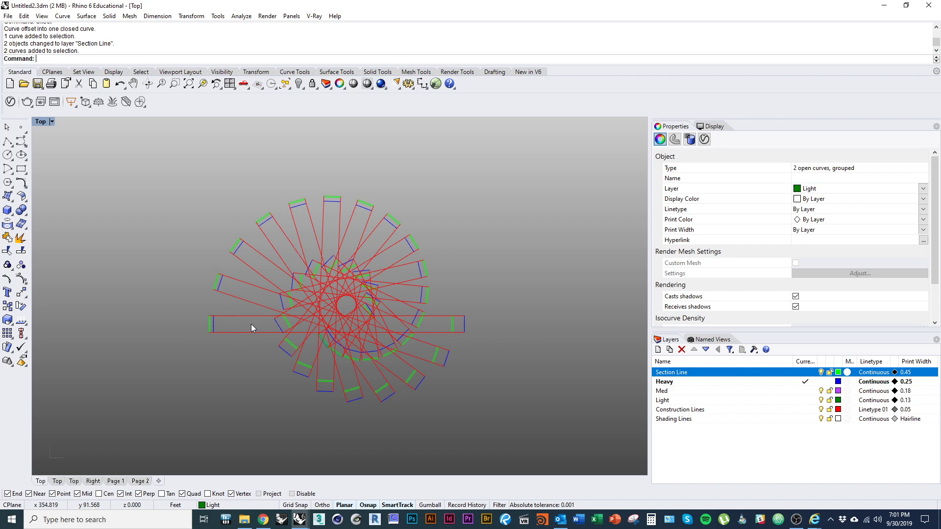
mouse_move(146, 392)
right_mouse_down()
mouse_move(204, 392)
mouse_move(192, 401)
right_mouse_up()
mouse_move(131, 376)
right_mouse_down()
mouse_move(496, 383)
mouse_move(396, 369)
right_mouse_up()
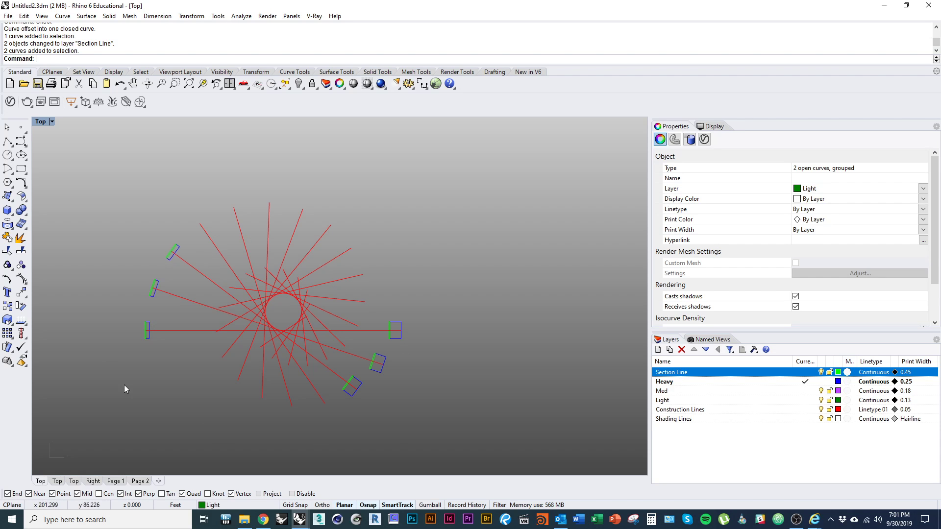
right_click_drag(408, 342, 89, 338)
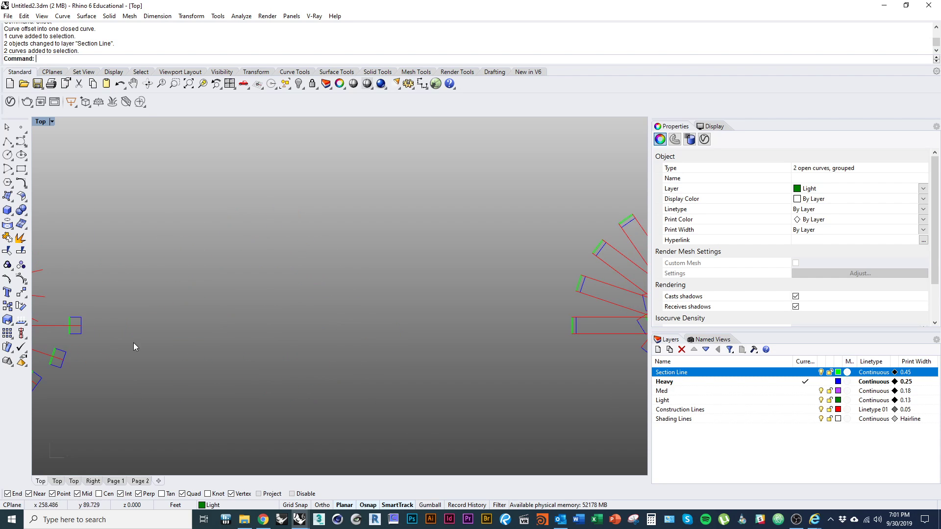
right_click_drag(216, 353, 518, 323)
Delete the outermost remaining red arch in the construction elevation below the unfinished plan cut
scroll(262, 346, "down", 7)
right_click_drag(221, 427, 233, 329)
scroll(233, 327, "up", 5)
left_click(232, 325)
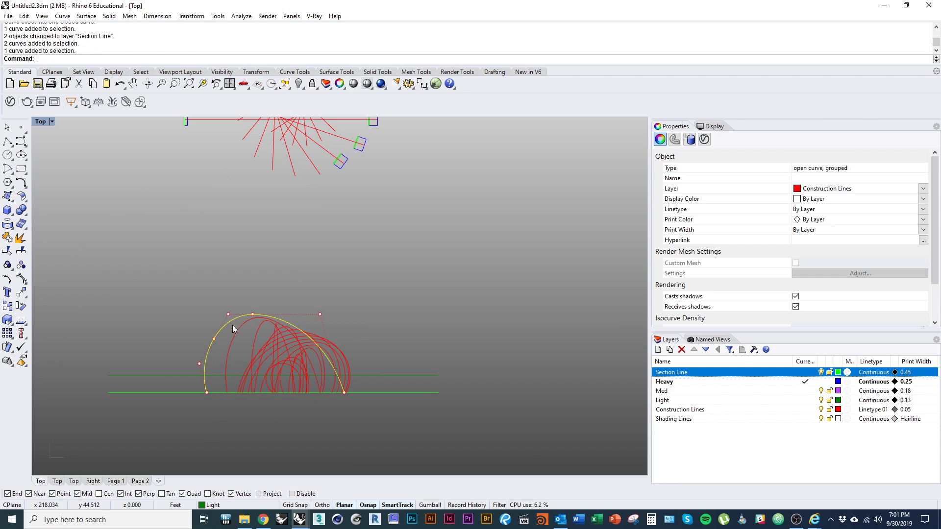
type("d")
key("space")
Unhide the remaining green strip edge lines over the unfinished plan cut using Show Selected
scroll(232, 325, "down", 3)
mouse_move(555, 210)
right_mouse_down()
mouse_move(453, 332)
mouse_move(153, 328)
right_mouse_up()
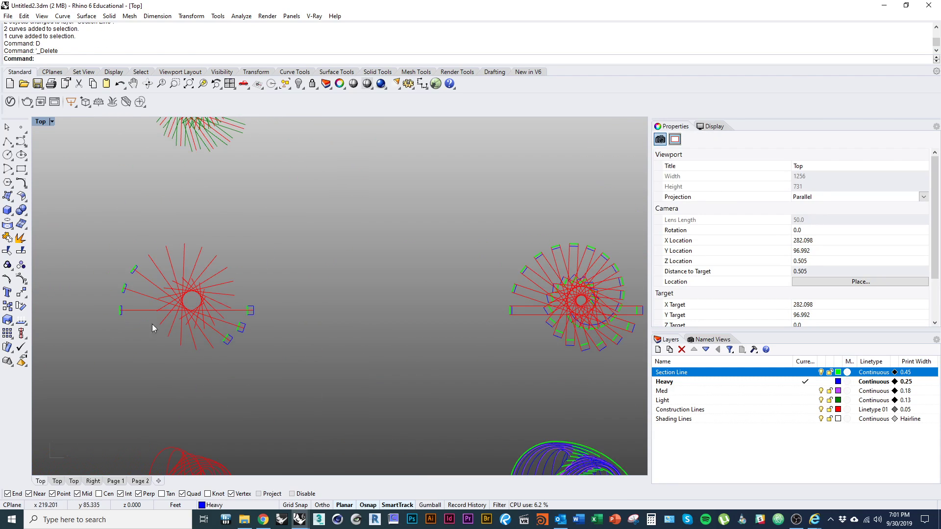
right_click_drag(235, 404, 205, 356)
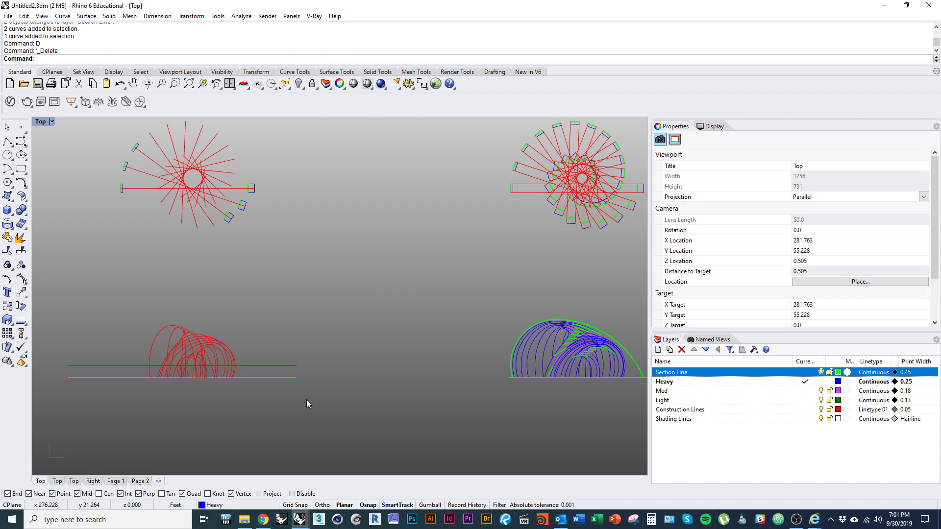
key("ctrl+shift+h")
left_click_drag(264, 354, 99, 320)
right_click_drag(244, 276, 269, 355)
left_click_drag(273, 325, 122, 203)
key("Return")
scroll(166, 252, "up", 6)
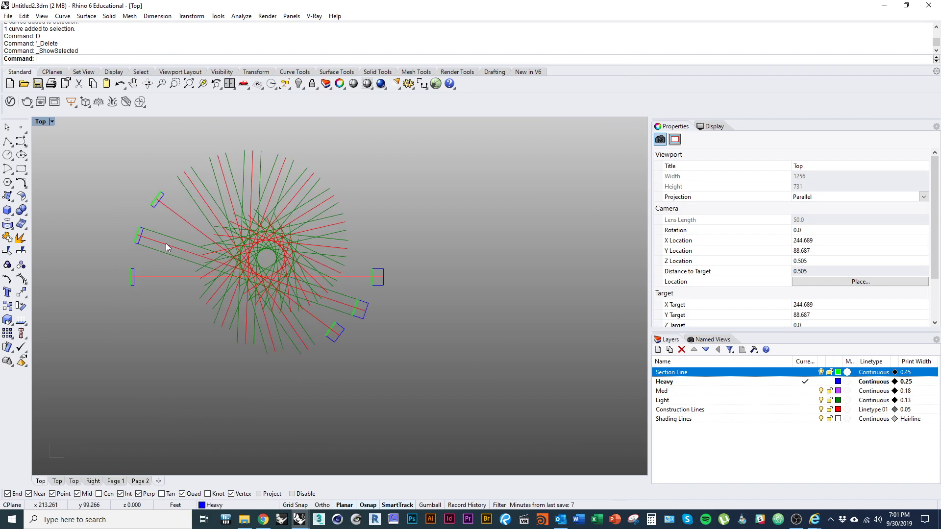
Delete the pair of green edge lines around the inclined strip whose ends are already drawn
left_click(164, 253)
type("d")
key("Return")
Examine the completed plan cut in the model and both plan drawings on the Page 2 layout
scroll(135, 255, "down", 6)
right_click_drag(364, 359, 126, 318)
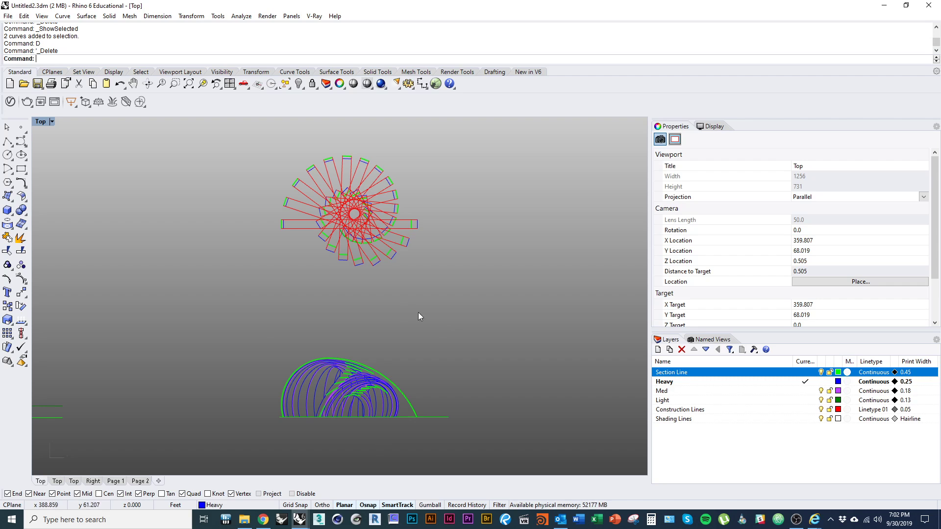
right_click_drag(366, 291, 379, 331)
left_click(140, 485)
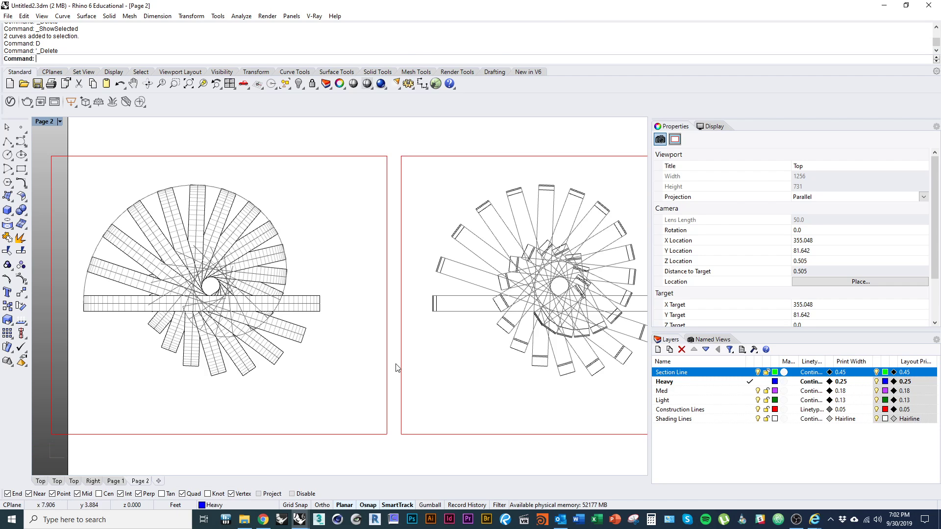
scroll(294, 401, "up", 2)
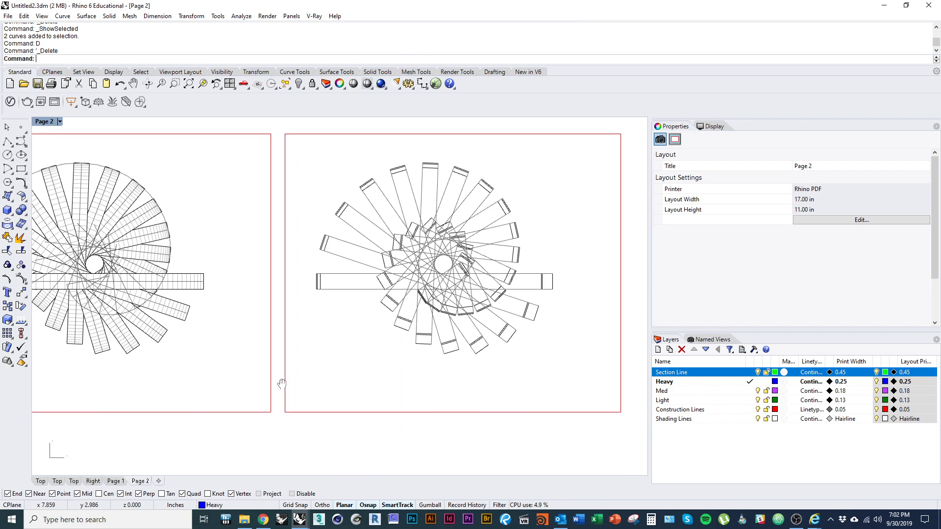
Open the Page 1 layout and examine the line weights and dashed lines of the elevation and section drawings up close
left_click(116, 481)
scroll(307, 392, "down", 3)
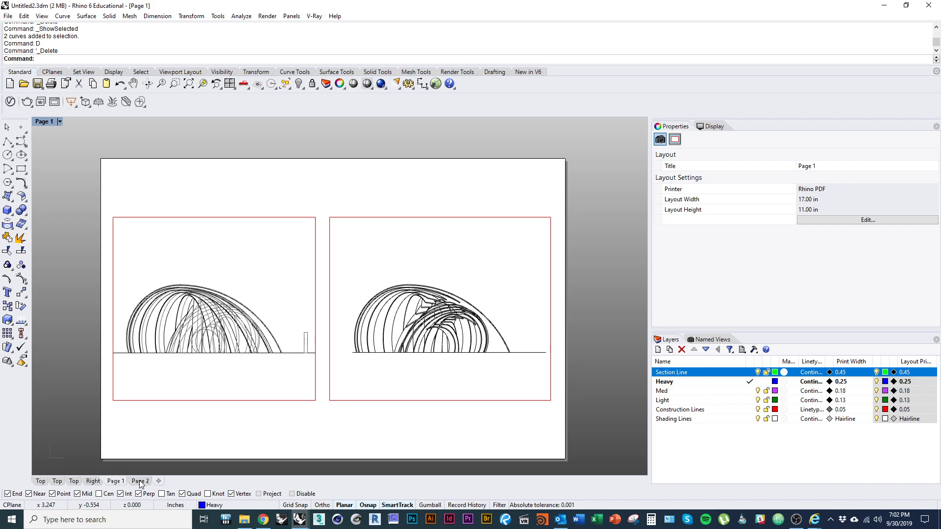
left_click(60, 121)
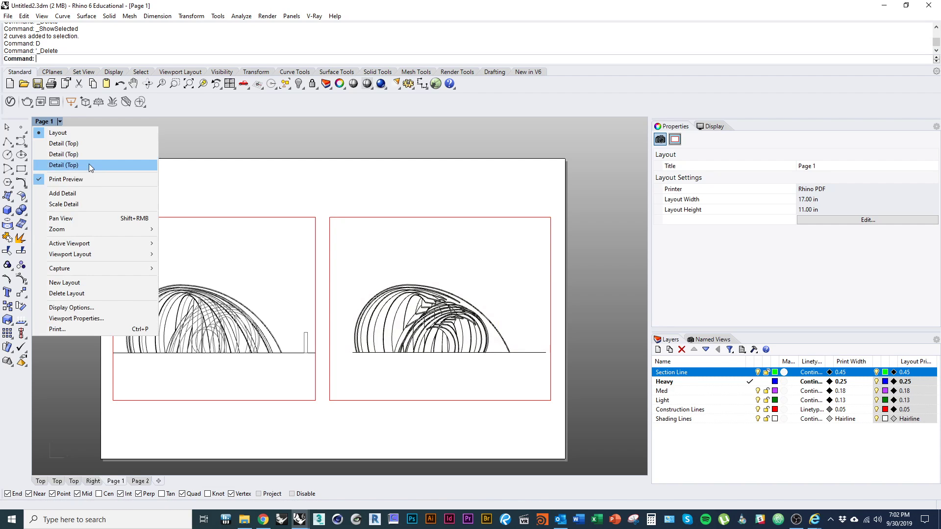
left_click(210, 239)
scroll(418, 328, "up", 10)
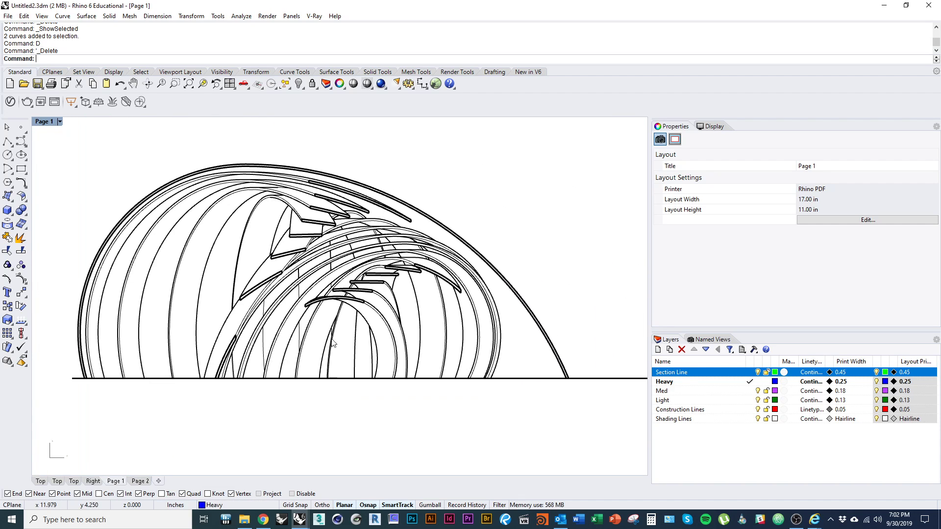
right_click_drag(360, 300, 468, 303)
right_click_drag(224, 301, 385, 310)
right_click_drag(220, 325, 443, 328)
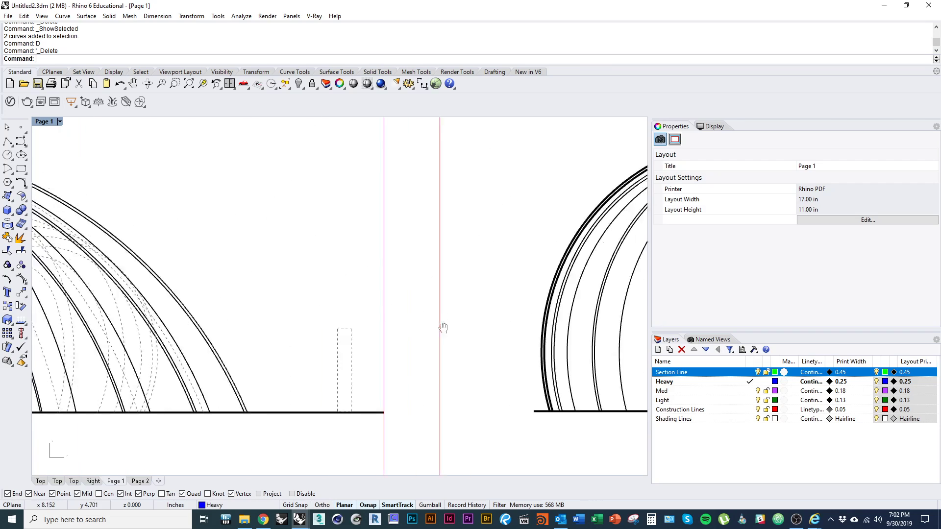
right_click_drag(220, 347, 458, 351)
mouse_move(386, 354)
right_mouse_down()
mouse_move(391, 391)
mouse_move(402, 394)
right_mouse_up()
right_click_drag(501, 362, 231, 295)
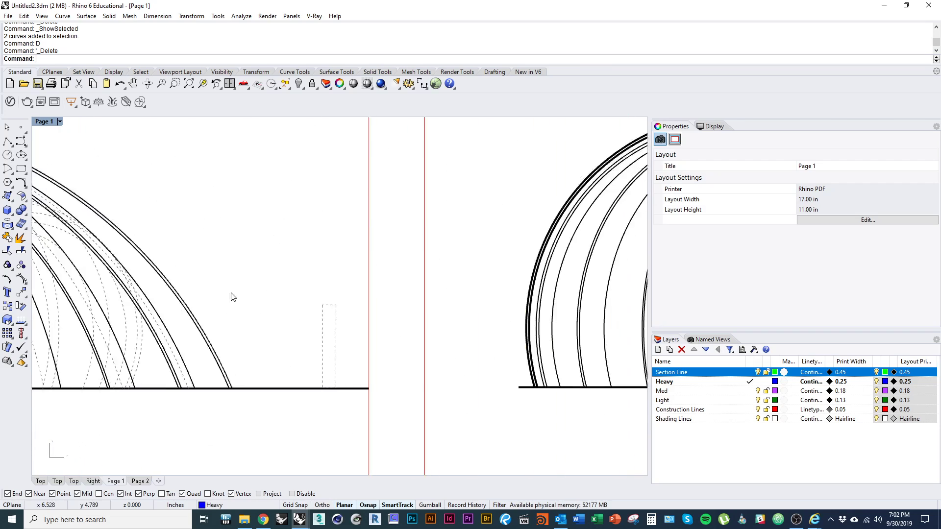
right_click_drag(590, 322, 416, 346)
Turn off print preview on the Page 1 layout and examine the layer colors of the section's arches
left_click(53, 122)
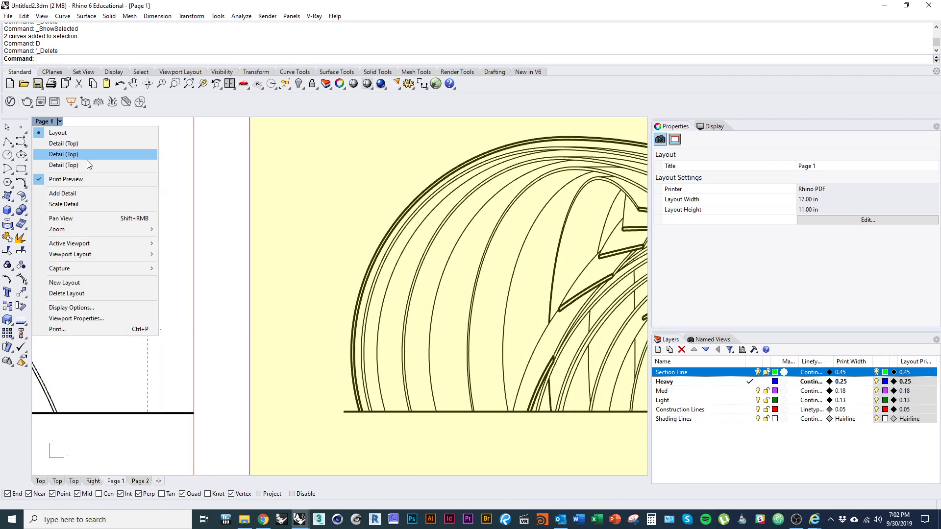
left_click(84, 178)
right_click_drag(446, 307, 417, 306)
scroll(323, 243, "up", 5)
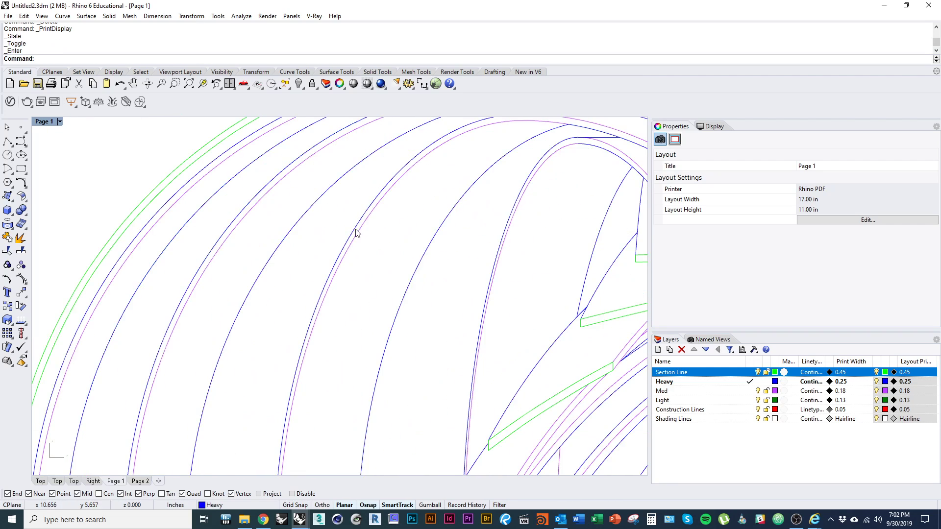
Turn print preview back on for the Page 1 layout after checking the layer colors around the section's cut strips
scroll(276, 317, "down", 3)
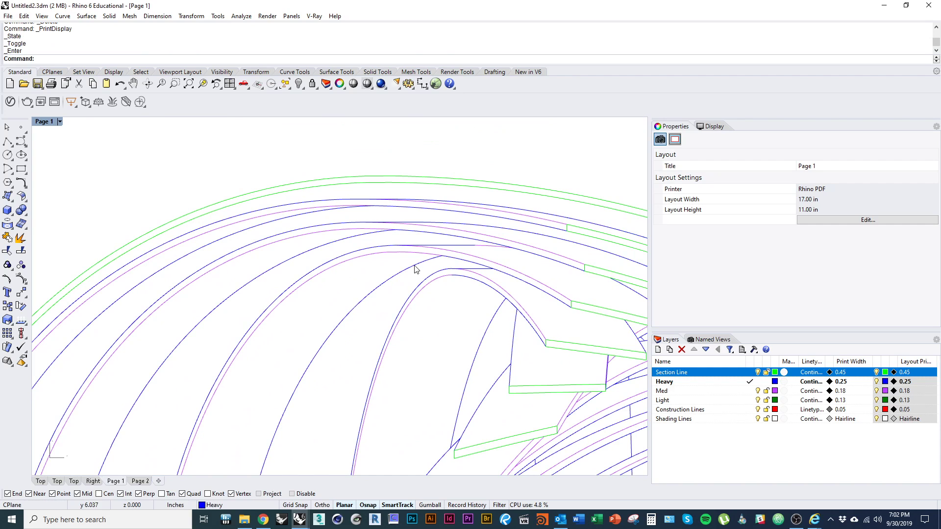
right_click_drag(497, 276, 446, 262)
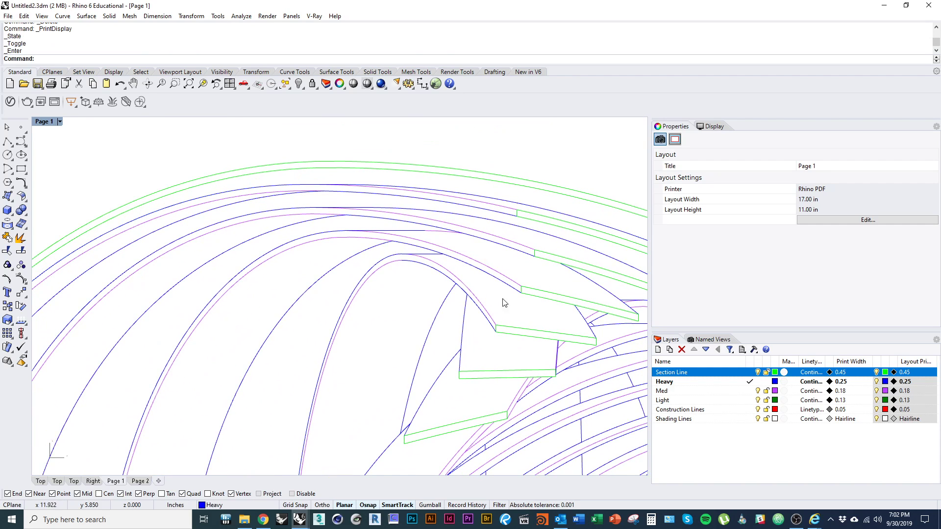
right_click_drag(519, 310, 458, 289)
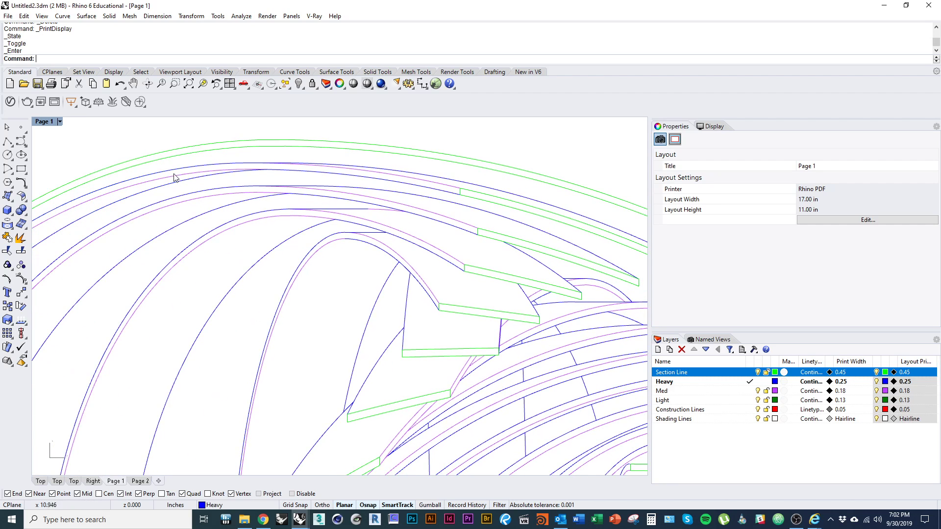
left_click(46, 121)
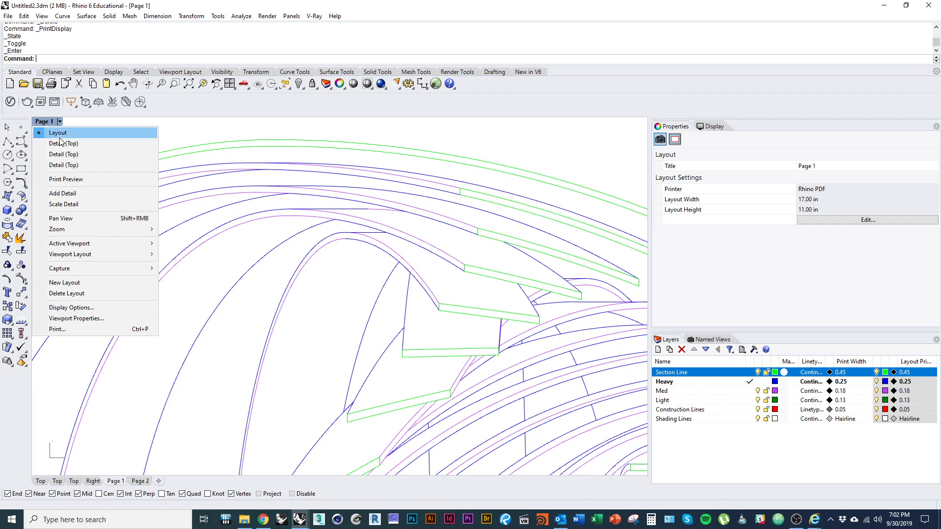
left_click(72, 180)
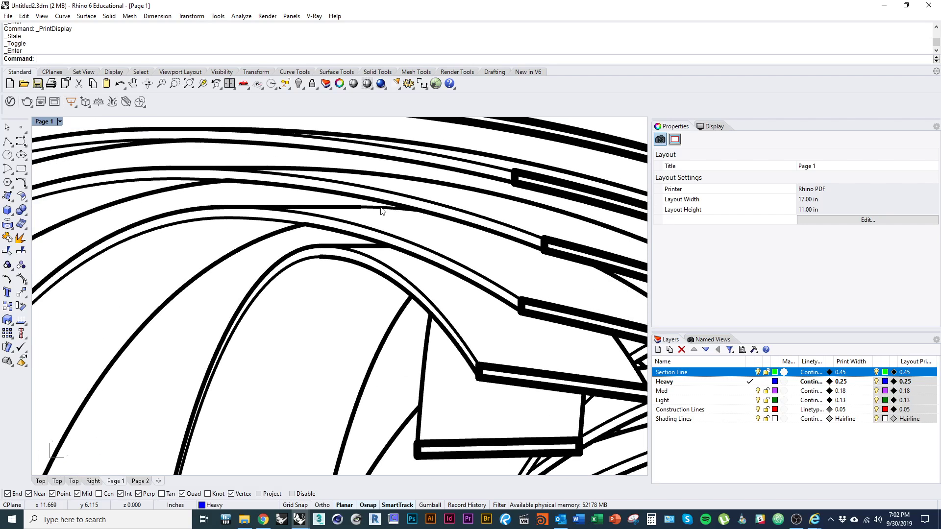
Reassign the short Med-layer curve segment near the crown of the section's arches to the Heavy layer
double_click(375, 207)
left_click(398, 209)
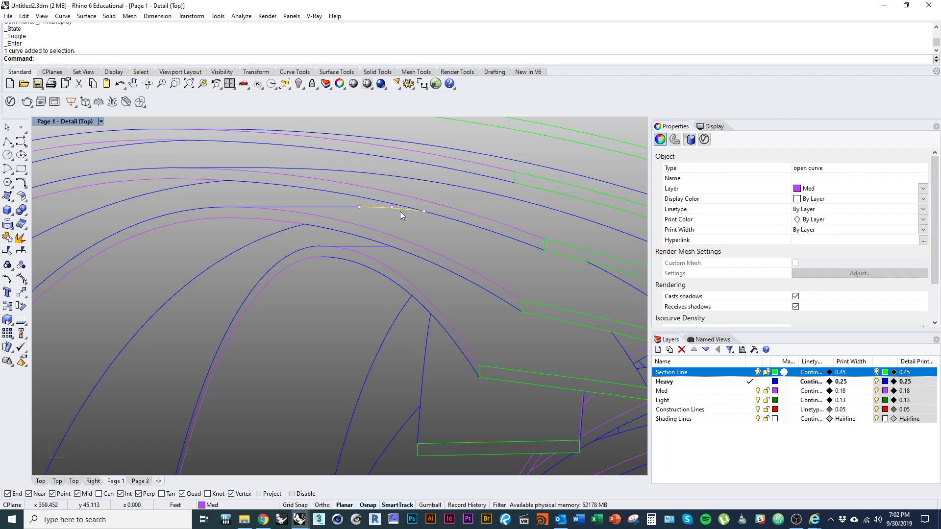
right_click(725, 381)
left_click(754, 368)
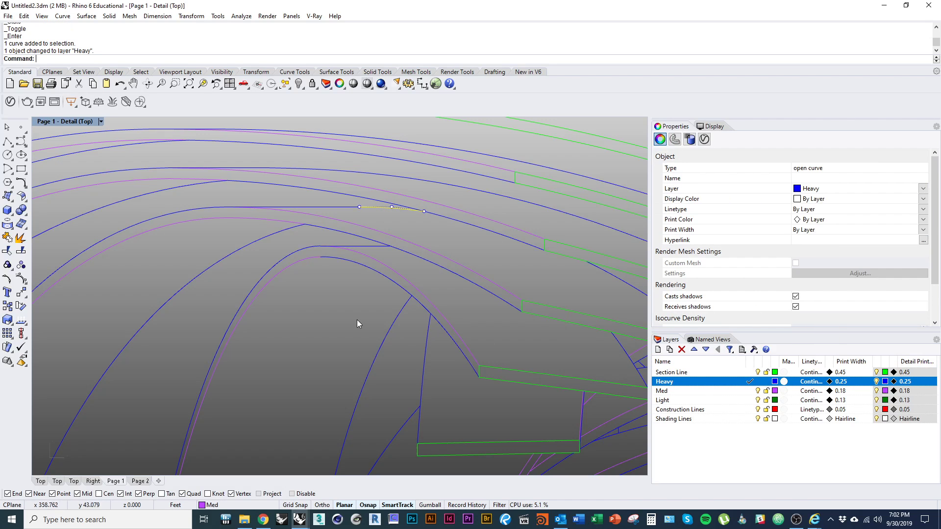
double_click(329, 317)
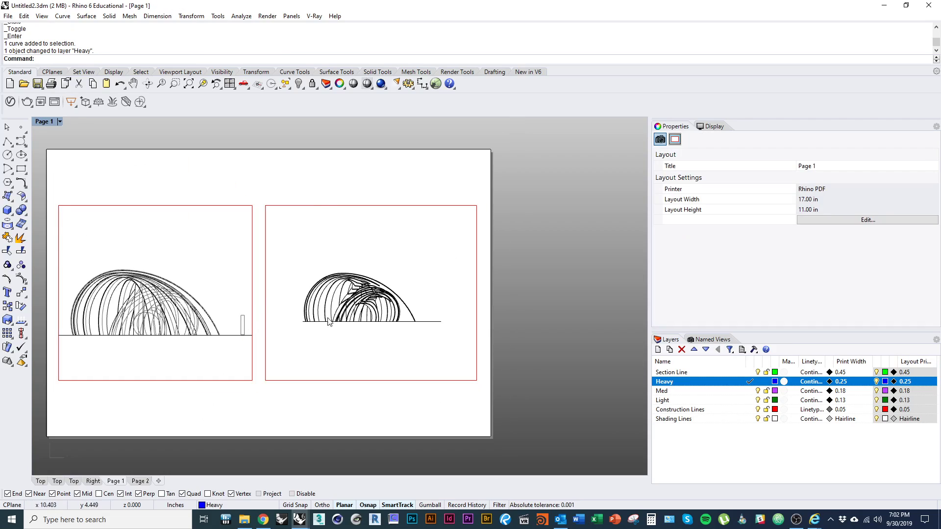
Set the section detail's scale to 1 inch on the page for 8 feet in the model and lock the detail
scroll(326, 322, "up", 5)
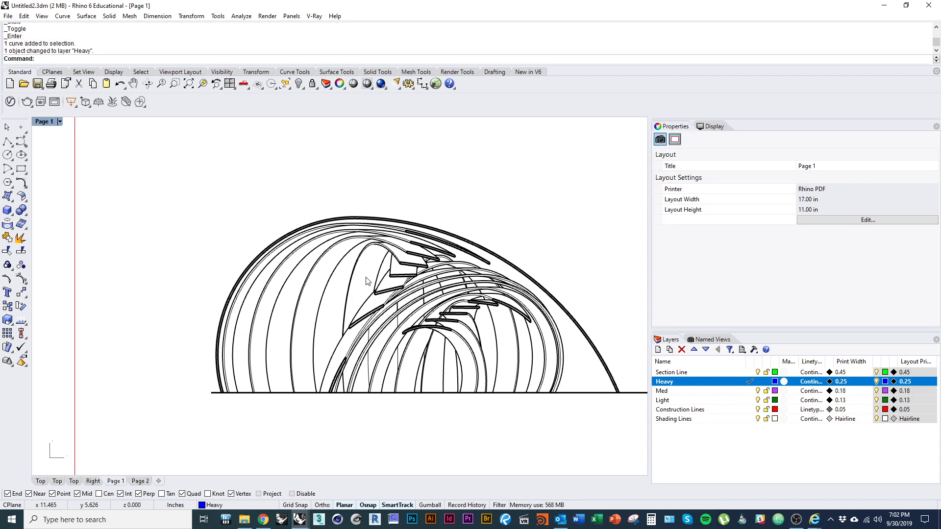
scroll(367, 281, "up", 5)
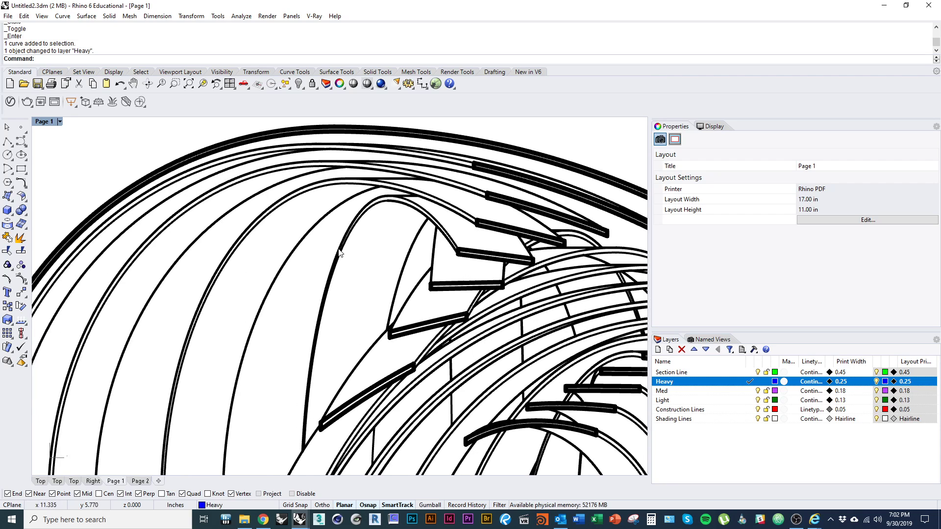
right_click_drag(591, 229, 417, 182)
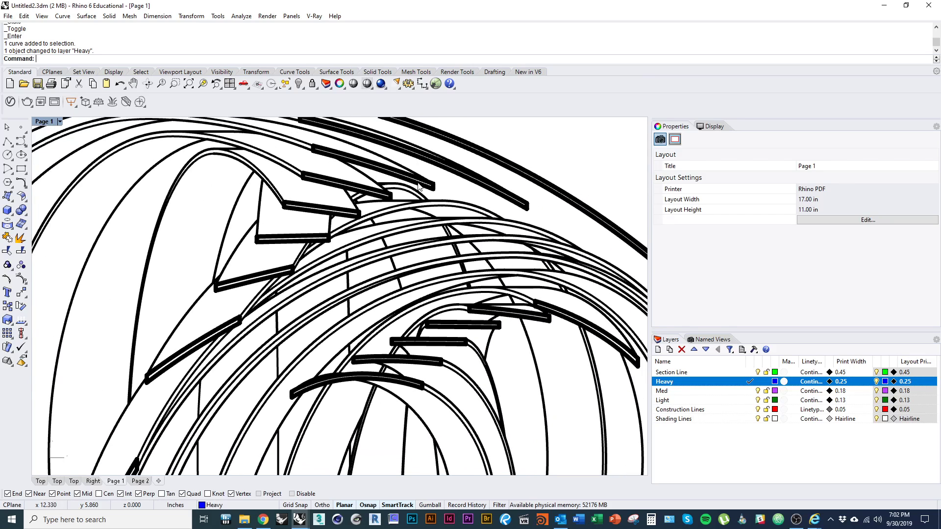
scroll(354, 210, "down", 10)
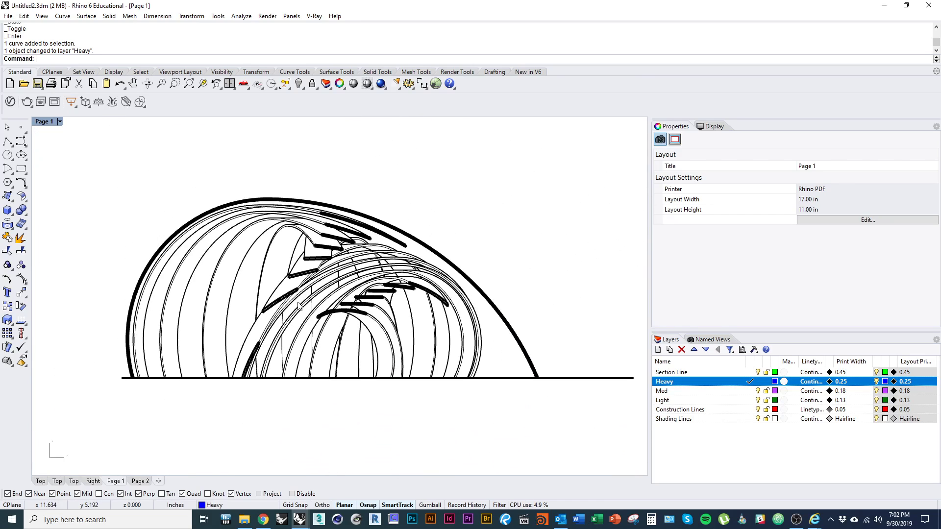
left_click(319, 368)
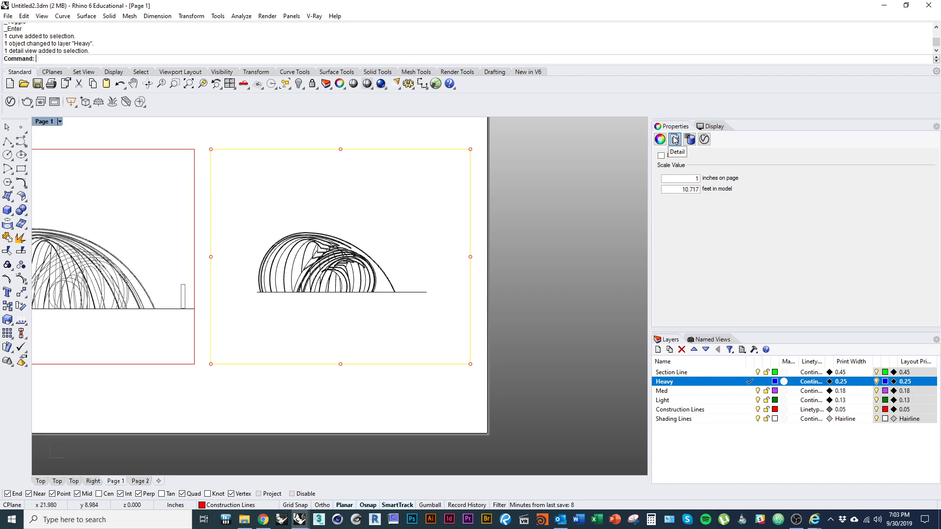
double_click(681, 190)
type("8")
key("Return")
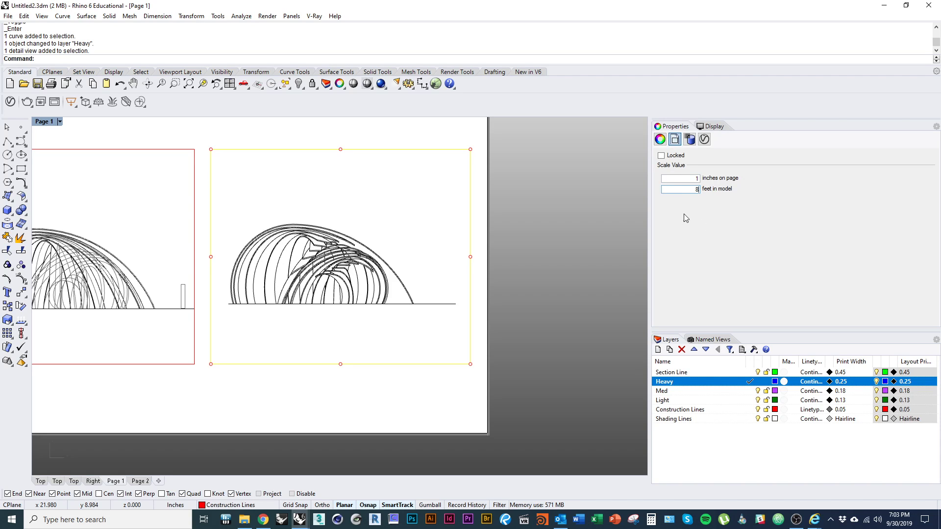
left_click(662, 156)
Activate the locked section detail, test panning inside it, and return to the Page 1 layout
double_click(388, 352)
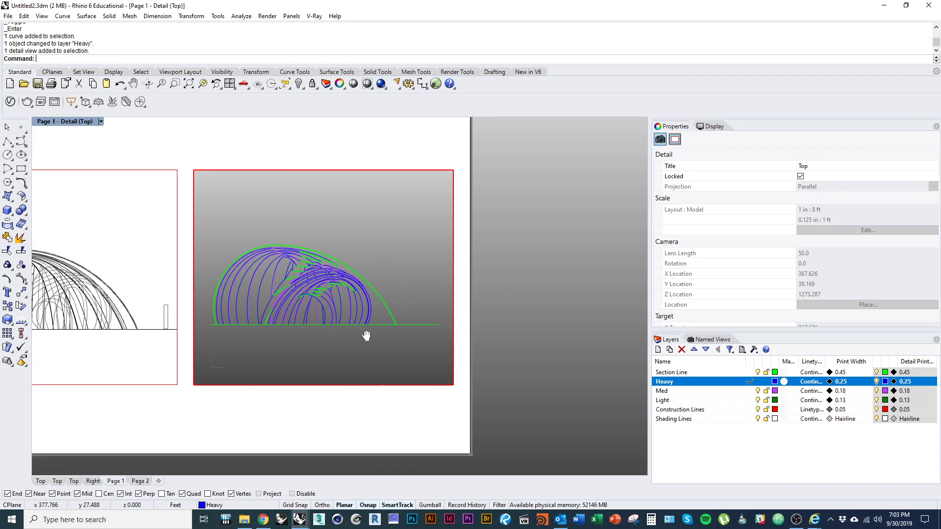
right_click_drag(366, 335, 385, 326)
right_click_drag(317, 334, 402, 319)
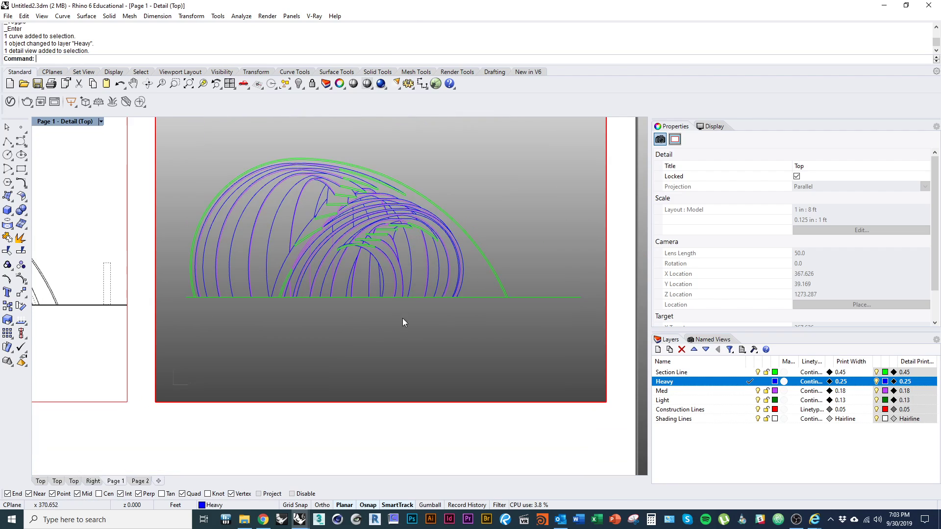
double_click(402, 319)
scroll(448, 257, "down", 3)
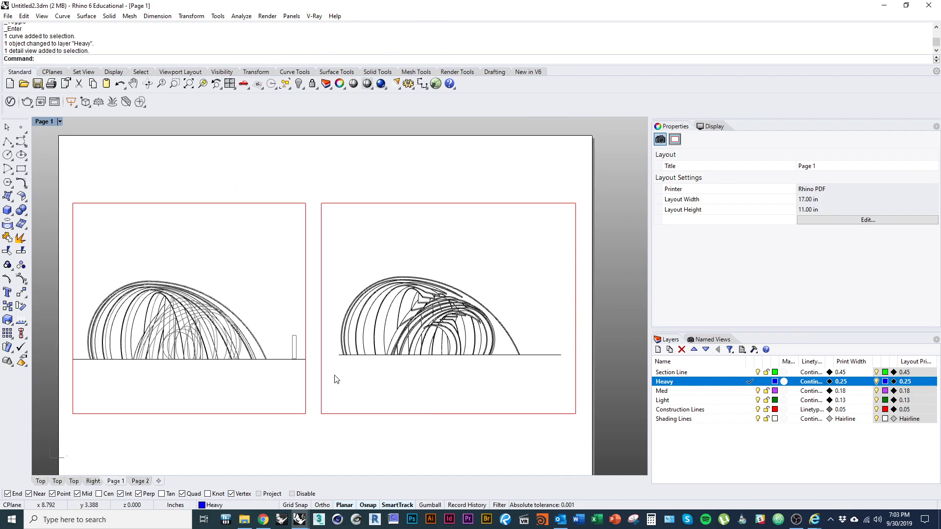
Move the section detail vertically so its ground line aligns with the ground line of the elevation beside it
scroll(334, 379, "up", 3)
left_click(311, 376)
type("m")
key("Return")
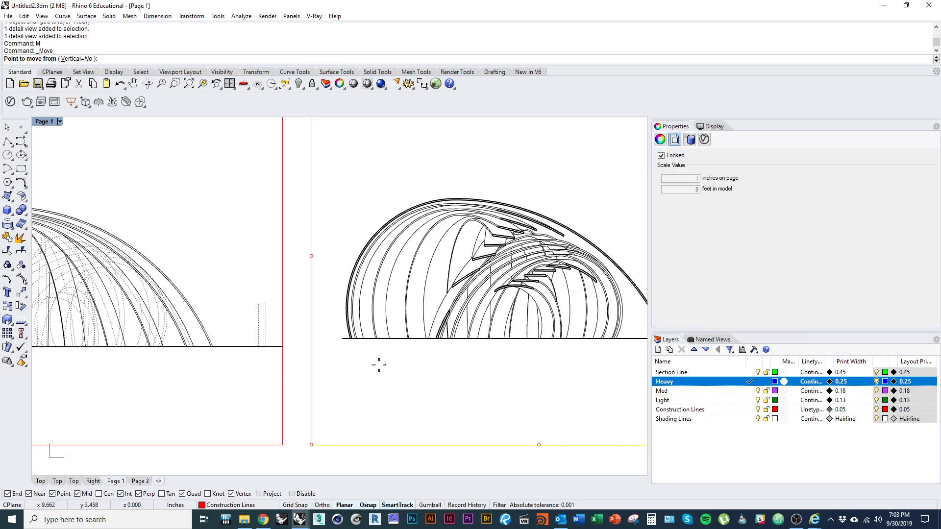
left_click(342, 338)
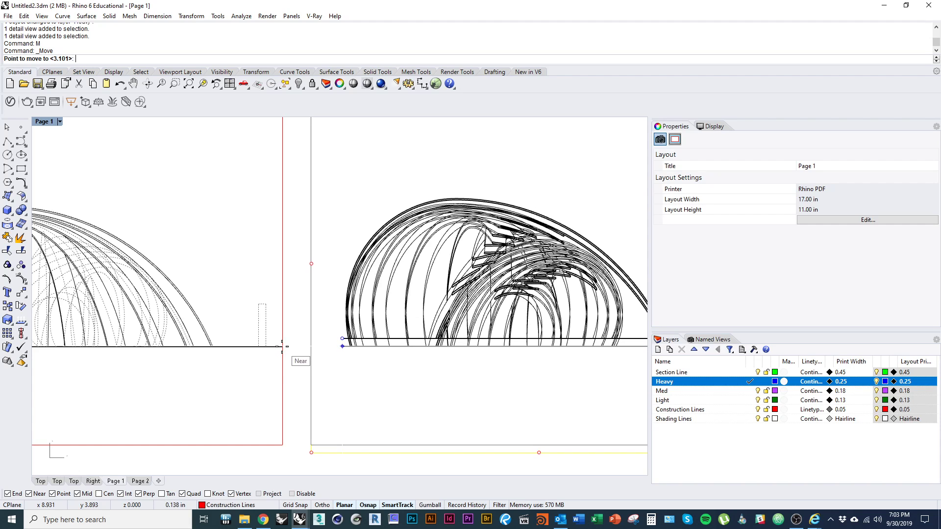
left_click(281, 346)
scroll(235, 352, "up", 3)
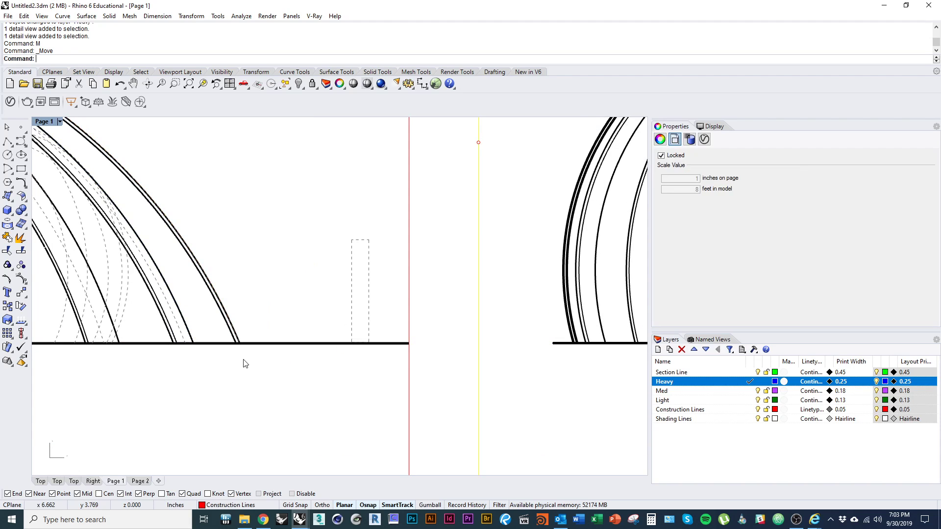
key("Escape")
Examine the aligned elevation and section on Page 1, including the elevation's dashed hidden lines and profile weights
scroll(255, 377, "down", 5)
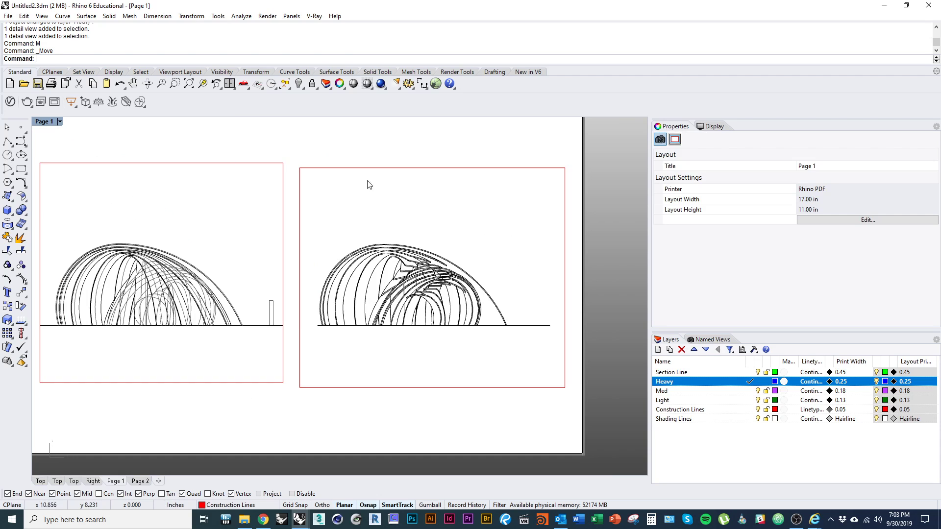
right_click_drag(300, 337, 318, 351)
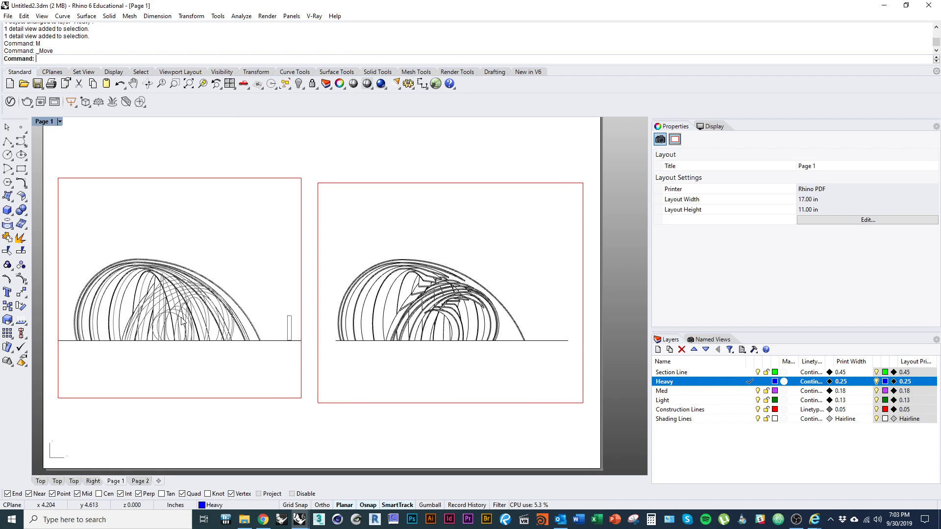
scroll(182, 321, "up", 4)
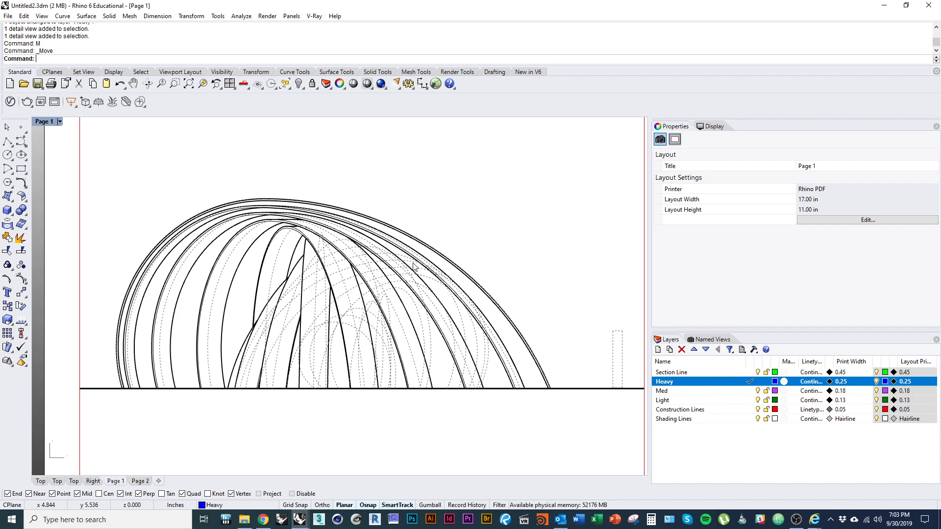
right_click_drag(372, 314, 323, 316)
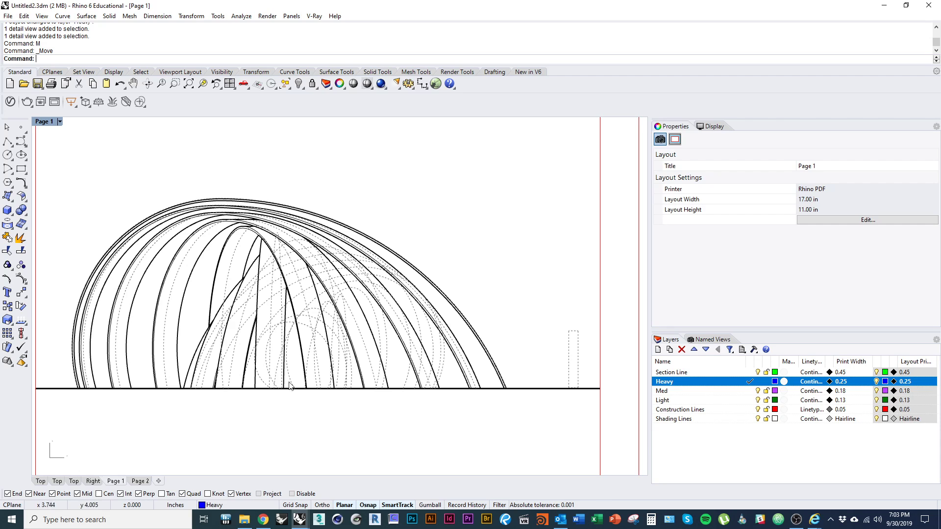
right_click_drag(345, 398, 347, 387)
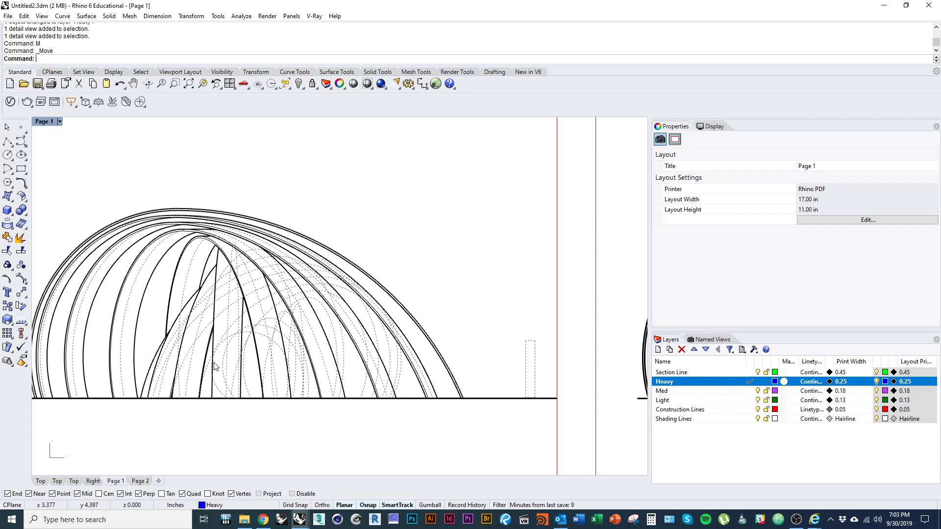
right_click_drag(363, 339, 137, 335)
right_click_drag(284, 335, 422, 344)
scroll(206, 345, "down", 4)
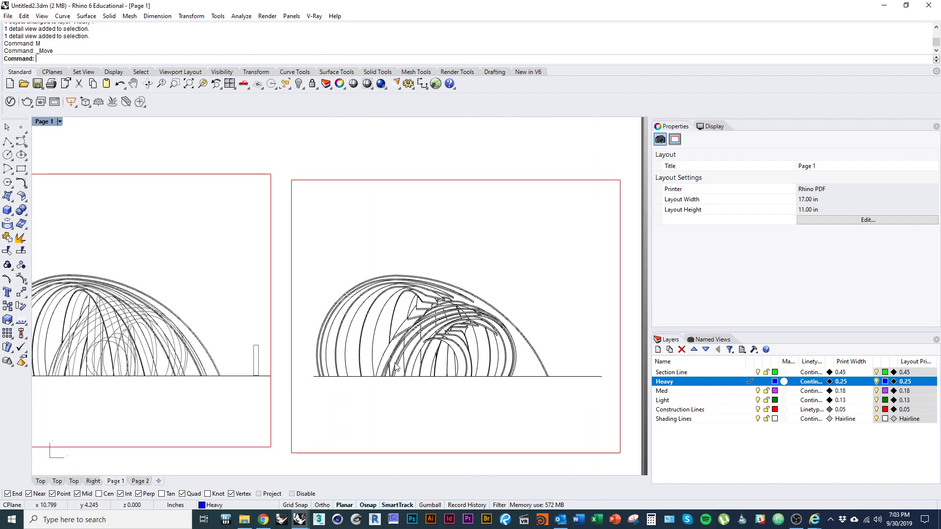
Open the Page 2 layout and examine the line weights and dashed lines of the plan cut and the roof plan
left_click(141, 481)
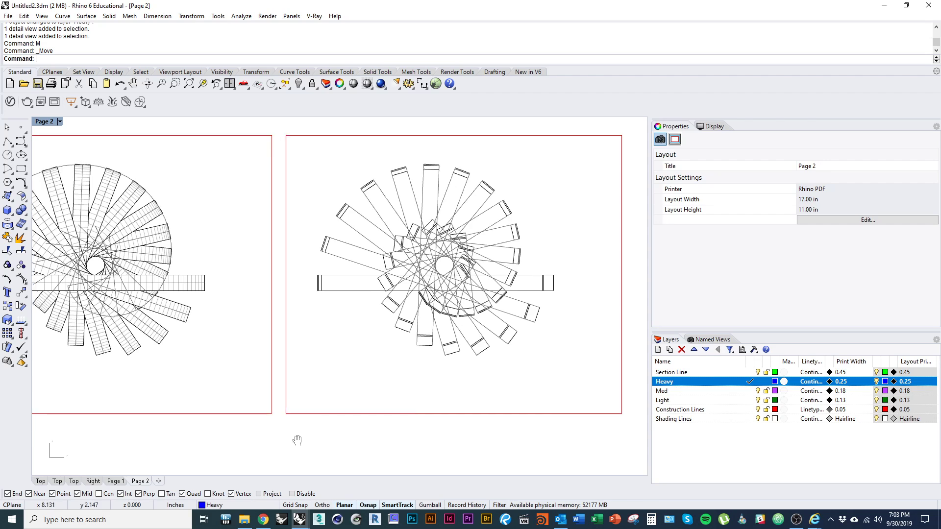
scroll(490, 333, "up", 5)
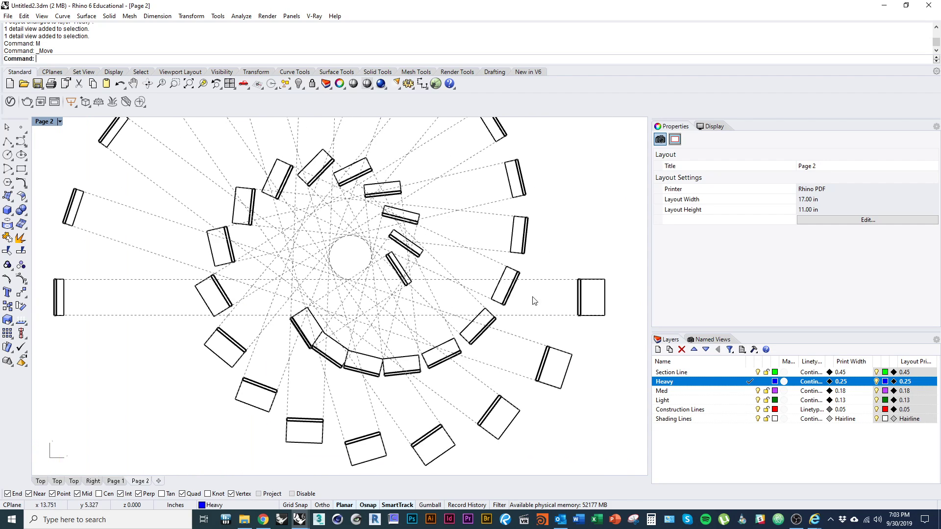
mouse_move(279, 258)
right_mouse_down()
mouse_move(268, 290)
mouse_move(299, 399)
mouse_move(272, 311)
right_mouse_up()
mouse_move(316, 350)
right_mouse_down()
mouse_move(174, 350)
mouse_move(383, 343)
right_mouse_up()
mouse_move(240, 350)
right_mouse_down()
mouse_move(196, 345)
mouse_move(589, 353)
mouse_move(406, 357)
right_mouse_up()
mouse_move(326, 357)
right_mouse_down()
mouse_move(424, 401)
mouse_move(404, 354)
mouse_move(321, 342)
mouse_move(304, 364)
right_mouse_up()
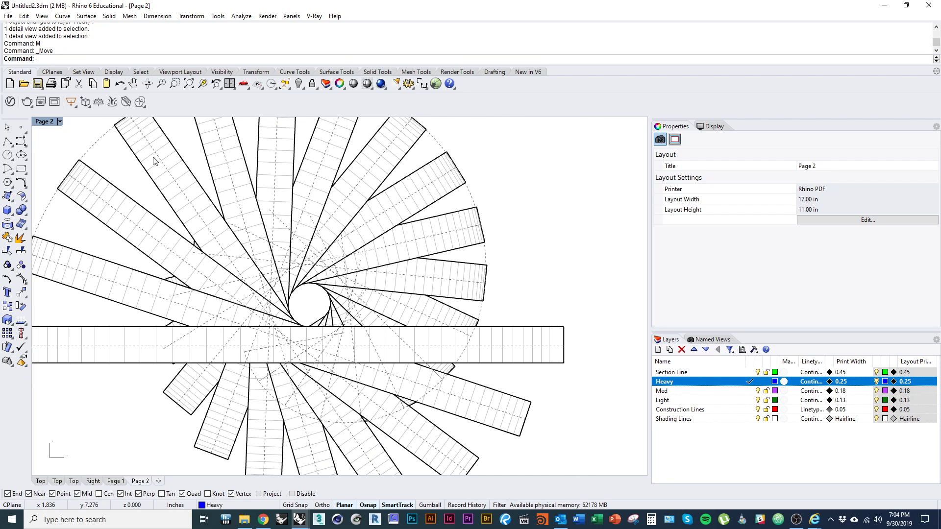
right_click_drag(153, 156, 201, 224)
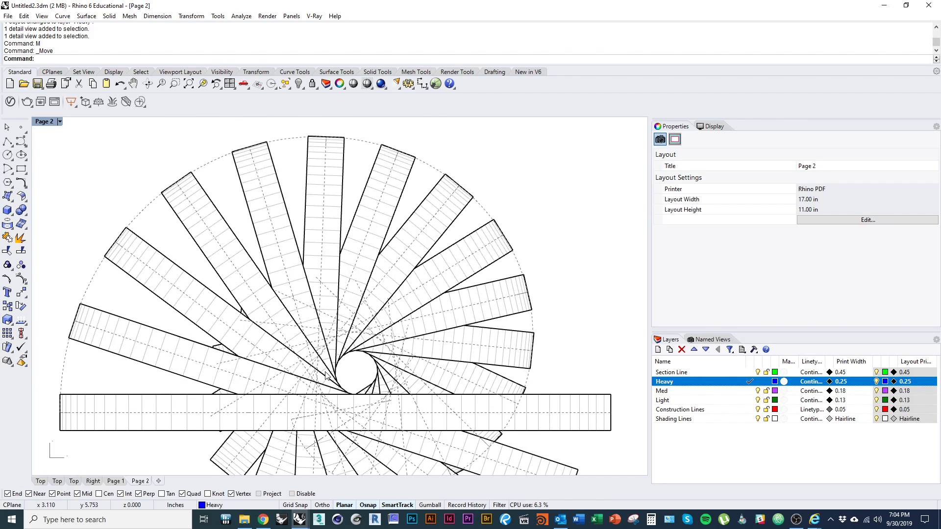
scroll(286, 388, "down", 5)
right_click_drag(302, 320, 404, 342)
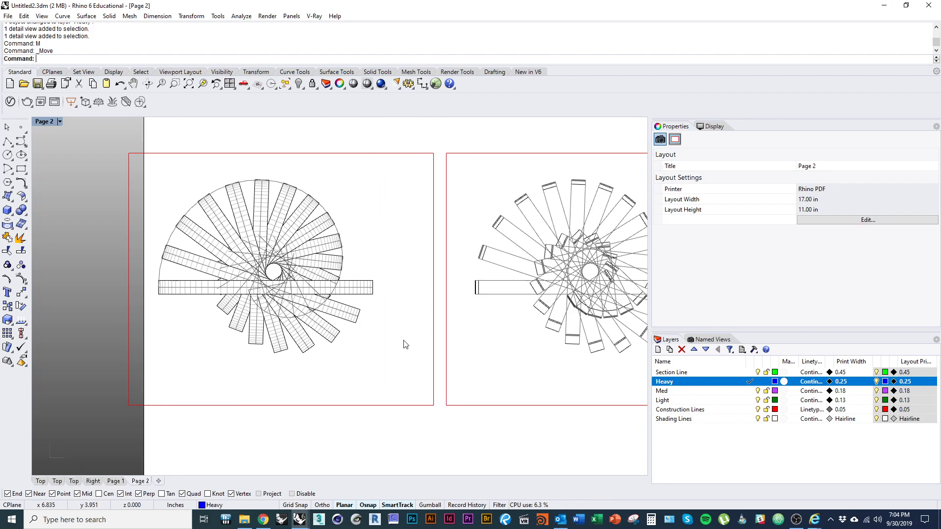
Return to the Top model view and look over the plan cut and section linework
left_click(77, 485)
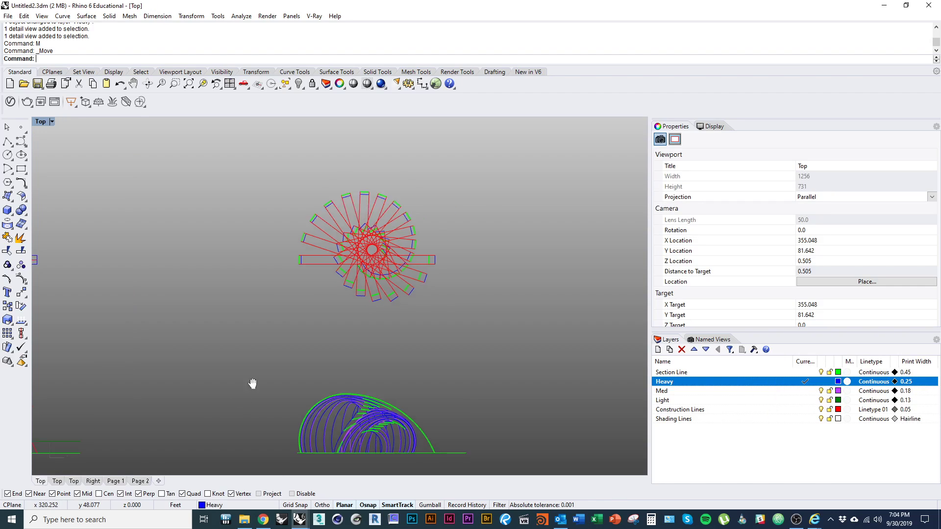
right_click_drag(253, 384, 470, 365)
right_click_drag(391, 343, 168, 307)
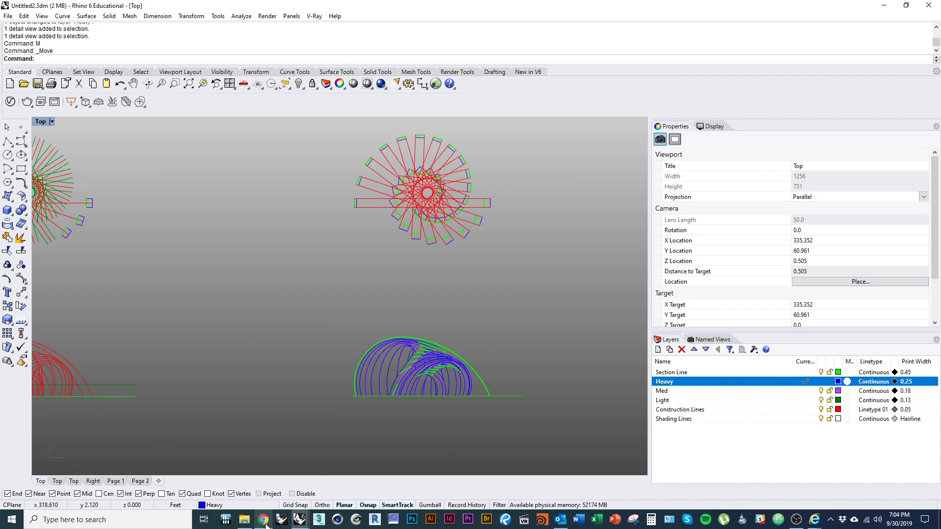
Switch to Chrome, search Google for "free cad blocks" in a new tab and open the cad-blocks.net site
mouse_move(264, 520)
left_click(266, 485)
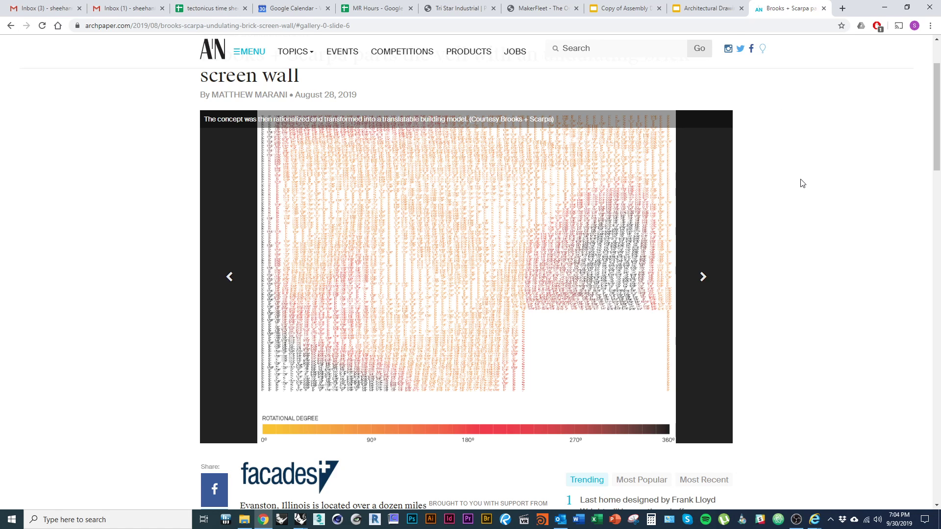
key("ctrl+t")
type("fr")
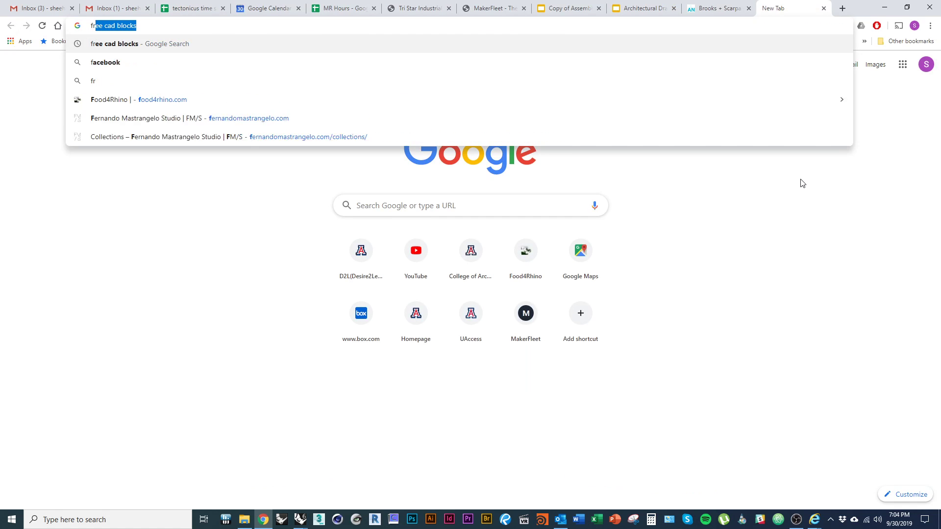
type("ee cad blocks")
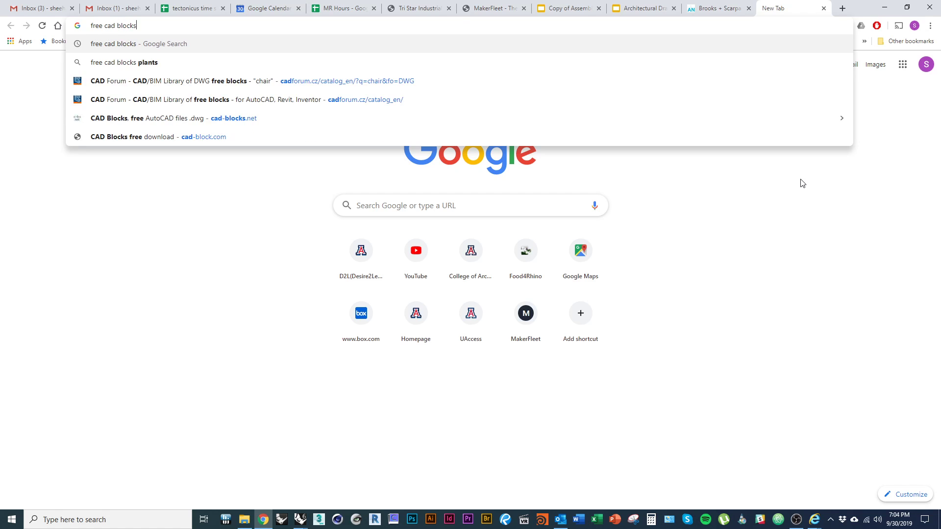
key("Return")
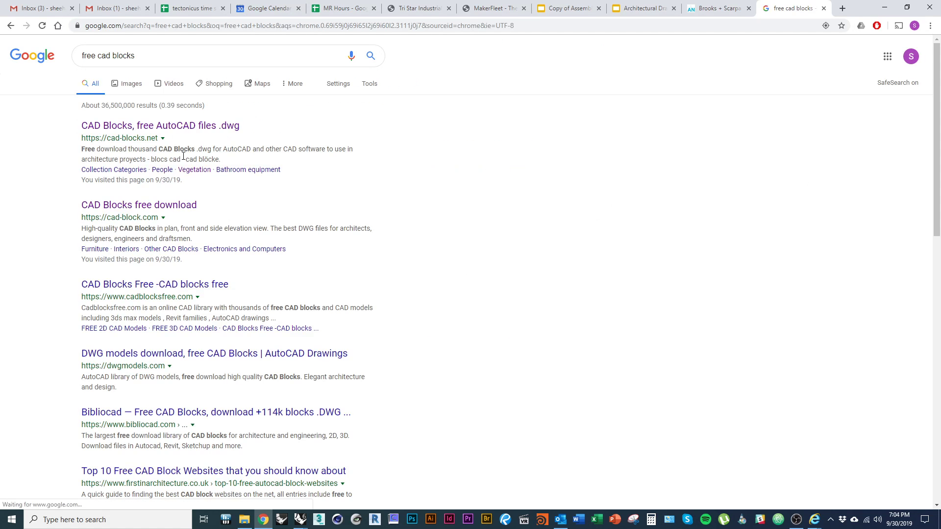
left_click(155, 127)
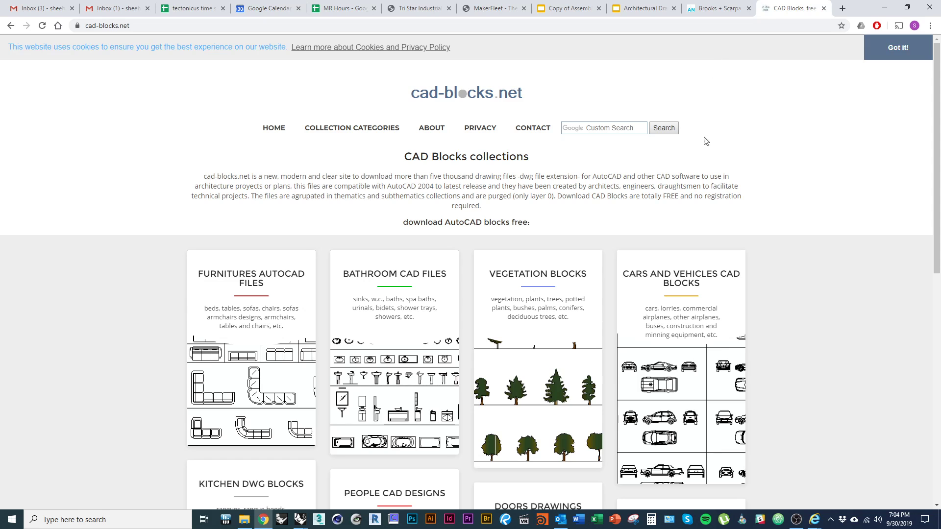
Search cad-blocks.net for "tree" and open its Vegetation CAD Blocks collection
left_click(611, 129)
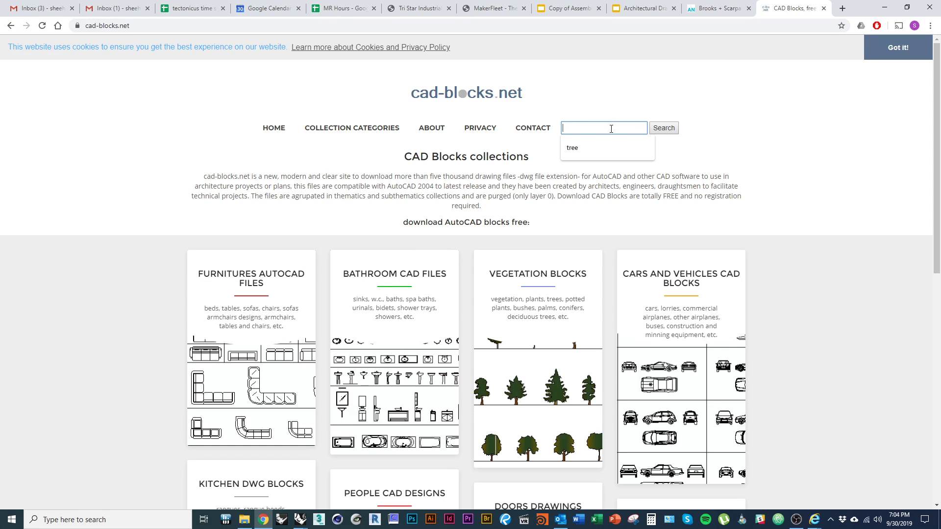
type("tree")
key("Return")
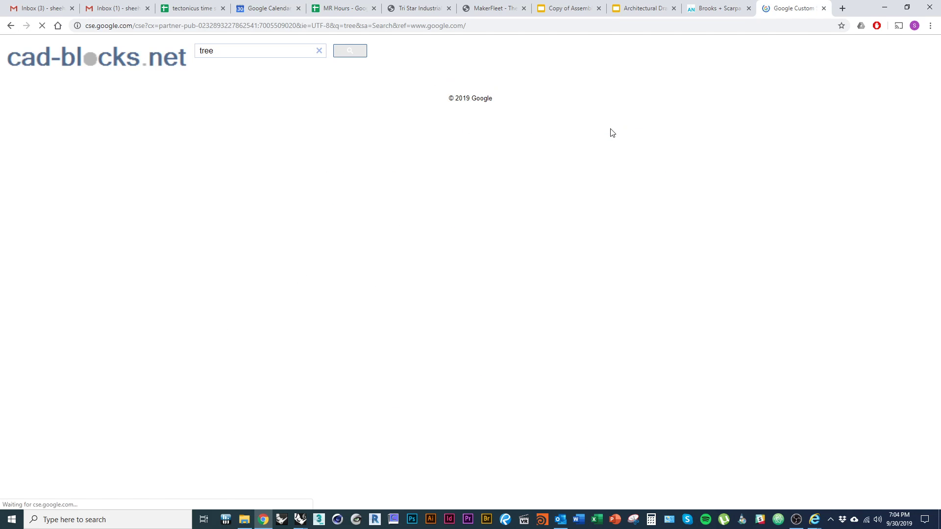
scroll(94, 332, "down", 1)
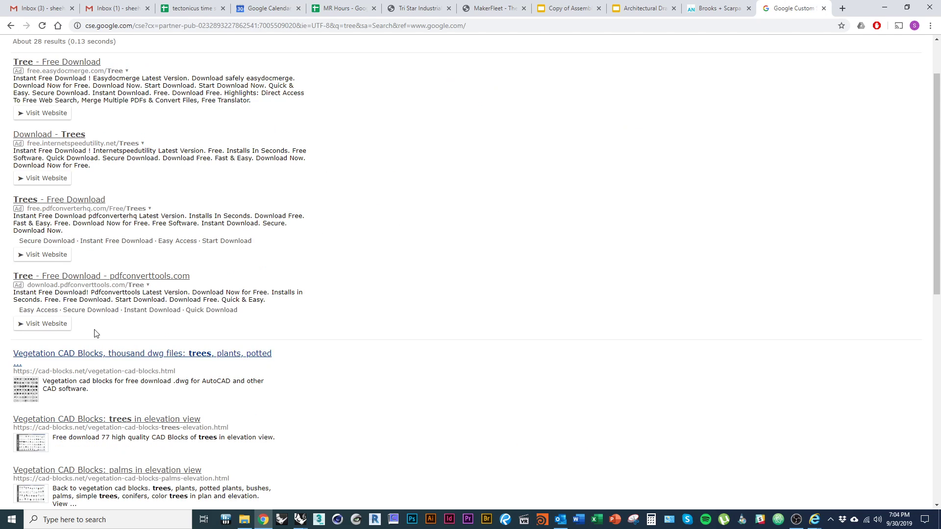
left_click(78, 357)
Find the simple grey trees elevation set in the vegetation collection and download its CAD blocks
scroll(771, 250, "down", 10)
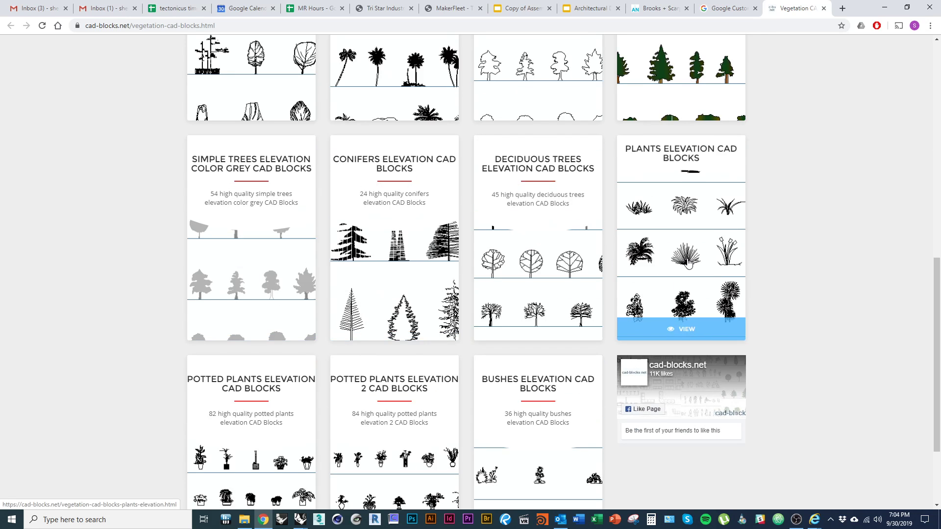
scroll(365, 263, "down", 3)
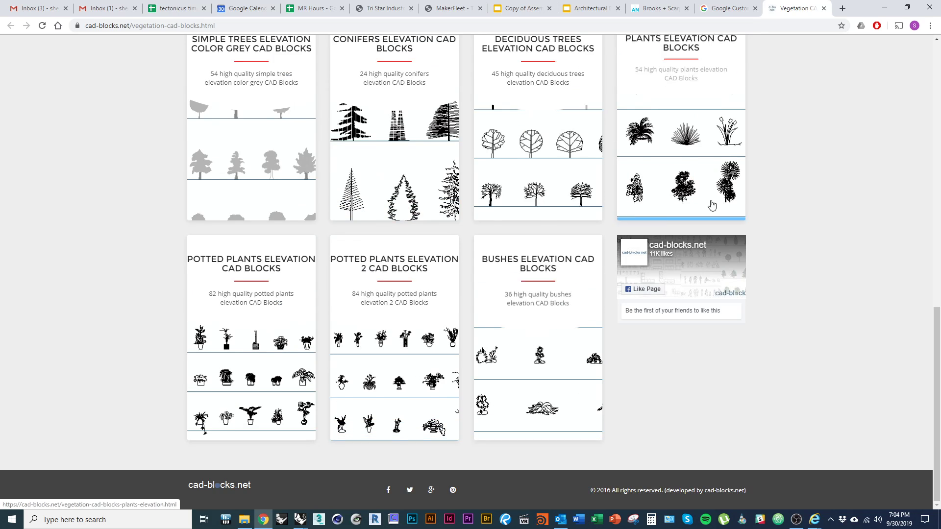
scroll(662, 232, "up", 1)
scroll(760, 245, "up", 1)
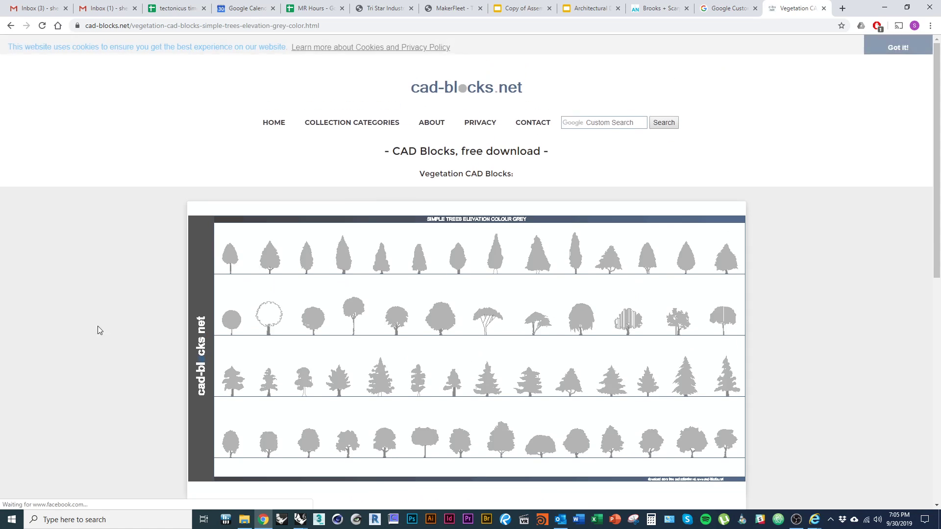
scroll(164, 319, "down", 3)
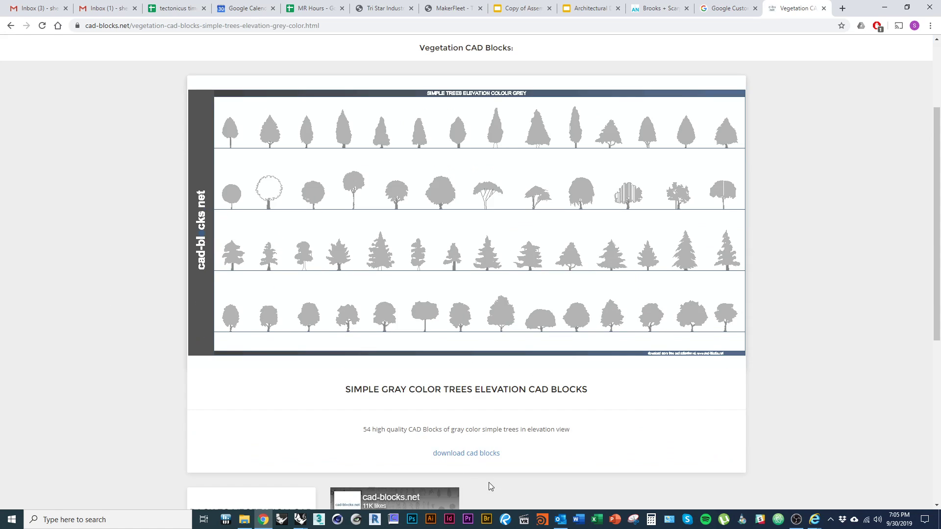
left_click(490, 453)
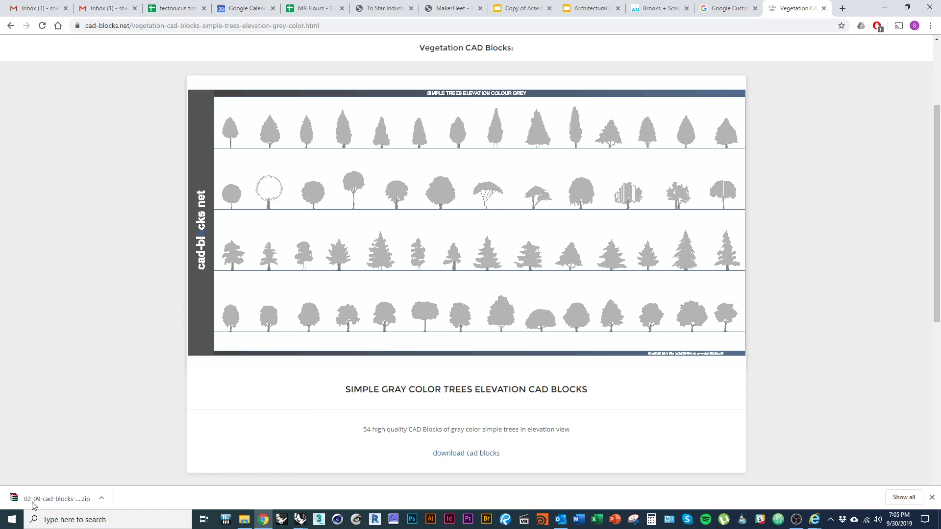
Search cad-blocks.net for "silhouette" and open its People CAD Blocks collection
scroll(607, 168, "up", 3)
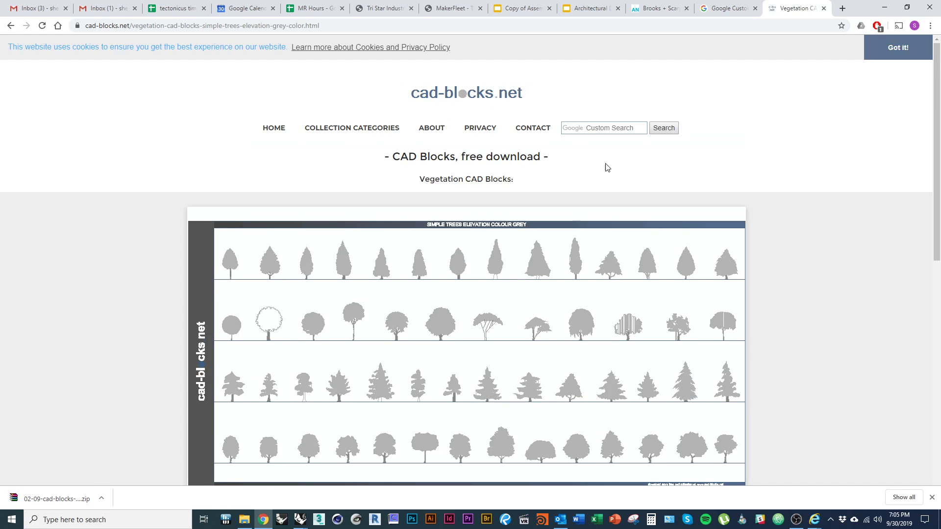
left_click(591, 128)
type("s")
type("ilhouette")
key("Return")
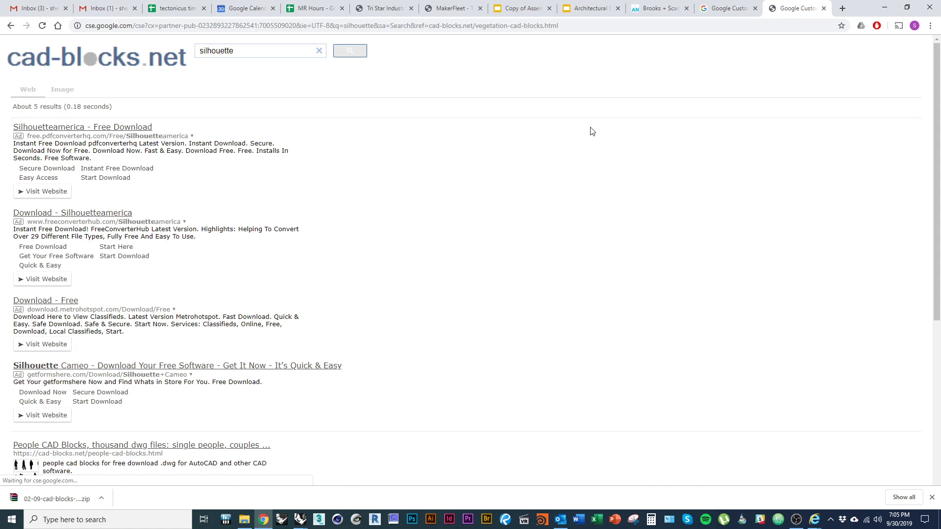
scroll(98, 174, "down", 1)
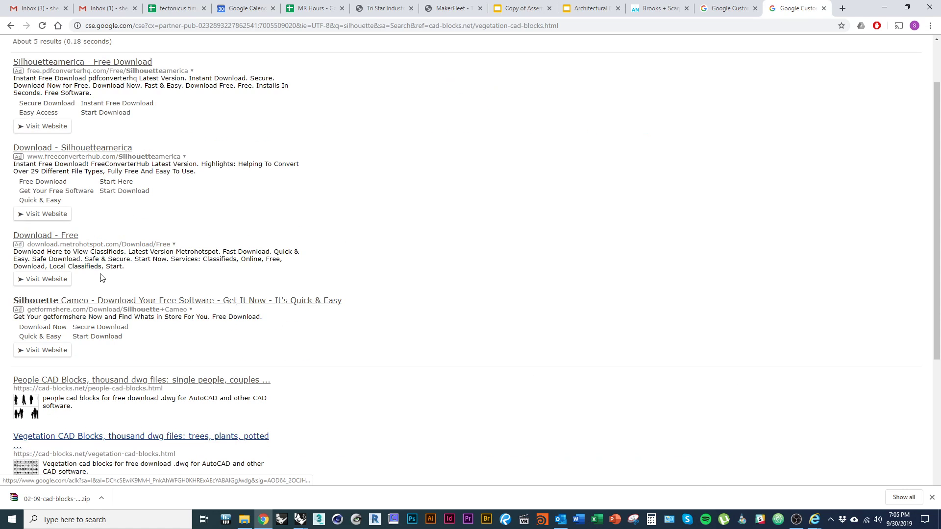
left_click(106, 381)
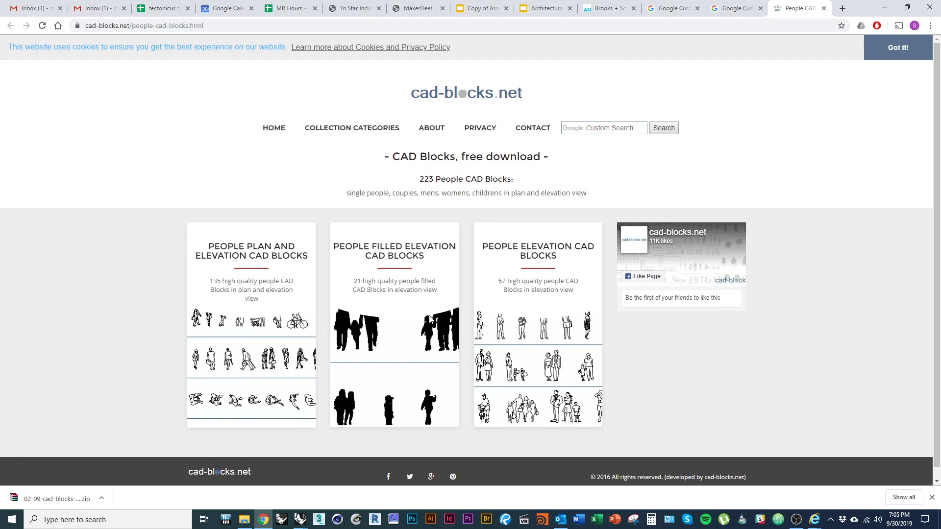
Open the People Filled Elevation set and download its CAD blocks
left_click(404, 335)
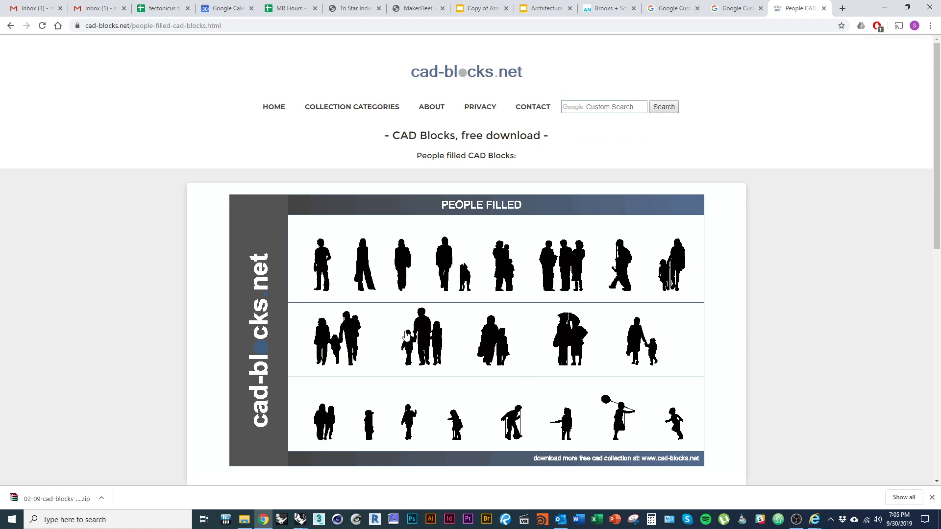
scroll(211, 306, "down", 4)
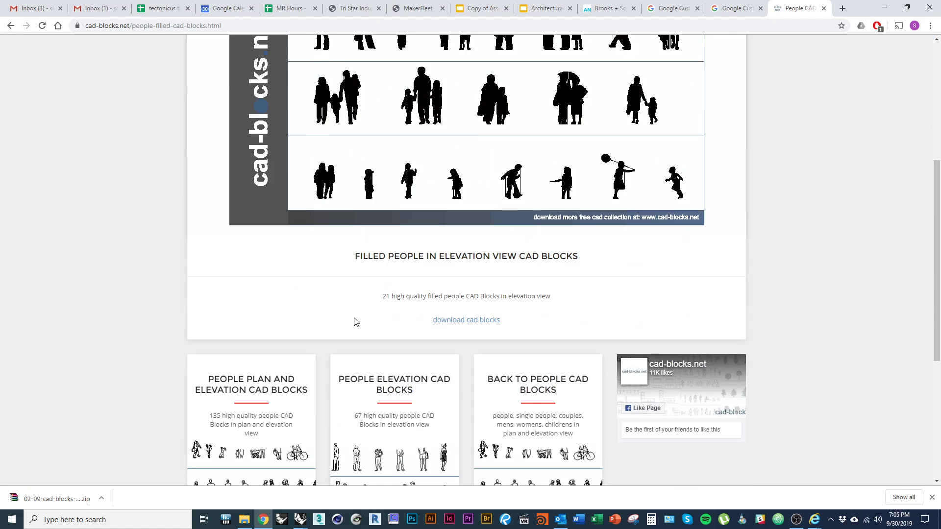
left_click(456, 320)
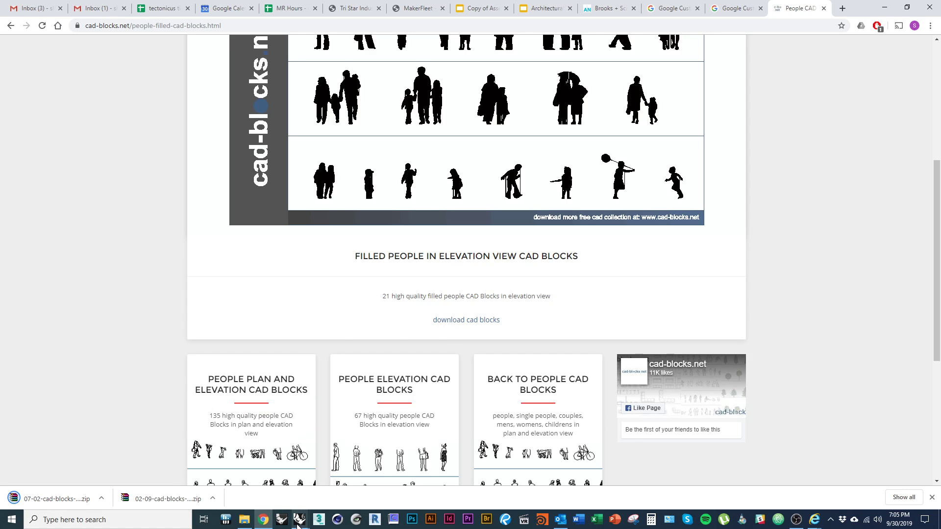
Open the downloaded 02-09 simple trees elevation zip from the Downloads folder and bring the archive window in front of Rhino
mouse_move(298, 522)
left_click(239, 469)
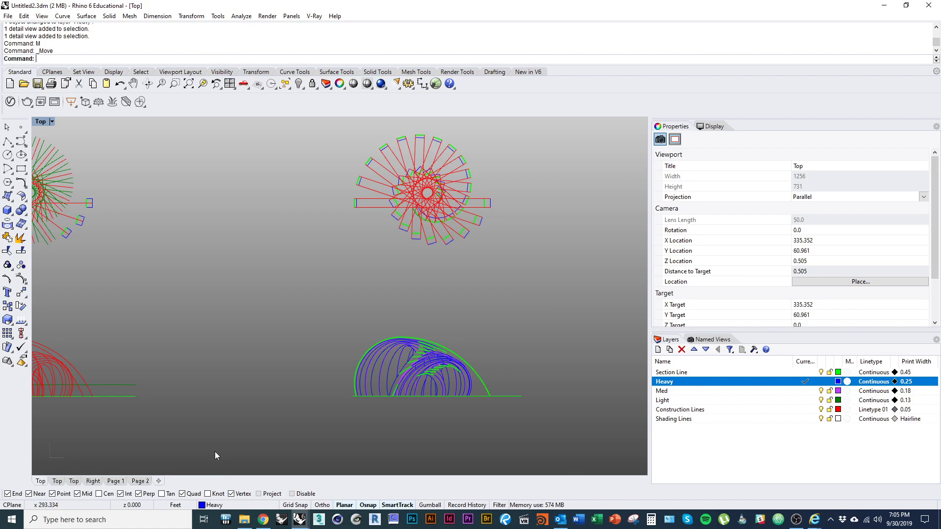
left_click(244, 519)
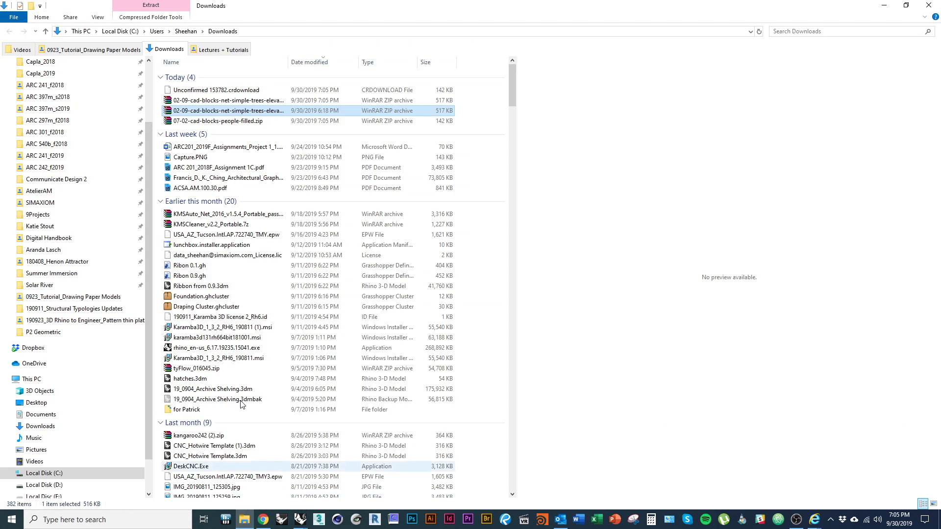
double_click(226, 101)
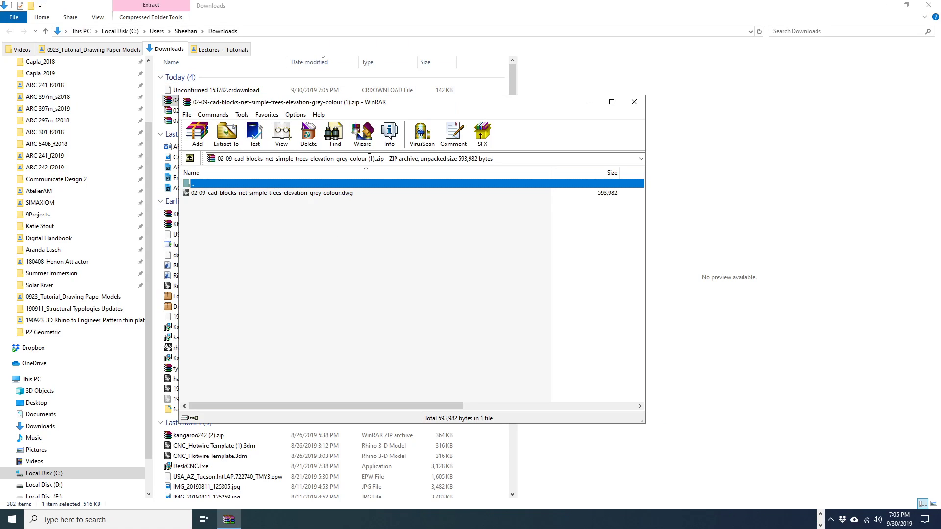
key("alt+Tab")
key("Tab")
key("alt+Tab")
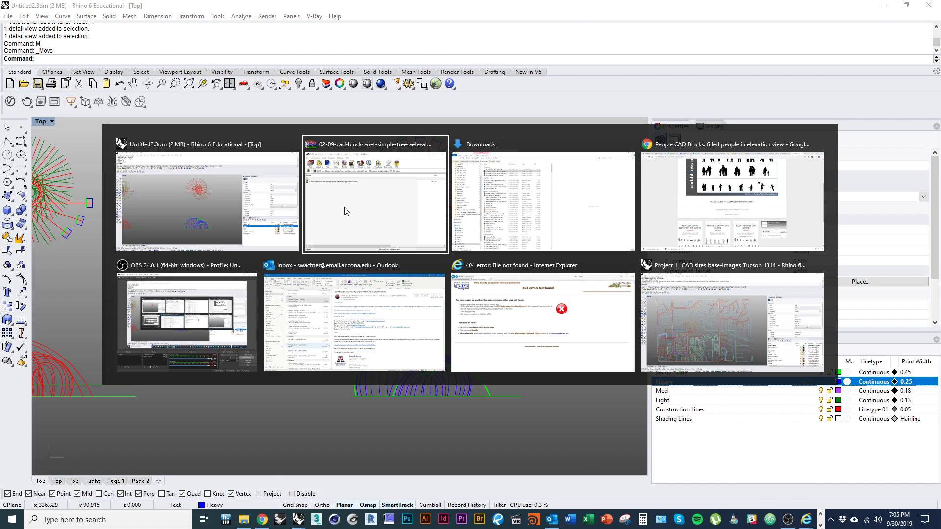
left_click(346, 211)
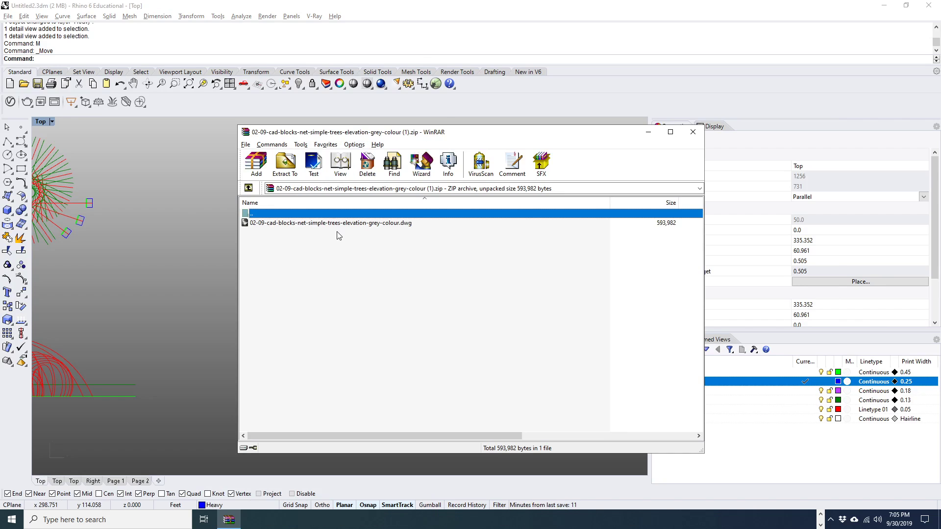
Import 02-09-cad-blocks-net-simple-trees-elevation-grey-colour.dwg from the archive into the Rhino model, with model units in feet and layout units in inches
left_click(347, 225)
left_click_drag(276, 246, 187, 260)
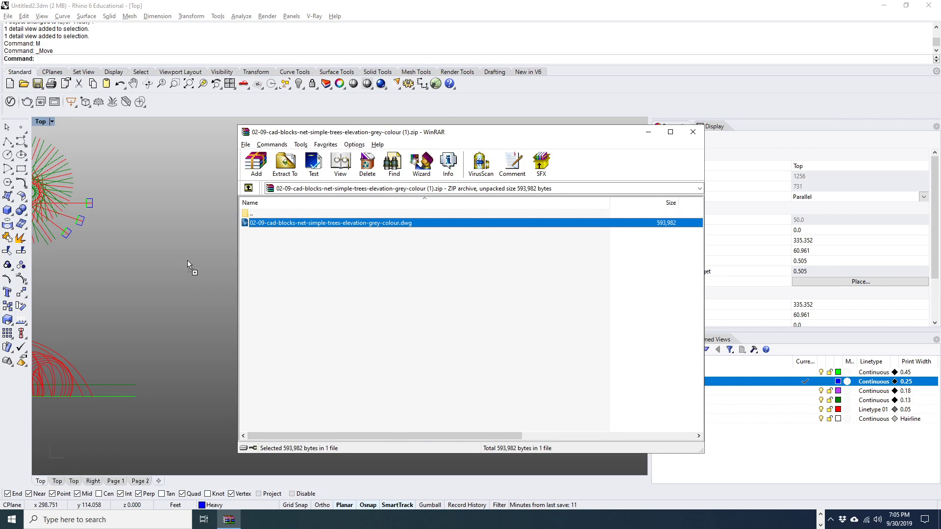
left_click_drag(451, 214, 304, 226)
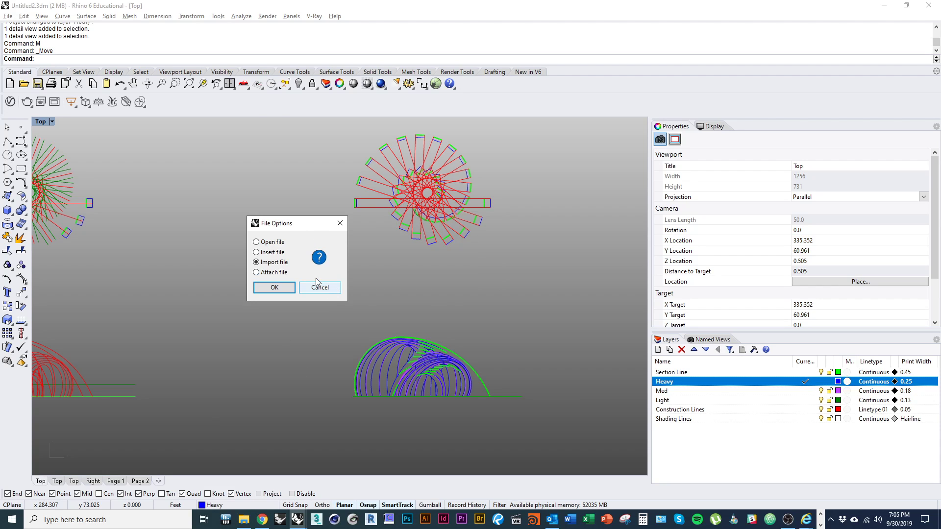
left_click(277, 288)
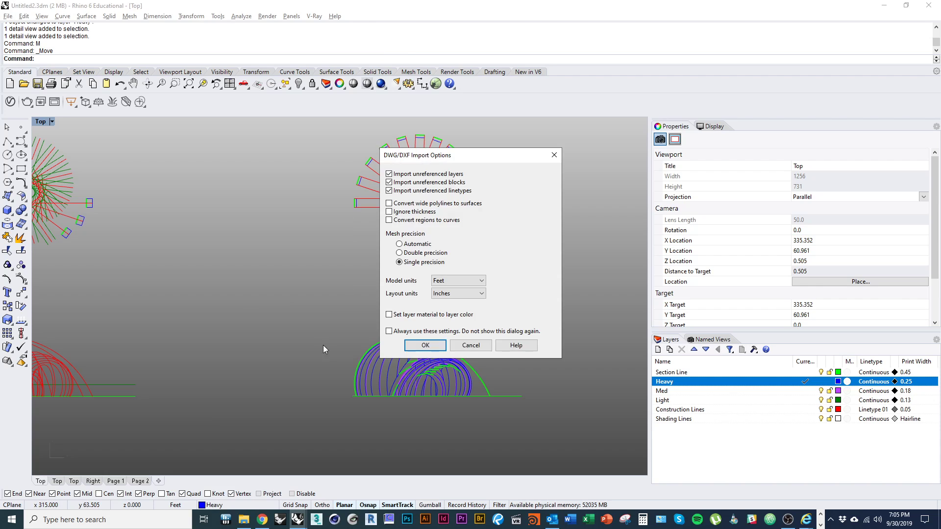
left_click(425, 347)
Locate the imported tree blocks in the Top view by zooming to the selected objects
scroll(201, 283, "down", 5)
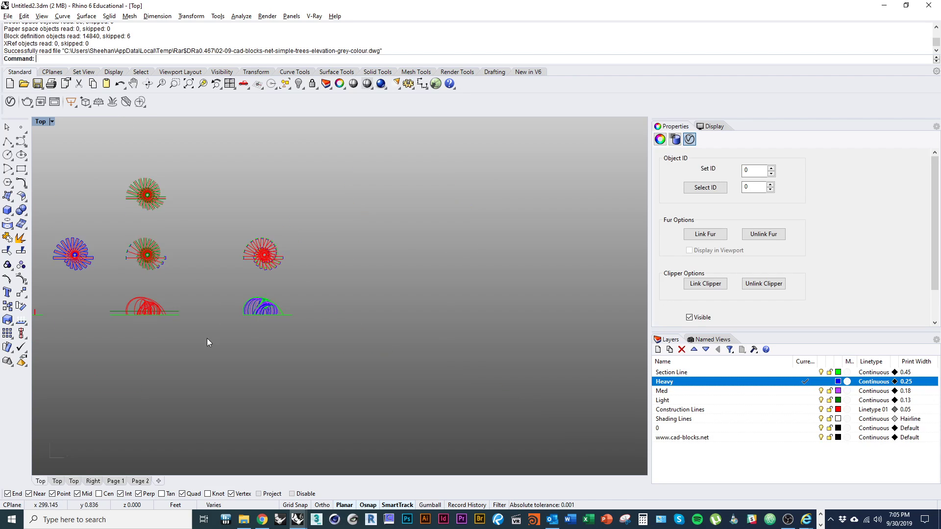
right_click_drag(207, 338, 425, 363)
right_click_drag(308, 336, 186, 315)
right_click_drag(186, 322, 320, 343)
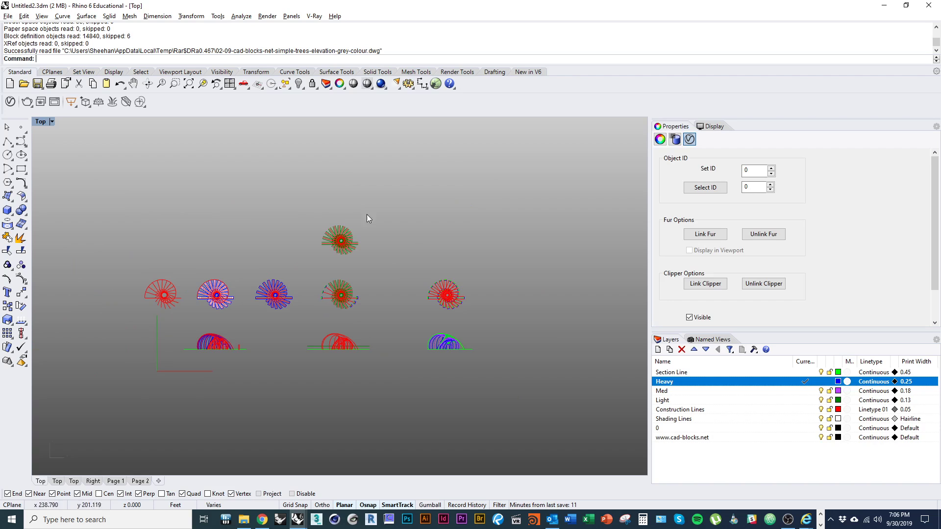
right_click_drag(251, 255, 230, 293)
scroll(230, 293, "down", 14)
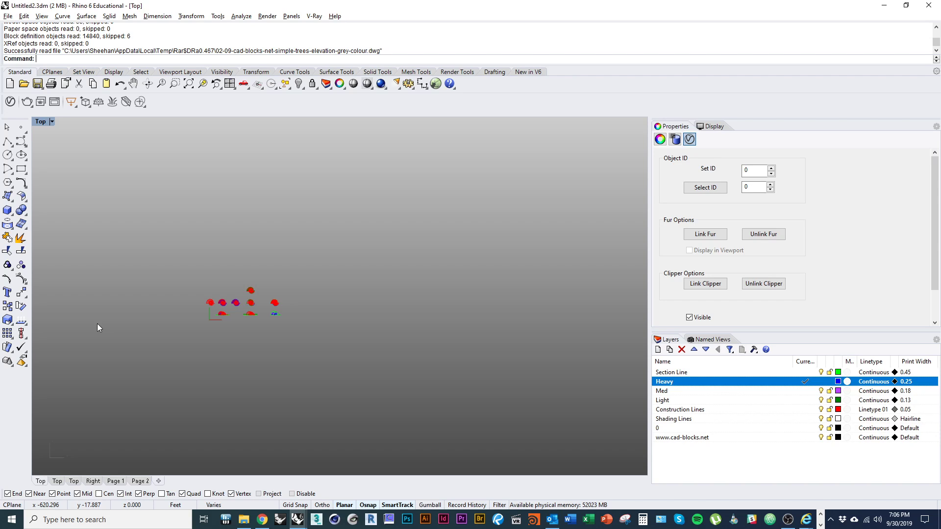
type("Z")
key("Return")
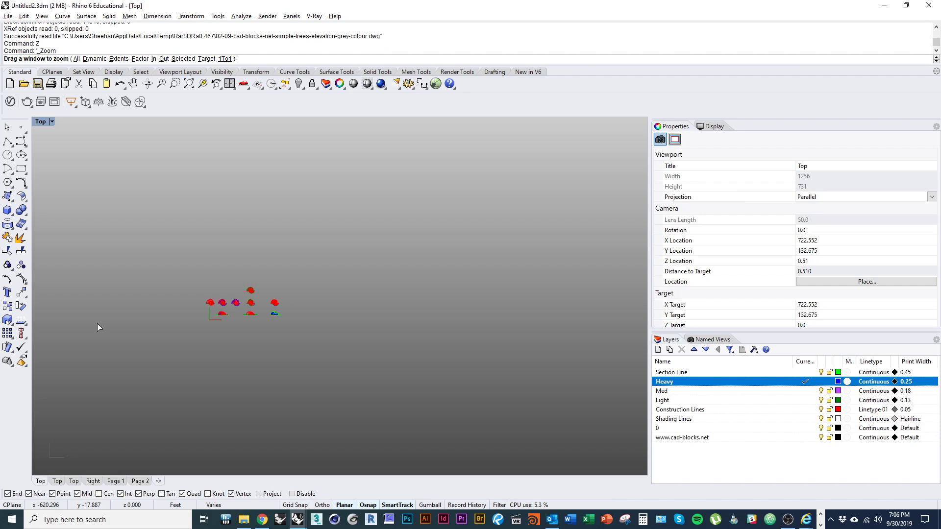
type("s")
key("Return")
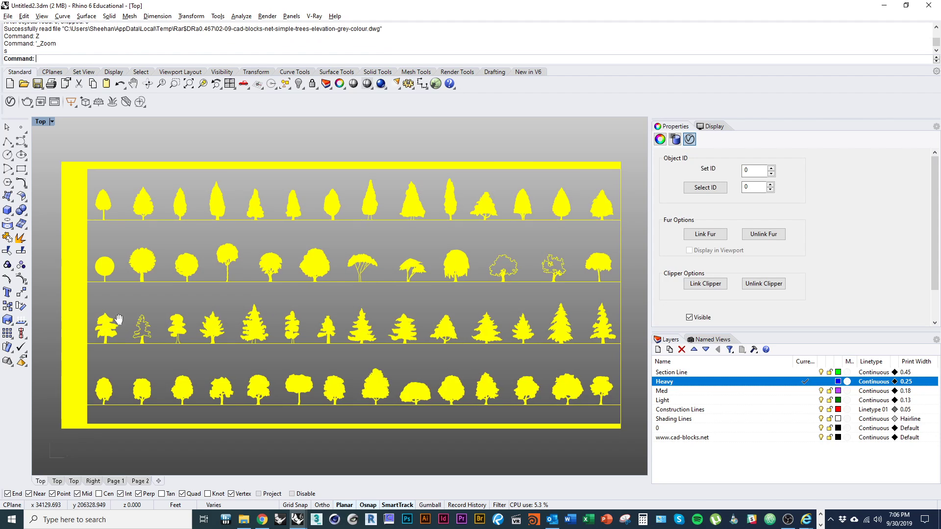
Move the selected tree sheet from its lower-left corner to the origin at 0,0
type("M")
key("Return")
left_click(121, 390)
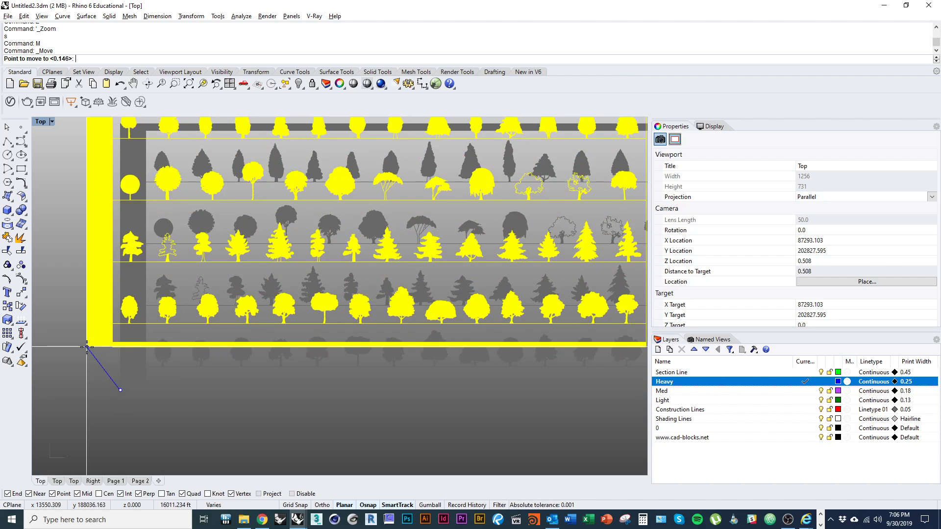
type("0,0")
key("Return")
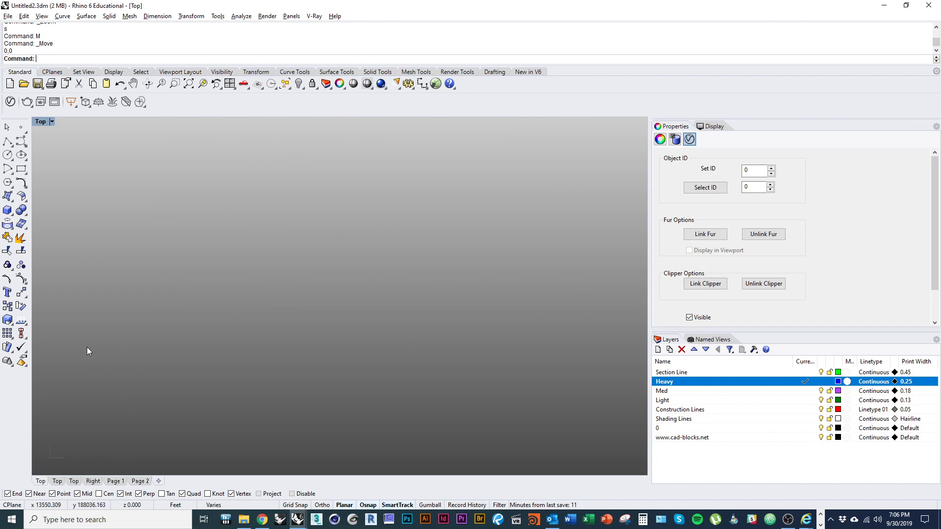
Delete the cad-blocks.net frame and row lines around the imported trees
type("Z")
key("Return")
type("s")
key("Return")
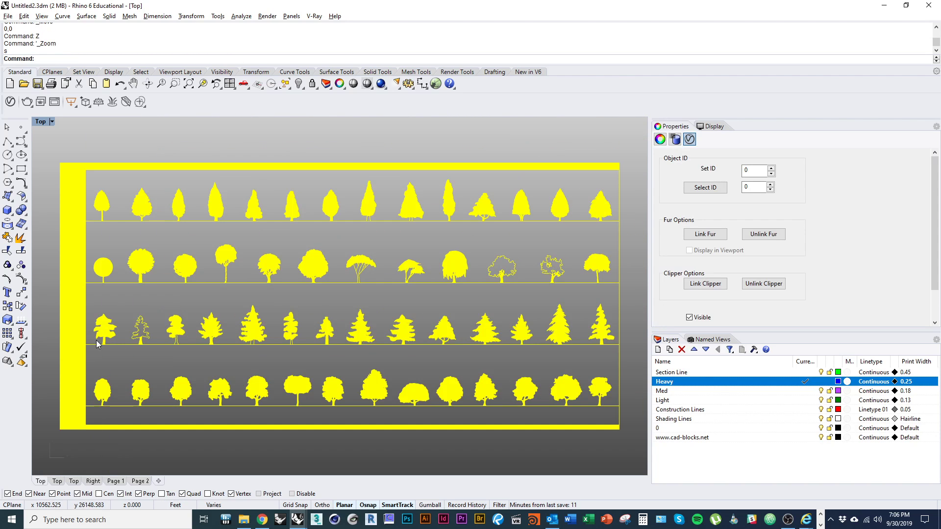
scroll(189, 317, "up", 2)
scroll(188, 318, "down", 2)
left_click(190, 359)
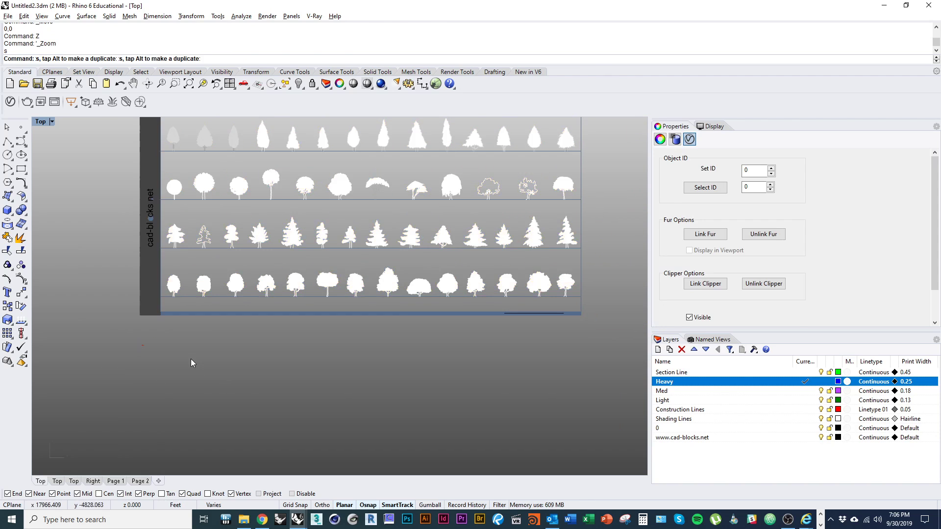
scroll(145, 359, "up", 3)
scroll(147, 269, "down", 3)
scroll(157, 319, "up", 3)
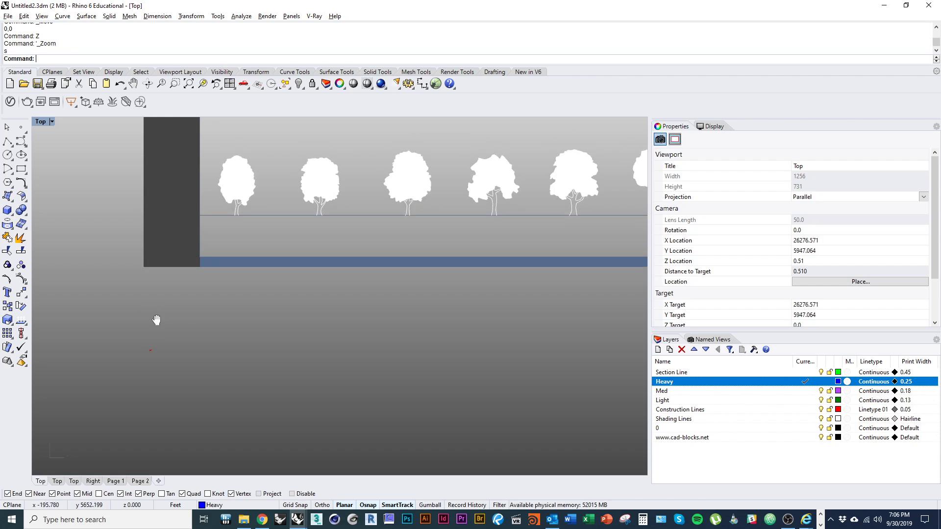
left_click(178, 321)
scroll(183, 326, "down", 3)
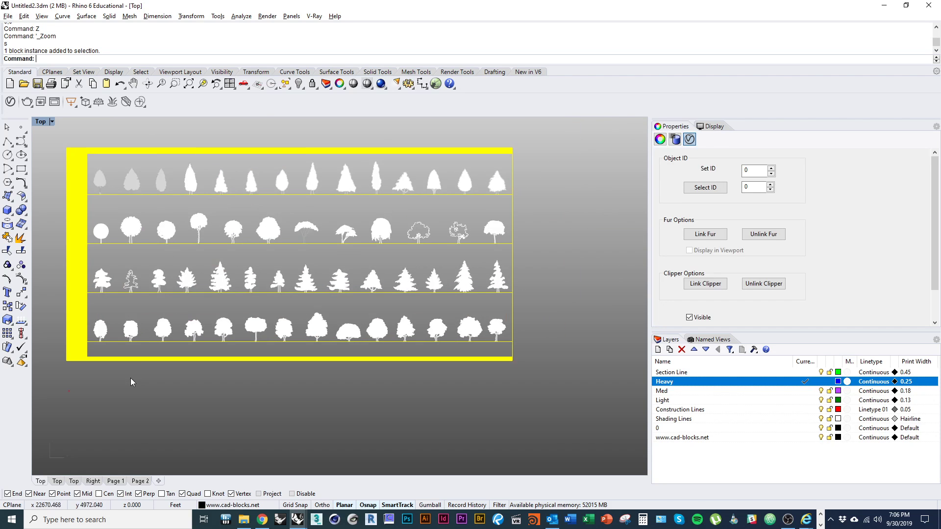
type("D")
key("Return")
scroll(387, 356, "up", 2)
scroll(386, 358, "down", 2)
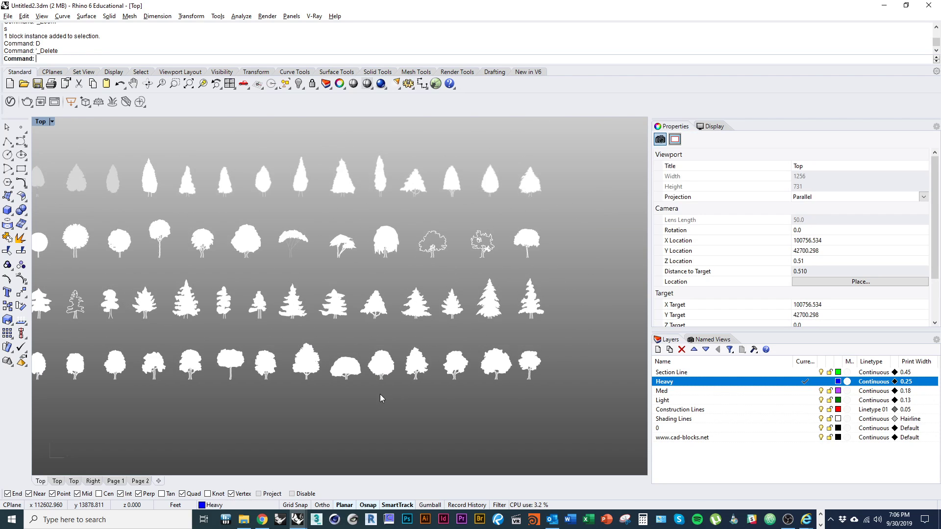
Delete the top row and the two lower rows of trees, keeping only the second row
right_click_drag(531, 211, 604, 246)
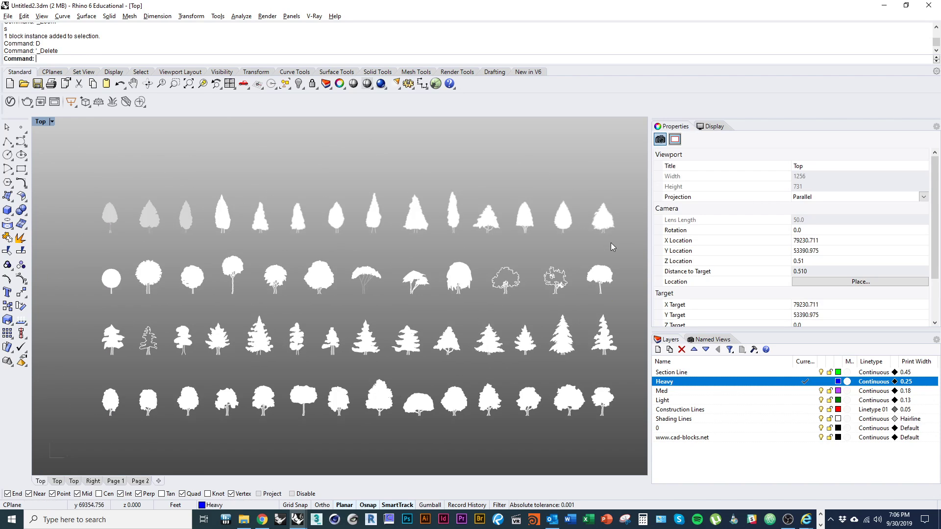
left_click_drag(624, 245, 67, 158)
right_click_drag(423, 228, 387, 181)
key("Delete")
left_click_drag(622, 416, 52, 261)
key("Delete")
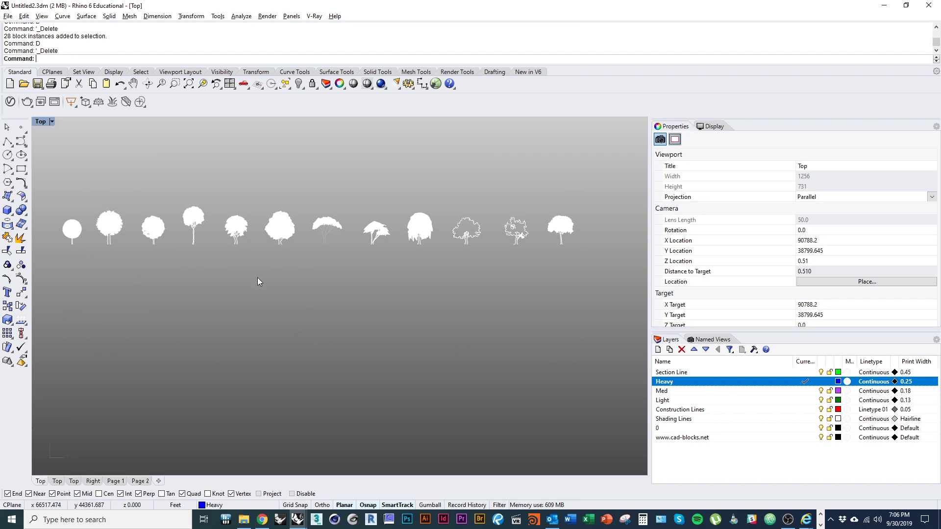
Thin the second row to four trees: the two umbrella-shaped ones, the outlined one with a solid trunk, and the last one
left_click_drag(258, 280, 58, 177)
key("Delete")
right_click_drag(301, 244, 281, 254)
left_click_drag(275, 288, 195, 186)
type("d")
key("space")
right_click_drag(371, 245, 273, 244)
scroll(323, 250, "up", 6)
left_click_drag(238, 170, 238, 171)
type("d")
key("space")
right_click_drag(355, 217, 301, 231)
left_click_drag(553, 288, 349, 184)
type("d")
key("space")
right_click_drag(394, 304, 467, 266)
Delete the last tree and the two umbrella-shaped trees, keeping only the outlined tree with the solid trunk
scroll(467, 265, "down", 4)
left_click_drag(578, 274, 160, 157)
right_click_drag(241, 226, 239, 223)
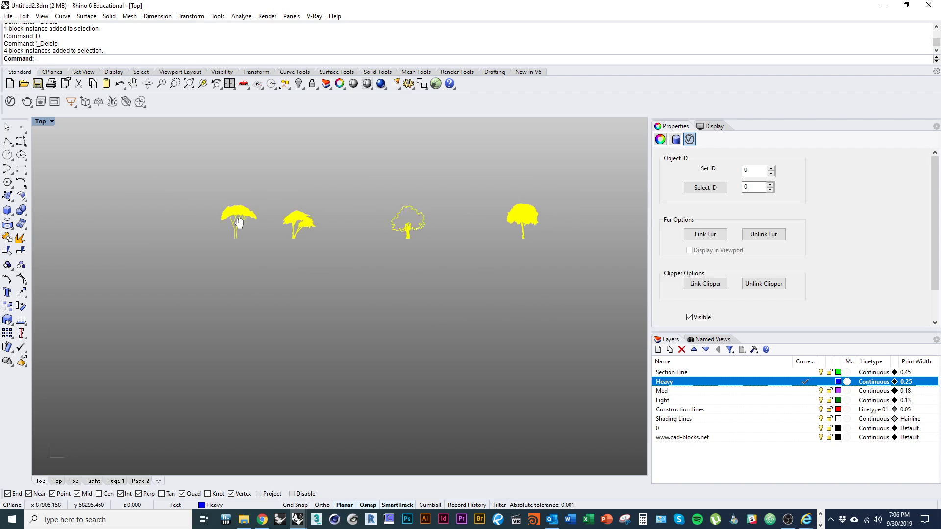
scroll(467, 223, "up", 5)
left_click_drag(410, 299, 468, 142)
type("d")
key("space")
right_click_drag(394, 267, 535, 271)
left_click(478, 236)
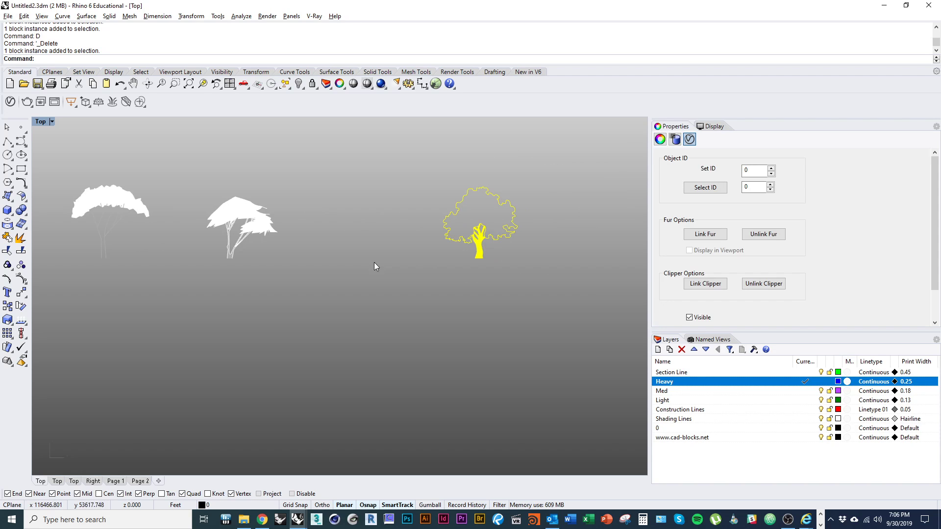
right_click_drag(374, 262, 441, 263)
left_click(480, 295)
left_click_drag(373, 307, 76, 153)
type("d")
key("space")
Move the outlined tree from the base of its trunk to the origin at 0,0
left_click(543, 251)
type("m")
key("space")
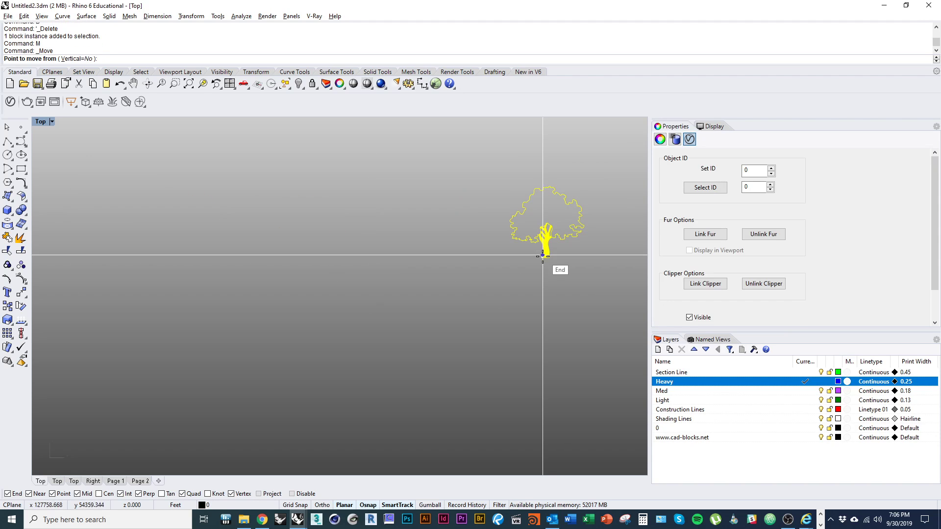
left_click(541, 257)
type("0,0")
key("Return")
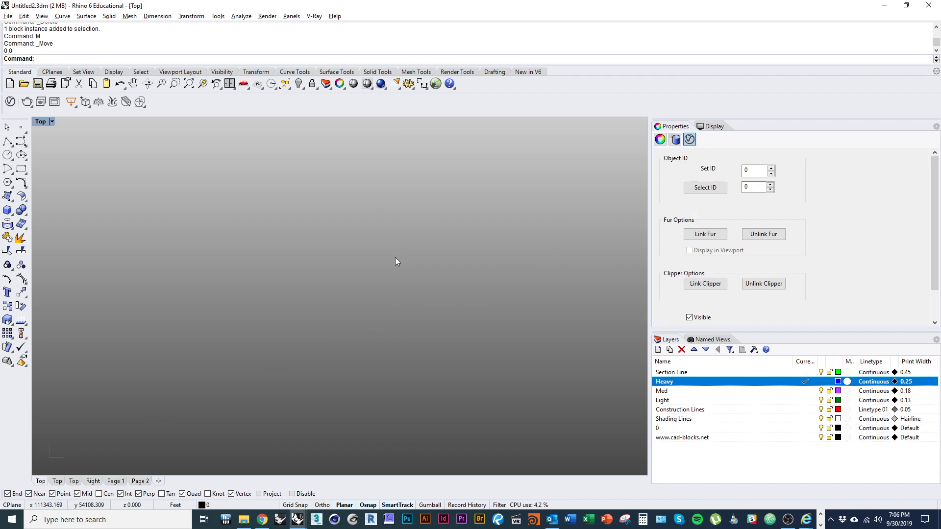
Scale the outlined tree down by reference points, using the base of its trunk as the base point
type("z")
key("space")
type("s")
key("space")
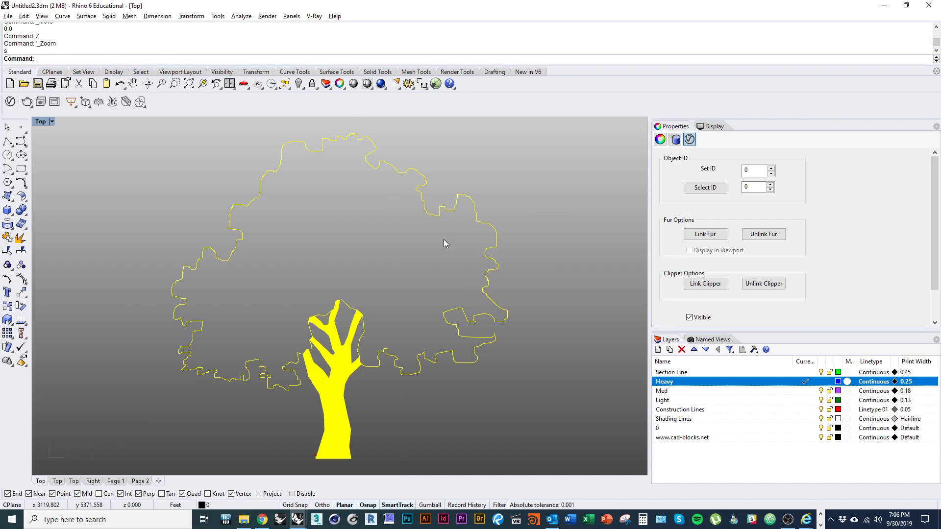
scroll(327, 241, "up", 5)
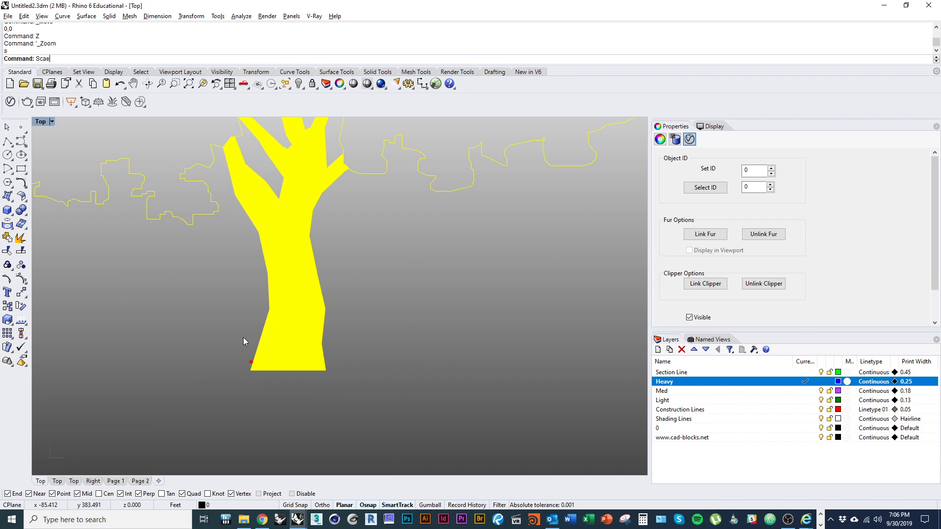
key("space")
key("Return")
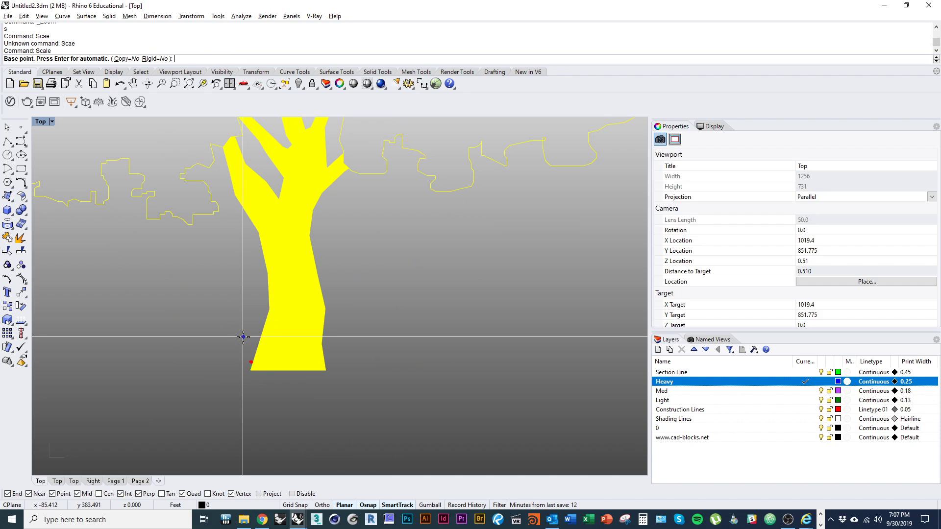
left_click(251, 370)
scroll(331, 177, "down", 3)
left_click(334, 172)
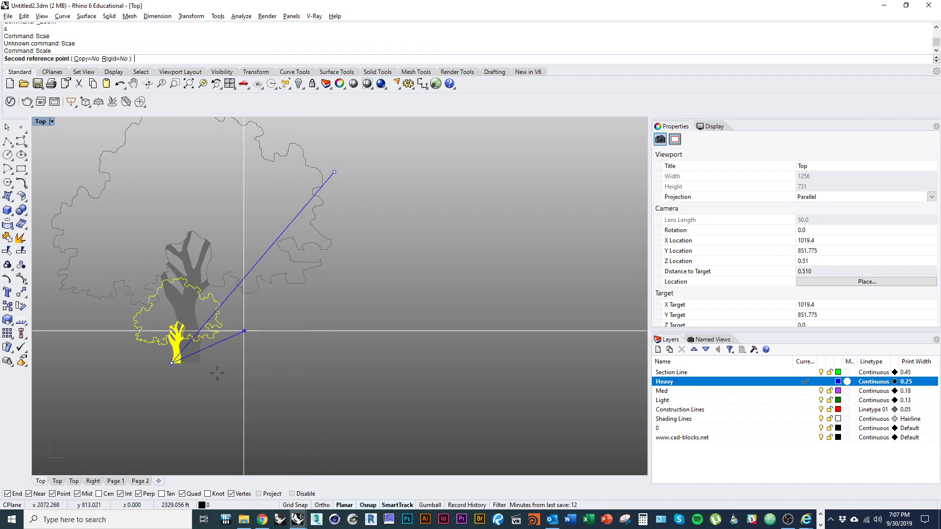
left_click(213, 369)
Scale the tree down twice more from its trunk base until it is about as tall as the arched elevations
type("zs")
key("space")
key("space")
left_click(324, 452)
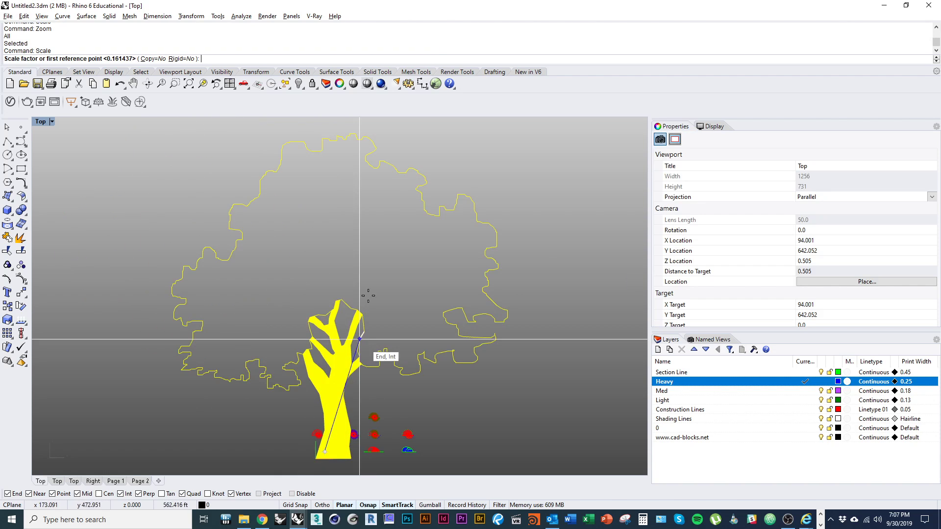
left_click(399, 227)
left_click(353, 431)
right_click_drag(371, 454, 259, 341)
scroll(259, 341, "up", 5)
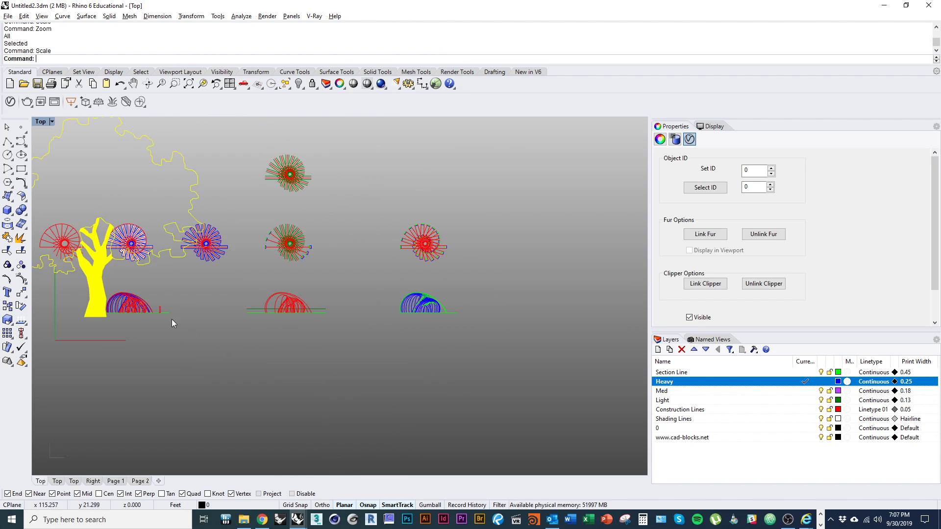
key("space")
left_click(90, 325)
left_click(192, 185)
left_click(105, 318)
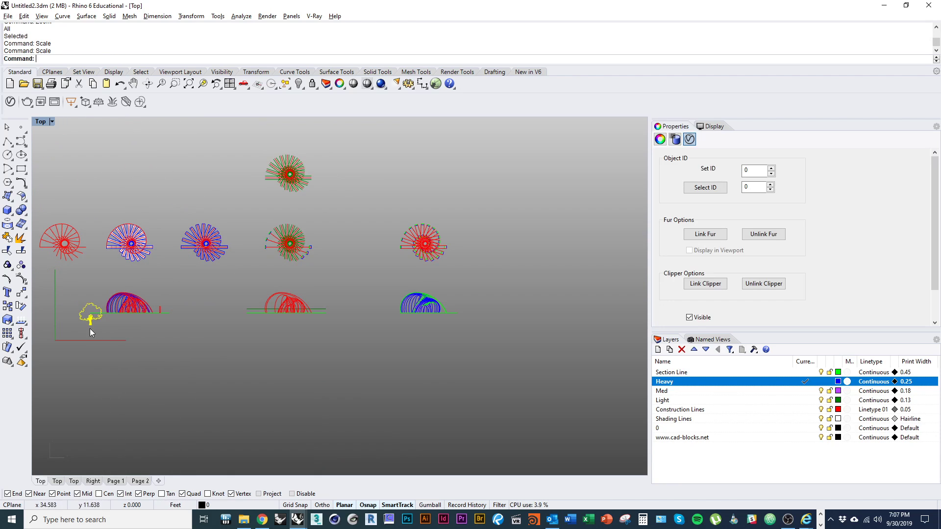
Move the tree to the blue and green arched section, setting its trunk base on the far end of the ground line
left_click_drag(90, 325, 373, 313)
scroll(394, 312, "up", 5)
right_click_drag(394, 313, 260, 352)
type("m")
key("Return")
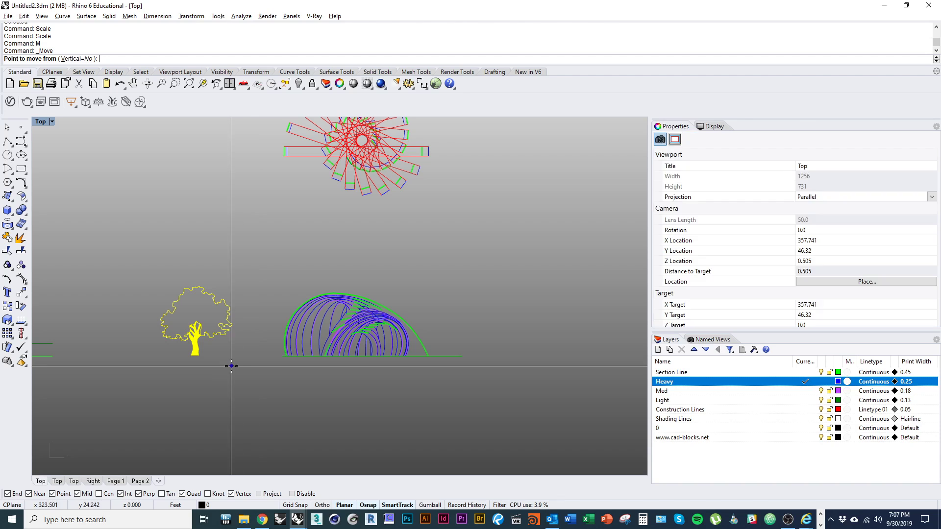
left_click(198, 355)
left_click(466, 358)
right_click_drag(467, 355, 396, 381)
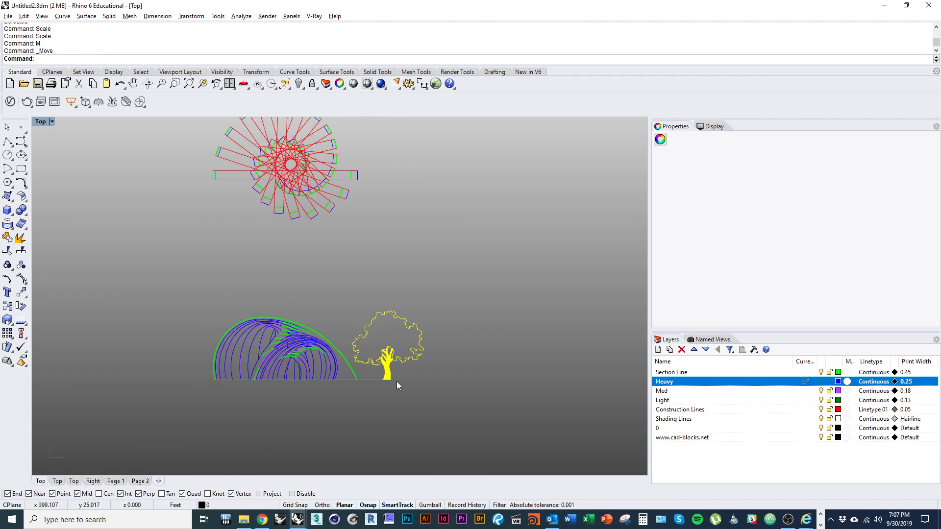
Try to move the tree slightly beyond the end of the section's ground line
scroll(395, 381, "up", 5)
type("m")
key("Return")
left_click(387, 383)
left_click(420, 388)
key("Escape")
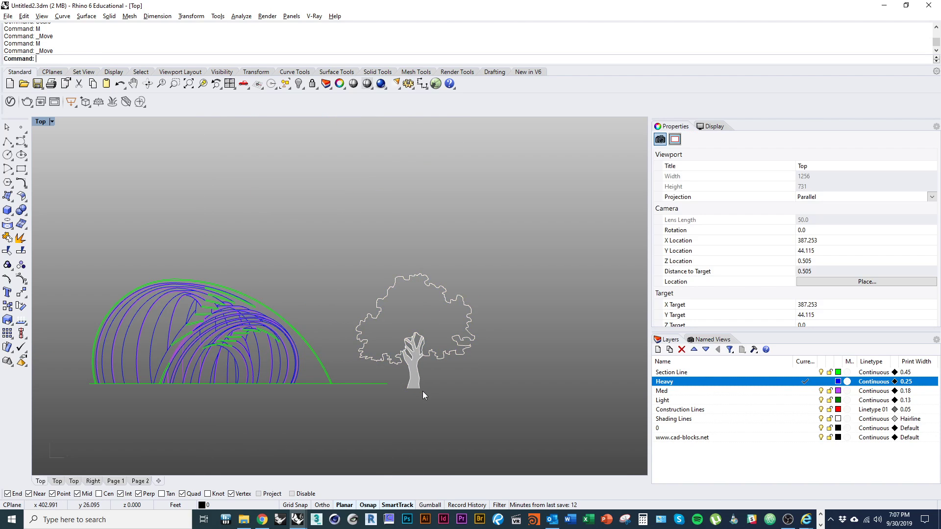
key("ctrl+z")
Enlarge the tree from its trunk base and shift it just past the end of the section's ground line
key("Return")
left_click(387, 384)
left_click(415, 391)
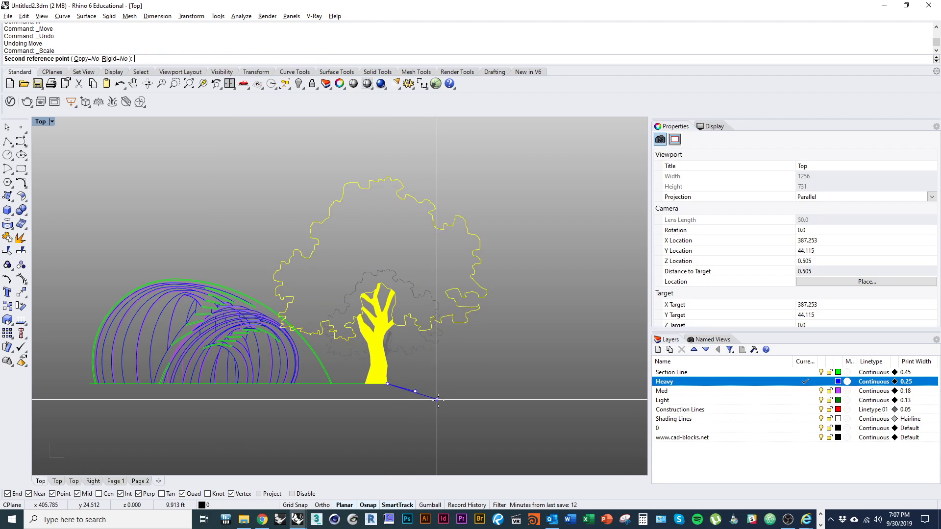
left_click(438, 400)
right_click_drag(385, 374, 350, 389)
left_click_drag(339, 375, 374, 376)
left_click(432, 400)
right_click_drag(431, 400, 378, 402)
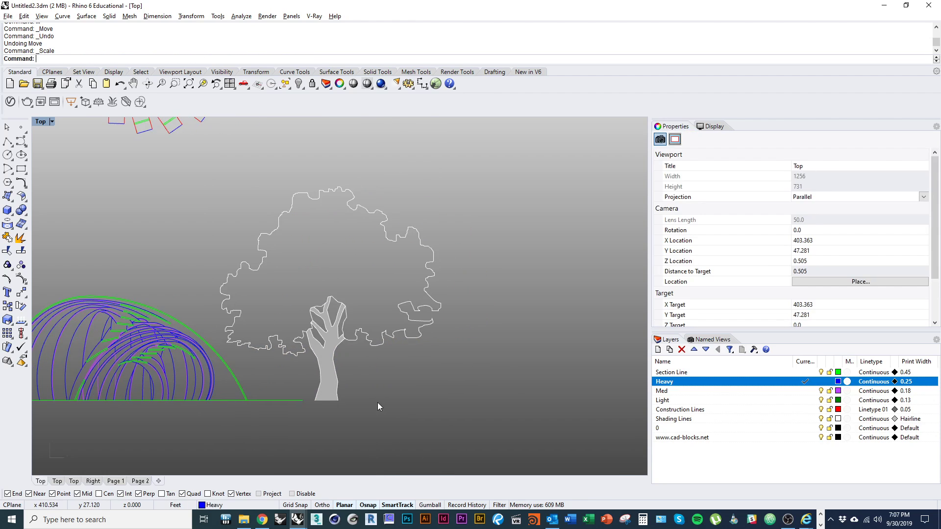
Copy the tree horizontally so a second one stands beside it, farther from the arched section
left_click(324, 364)
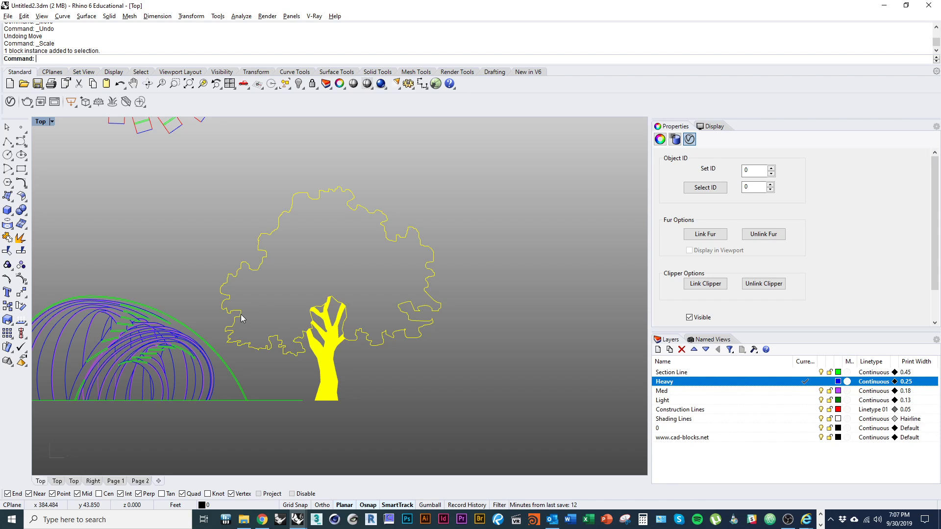
left_click(261, 308)
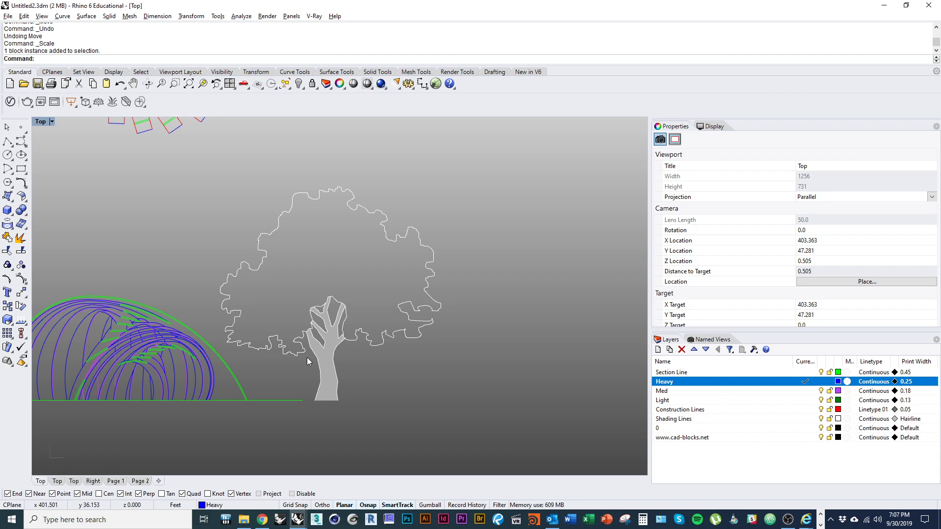
left_click(334, 370)
right_click_drag(356, 403, 262, 381)
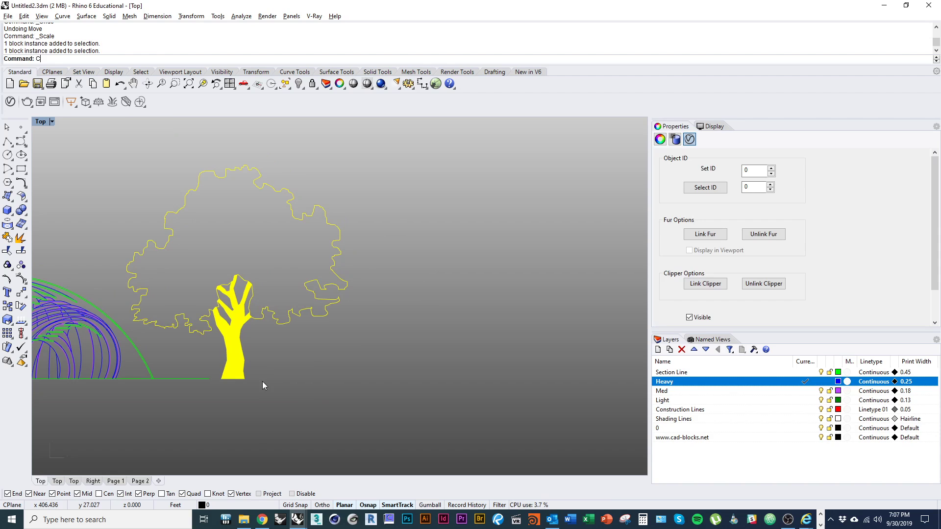
type("opy")
key("Return")
left_click(262, 381)
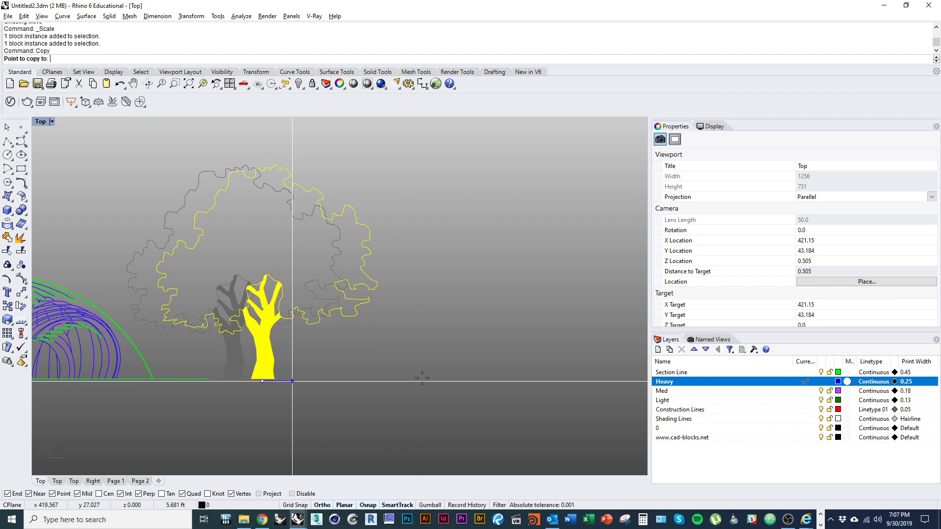
left_click(500, 379)
key("Return")
left_click(263, 340)
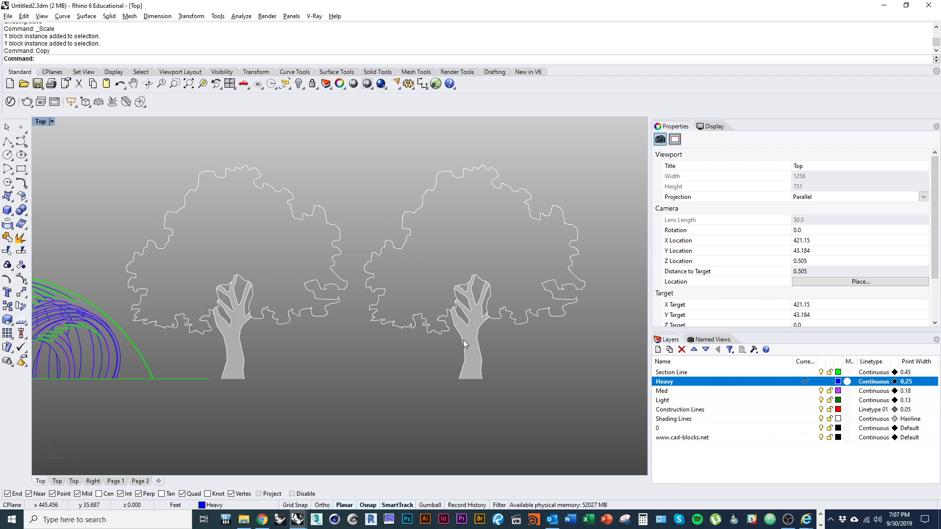
Open the tree nearest the section with BlockEdit and delete the solid hatch filling its trunk
left_click(231, 340)
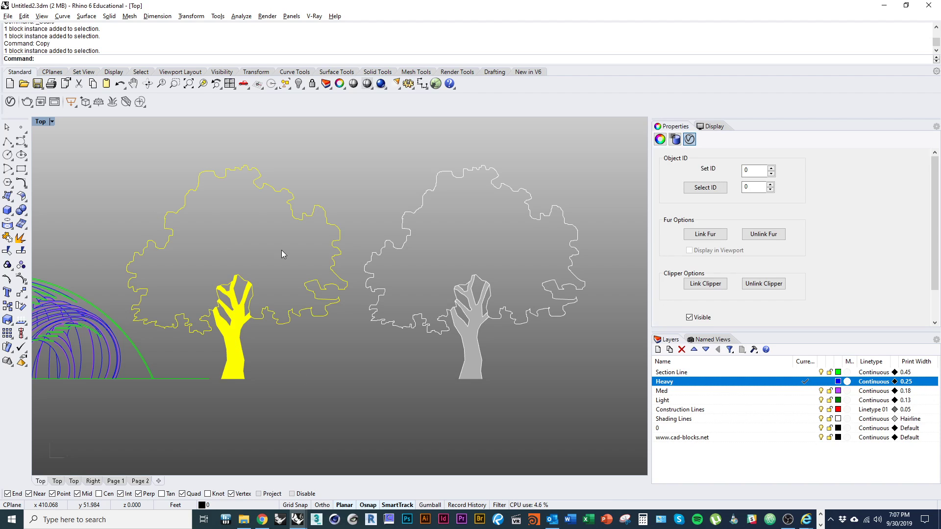
type("BlockEdit")
key("Return")
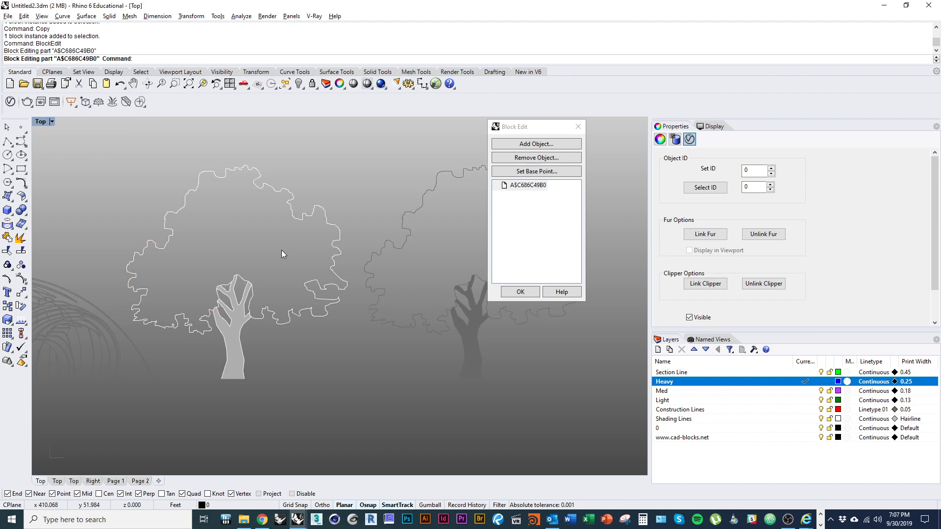
key("Escape")
scroll(318, 277, "up", 3)
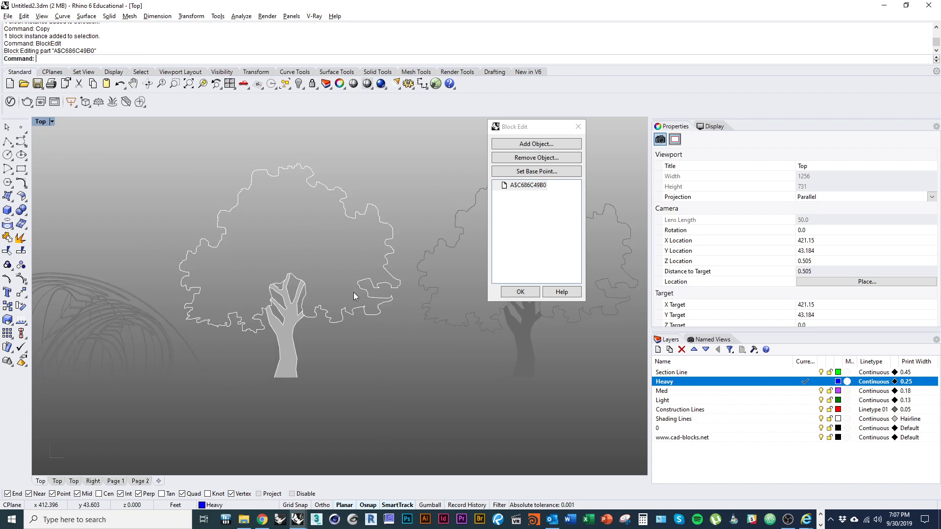
left_click(278, 355)
type("D")
key("Return")
Join all the curves of the tree's crown and trunk inside the block
scroll(307, 379, "up", 1)
scroll(311, 348, "up", 1)
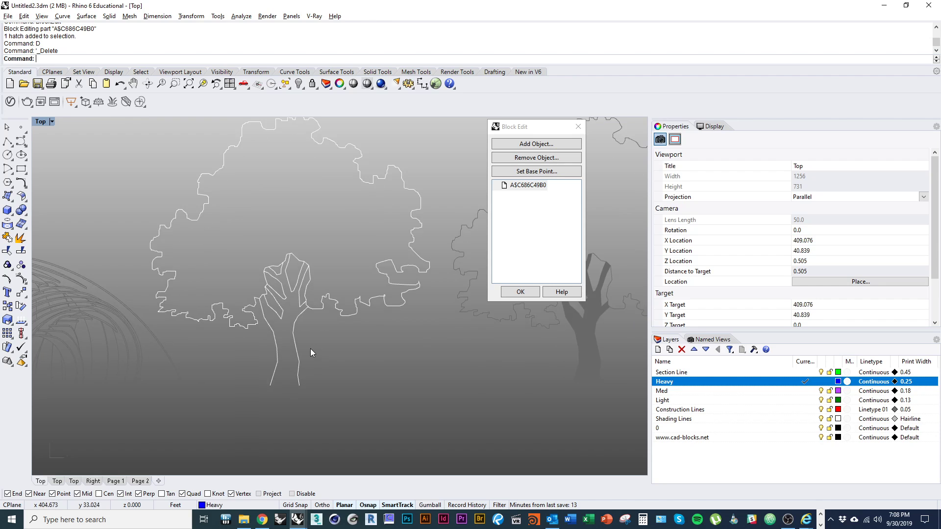
left_click(224, 181)
scroll(196, 191, "down", 3)
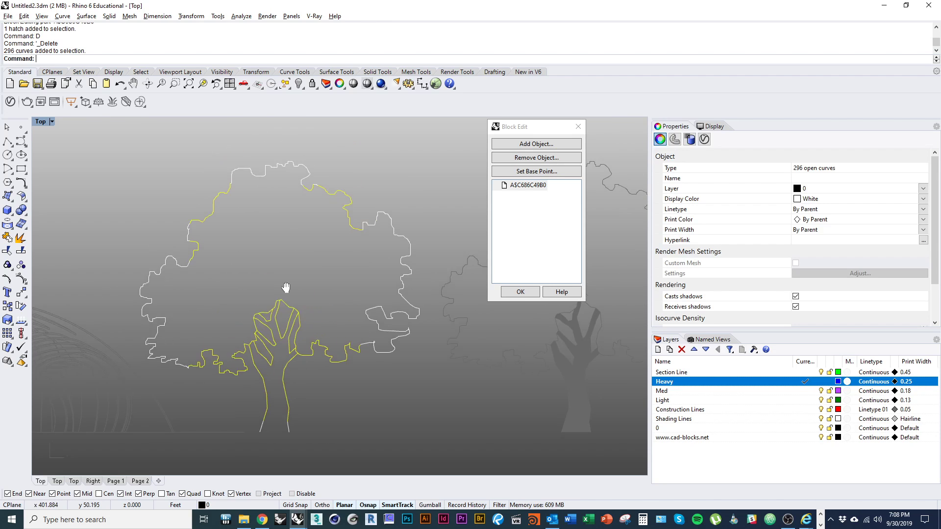
left_click_drag(118, 143, 334, 387)
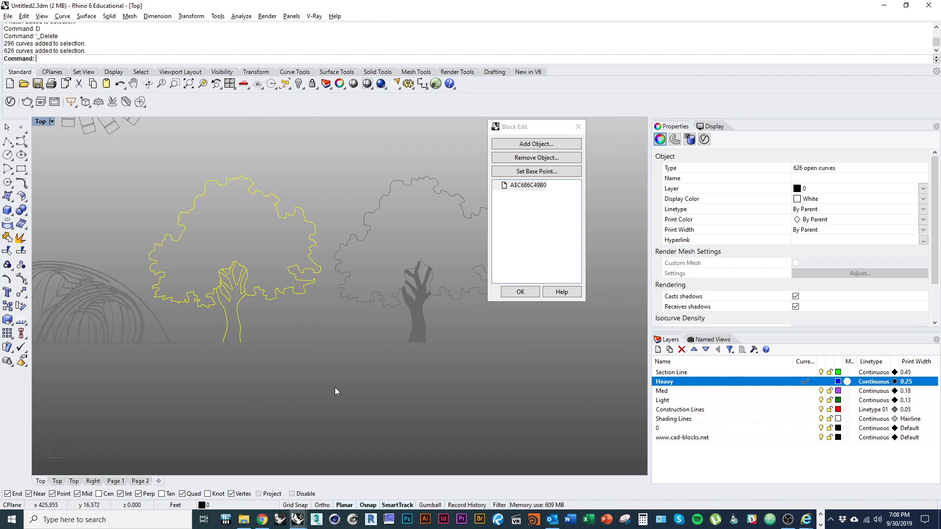
key("ctrl+j")
left_click(290, 344)
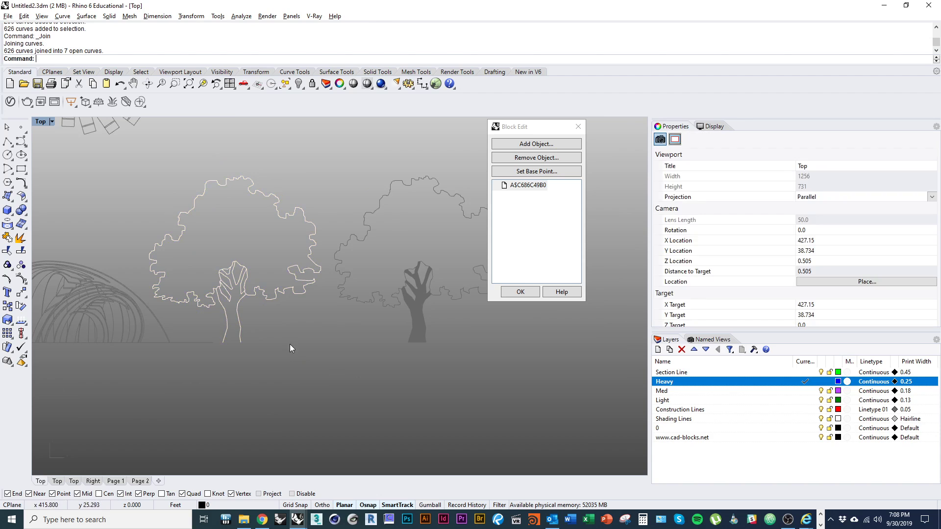
Move all the crown and trunk curves inside the tree block to the Light layer
left_click(273, 298)
scroll(274, 302, "up", 3)
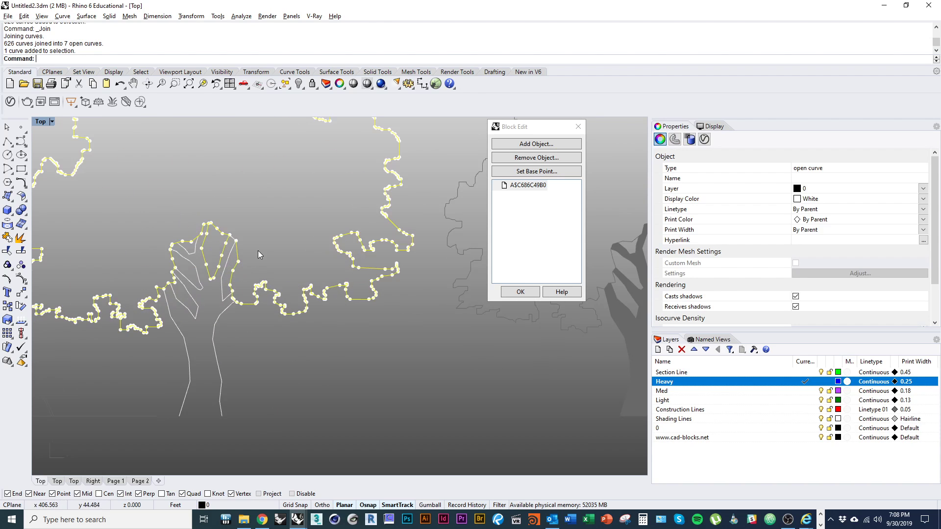
left_click(282, 375)
scroll(289, 398, "down", 4)
left_click_drag(280, 431, 218, 282)
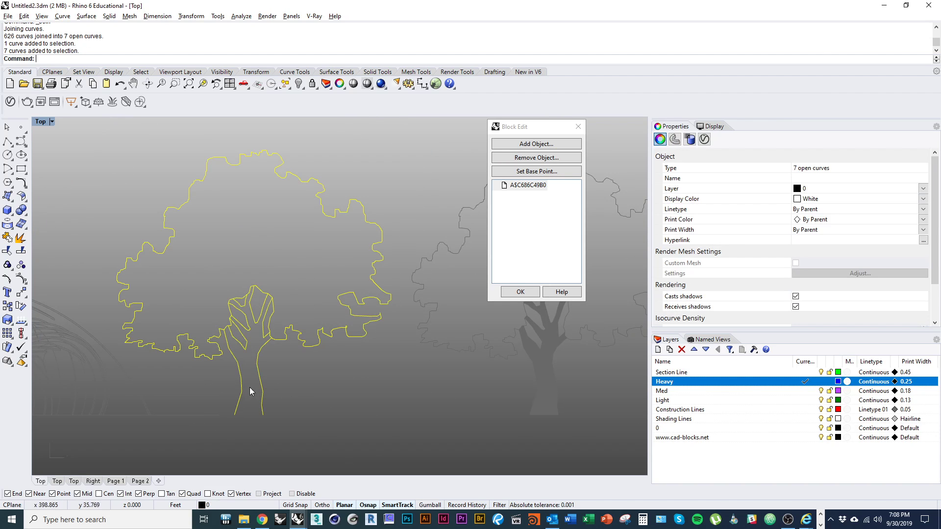
left_click(326, 436)
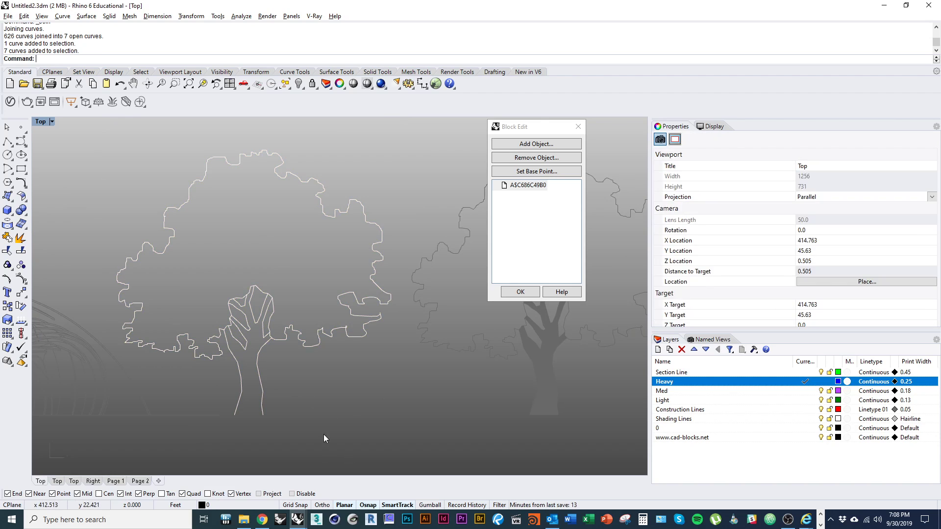
left_click_drag(325, 436, 345, 296)
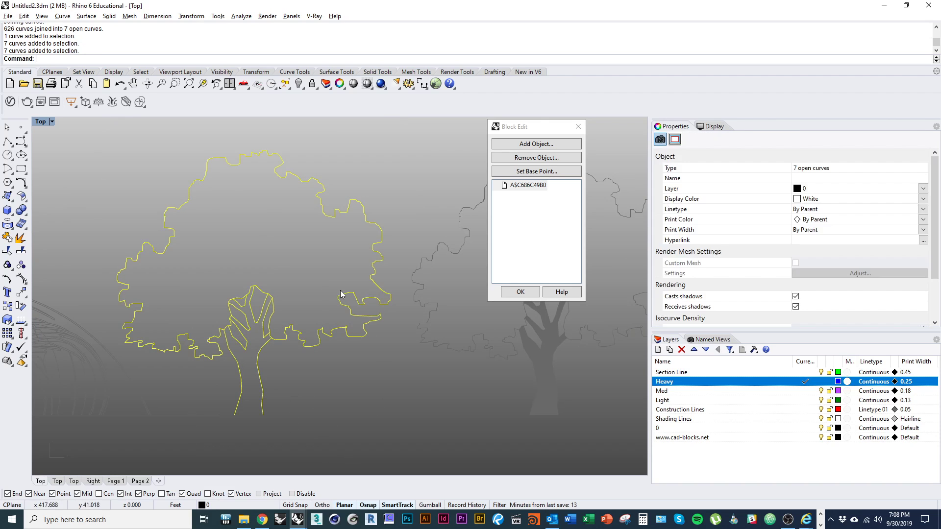
right_click(714, 402)
left_click(748, 357)
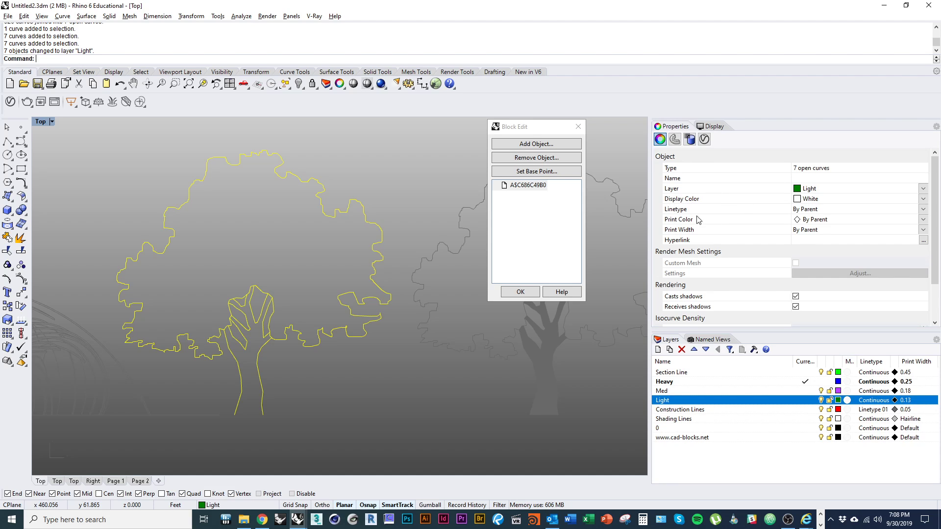
Set the tree curves' display color, linetype, print color and print width to By Layer
left_click(847, 198)
left_click(835, 214)
left_click(833, 209)
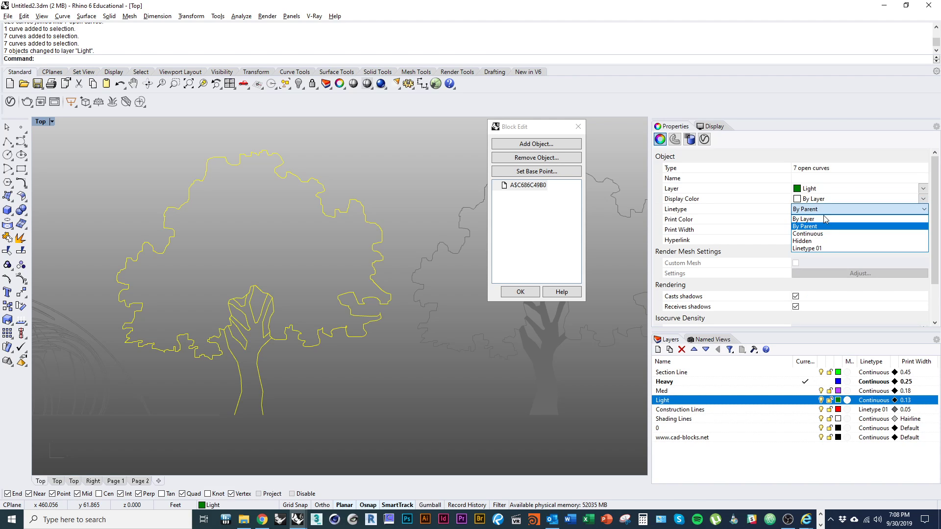
left_click(813, 219)
left_click(814, 220)
left_click(814, 238)
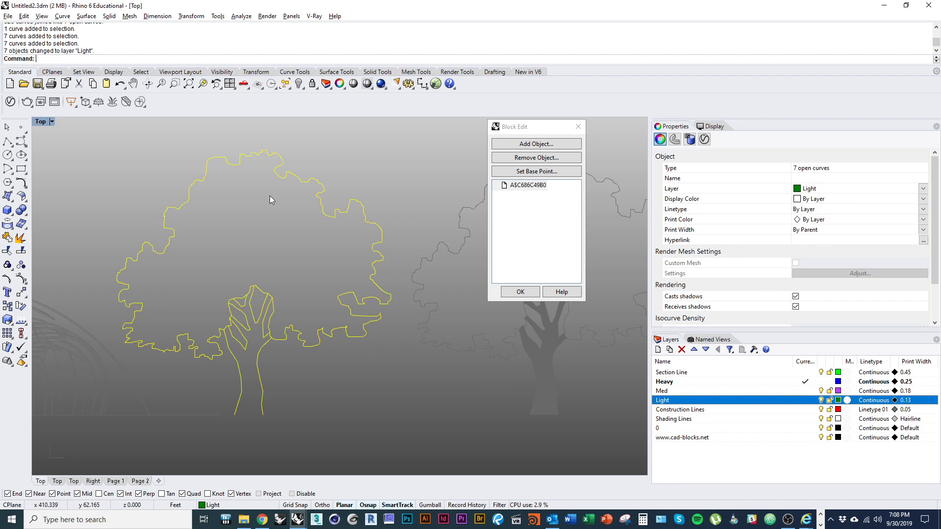
left_click(837, 234)
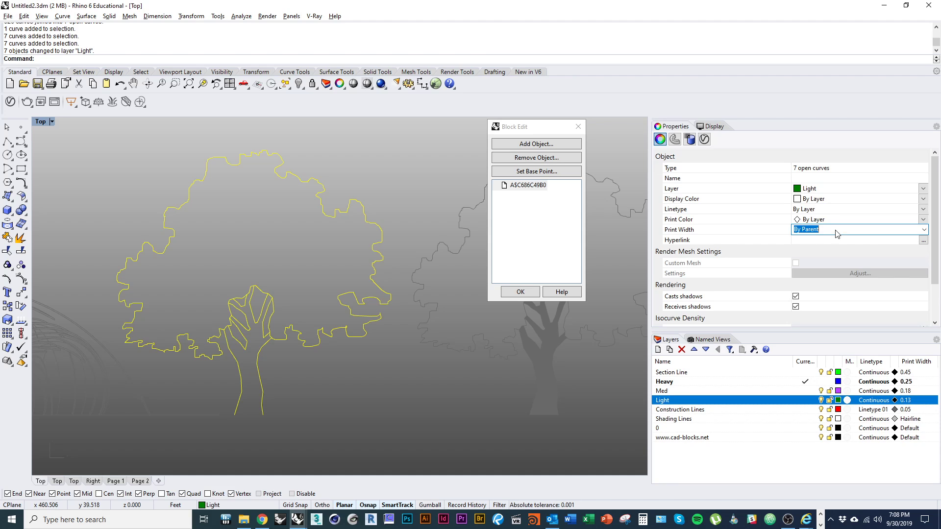
left_click(923, 229)
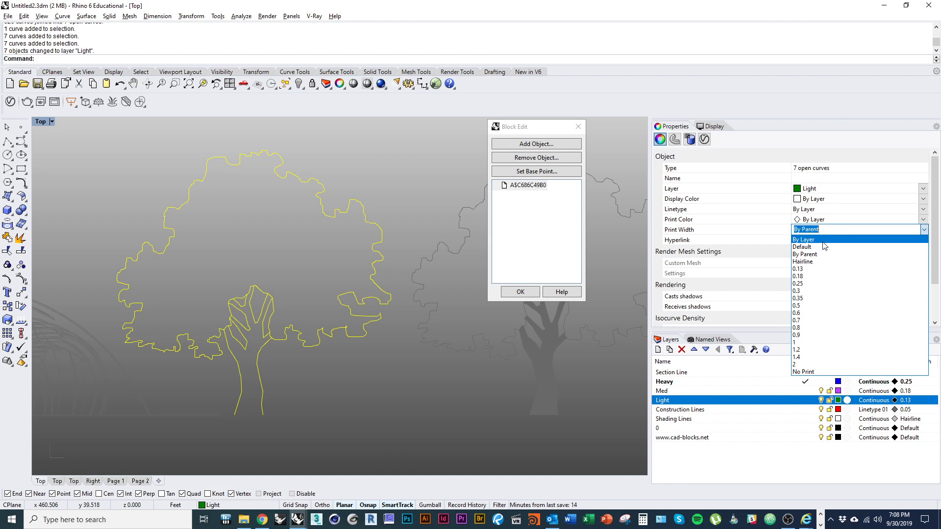
left_click(824, 240)
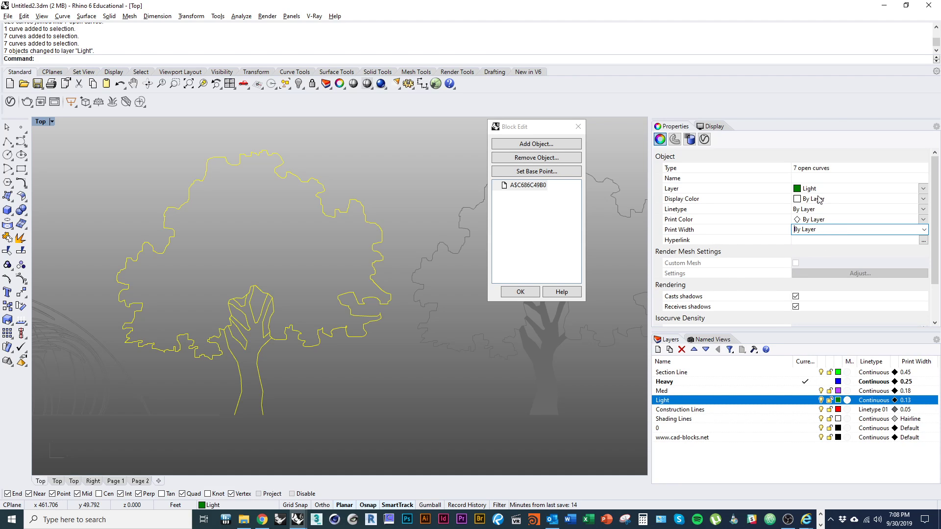
Reassign the tree curves to the Light layer and finish the block edit
right_click(735, 404)
left_click(774, 358)
left_click(307, 403)
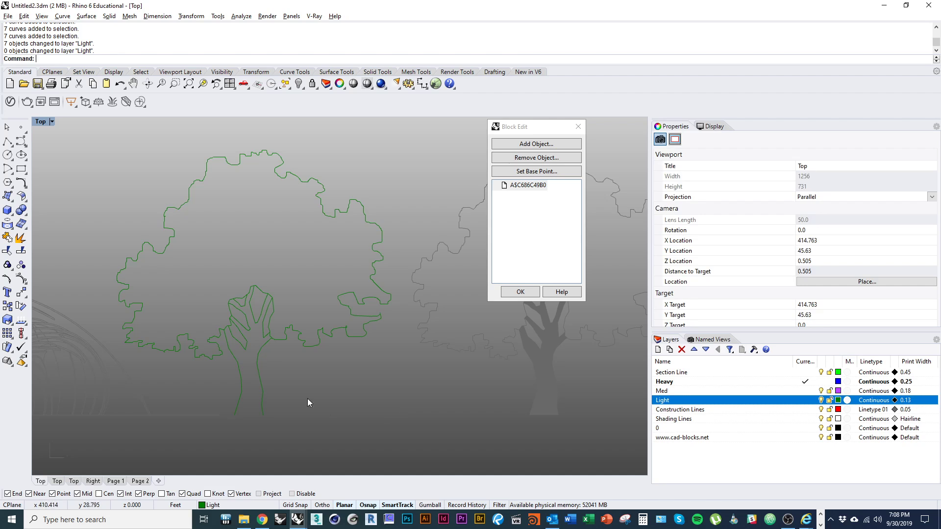
right_click_drag(321, 268, 347, 248)
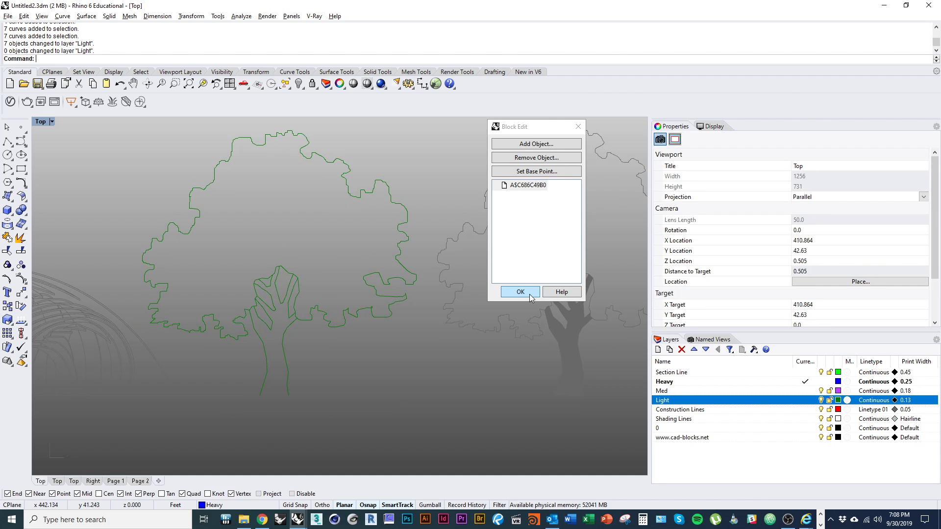
right_click_drag(529, 316, 420, 328)
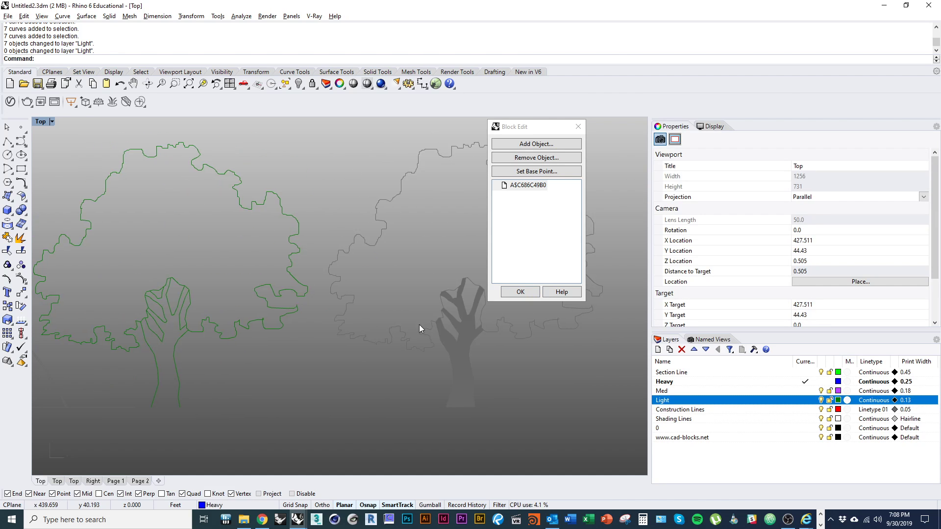
left_click(520, 292)
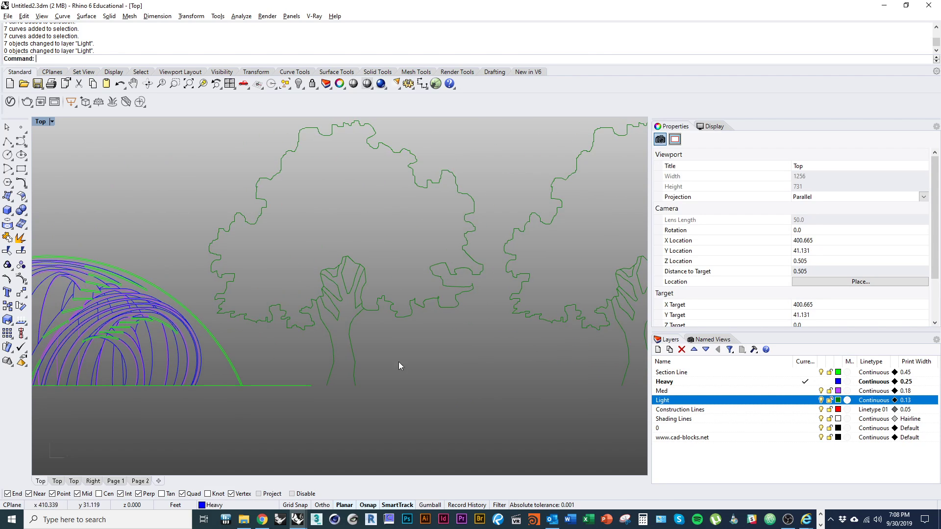
double_click(351, 348)
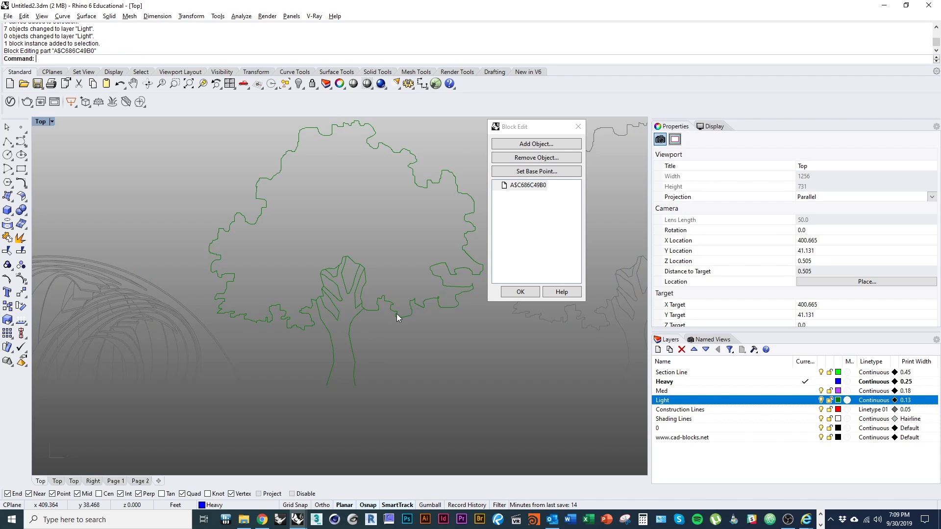
left_click(397, 314)
right_click_drag(423, 324, 339, 353)
scroll(339, 362, "up", 4)
left_click(344, 352)
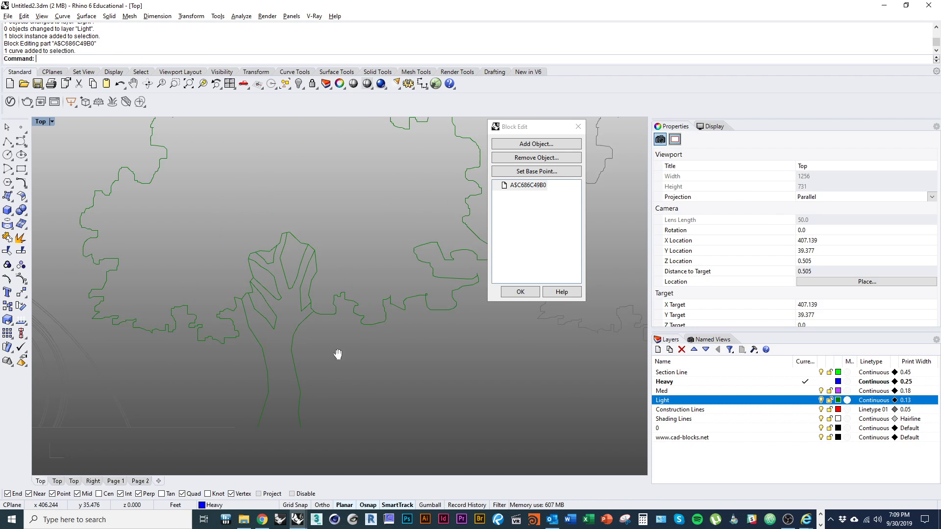
left_click(520, 292)
Reopen the tree block and rebuild its crown outline with 86 points at degree 3, deleting the input curve
double_click(441, 313)
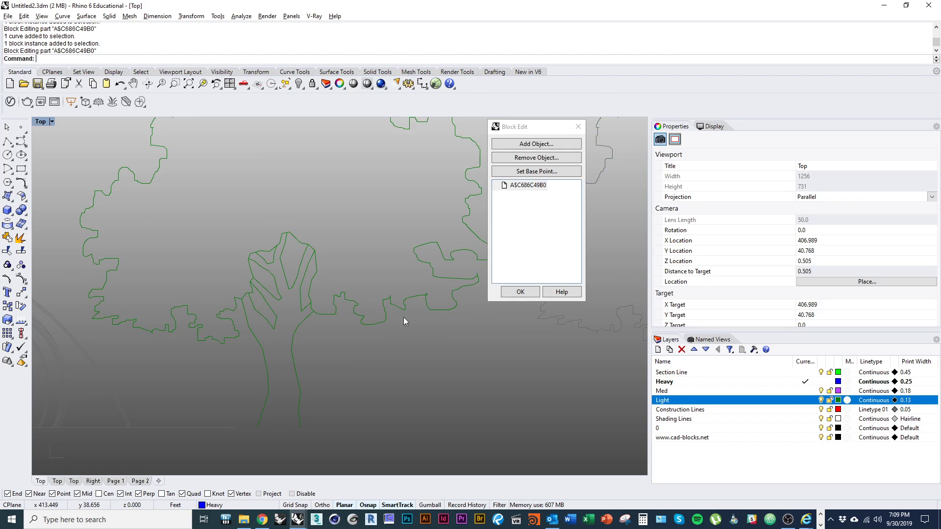
right_click_drag(371, 327, 396, 351)
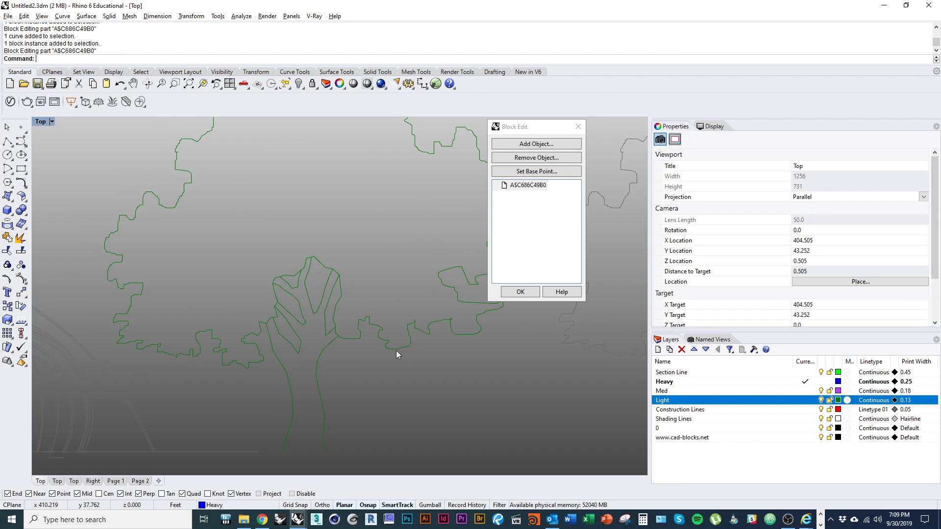
left_click(396, 351)
type("rebuild")
key("Return")
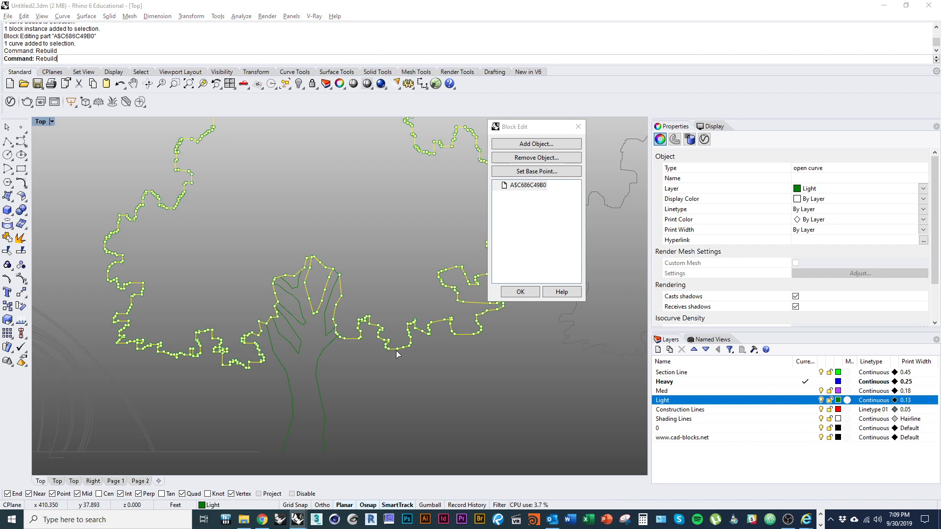
right_click_drag(378, 384, 298, 380)
left_click_drag(477, 291, 426, 299)
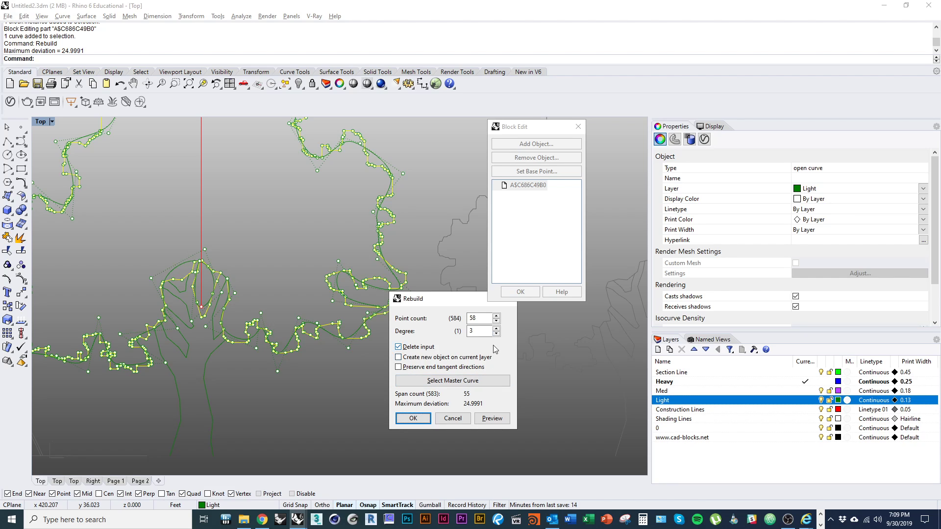
left_click(496, 317)
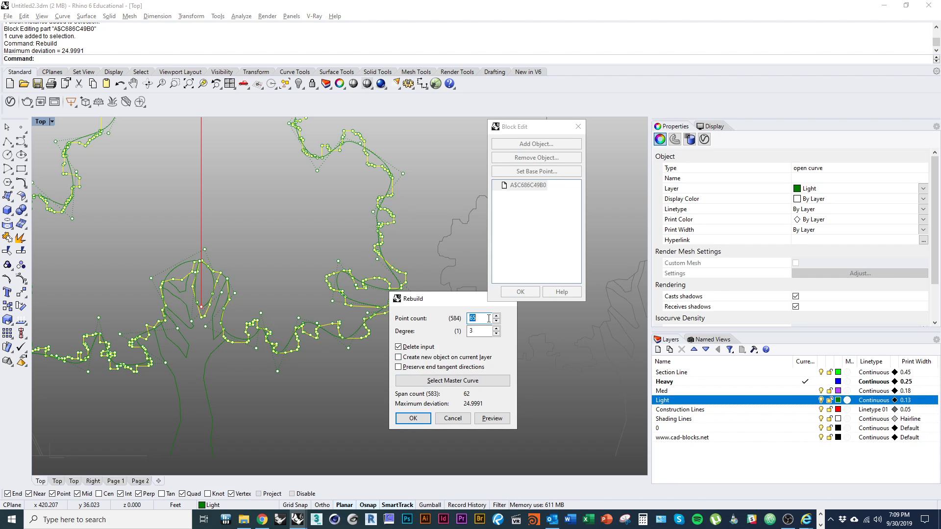
left_click(492, 418)
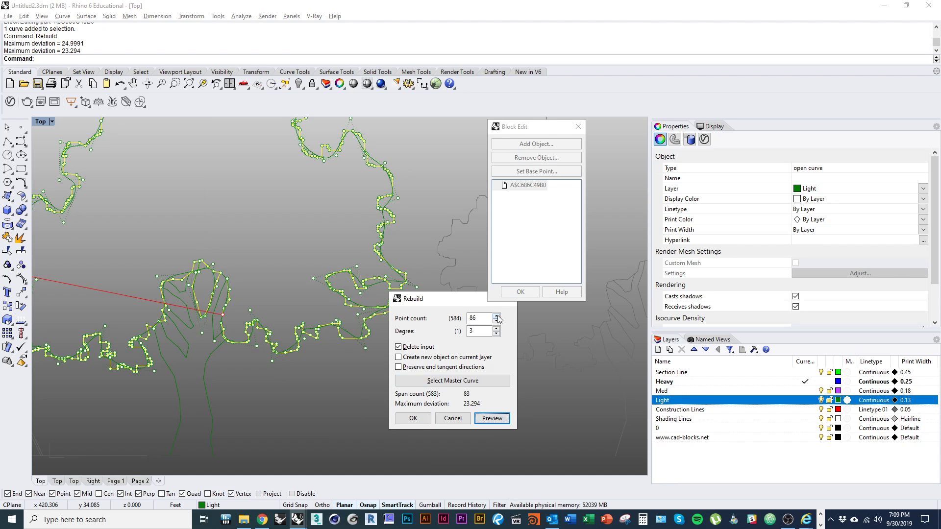
left_click(413, 417)
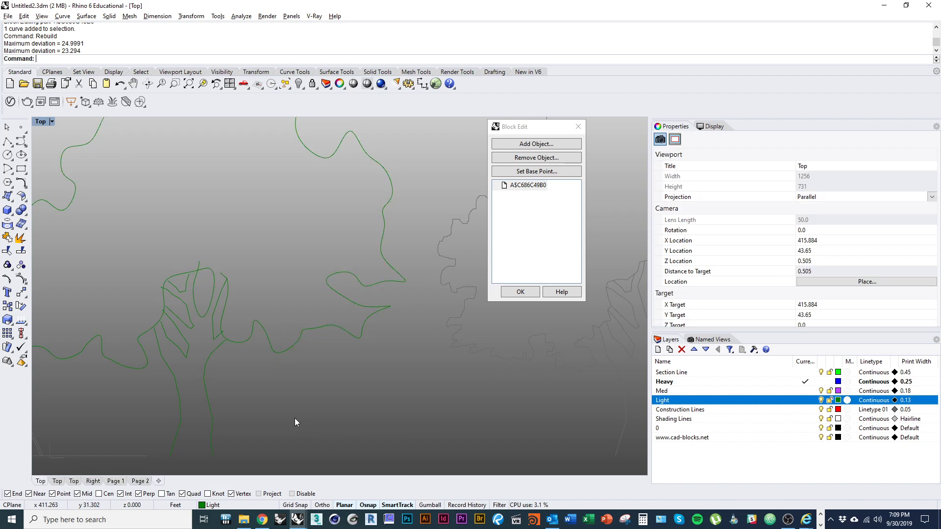
Delete the control points at the loose end of the rebuilt crown curve above the trunk's branches
right_click_drag(230, 294, 288, 328)
left_click(266, 305)
right_click_drag(251, 281, 249, 252, "ctrl")
left_click(250, 252)
type("d")
key("space")
left_click(222, 309)
type("d")
key("space")
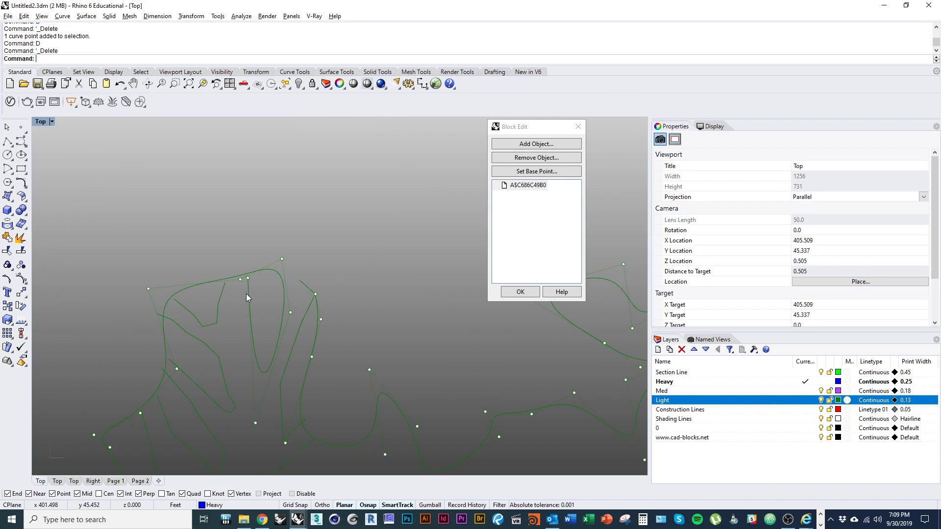
Move the crown curve's end control point onto the tip of the neighbouring branch line
right_click_drag(260, 324, 251, 295)
left_click(246, 394)
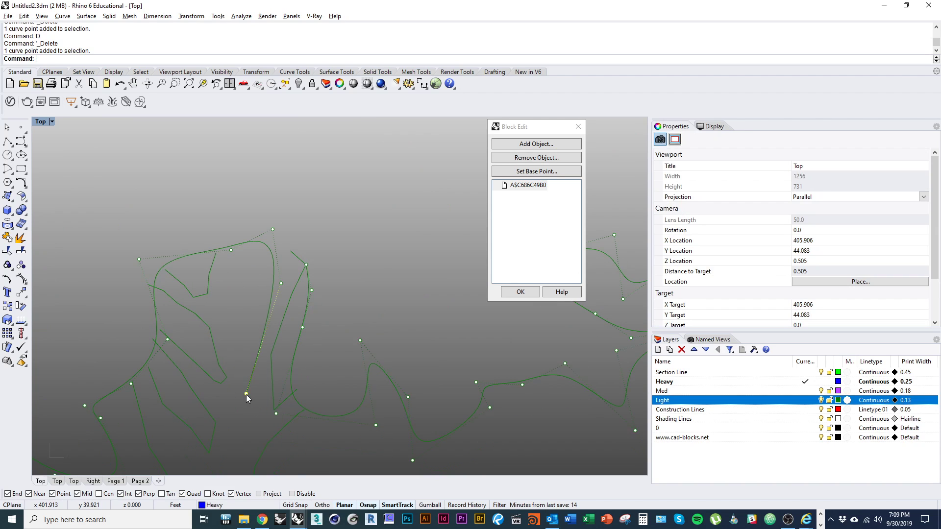
left_click_drag(246, 394, 306, 265)
right_click_drag(303, 266, 284, 375, "ctrl")
left_click(295, 252)
type("d")
key("space")
key("ctrl+z")
Finish the block edit to apply the smoothed crown outline to both trees
left_click(284, 241)
left_click(311, 396)
right_click_drag(369, 387, 321, 373)
right_click_drag(404, 330, 294, 326)
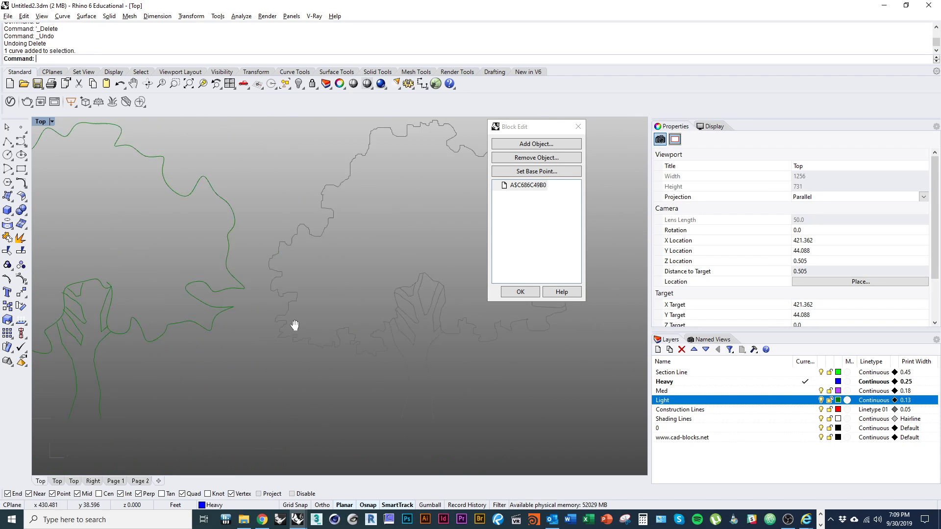
left_click(528, 292)
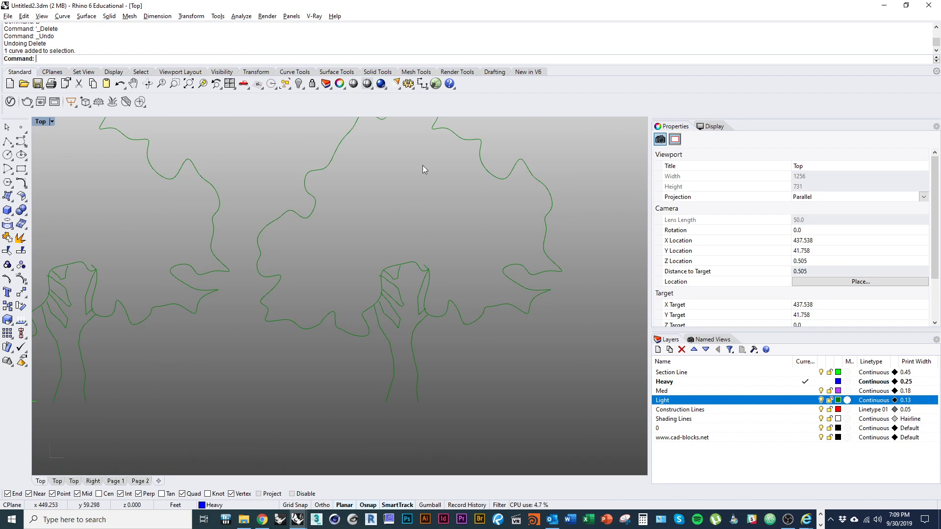
Reopen the tree block nearest the section, trim the short branch line overshooting the crown curve, and finish the edit
scroll(420, 257, "down", 2)
scroll(181, 284, "up", 4)
double_click(145, 276)
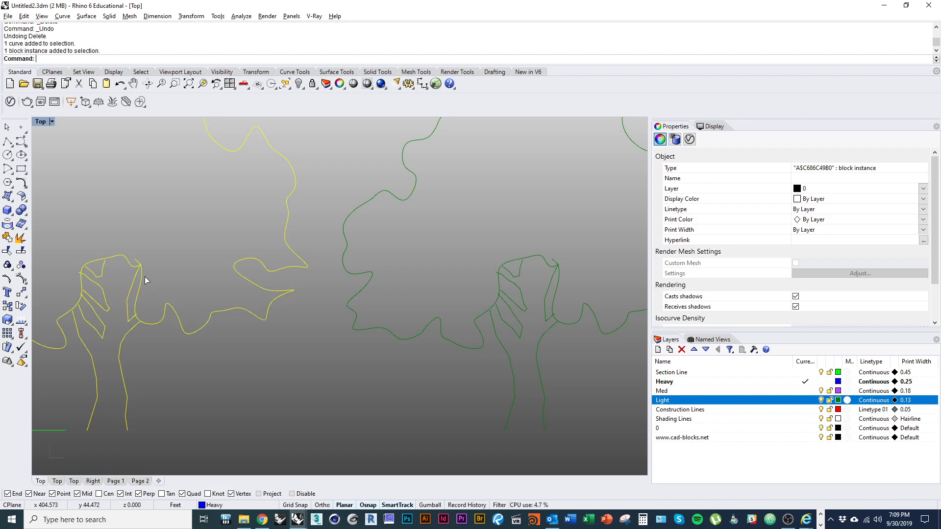
scroll(141, 250, "up", 14)
left_click(173, 285)
left_click(195, 322)
key("ctrl+t")
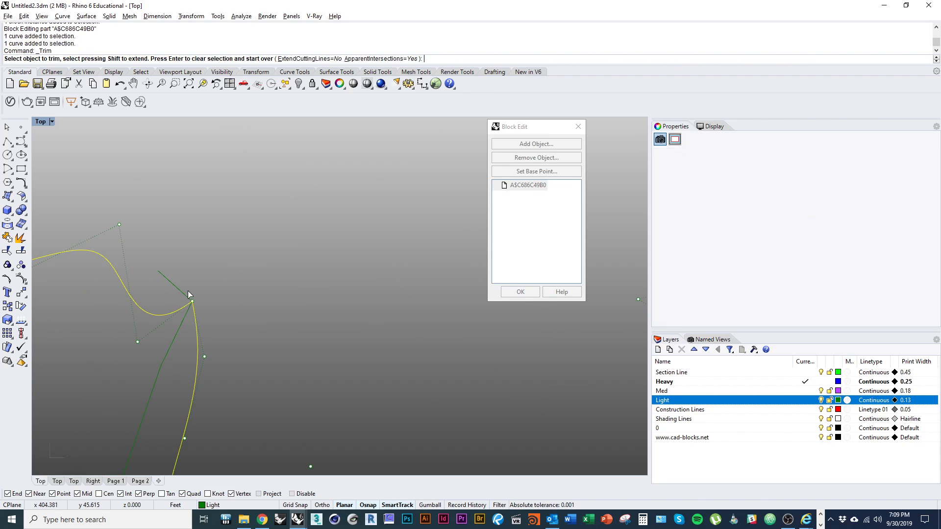
key("Escape")
left_click(520, 291)
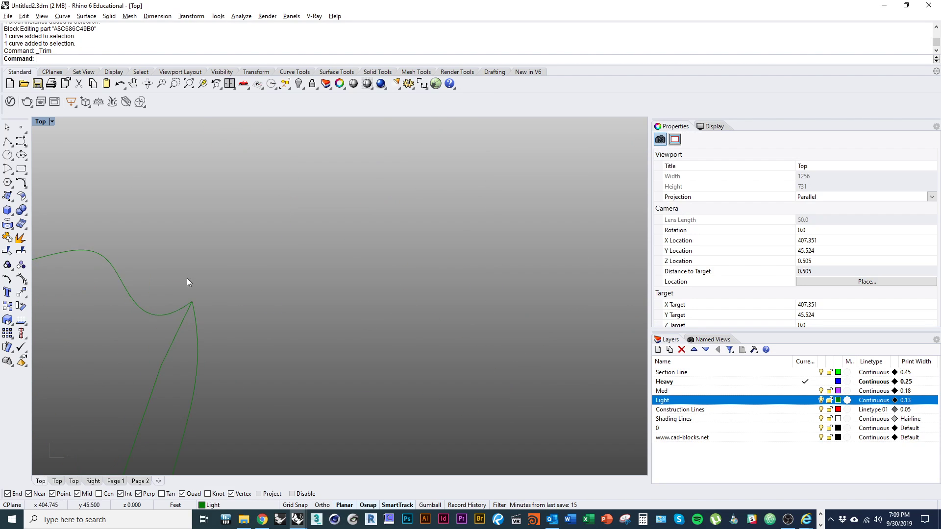
Select the tree block nearest the arched section
scroll(187, 278, "down", 12)
scroll(223, 346, "up", 1)
left_click(225, 330)
scroll(298, 375, "up", 4)
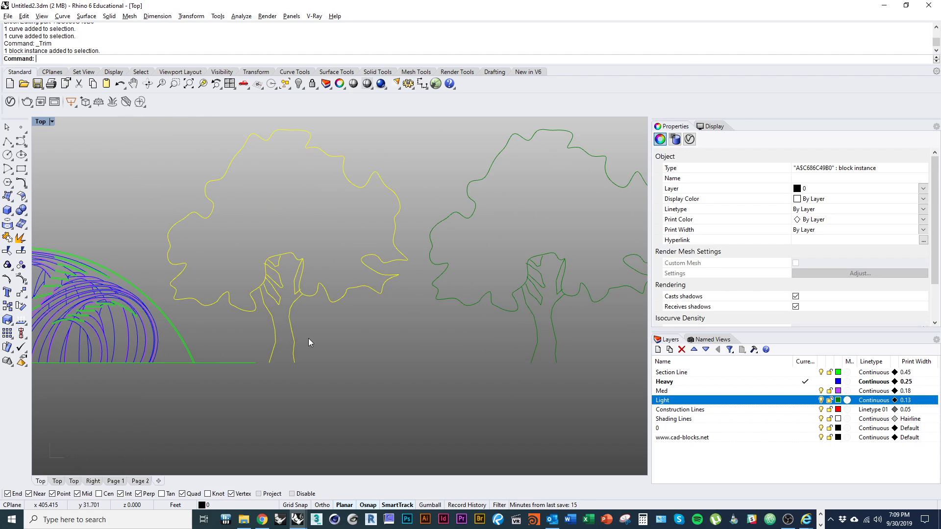
Move the selected tree block by its trunk base along the ground line, closer to the right side of the dome
type("M")
key("Return")
left_click(268, 368)
key("Escape")
type("M")
key("Return")
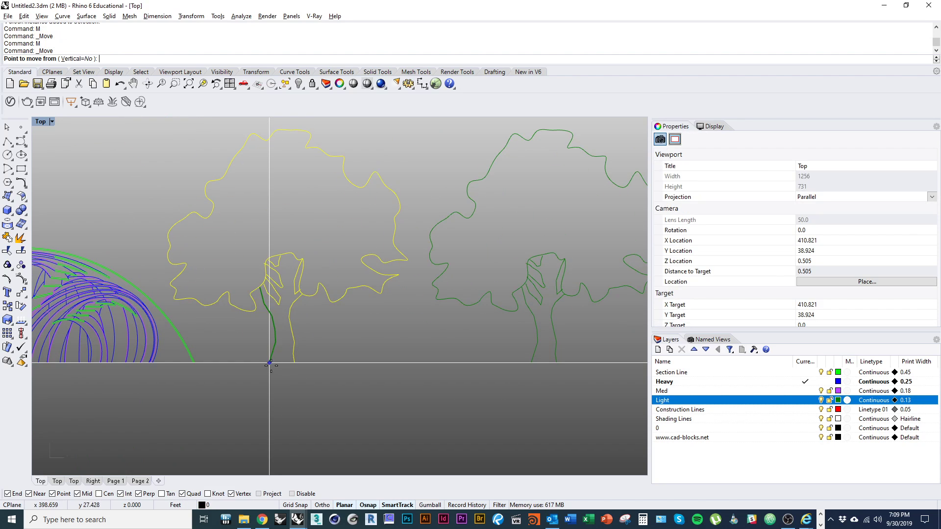
left_click(269, 363)
left_click(232, 362)
scroll(221, 392, "down", 5)
scroll(292, 350, "up", 5)
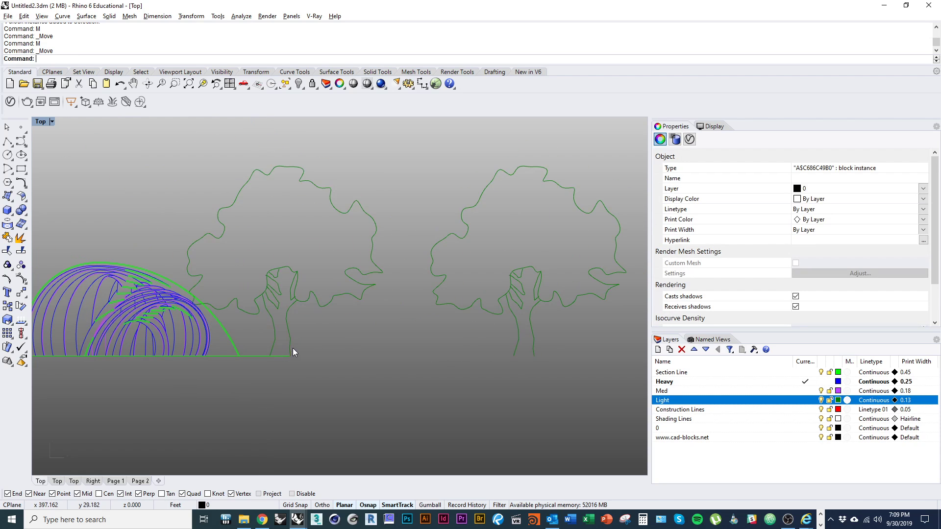
Copy the tree beside the dome's right side over to the dome's left side, at ground level
key("Escape")
left_click(289, 349)
left_click_drag(289, 349, 141, 365)
scroll(196, 360, "down", 4)
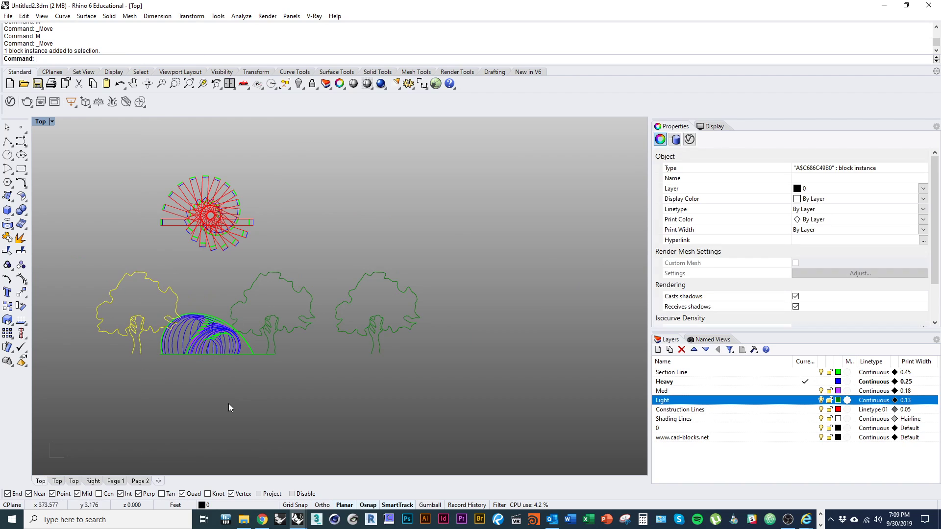
key("Escape")
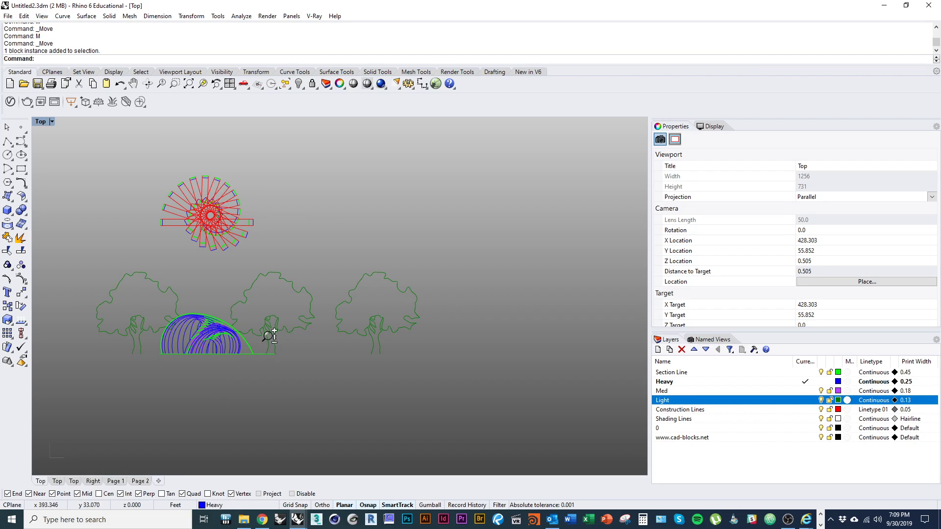
Move the left tree further left so that its canopy stands clear of the dome
scroll(269, 332, "up", 5)
right_click_drag(275, 332, 300, 333)
scroll(210, 275, "up", 6)
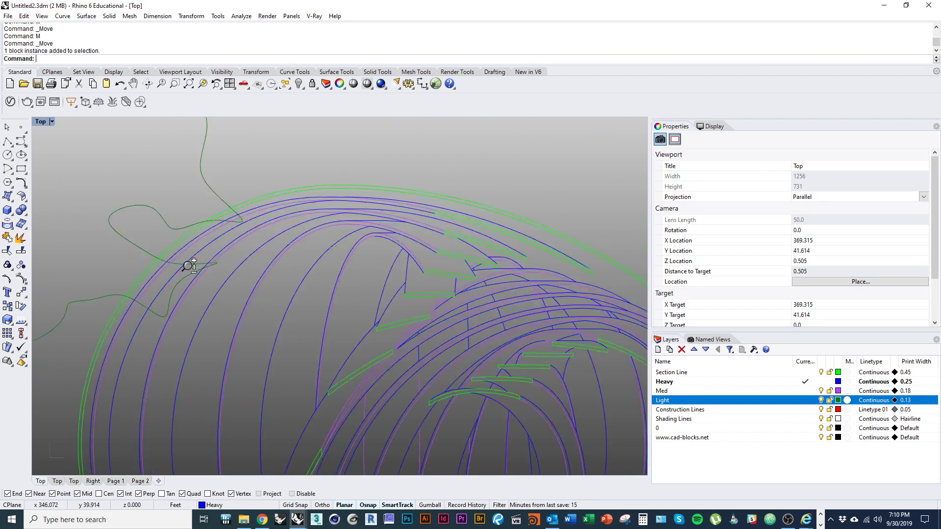
scroll(237, 306, "down", 10)
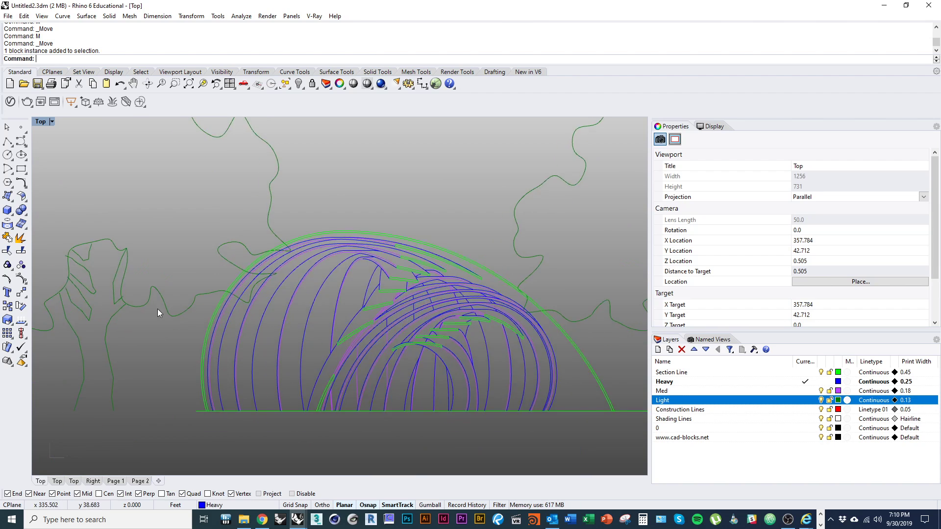
left_click_drag(137, 328, 66, 345)
key("Escape")
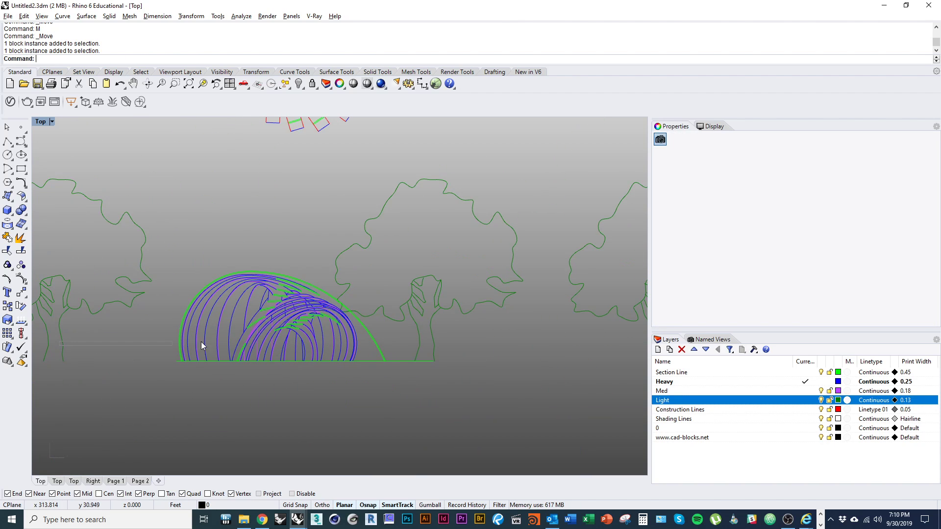
Scale the left tree up slightly from its trunk base
left_click(86, 335)
type("Sc")
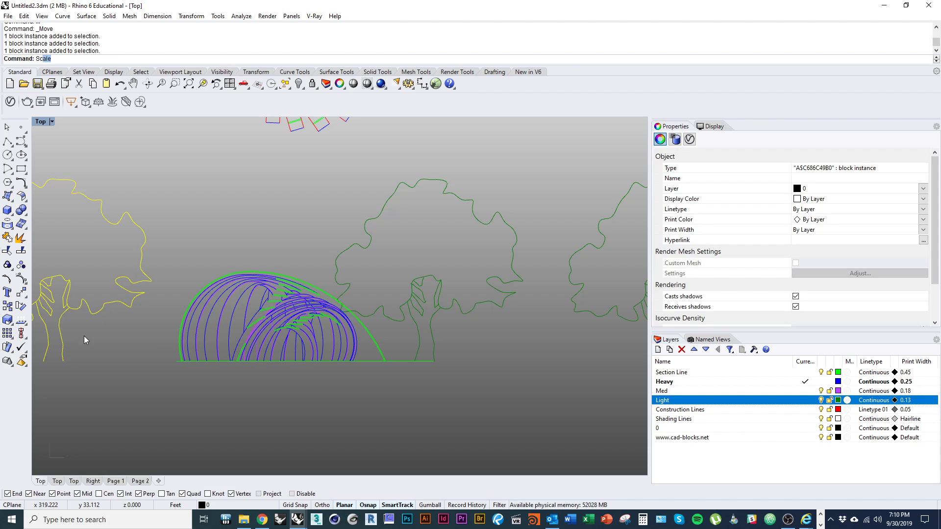
type("ale")
key("Return")
left_click(63, 361)
left_click(101, 372)
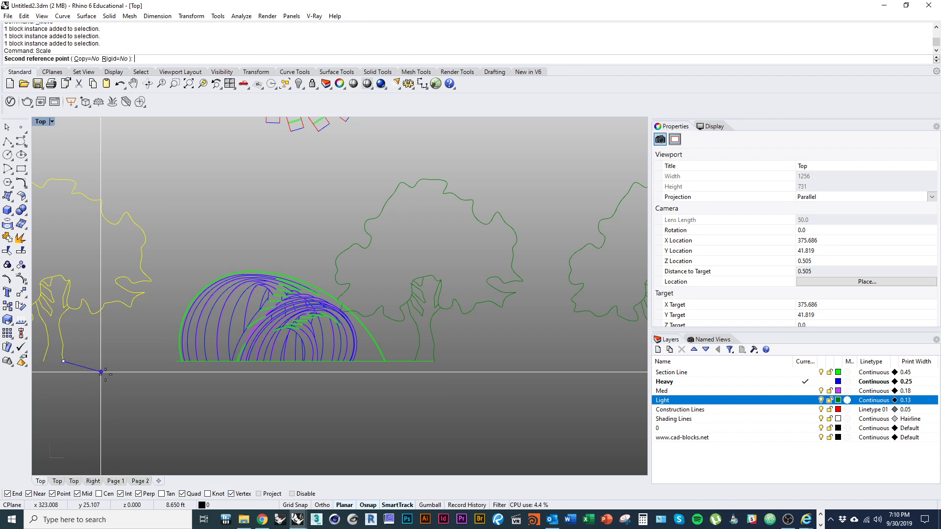
left_click(111, 377)
Mirror the tree right of the dome about a vertical axis through its trunk and delete the original
right_click_drag(418, 364, 369, 376)
left_click(371, 360)
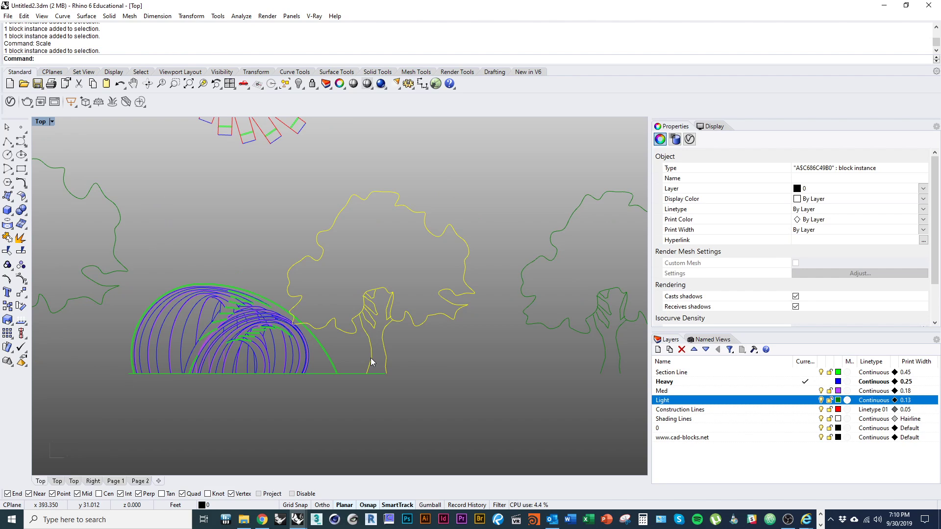
type("Mirror")
key("Return")
left_click(370, 372)
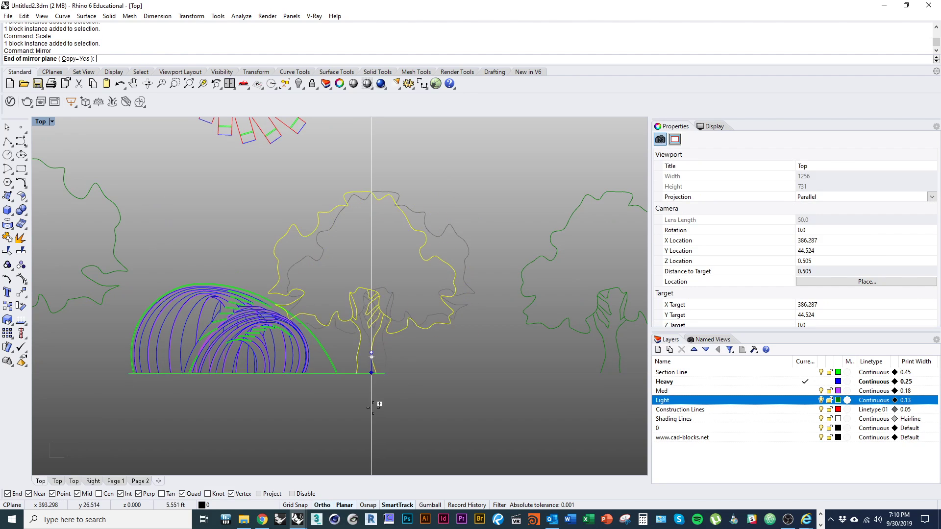
left_click(373, 407, "shift")
type("D")
key("Return")
right_click_drag(395, 402, 435, 367)
left_click(409, 342)
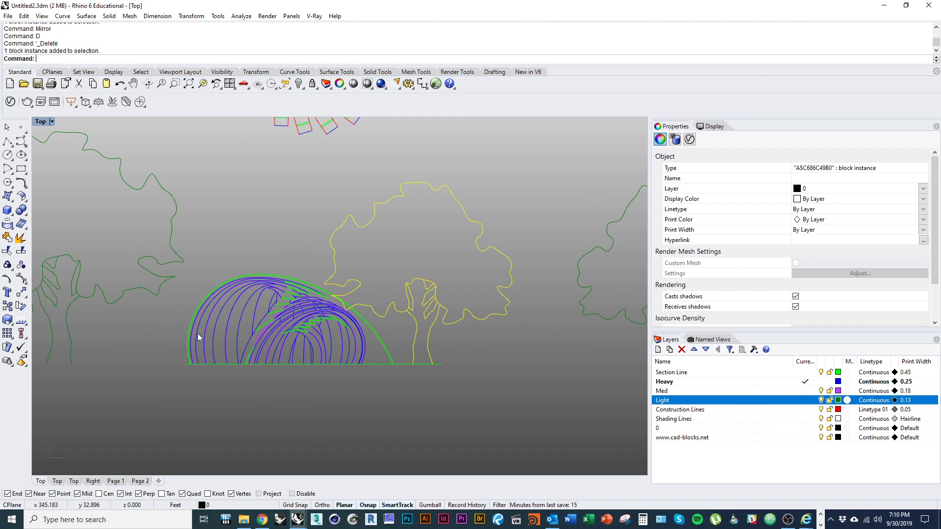
Edit the left tree's block and delete one control point from its canopy outline, accepting the block edit
right_click_drag(198, 336, 227, 336)
double_click(185, 295)
left_click(192, 288)
right_click_drag(227, 299, 201, 300)
left_click(189, 280)
type("D")
key("Return")
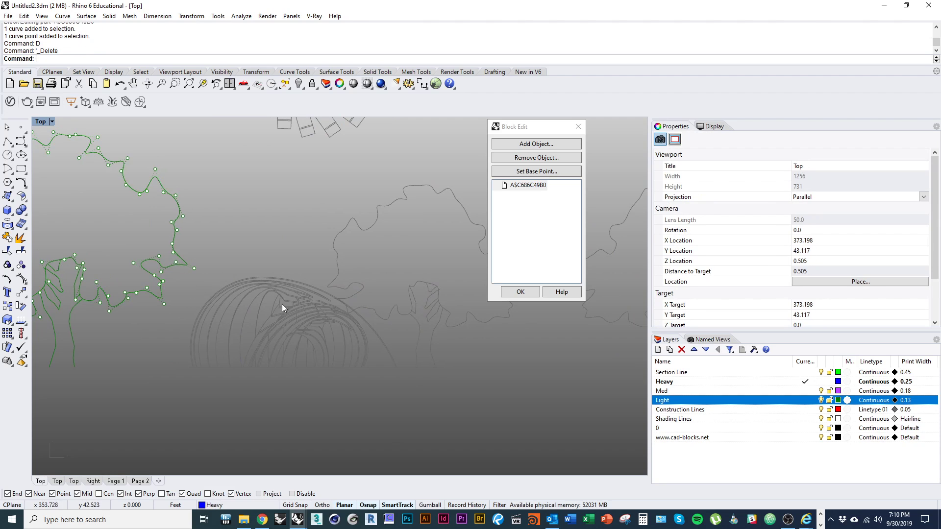
left_click(519, 292)
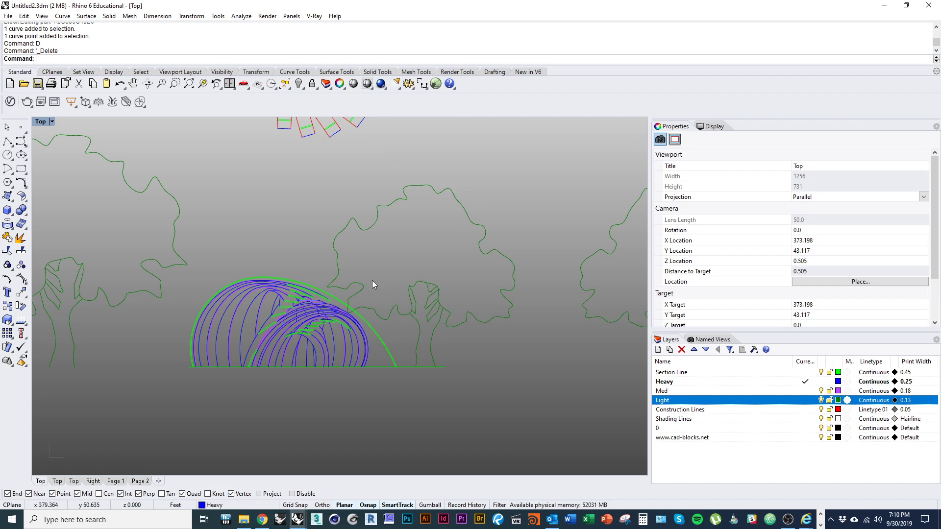
Scale the left tree down vertically in one direction (Scale1D) from its trunk base so the tree becomes shorter
right_click_drag(513, 311, 427, 278)
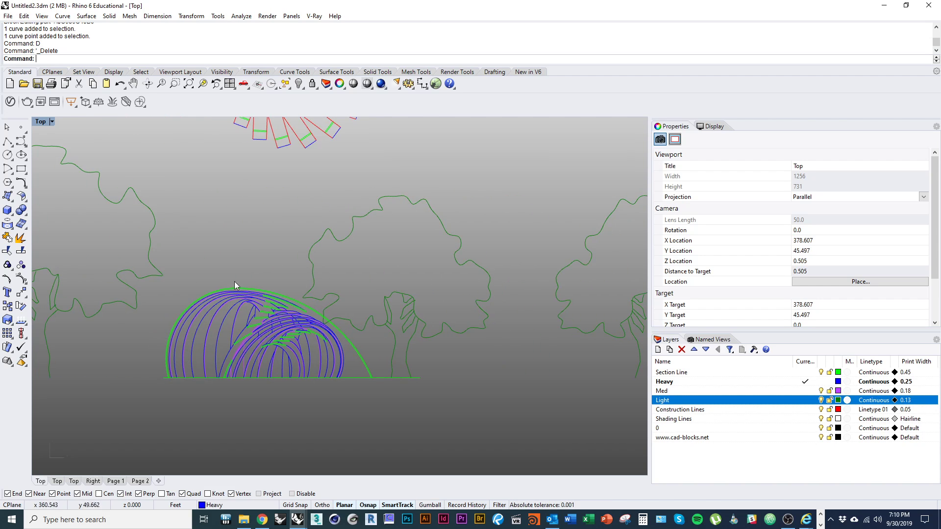
right_click_drag(99, 323, 288, 293)
left_click(282, 281)
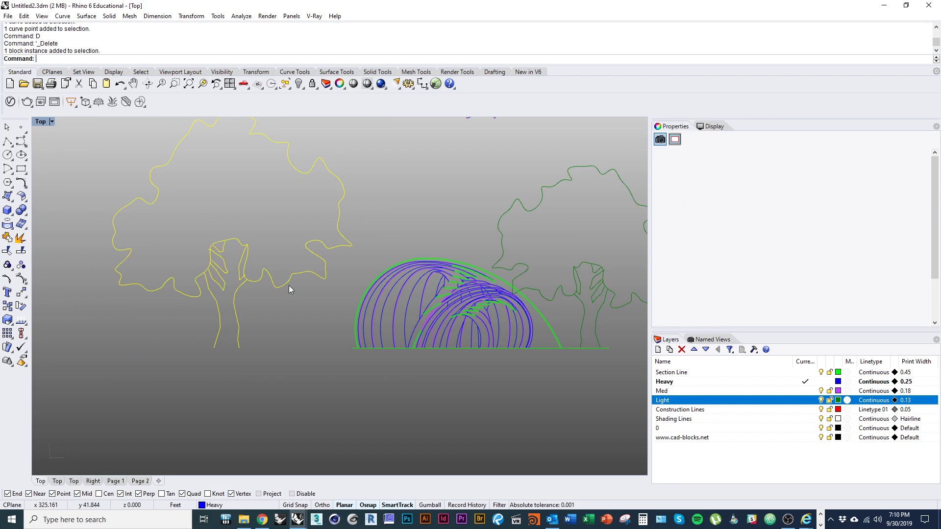
type("Scale1D")
key("Return")
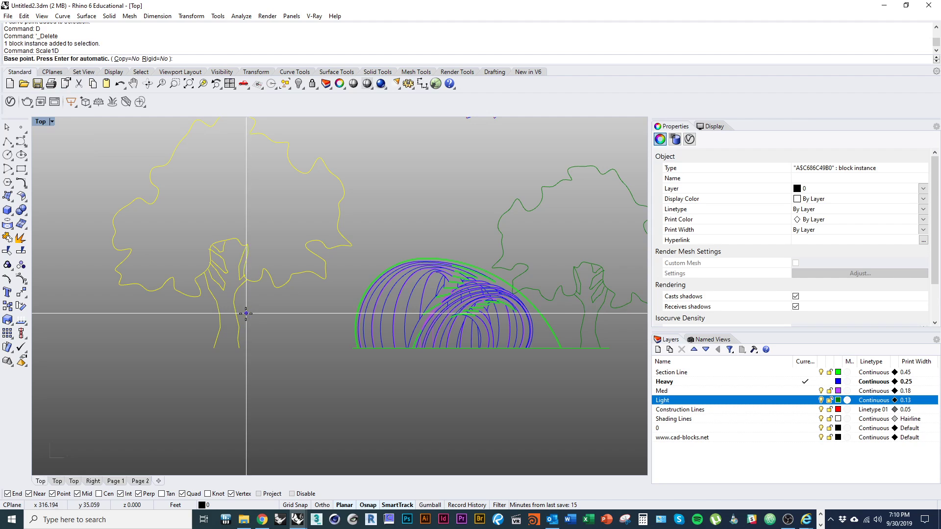
scroll(237, 342, "down", 2)
left_click(180, 416)
left_click(201, 186)
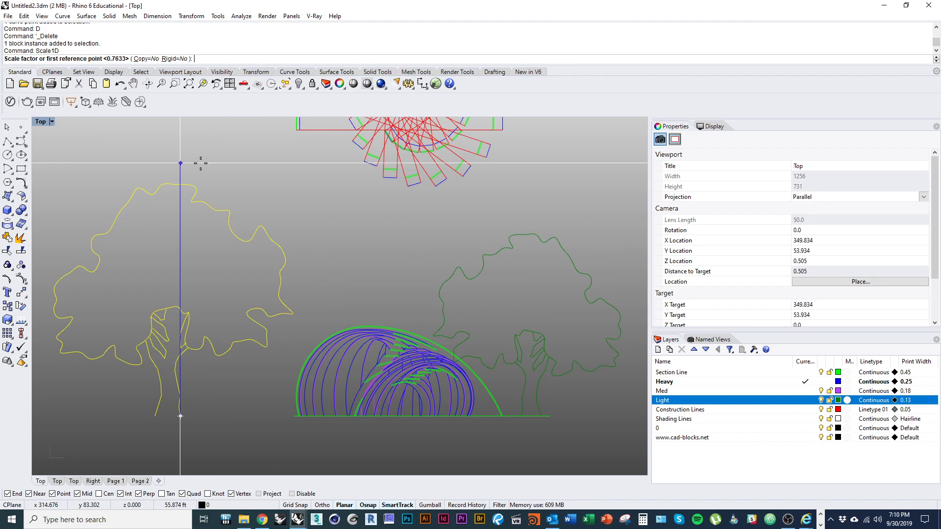
left_click(195, 250)
Try to open the vertically scaled left tree with BlockEdit
type("BlockEdit")
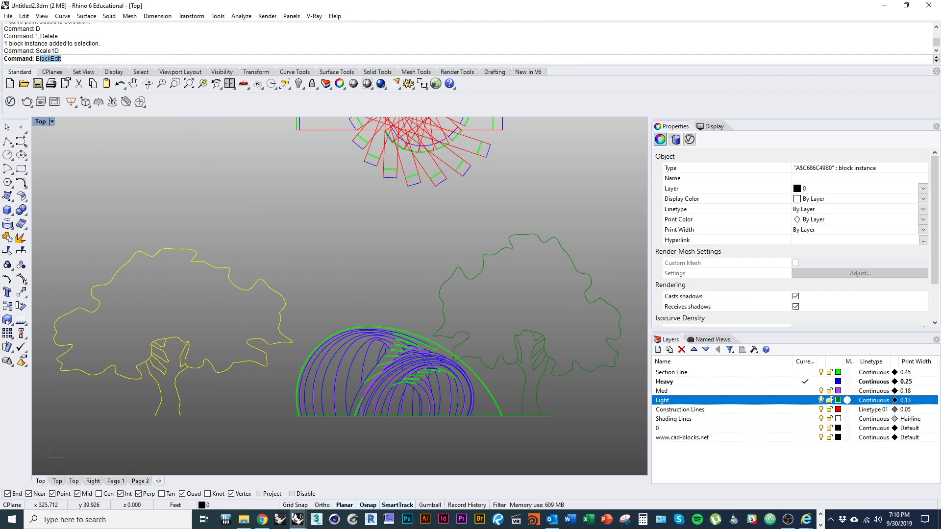
key("Return")
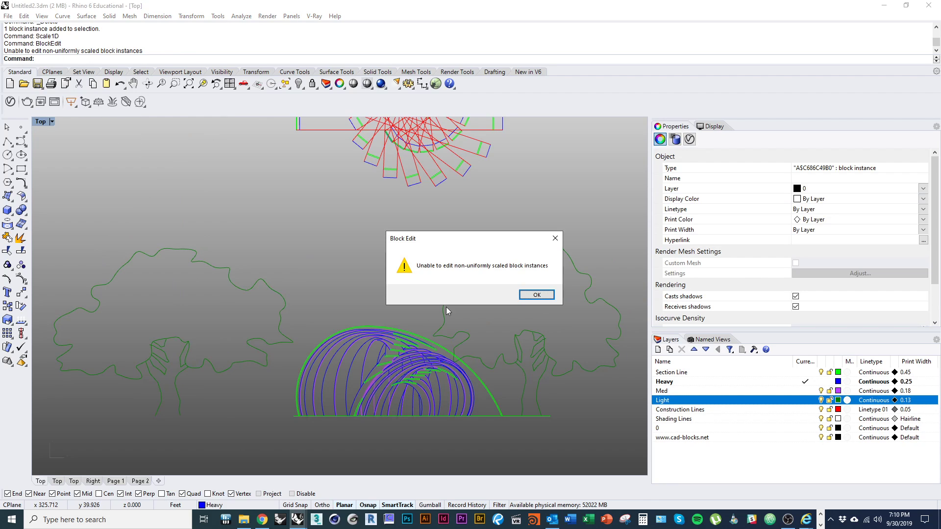
key("Return")
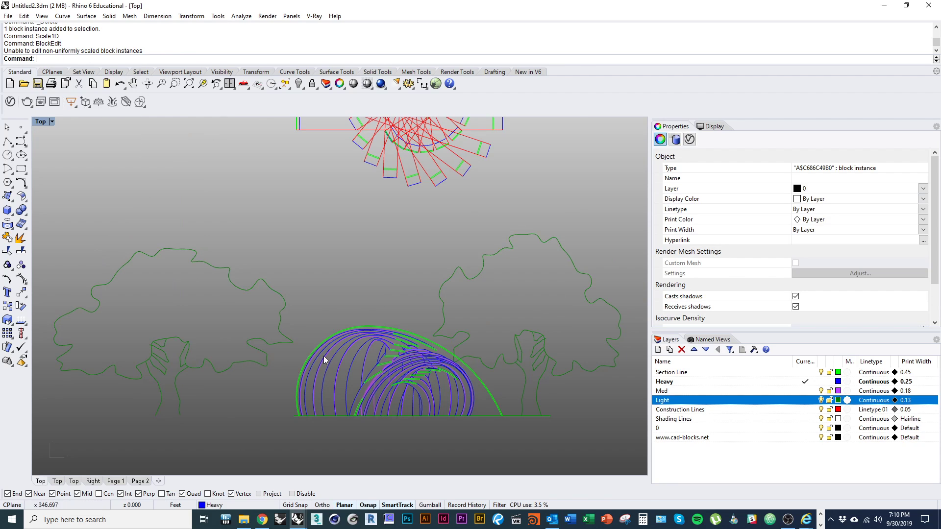
Undo the left tree's one-directional scaling and the earlier block edit
key("ctrl+z")
left_click(529, 295)
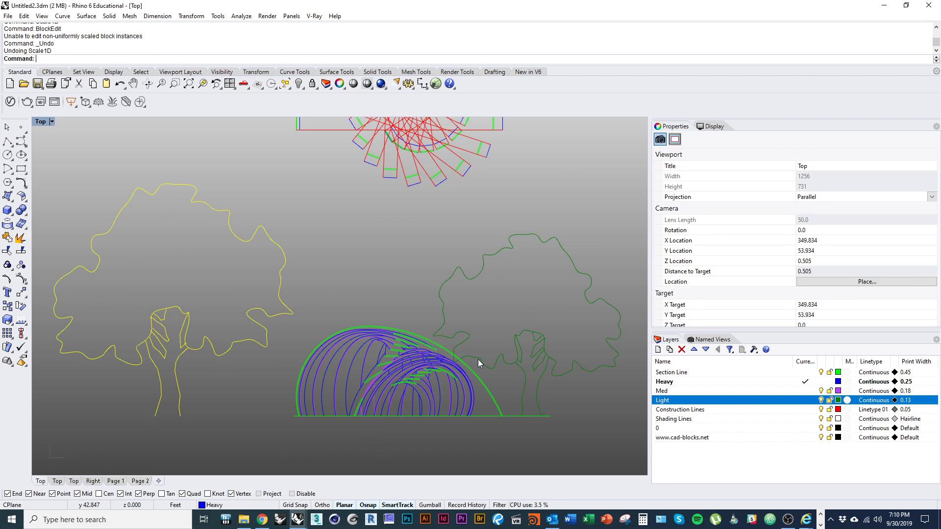
key("ctrl+z")
left_click(529, 296)
Copy the mirrored right tree horizontally to the left so its trunk stands behind the left part of the dome
left_click(416, 326)
right_click_drag(411, 329, 332, 300)
left_click(353, 344)
right_click_drag(353, 345, 392, 349)
scroll(387, 311, "up", 4)
left_click_drag(399, 312, 136, 310, "shift")
key("alt")
right_click_drag(174, 230, 257, 261)
key("Escape")
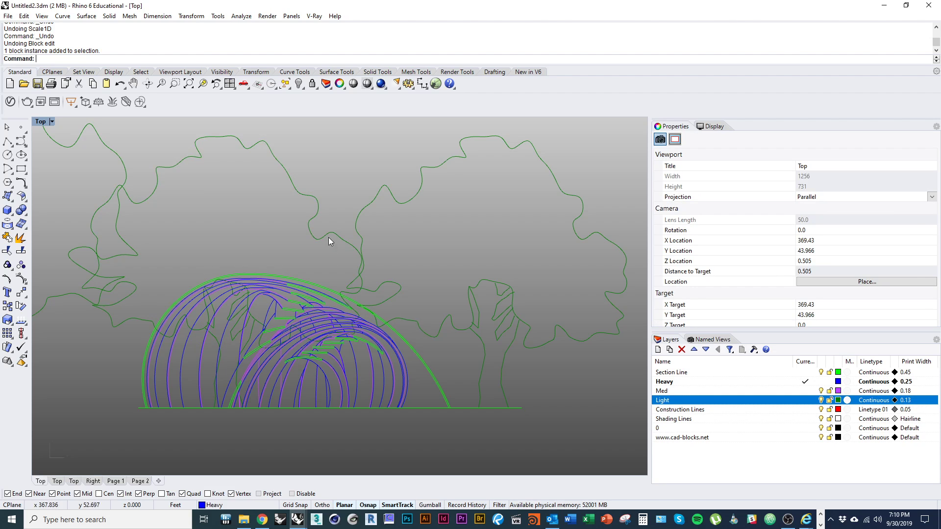
Move the copied tree further left so its trunk is outside the dome and its canopy overlaps the dome's left edge
left_click_drag(327, 237, 192, 258)
left_click(192, 259)
right_click_drag(197, 350, 246, 340)
scroll(190, 338, "up", 1)
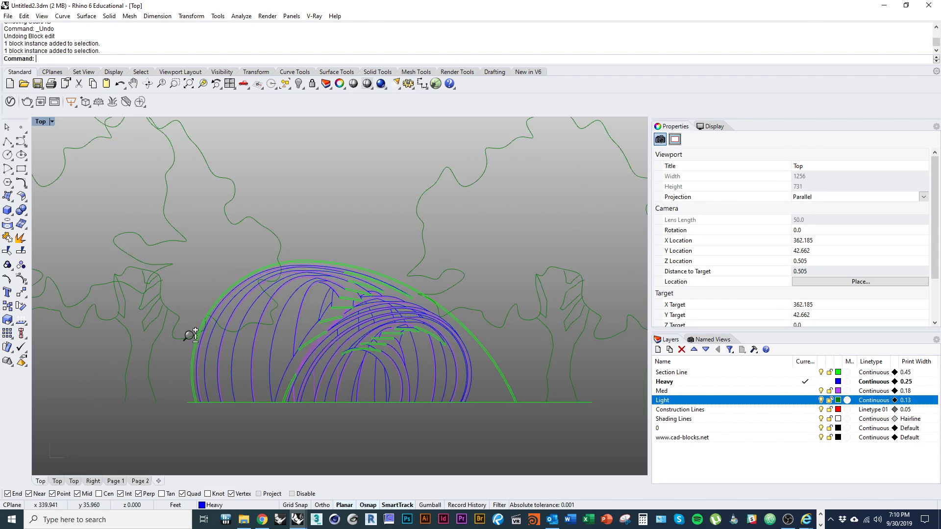
Explode the tree block that overlaps the dome's left edge into separate curves
scroll(189, 336, "up", 3)
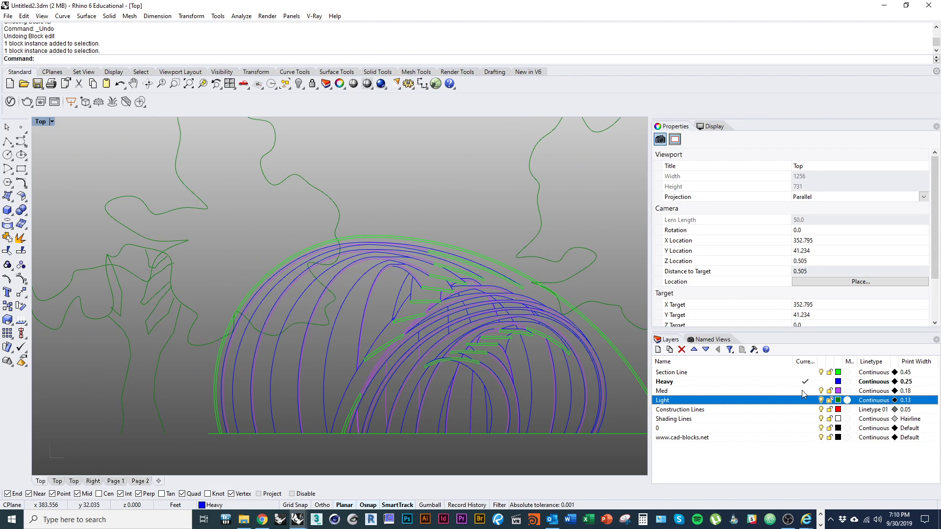
left_click(190, 343)
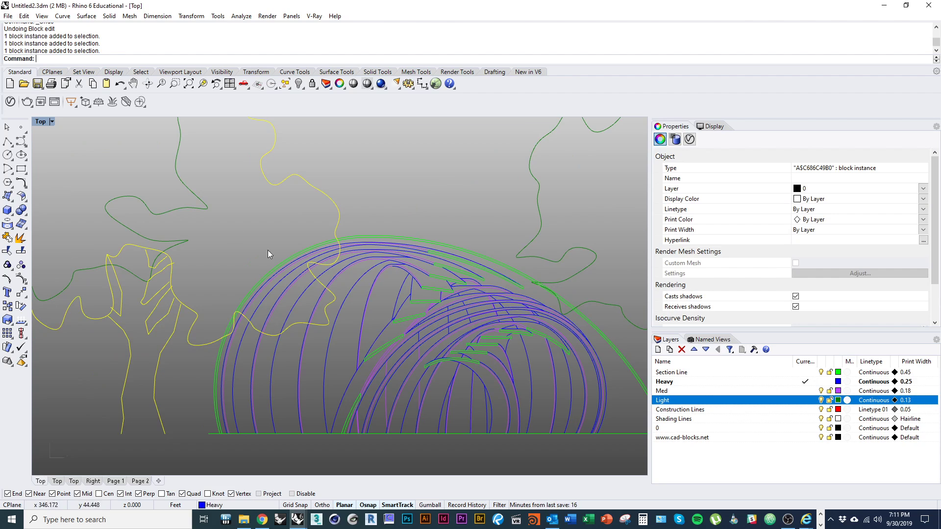
right_click_drag(187, 290, 205, 319)
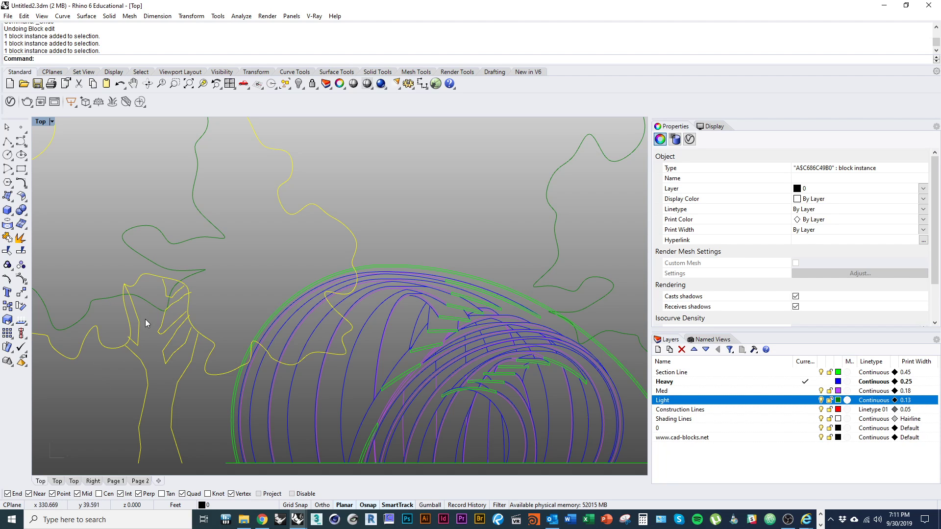
scroll(145, 319, "down", 3)
scroll(374, 314, "up", 5)
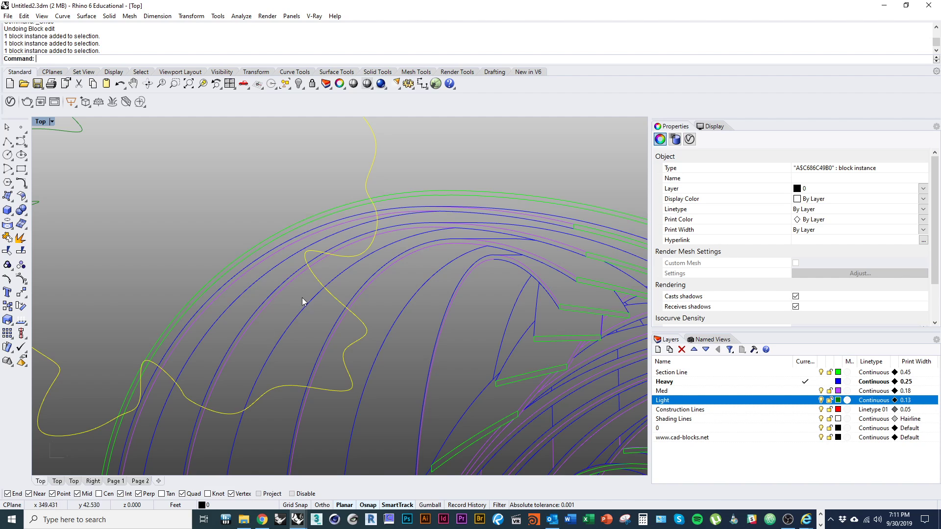
scroll(398, 326, "down", 2)
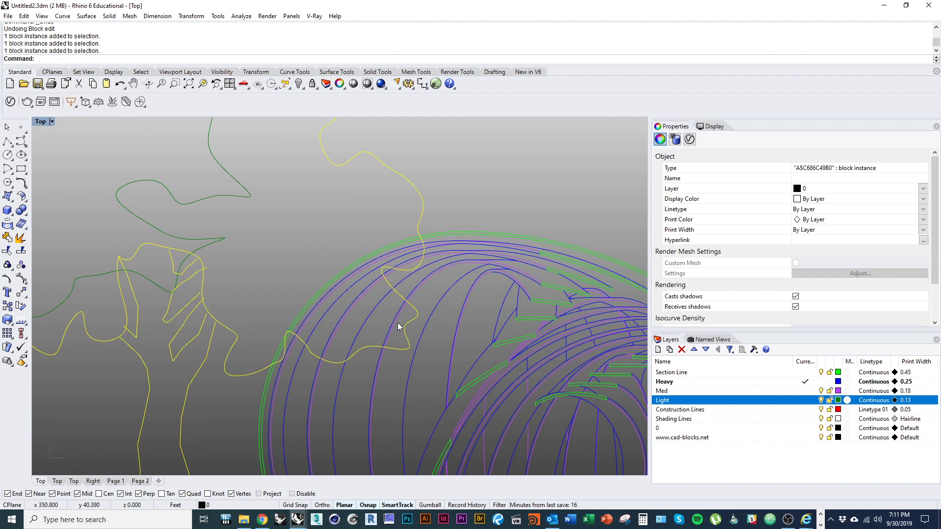
type("Explode")
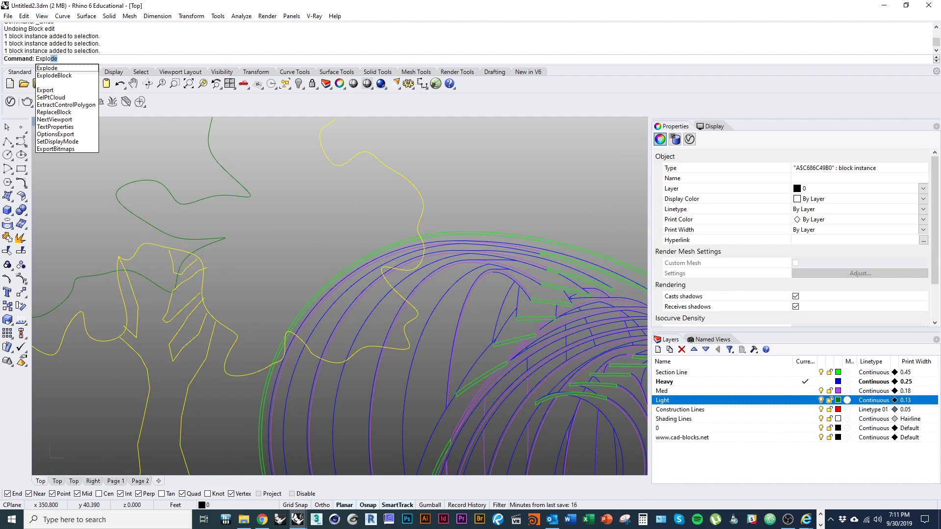
key("Return")
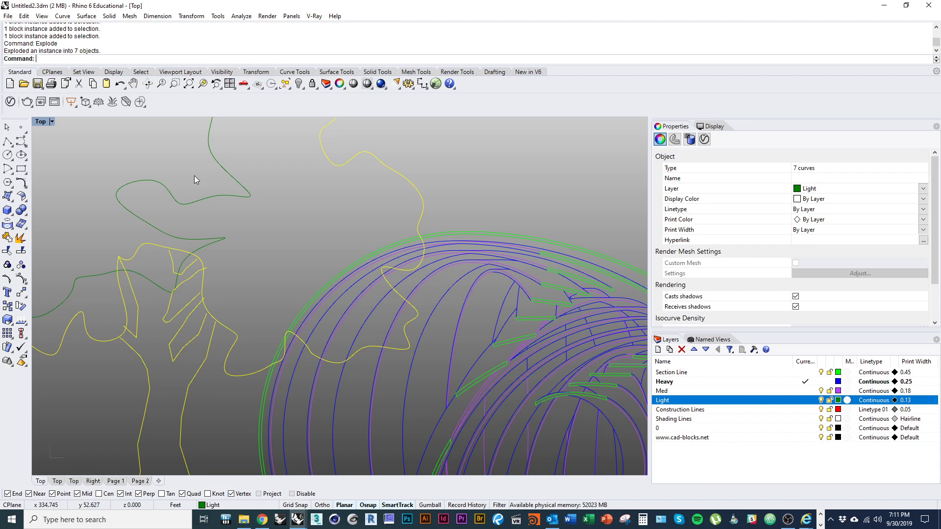
Check that the exploded tree's trunk and branch outlines can be selected as individual curves
left_click(284, 263)
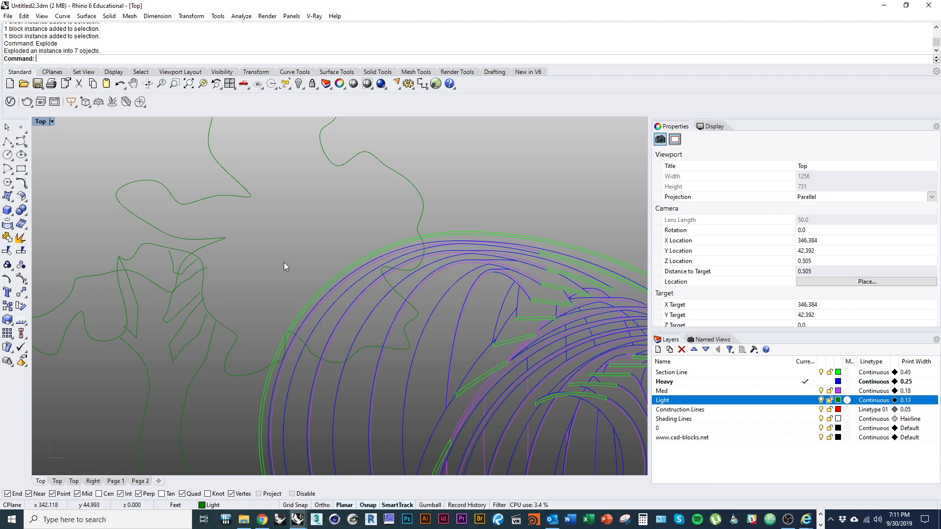
left_click(235, 326)
left_click(214, 340)
left_click(193, 340)
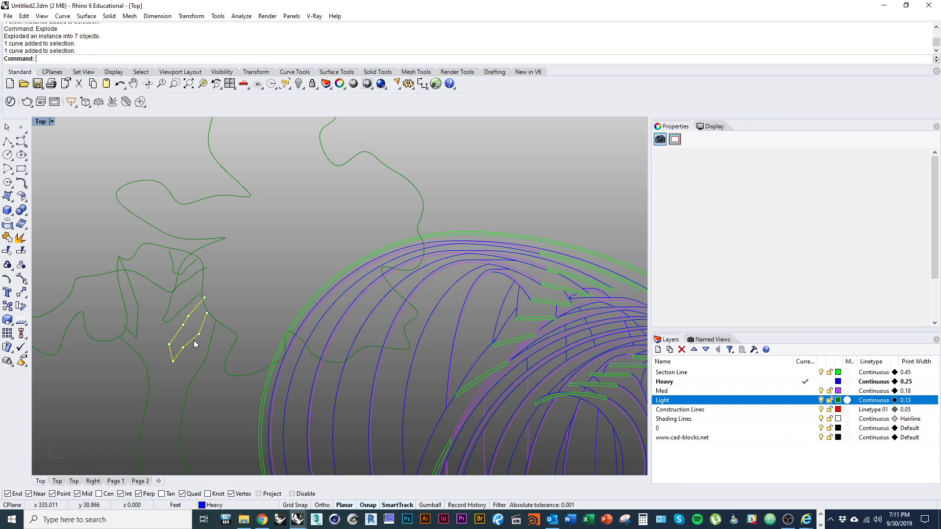
left_click(171, 324)
key("Escape")
Select the outermost Section Line curve of the dome and turn off the Med layer
scroll(202, 314, "up", 6)
left_click(223, 336)
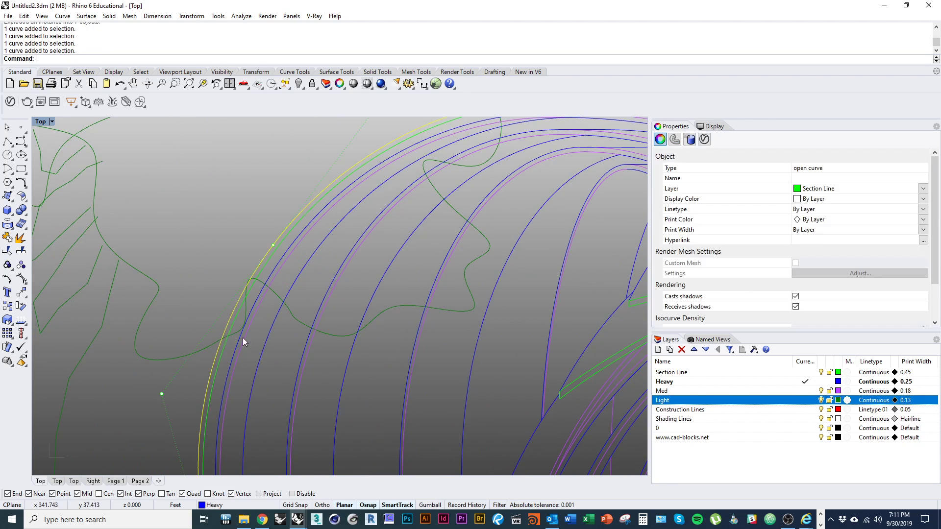
left_click(822, 390)
right_click_drag(445, 369, 354, 333)
scroll(354, 332, "down", 6)
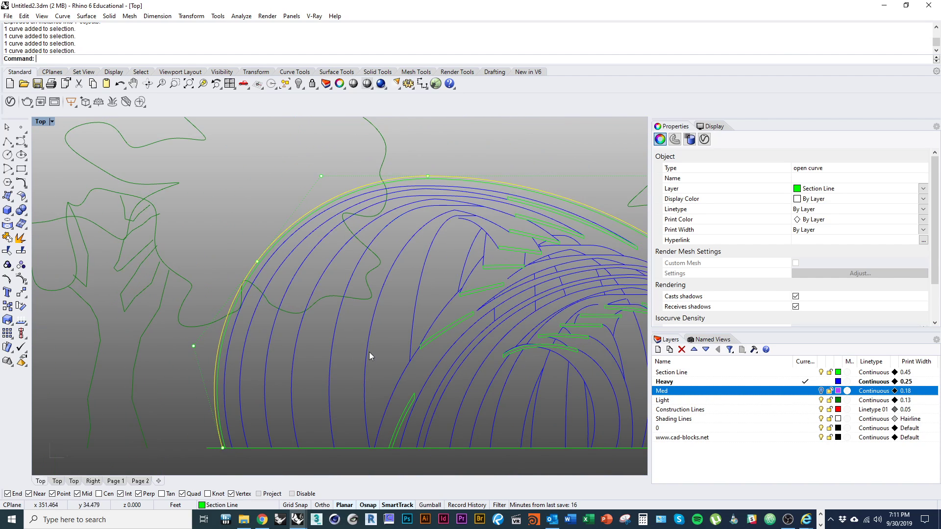
Trim the exploded tree's canopy curves in places inside the dome, using the dome's curves as cutting objects, and turn the Med layer back on
left_click_drag(369, 352, 206, 351)
key("ctrl+t")
scroll(218, 321, "up", 6)
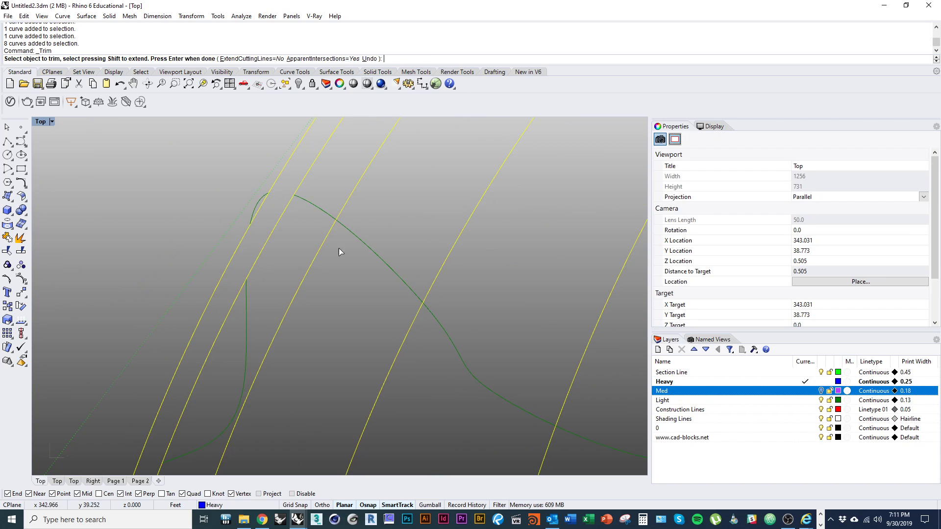
right_click_drag(413, 283, 340, 304)
scroll(392, 305, "down", 4)
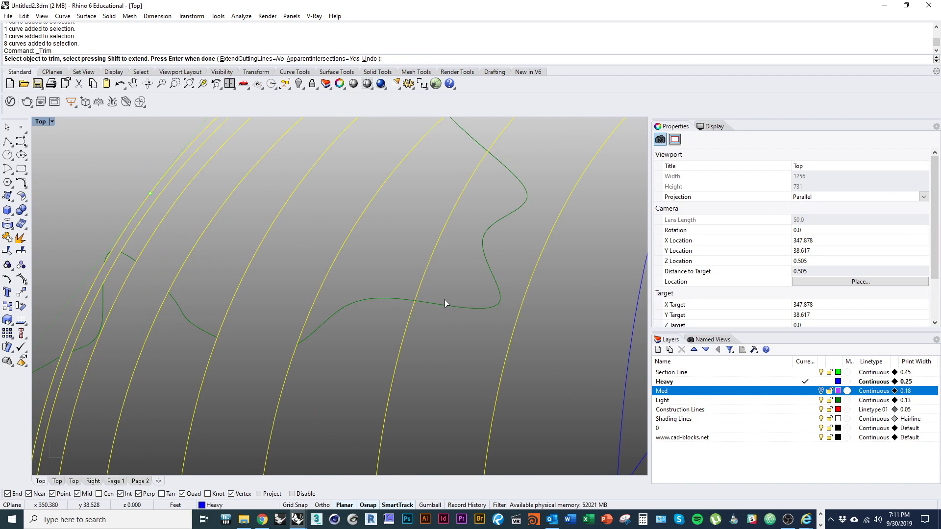
scroll(452, 298, "down", 3)
right_click_drag(466, 213, 450, 235)
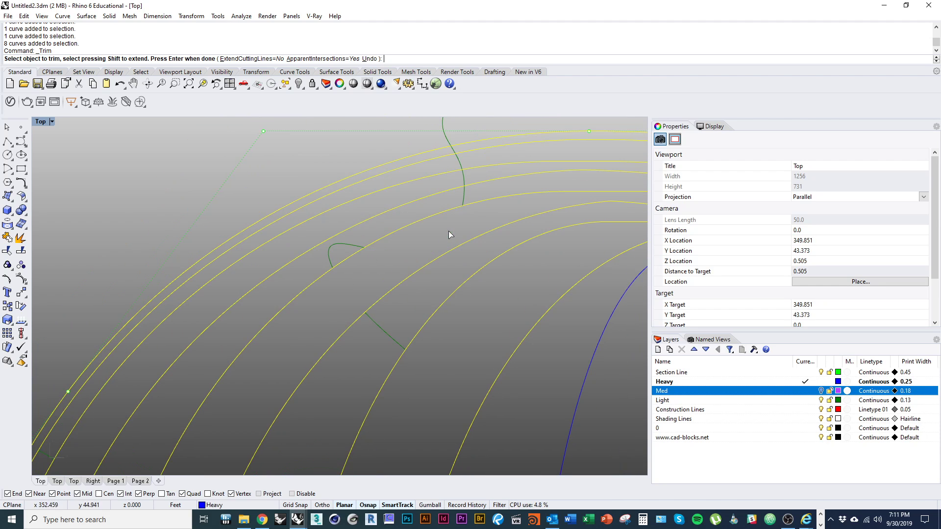
key("Return")
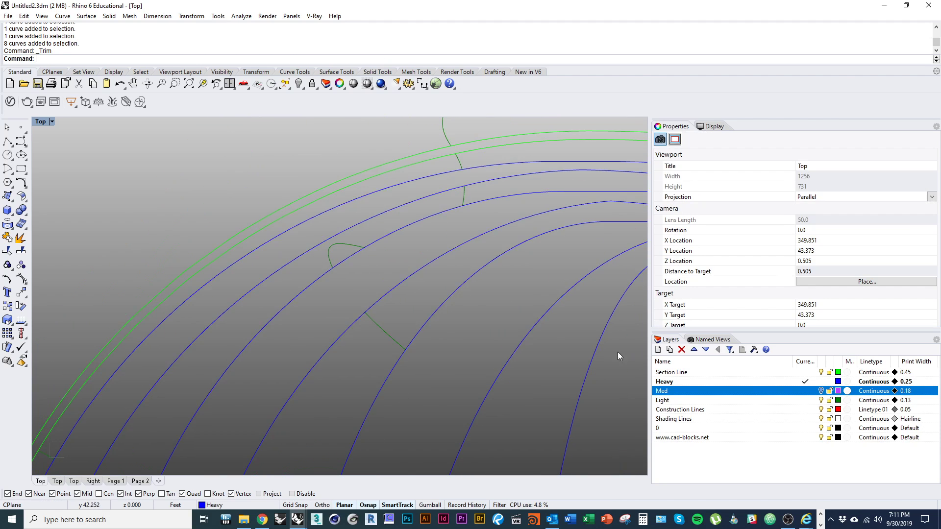
scroll(617, 352, "down", 2)
right_click_drag(510, 334, 413, 237)
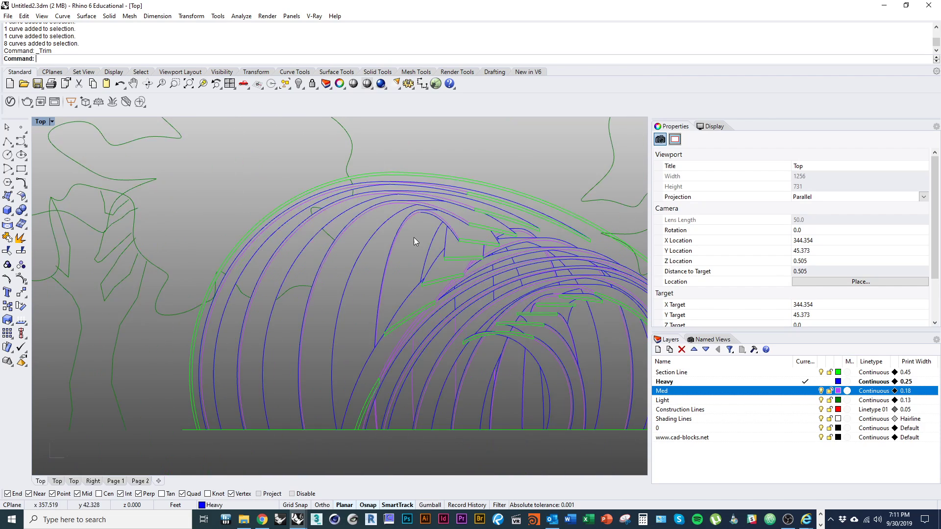
Check how the trimmed tree lines read against the dome on the Page 1 layout, and return to the Top view
right_click_drag(318, 338, 296, 330)
left_click(116, 482)
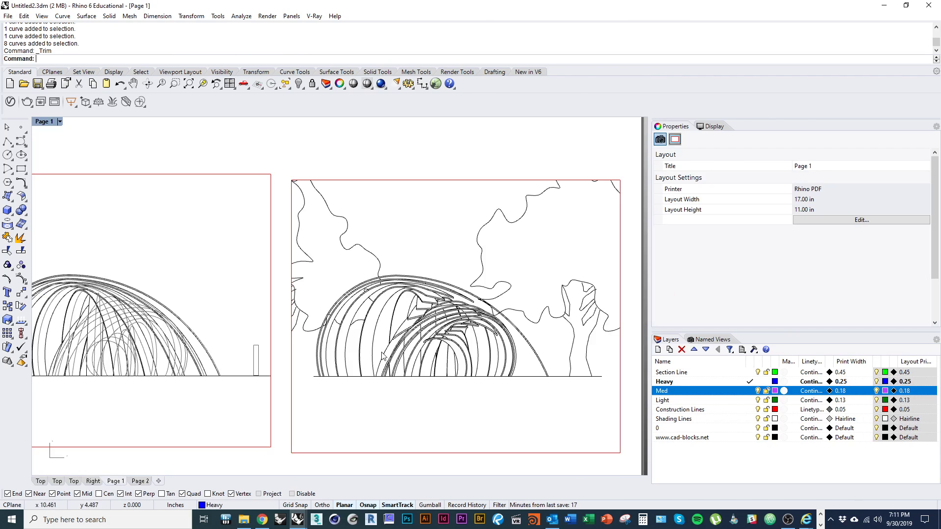
scroll(344, 251, "up", 5)
scroll(322, 372, "down", 4)
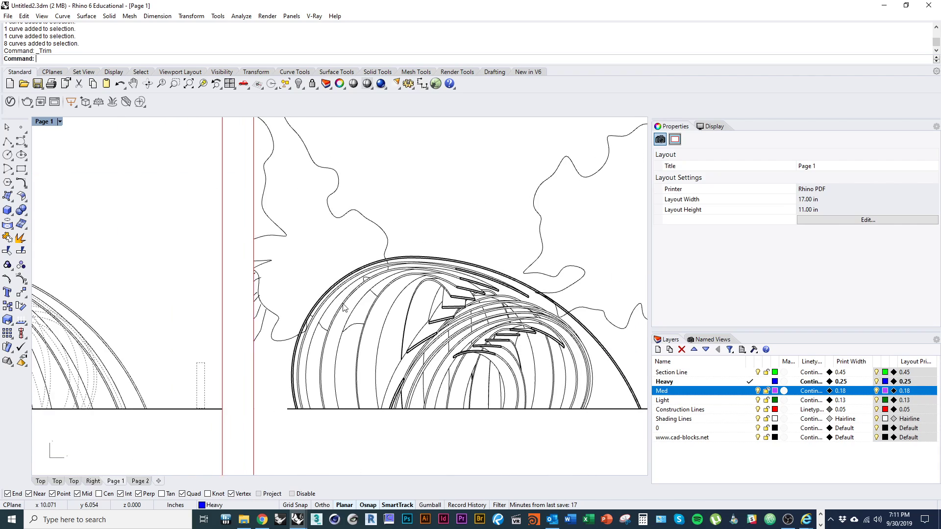
left_click(59, 482)
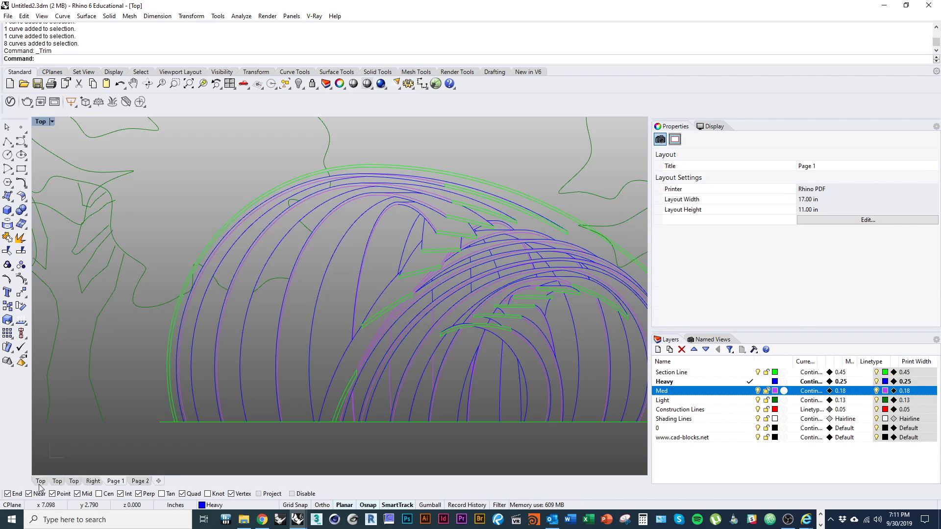
Close the simple-trees archive window, switch to the Downloads folder and refresh its file listing
scroll(221, 340, "down", 5)
key("alt+Tab")
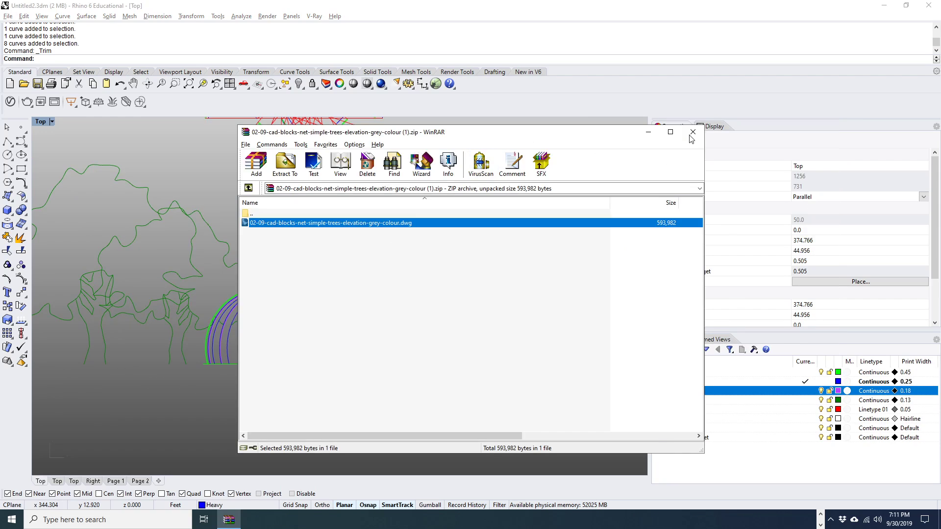
left_click(690, 136)
key("alt+Tab")
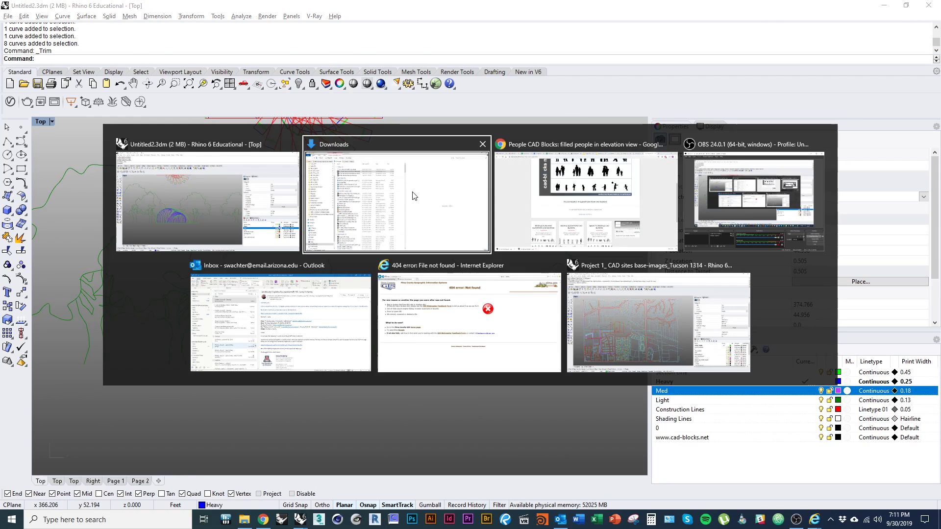
right_click(498, 158)
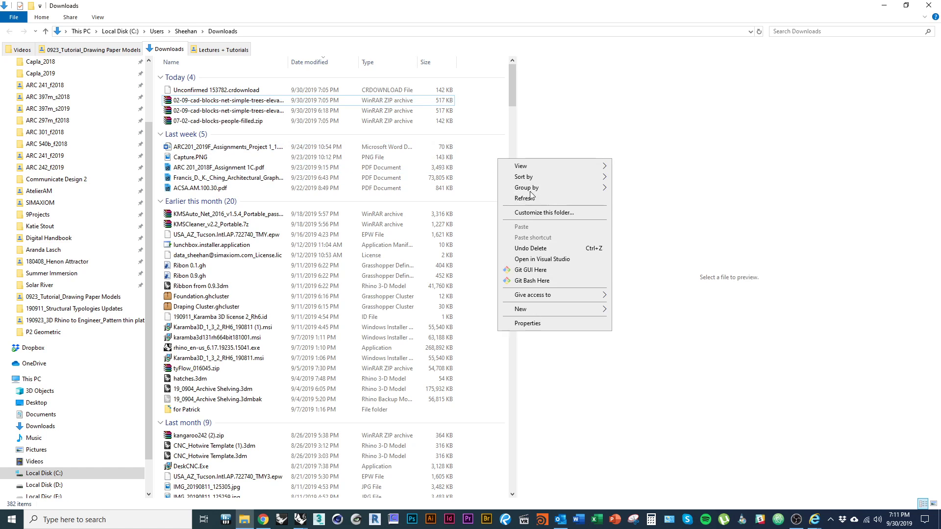
left_click(534, 200)
Open the 07-02-cad-blocks-people-filled.zip archive and import 07-02-cad-blocks-people-filled.dwg into the Untitled2.3dm drawing in Rhino
left_click(241, 91)
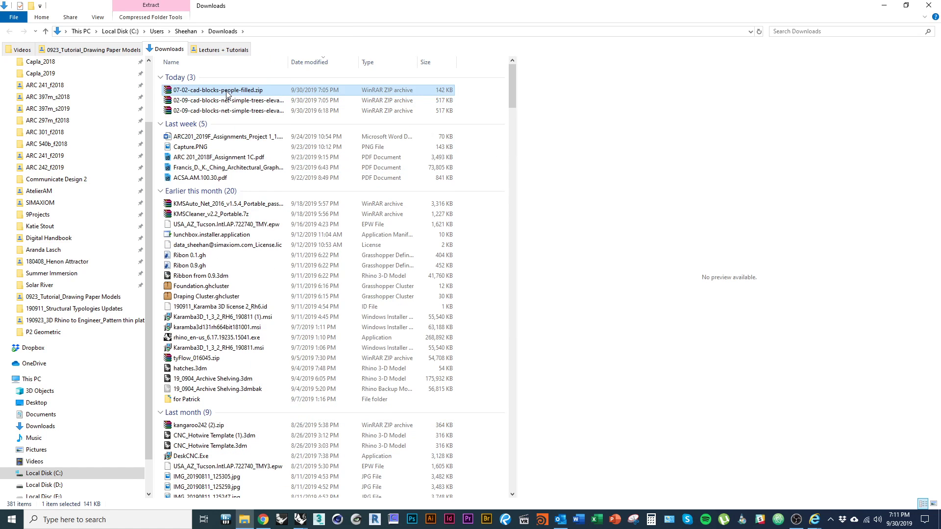
double_click(227, 91)
left_click(296, 223)
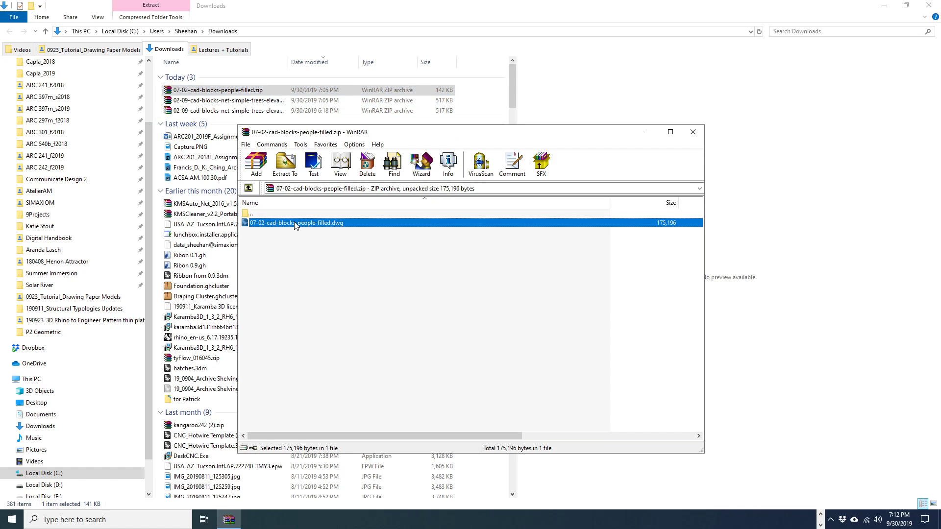
key("alt+Tab")
key("alt+Tab")
key("alt+Tab")
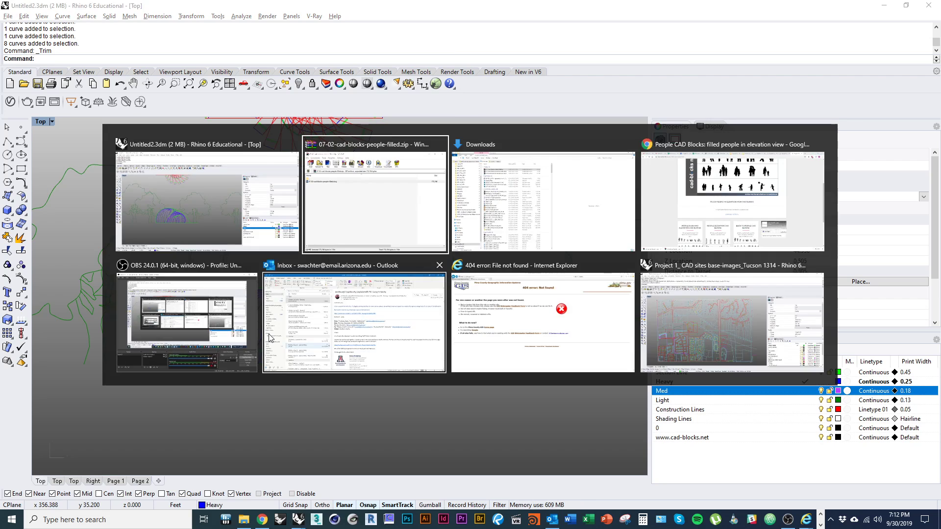
left_click_drag(179, 184, 181, 186)
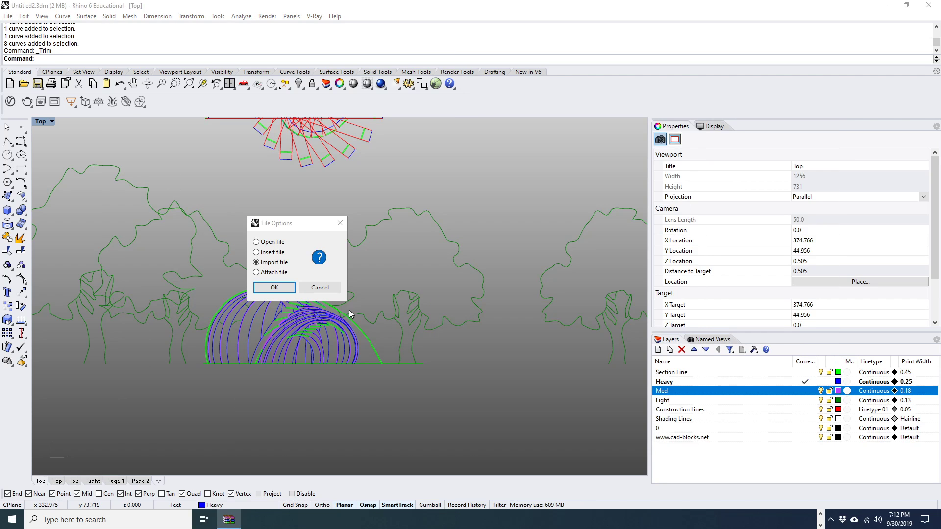
left_click(277, 290)
left_click(426, 346)
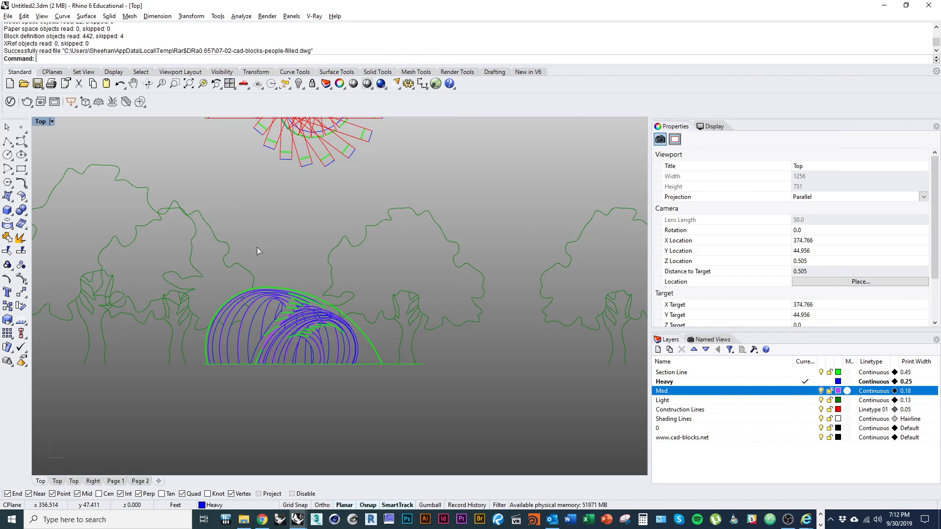
Locate the newly imported people blocks and delete the stray block instance that lies apart from the figures
scroll(294, 316, "down", 6)
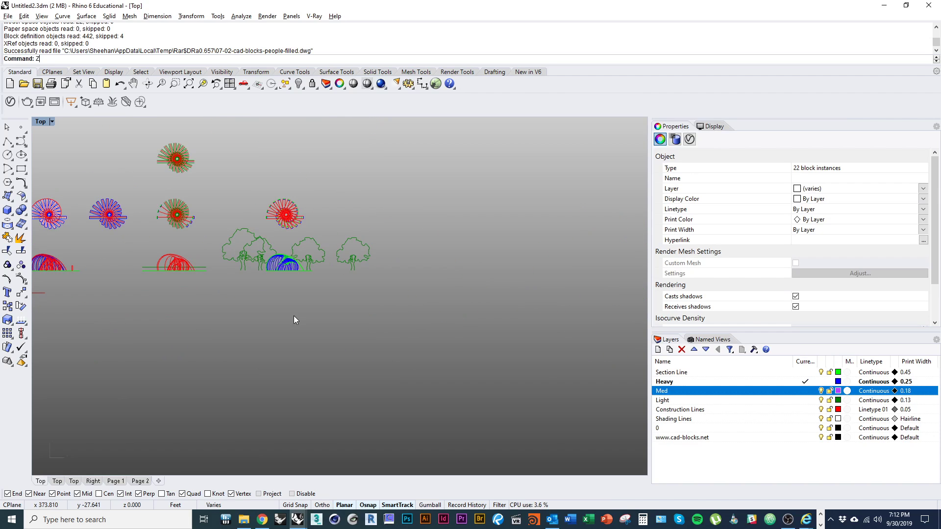
type("z")
key("Return")
type("s")
key("Return")
mouse_move(324, 316)
right_mouse_down()
mouse_move(342, 238)
mouse_move(320, 311)
right_mouse_up()
left_click_drag(547, 276, 272, 149)
type("d")
key("Return")
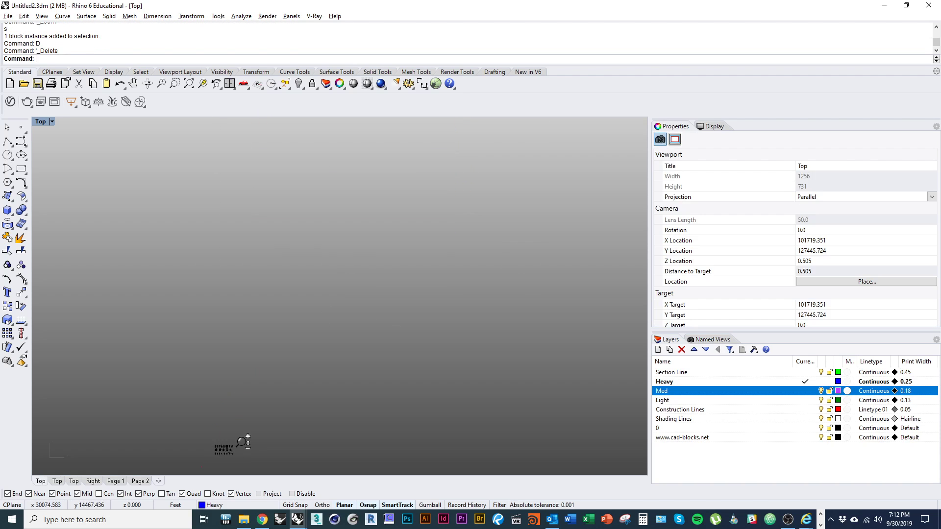
Delete the middle and lower rows of the imported people silhouettes
scroll(245, 441, "up", 6)
scroll(298, 264, "up", 2)
right_click_drag(248, 368, 353, 305)
scroll(273, 279, "up", 4)
right_click_drag(209, 266, 302, 273)
scroll(304, 300, "up", 2)
scroll(294, 282, "down", 3)
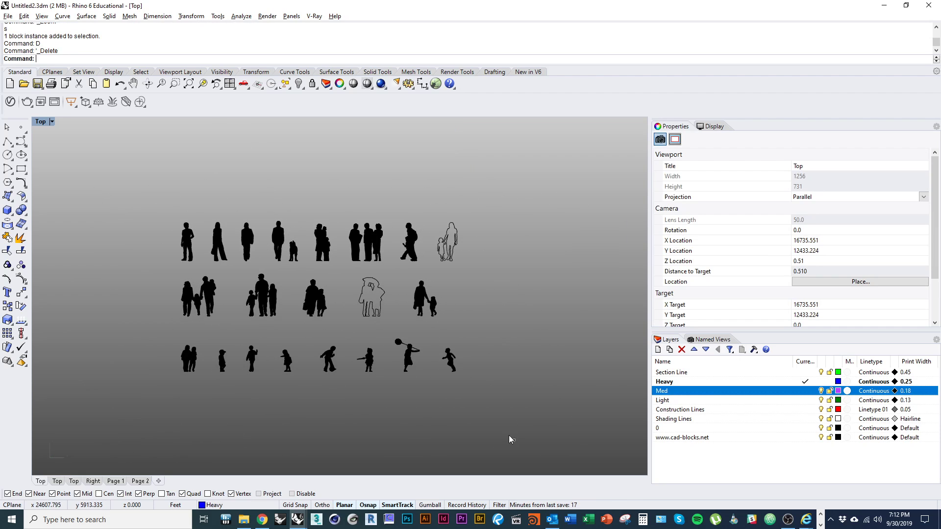
left_click_drag(510, 439, 124, 268)
type("d")
key("Return")
Delete the remaining silhouettes in the upper row on both sides of the man with the dog
left_click_drag(486, 269, 329, 216)
type("d")
key("Return")
type("d")
key("Return")
left_click_drag(258, 278, 179, 216)
type("d")
key("Return")
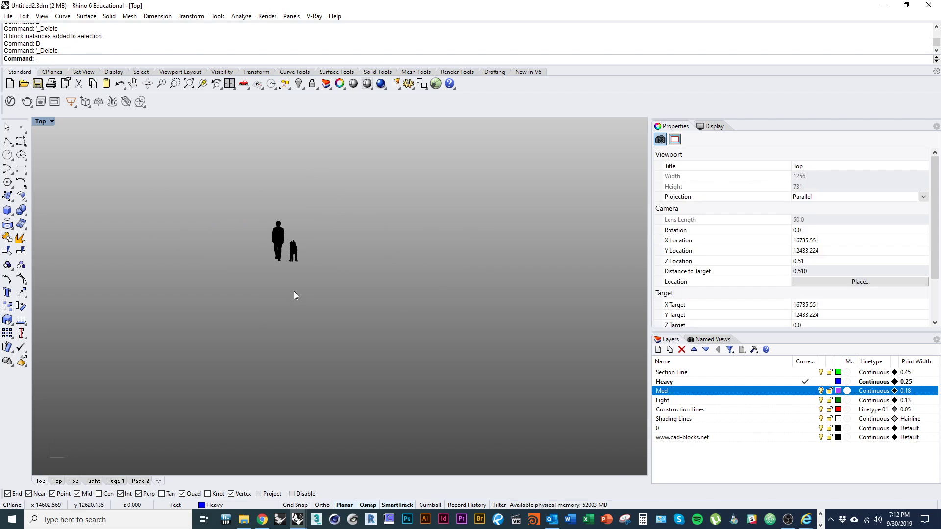
Move the man-and-dog block from a point at the figures' feet to the origin 0,0
right_click_drag(293, 291, 316, 283)
left_click_drag(340, 283, 274, 205)
type("m")
key("Return")
left_click(301, 252)
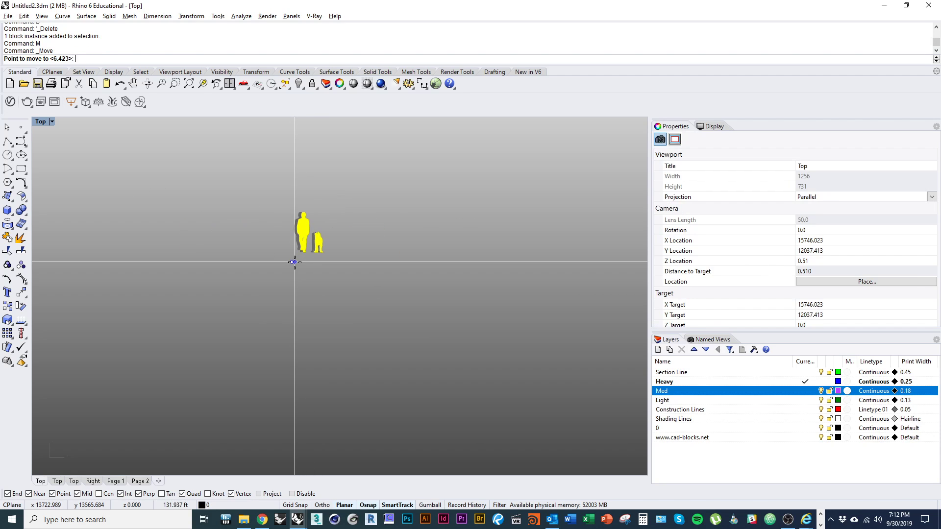
type("0,0")
key("Return")
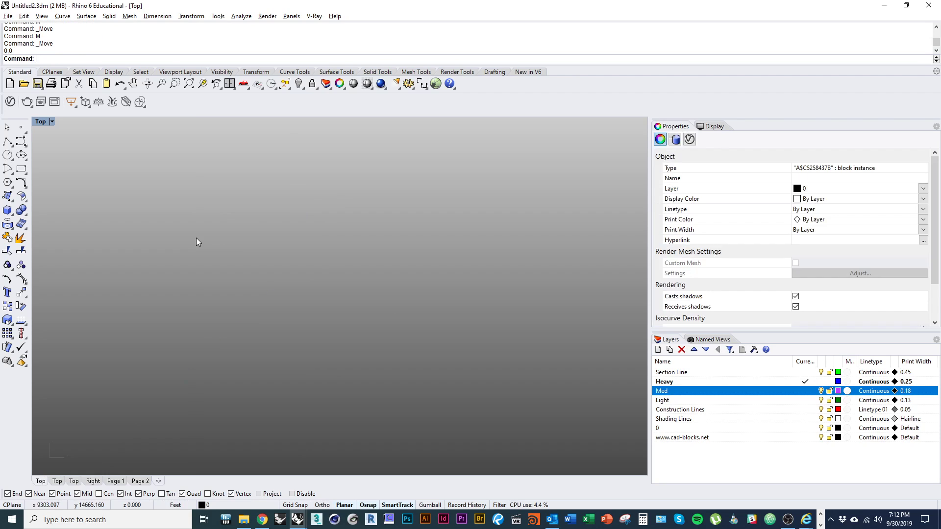
Scale the man-and-dog block down by reference to a small fraction of its size, using the man's foot as base point
type("z")
key("Return")
type("s")
key("Return")
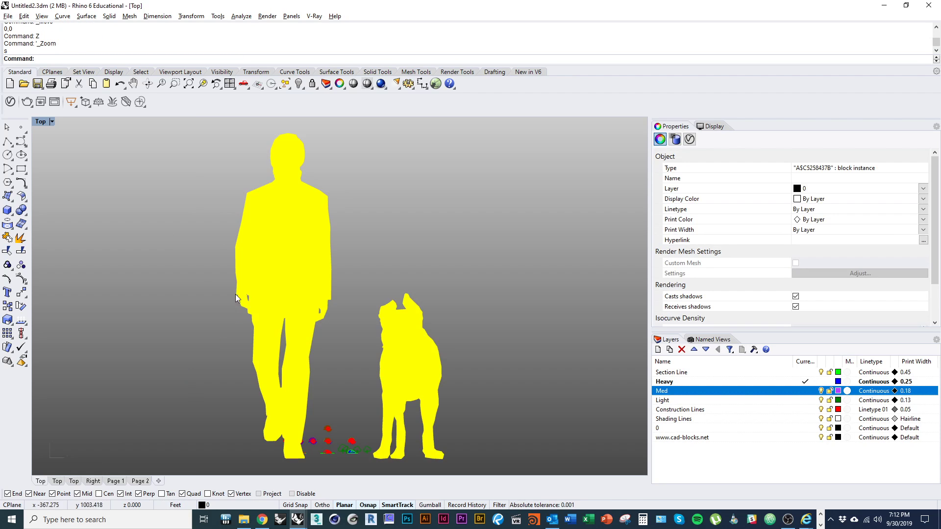
right_click_drag(235, 294, 233, 252)
type("scale")
key("Return")
left_click(235, 251)
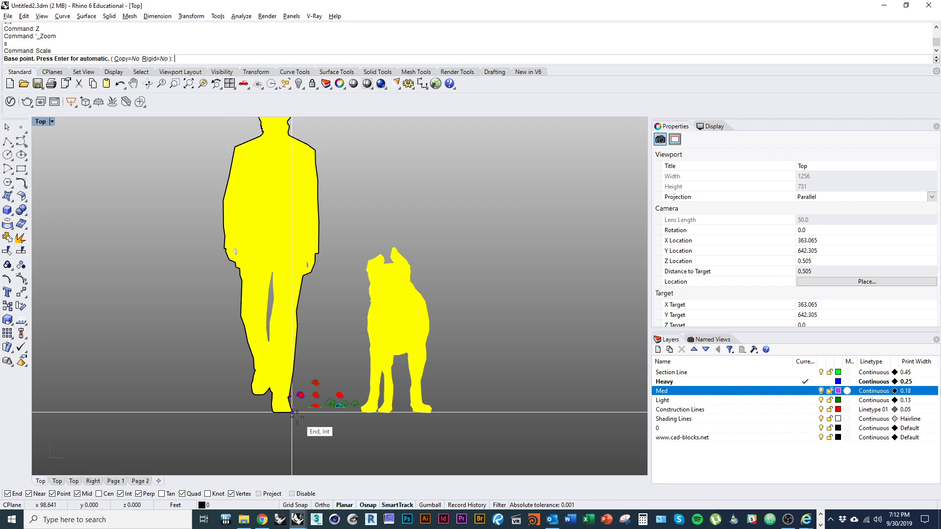
left_click(424, 184)
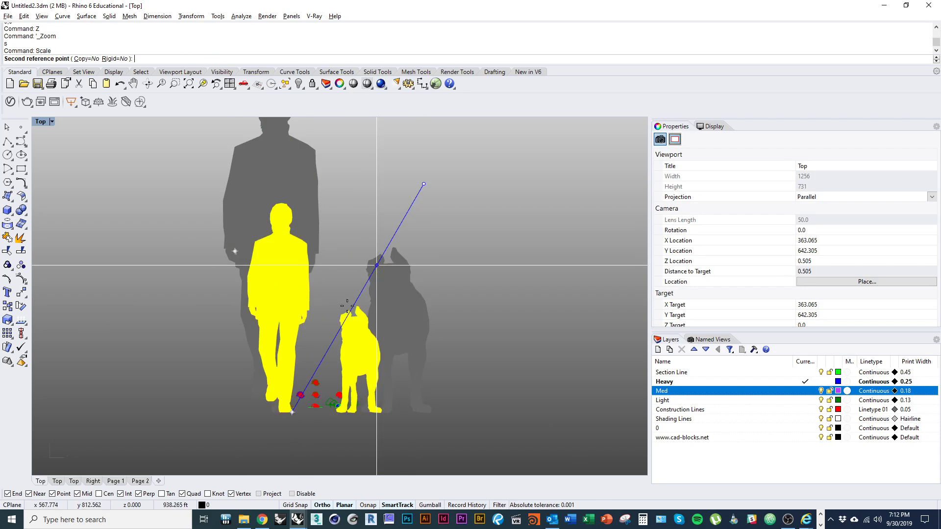
left_click(292, 418)
Place the scaled-down man-and-dog block at ground-line level beside the red dome elevation
type("zsa")
key("Return")
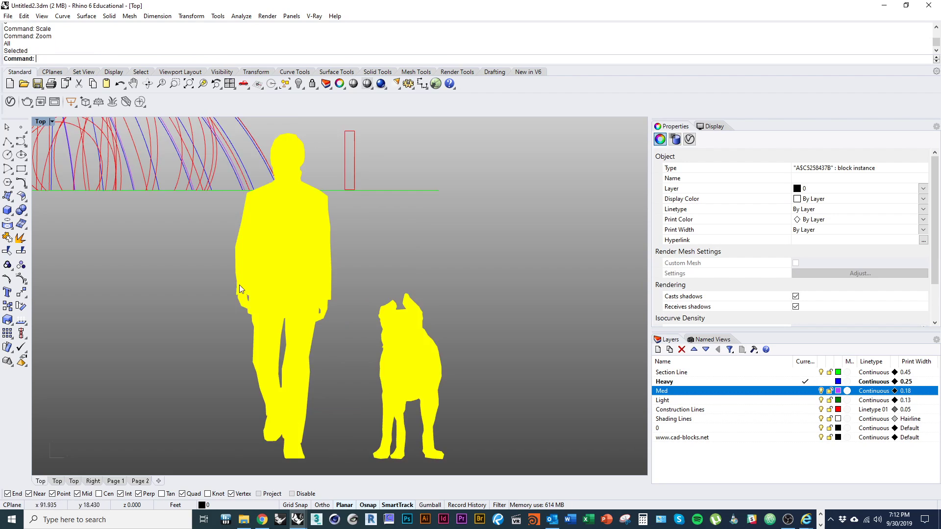
scroll(196, 314, "down", 12)
scroll(187, 355, "up", 8)
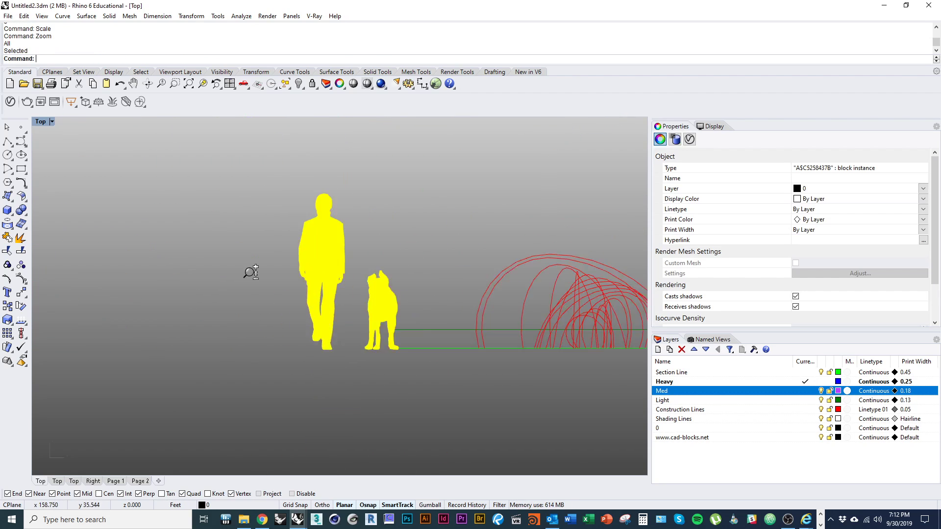
key("Escape")
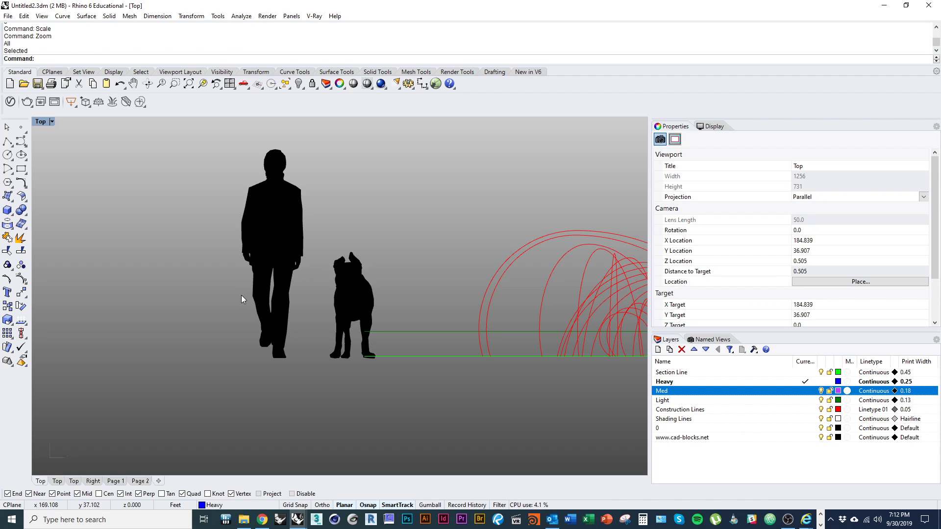
Create a bounding box around the man-and-dog block with the World coordinate system and Solids output
left_click(265, 308)
right_click_drag(294, 336, 254, 425)
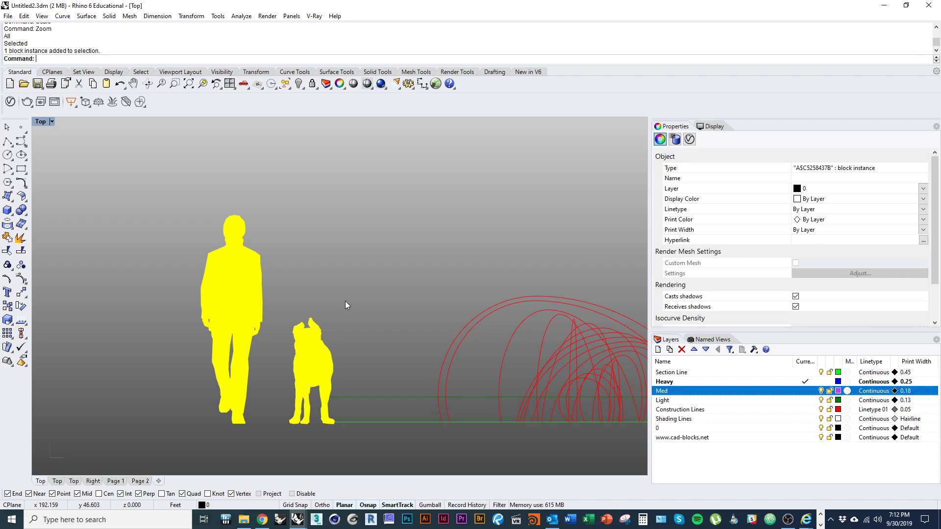
type("Bounding")
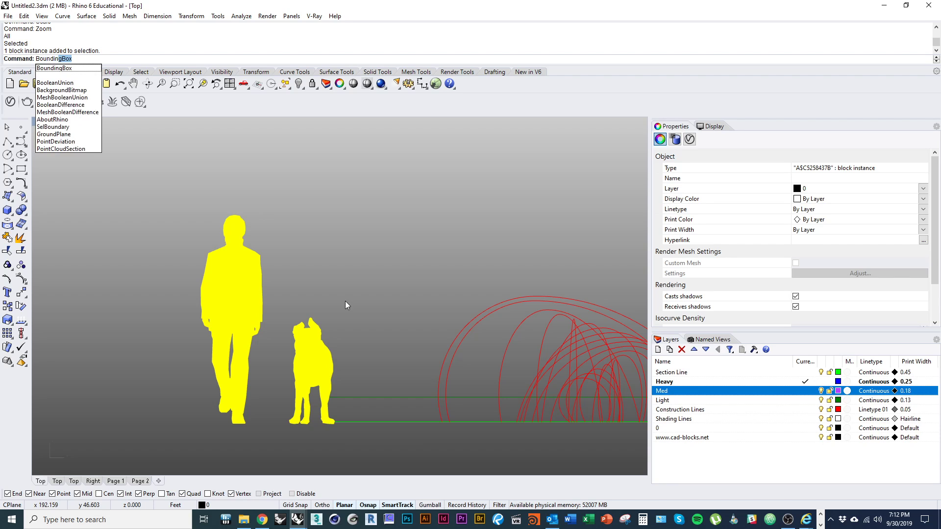
type("Box")
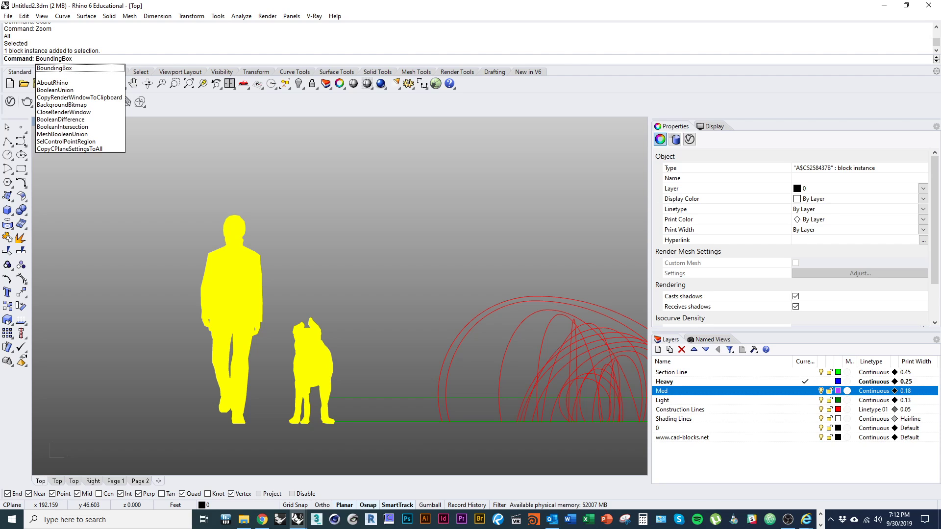
key("Return")
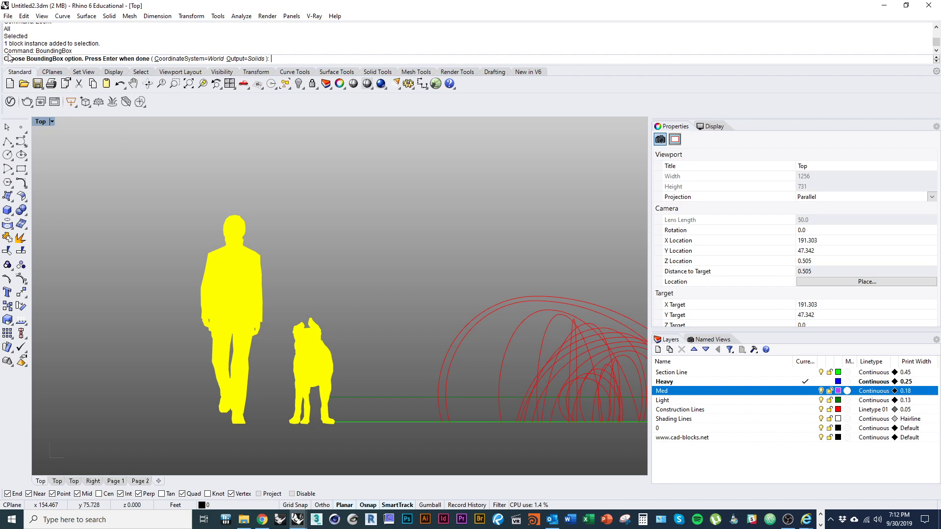
key("Return")
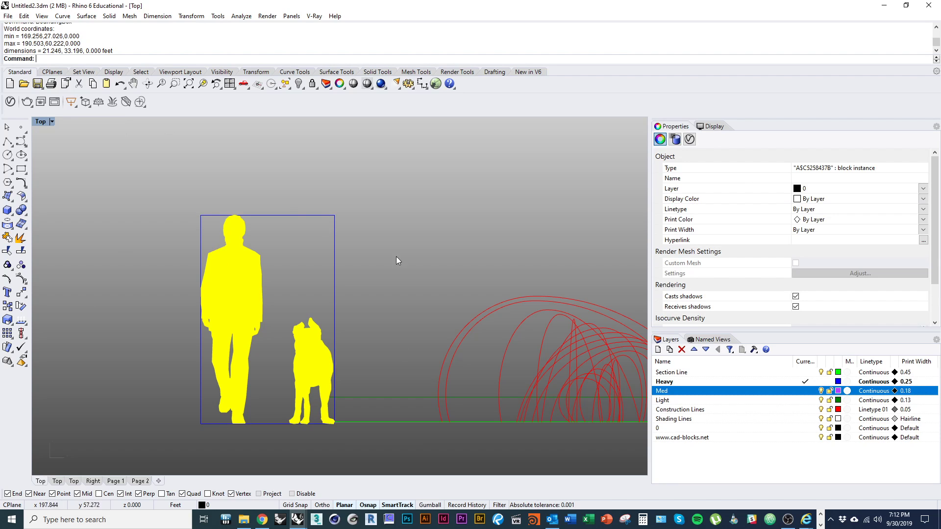
Scale the man-and-dog block together with its bounding rectangle to a height of 6 feet, from the rectangle's lower-left corner
left_click_drag(277, 471, 240, 408)
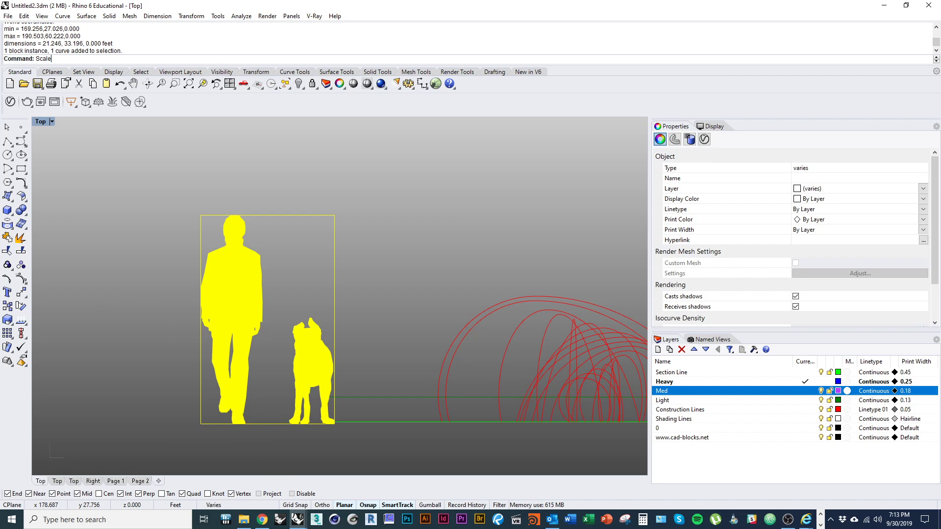
type("Scale")
key("Return")
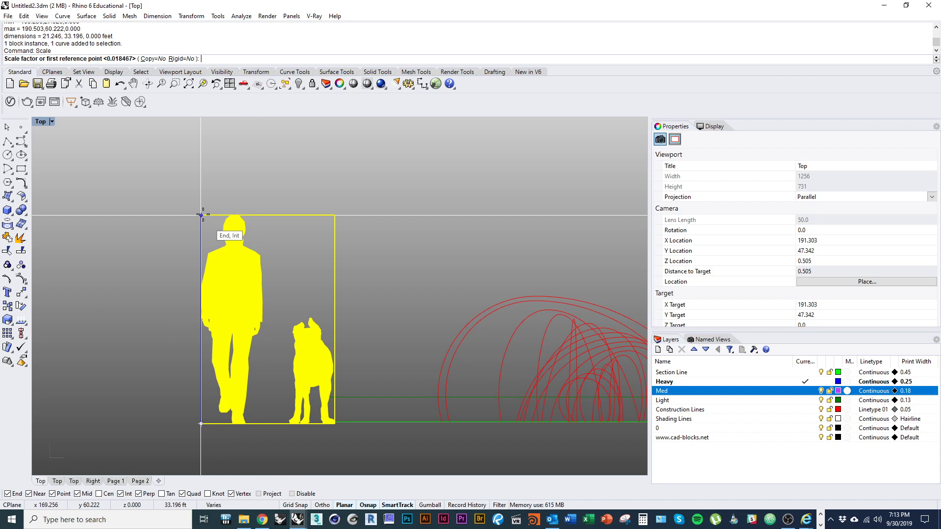
left_click(201, 215)
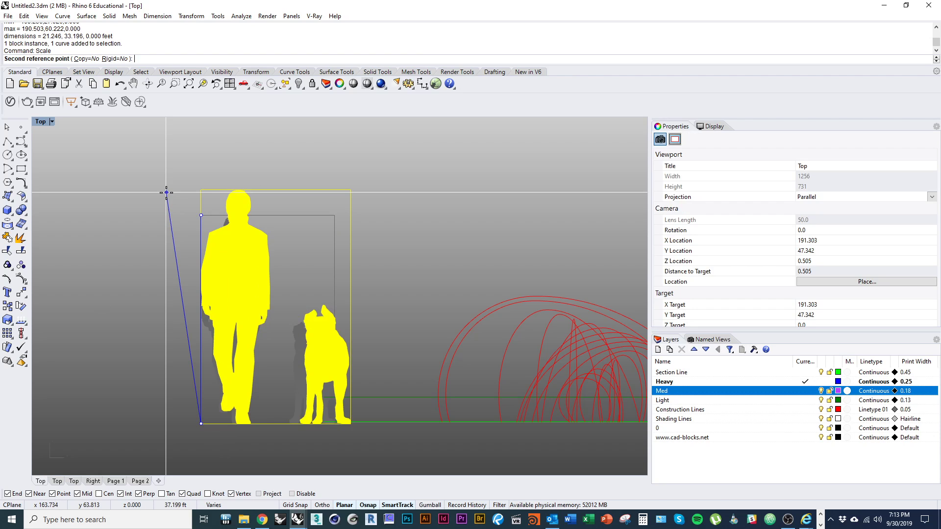
type("6")
key("Return")
right_click_drag(220, 289, 127, 255)
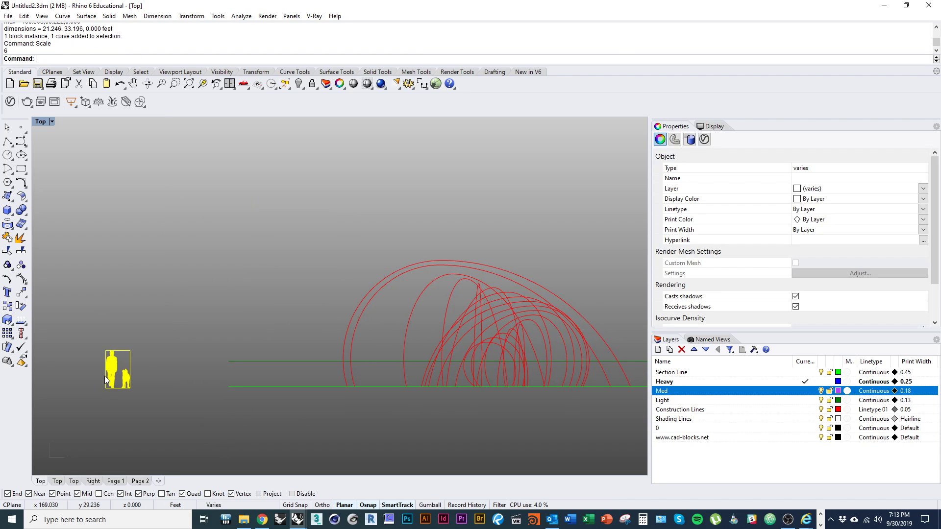
Move the scaled man-and-dog block and its bounding rectangle over to the detailed dome elevation with the trees
left_click_drag(230, 387, 202, 390)
scroll(202, 390, "down", 8)
right_click_drag(270, 441, 140, 396)
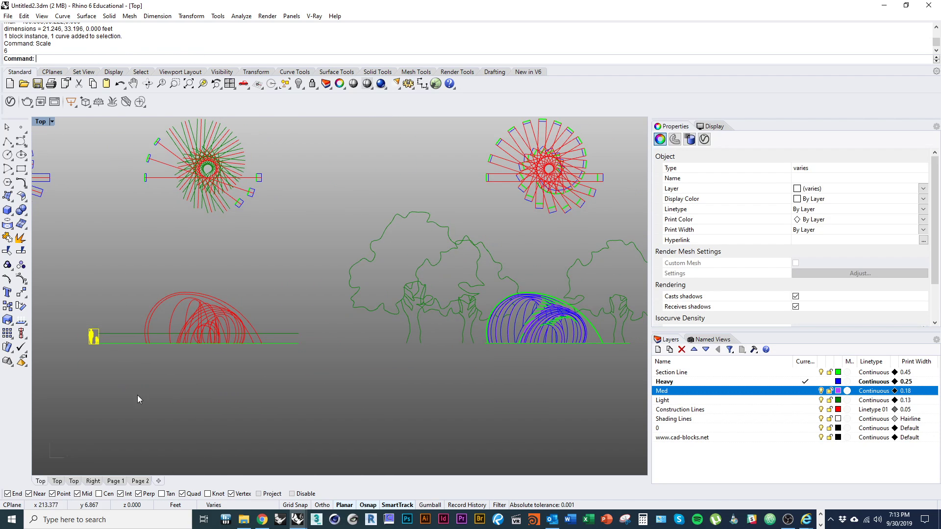
type("m")
key("Return")
left_click(115, 391)
left_click(562, 377)
scroll(527, 275, "up", 10)
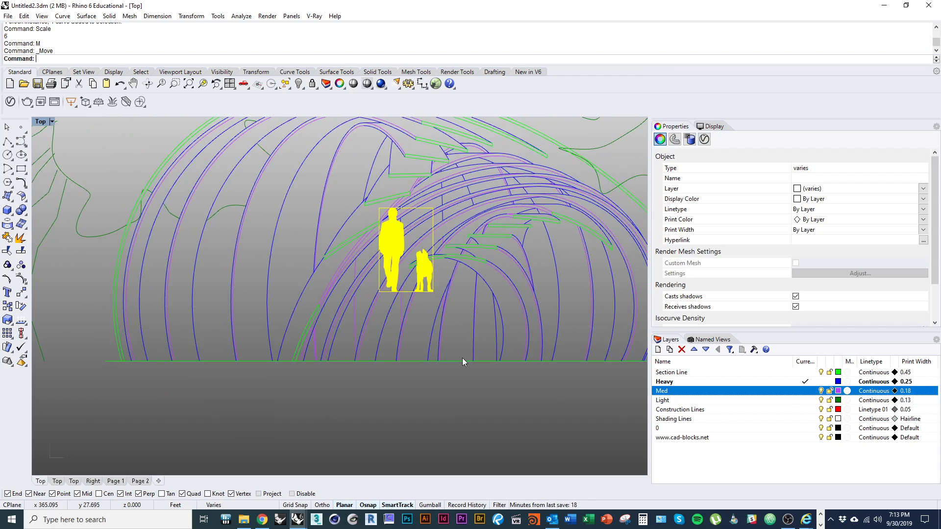
Move the block and its rectangle down onto the ground line beneath the dome's small inner arch
type("m")
key("Return")
scroll(437, 318, "up", 6)
left_click(428, 270)
left_click(492, 399)
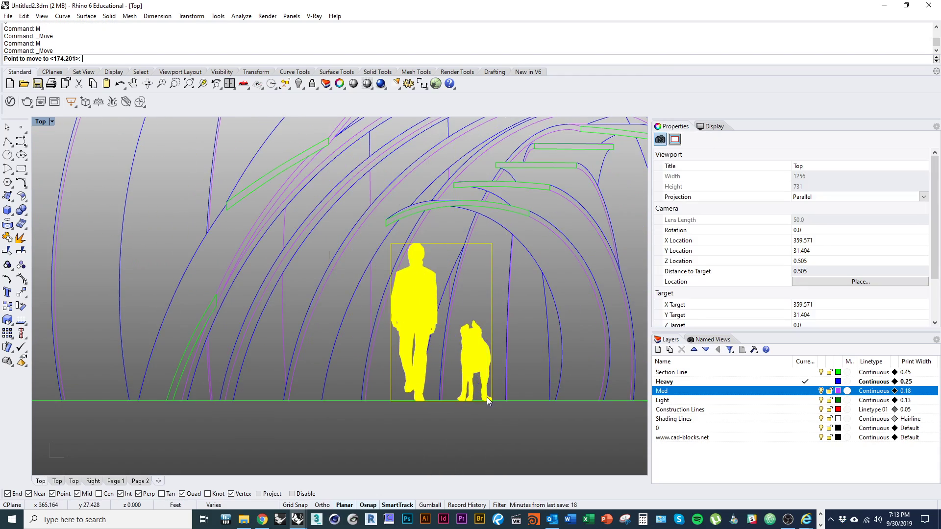
Delete the bounding rectangle around the man and dog
key("Escape")
left_click(490, 293)
type("d")
key("Return")
right_click_drag(464, 338, 410, 349)
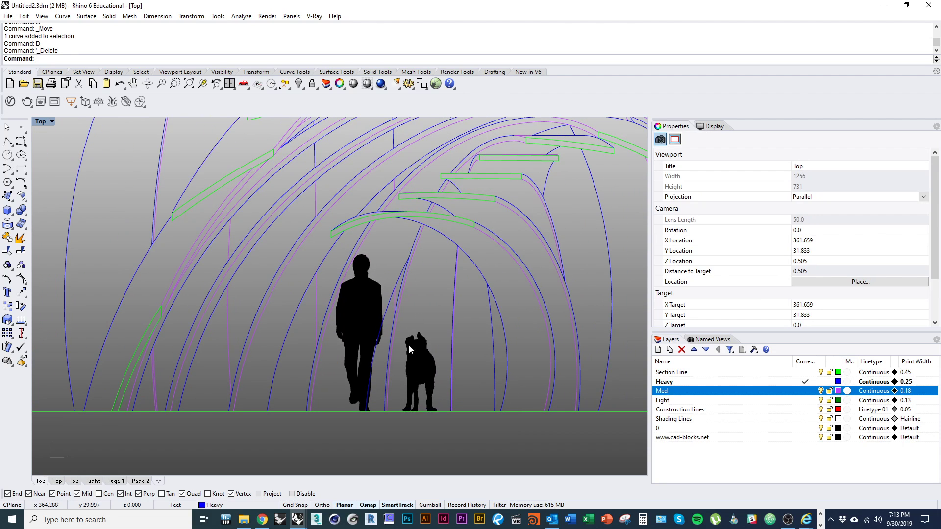
Edit the man-and-dog block in place and change all its objects to the Construction Lines layer
double_click(420, 361)
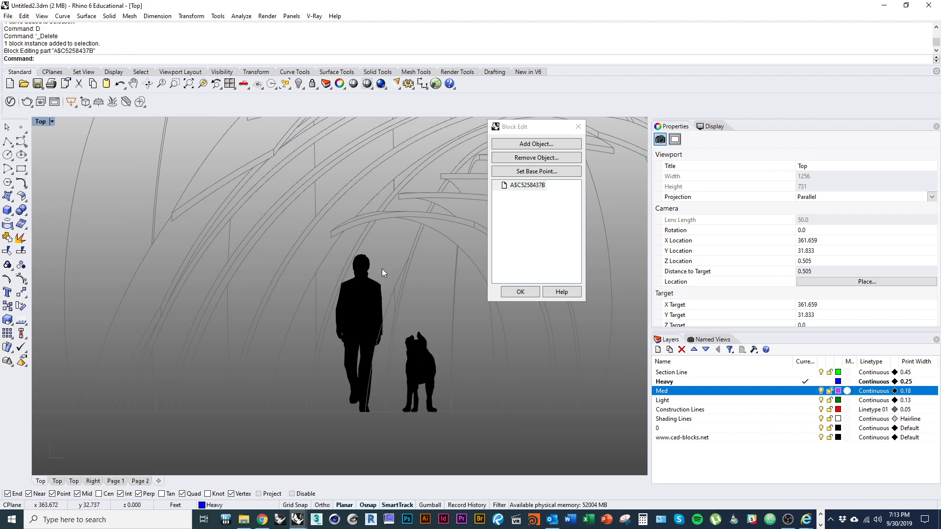
left_click(417, 376)
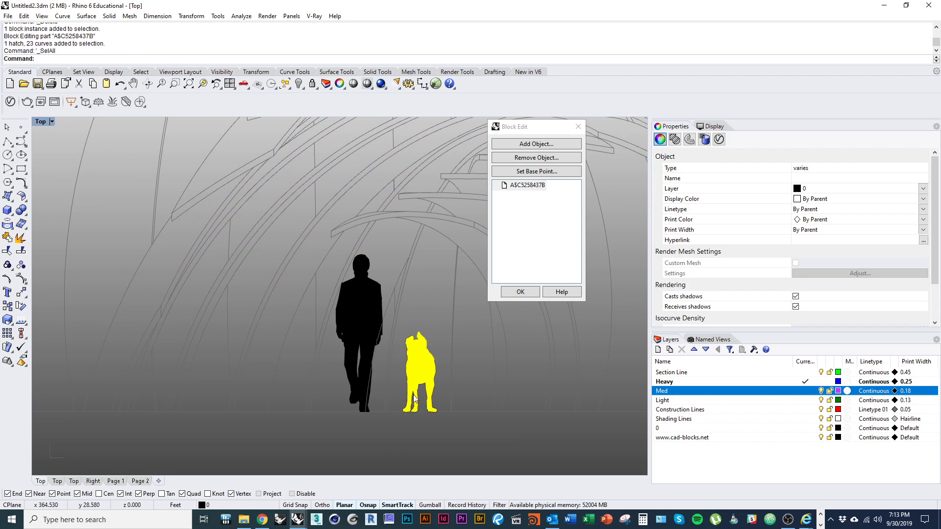
key("ctrl+a")
right_click(719, 401)
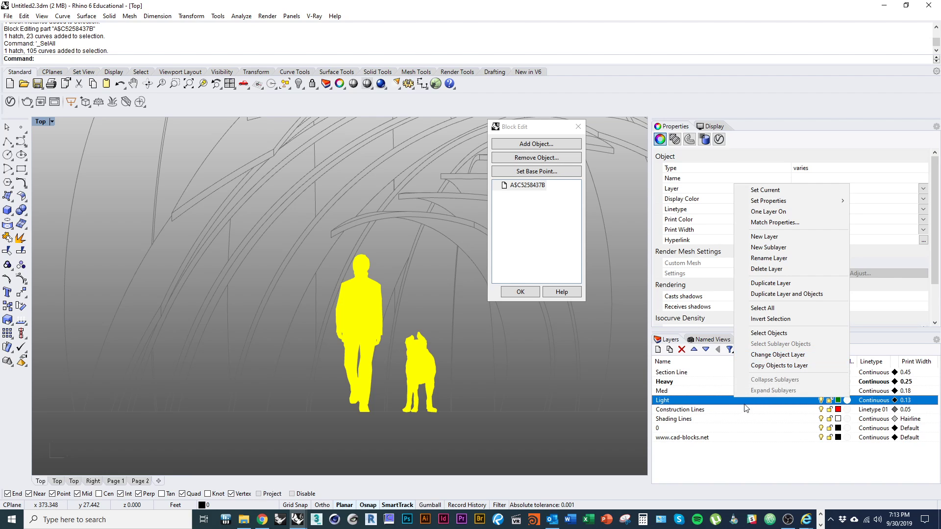
right_click(745, 410)
left_click(773, 364)
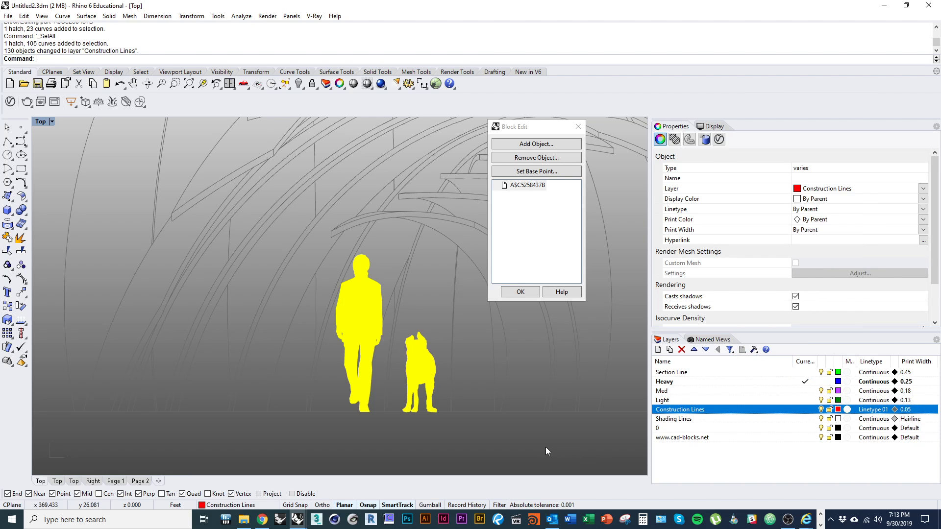
Set the block objects' display color, linetype, print color and print width to By Layer, and finish the block edit
left_click(841, 203)
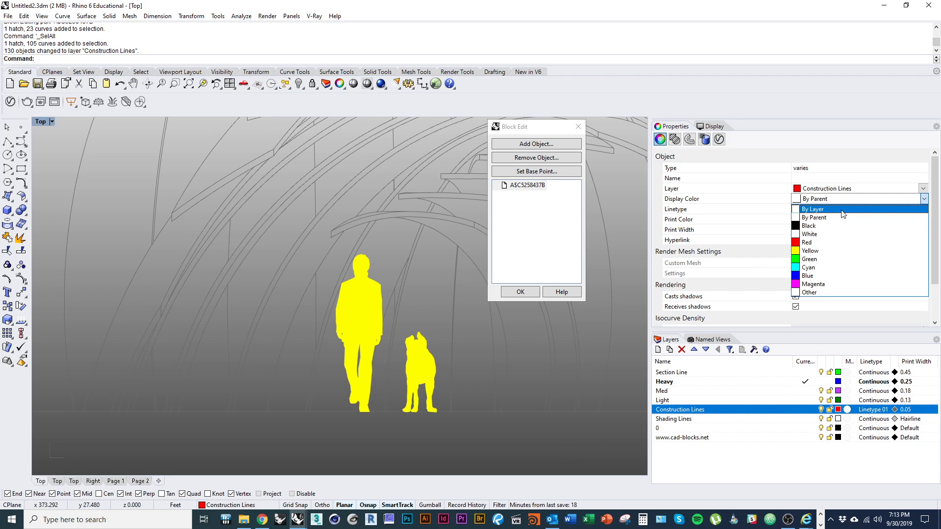
left_click(841, 209)
left_click(839, 209)
left_click(837, 219)
left_click(837, 219)
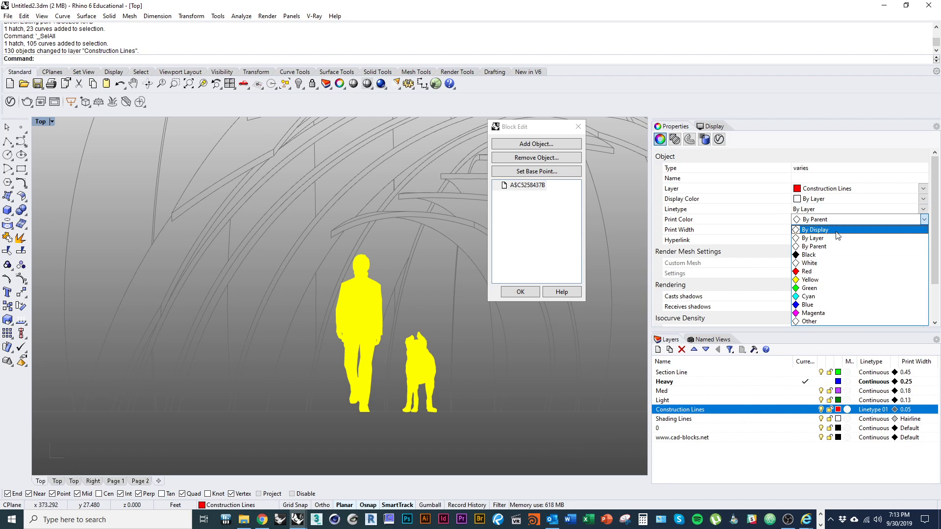
left_click(835, 234)
left_click(833, 229)
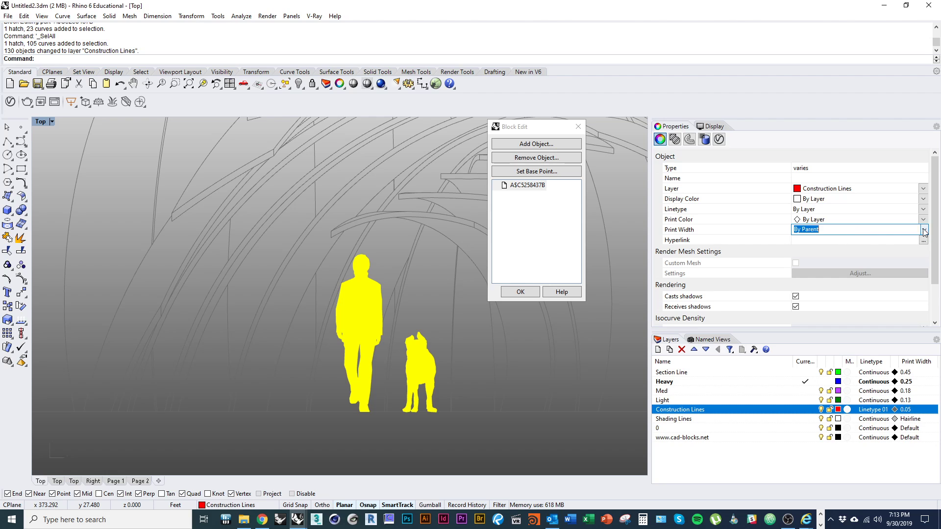
left_click(923, 230)
left_click(836, 252)
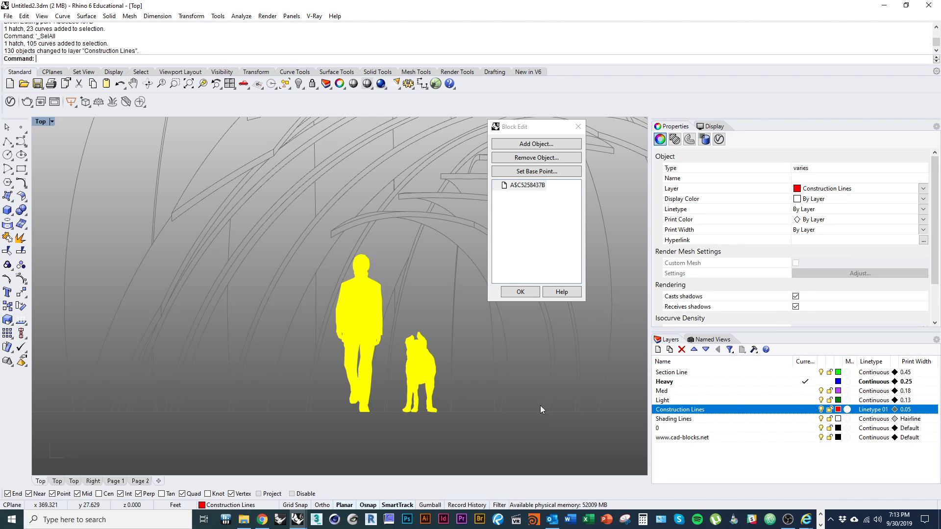
left_click(521, 291)
left_click(503, 369)
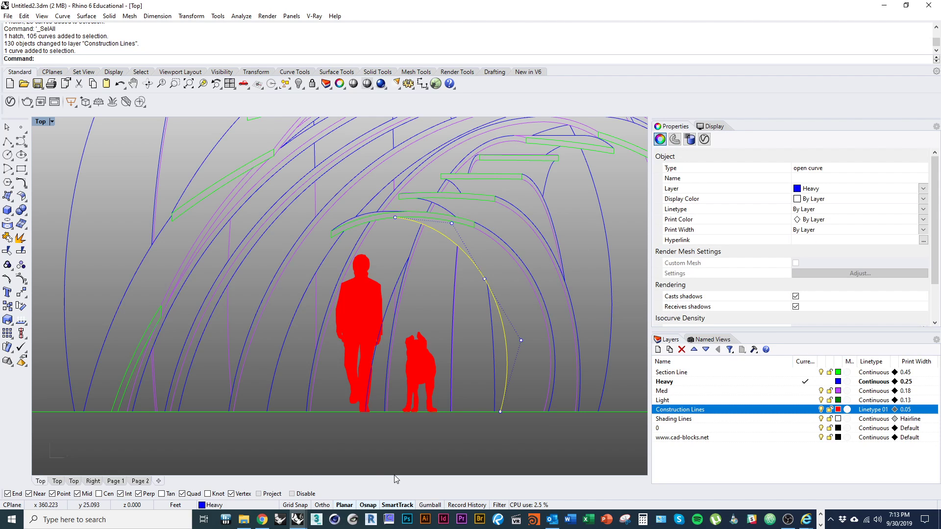
left_click(426, 456)
Try to bring the man-and-dog block to the front inside the elevation detail of the Page 1 layout
left_click(116, 481)
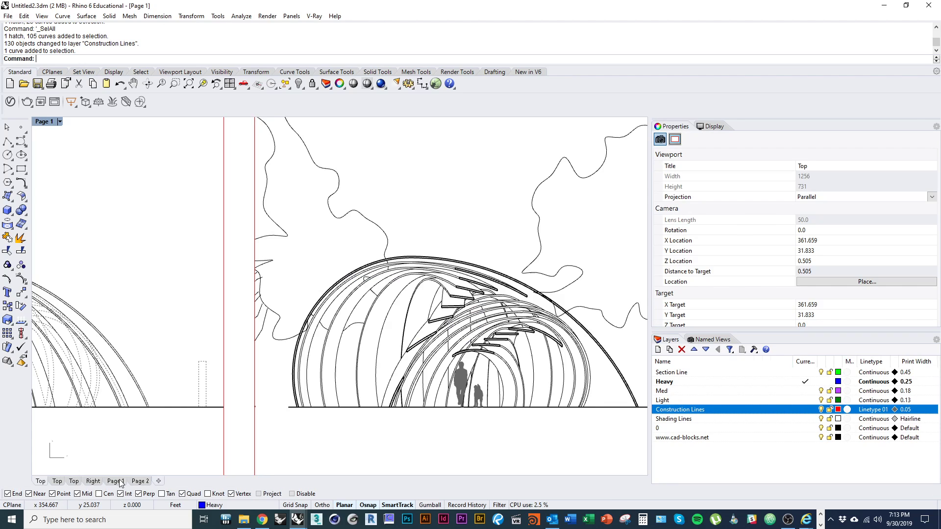
scroll(456, 436, "up", 5)
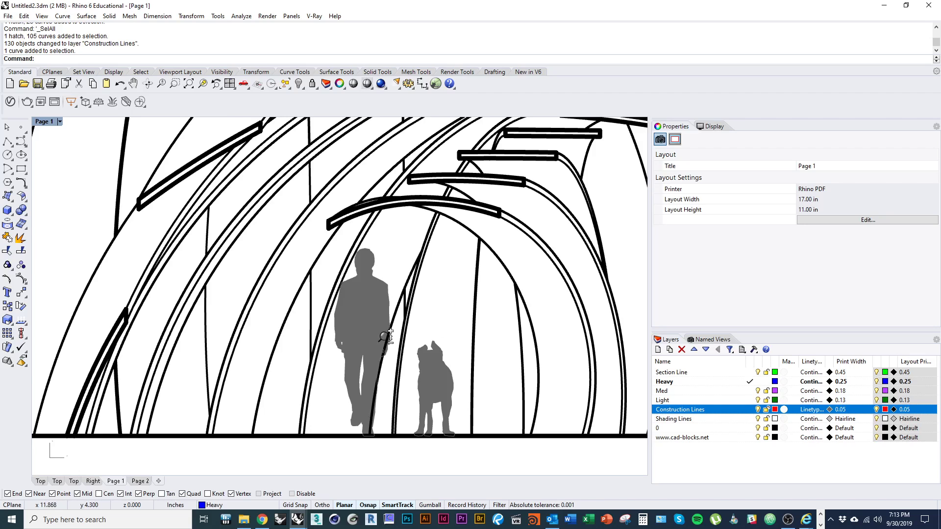
scroll(385, 337, "down", 3)
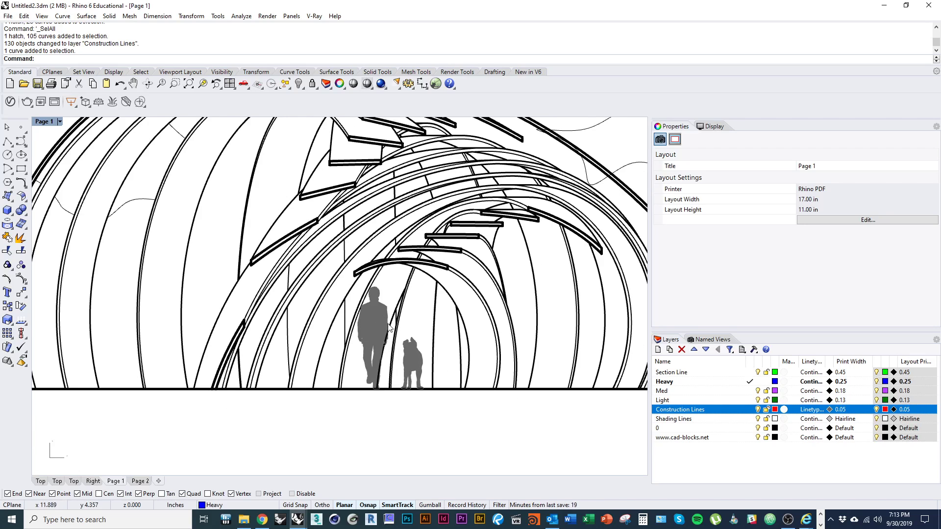
scroll(392, 346, "up", 5)
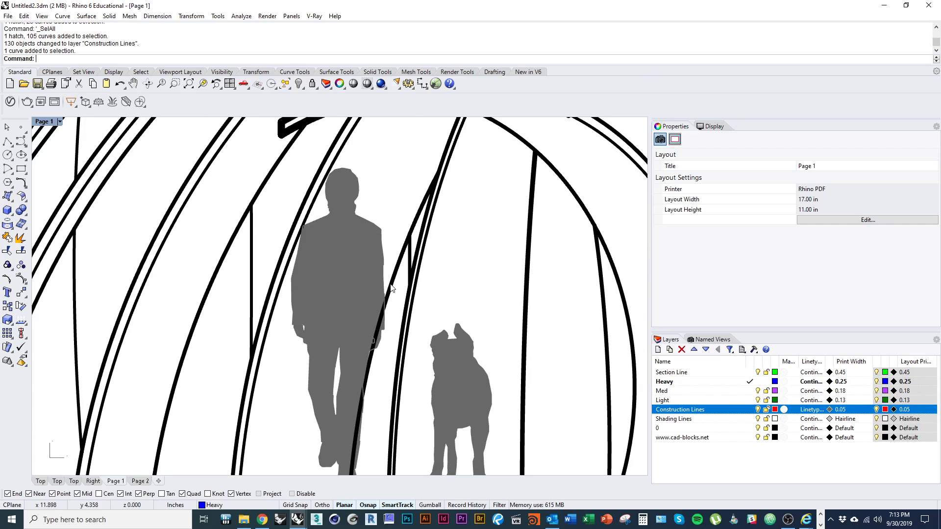
scroll(391, 289, "down", 1)
double_click(372, 299)
left_click(370, 298)
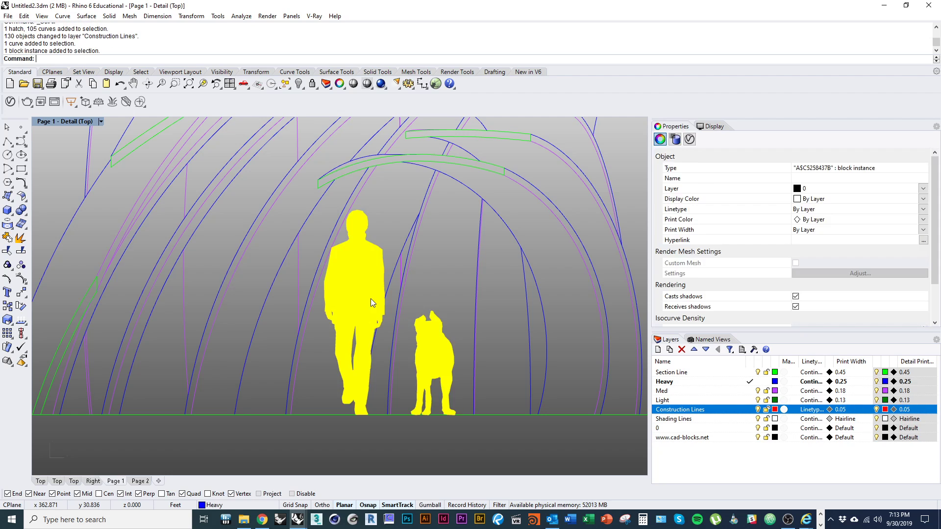
type("BringToFront")
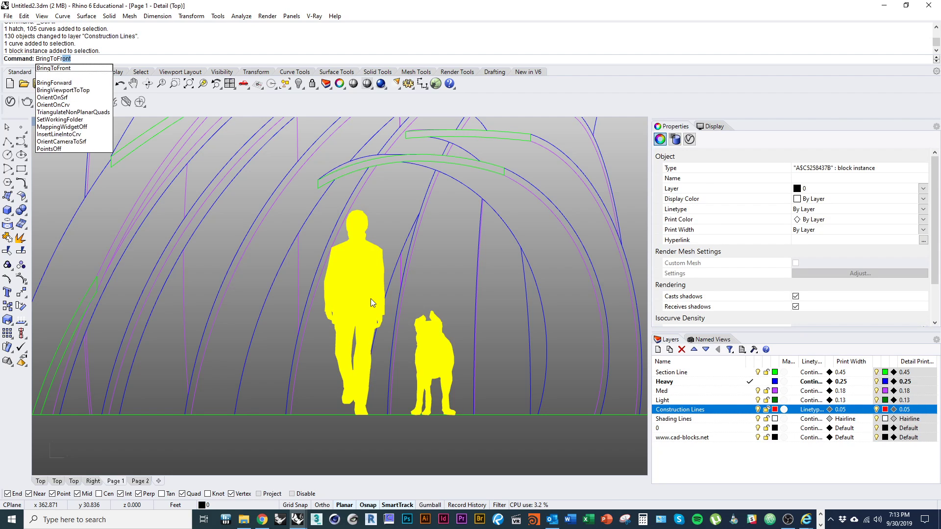
key("Return")
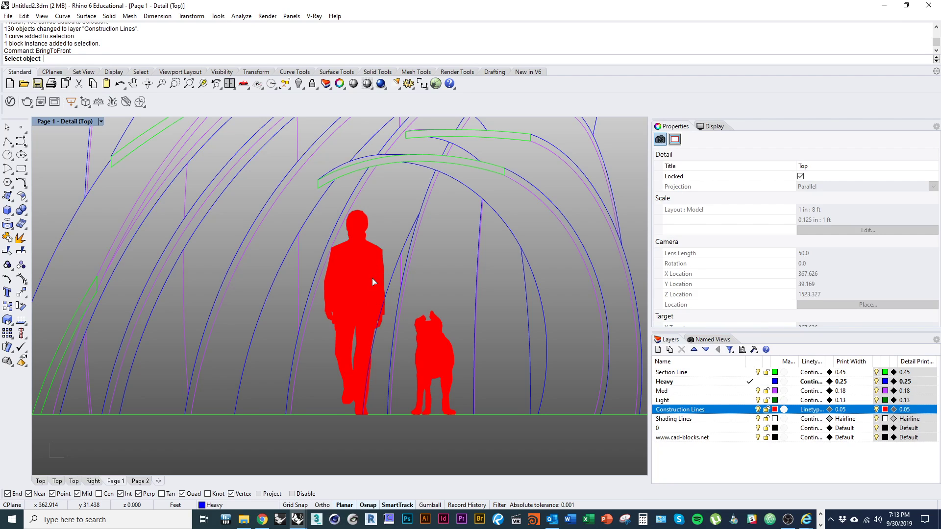
key("Escape")
double_click(393, 230)
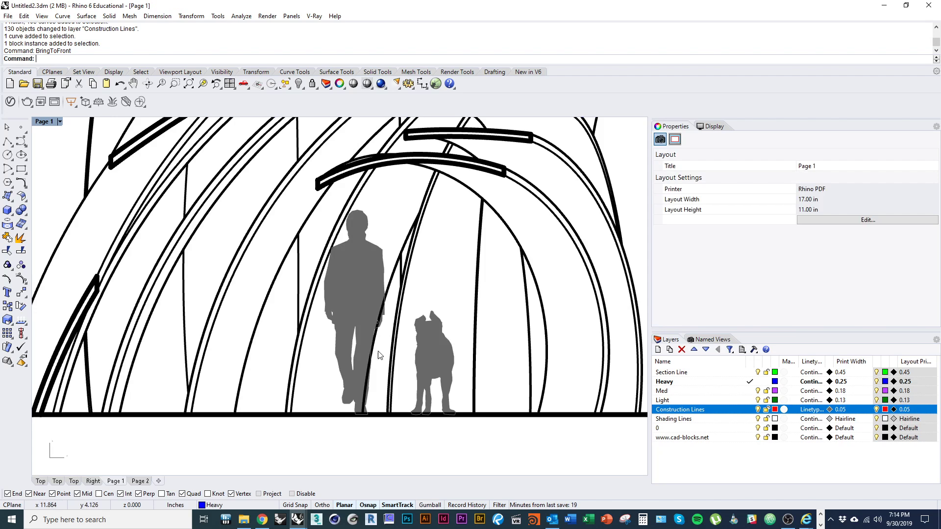
double_click(362, 288)
double_click(362, 288)
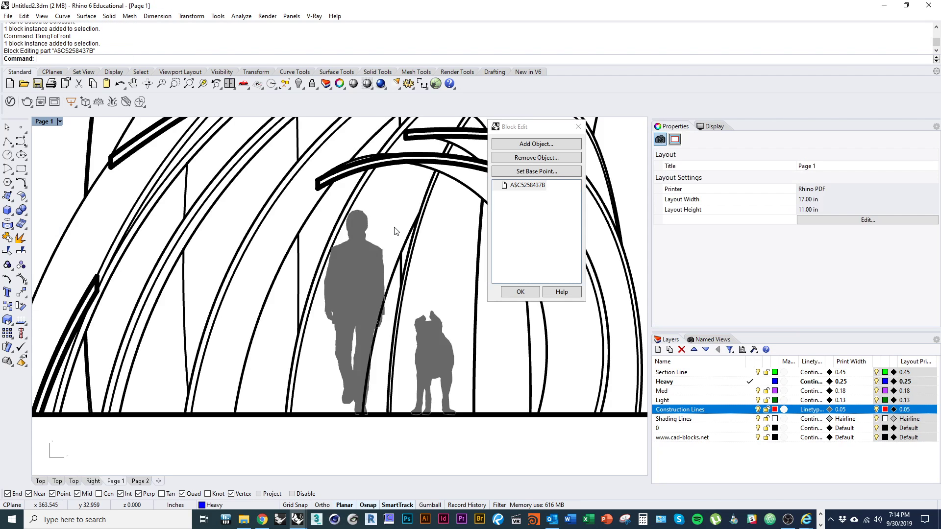
left_click(520, 292)
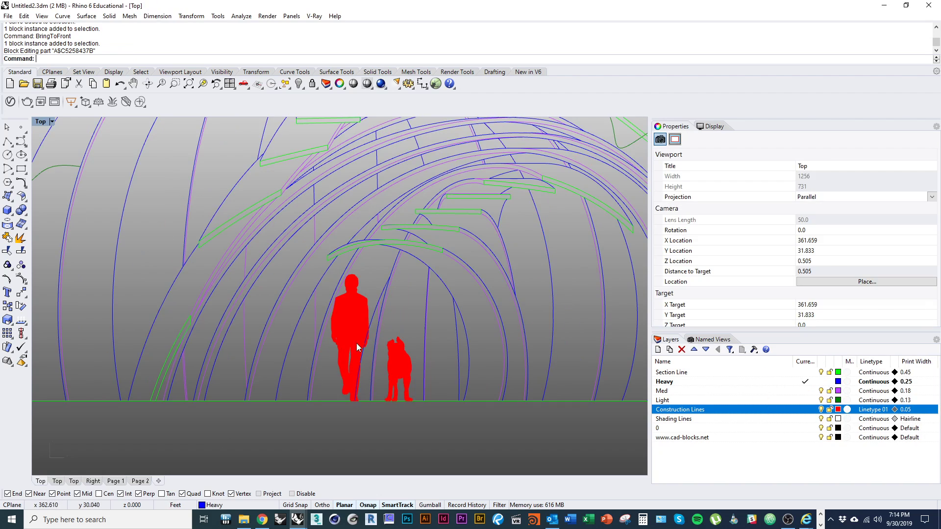
Try to bring the man-and-dog block to the front in the Top model view with BringToFront
left_click(364, 333)
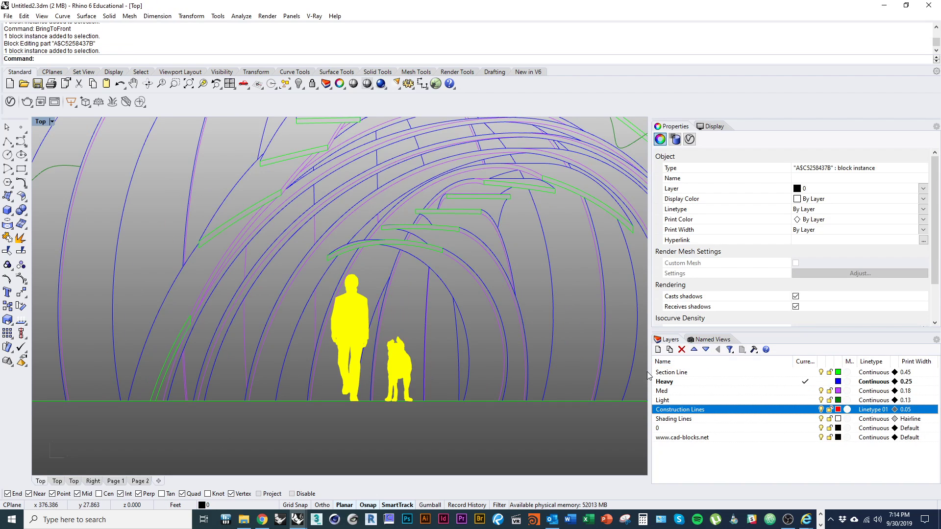
type("Bring")
key("Escape")
key("Escape")
type("BringT")
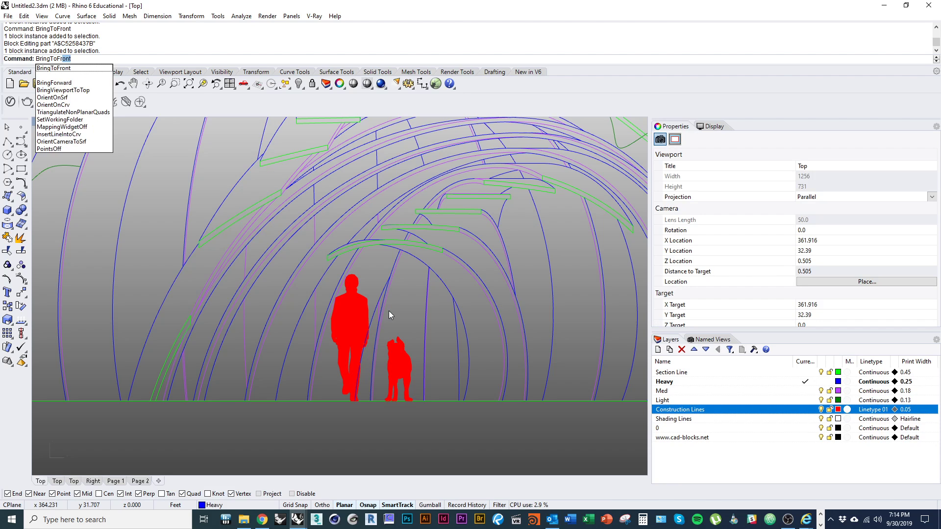
key("Return")
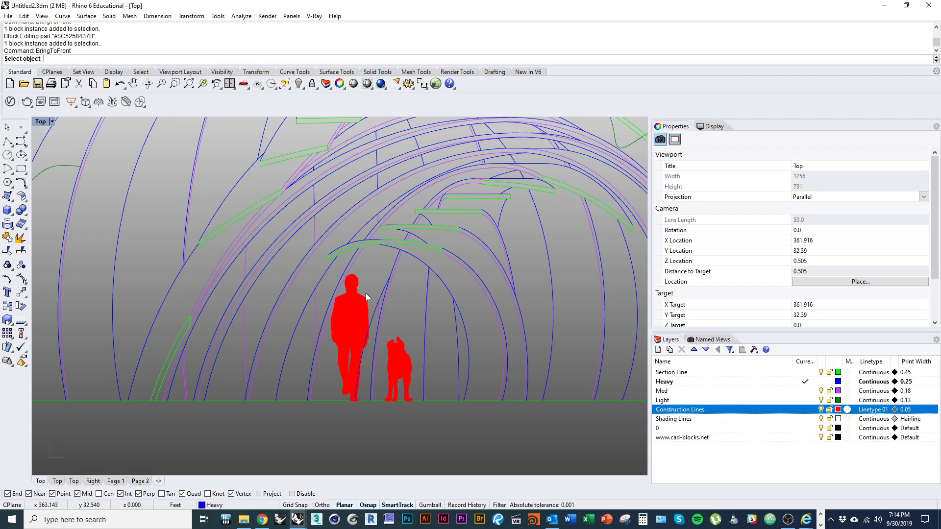
left_click(366, 294)
Send the Heavy dome curve crossing the man's leg to the back with SendToBack, and check the Page 1 layout
left_click(371, 321)
key("Return")
type("Send")
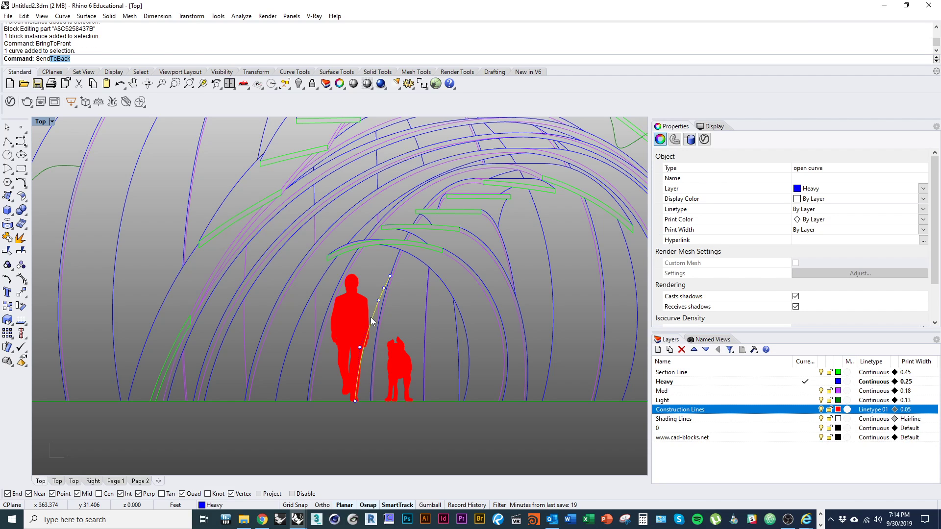
key("Return")
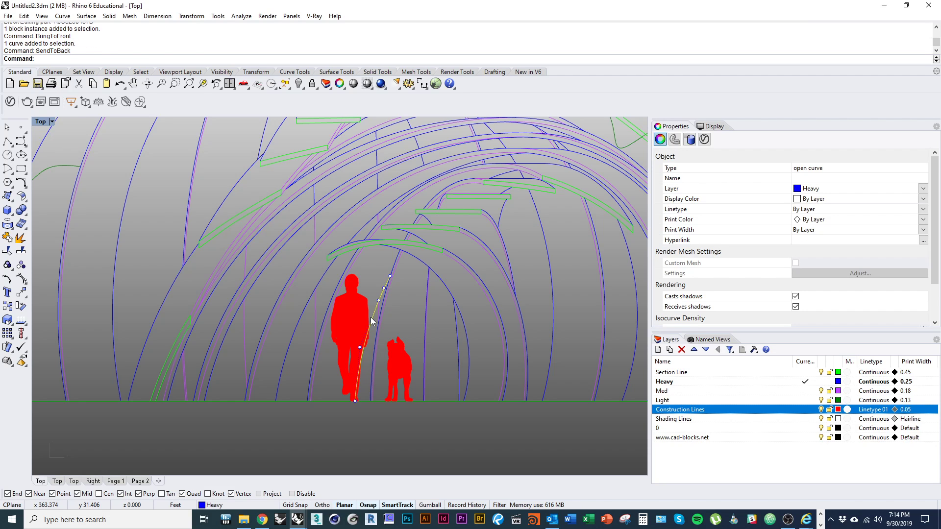
scroll(371, 322, "up", 5)
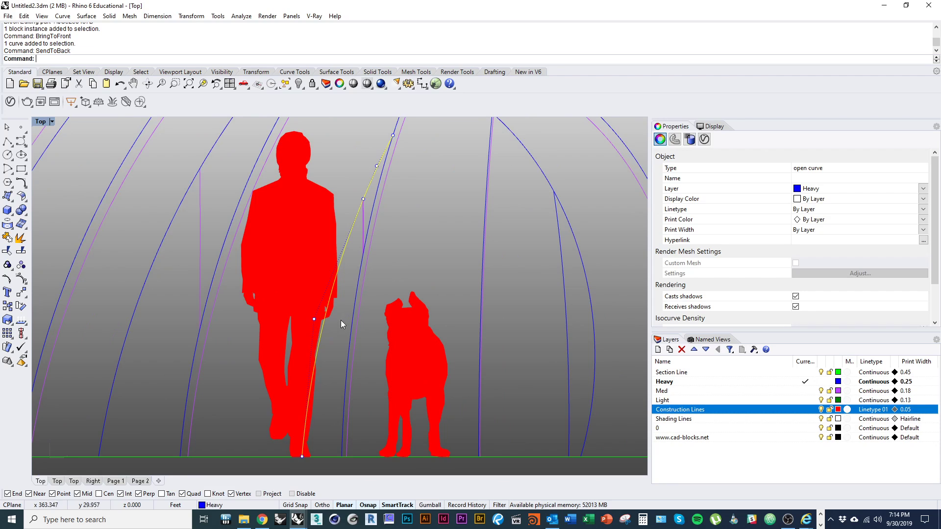
left_click(335, 342)
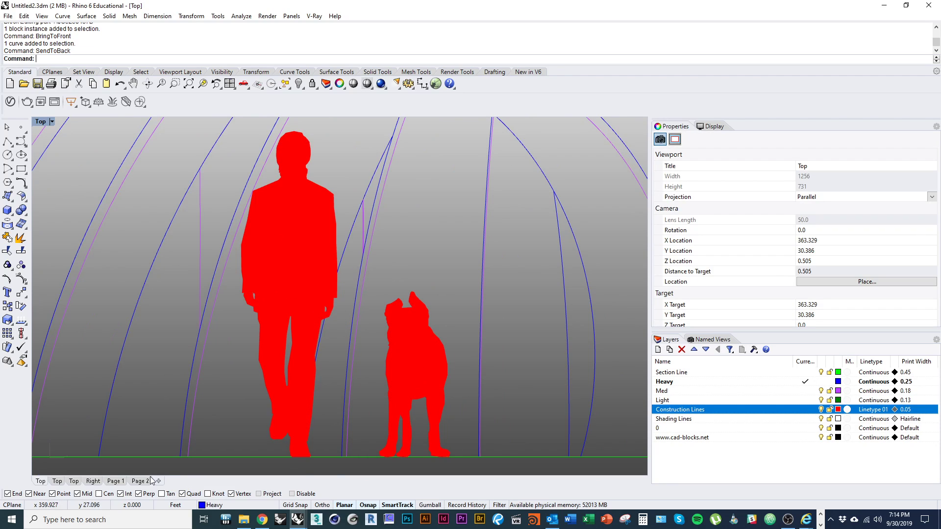
left_click(115, 482)
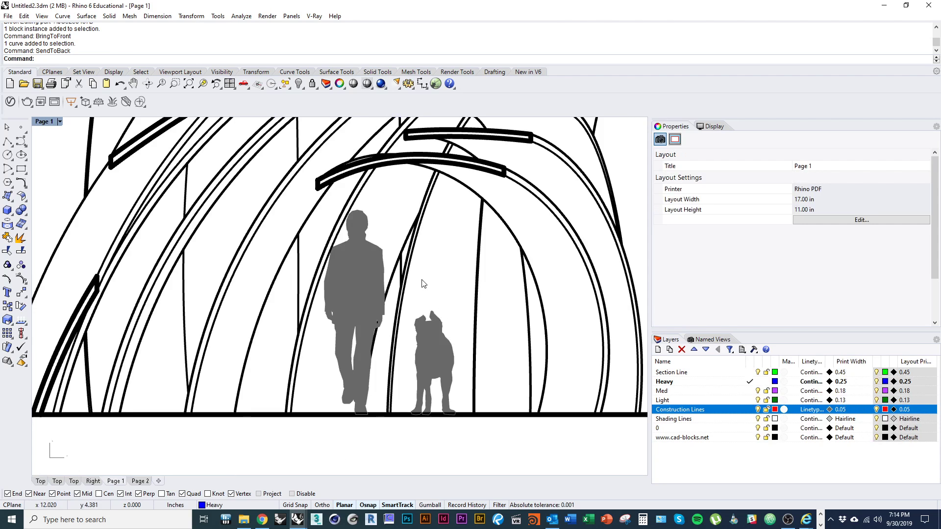
Examine the man-and-dog silhouette against the dome lines and the neighbouring drawings on the Page 1 layout
scroll(394, 338, "down", 4)
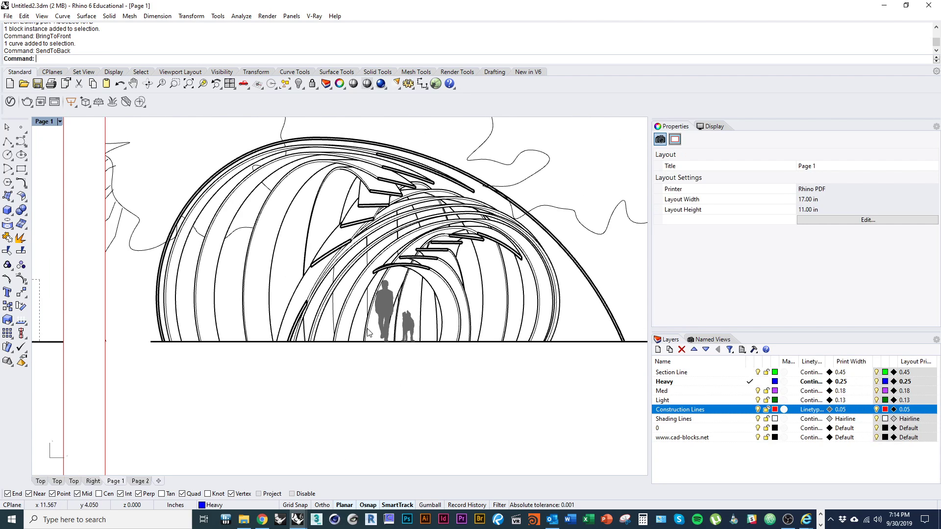
right_click_drag(394, 296, 379, 329)
scroll(363, 333, "up", 3)
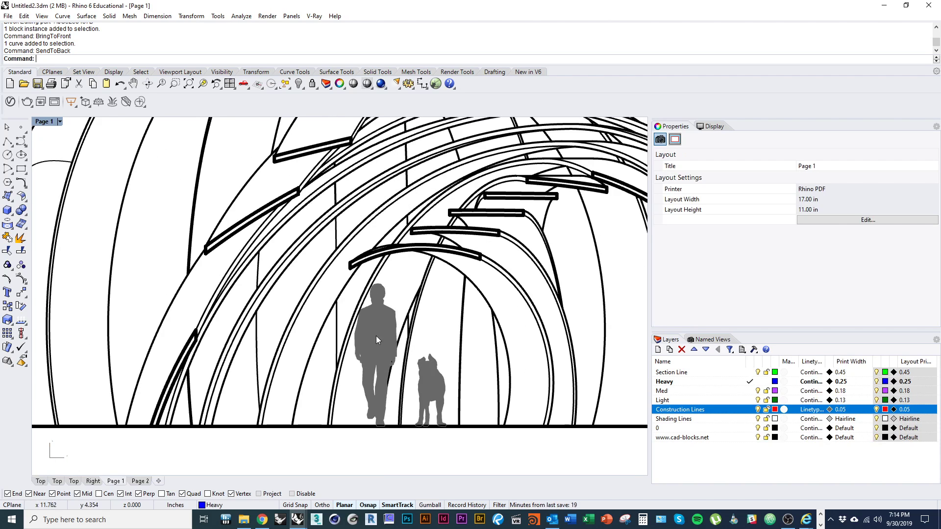
scroll(434, 324, "down", 1)
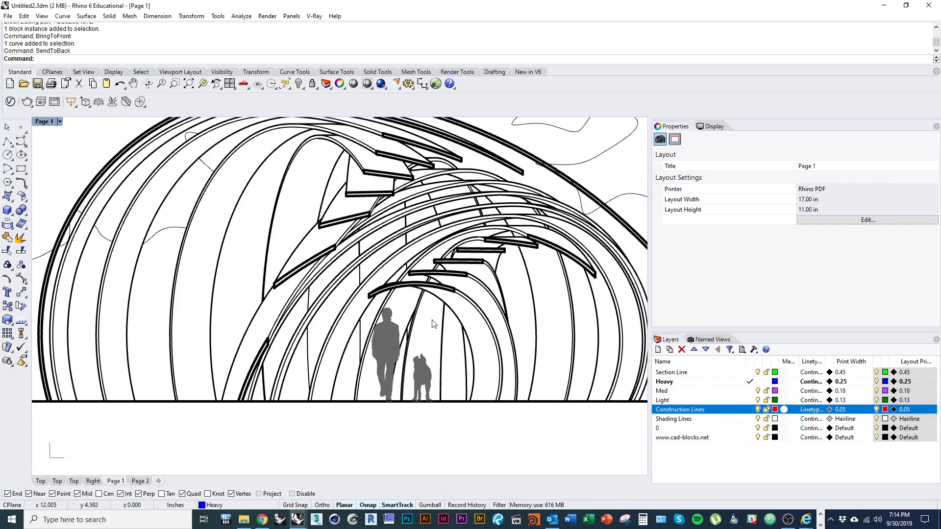
scroll(293, 375, "down", 2)
right_click_drag(298, 366, 359, 381)
scroll(313, 373, "down", 2)
right_click_drag(295, 412, 296, 391)
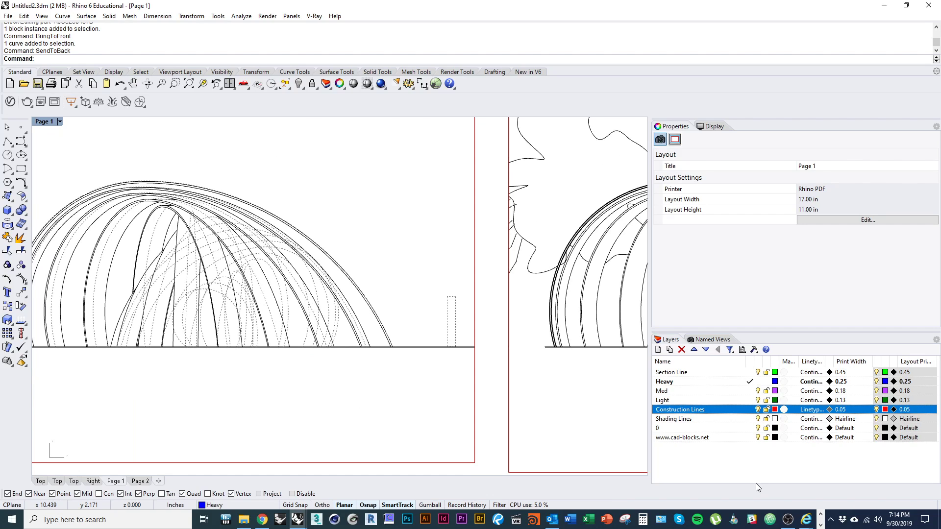
right_click_drag(546, 430, 530, 427)
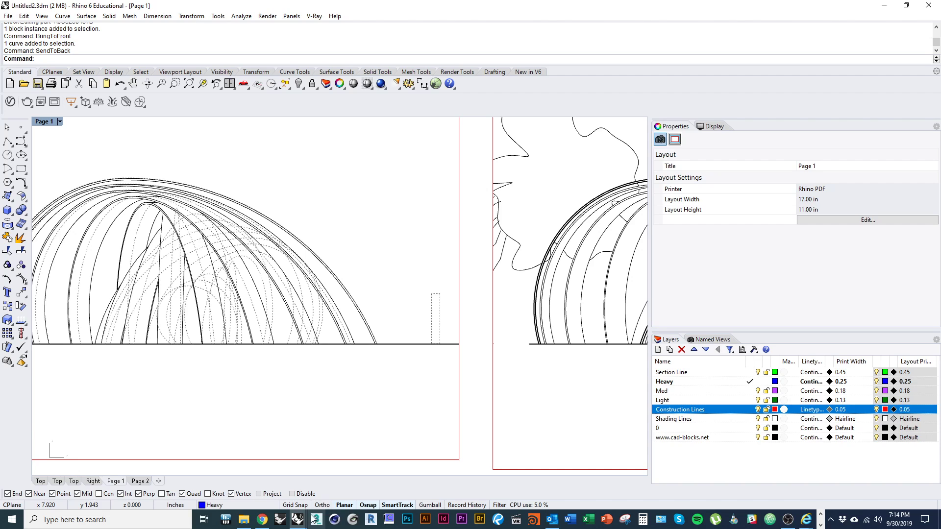
Switch to the Rhino window with the Project 1 CAD sites base drawing of Tucson and view the site plan
mouse_move(299, 523)
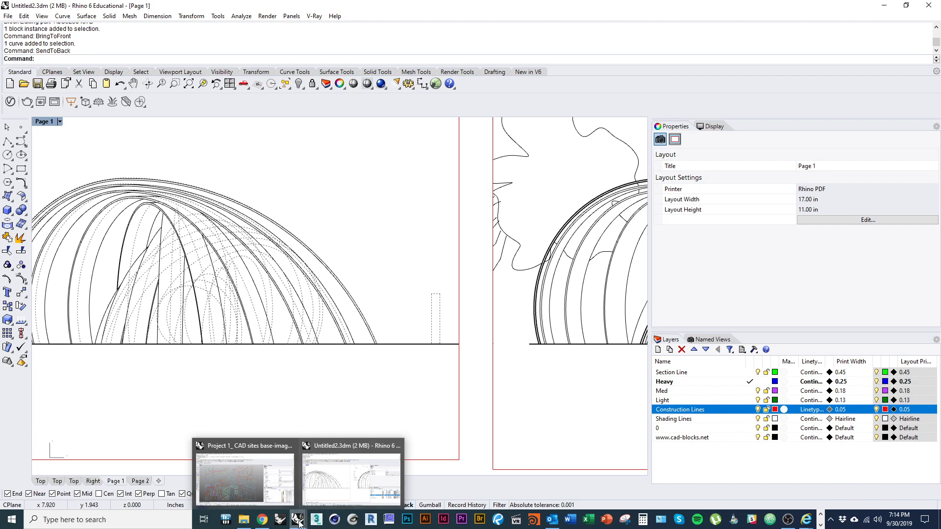
left_click(273, 485)
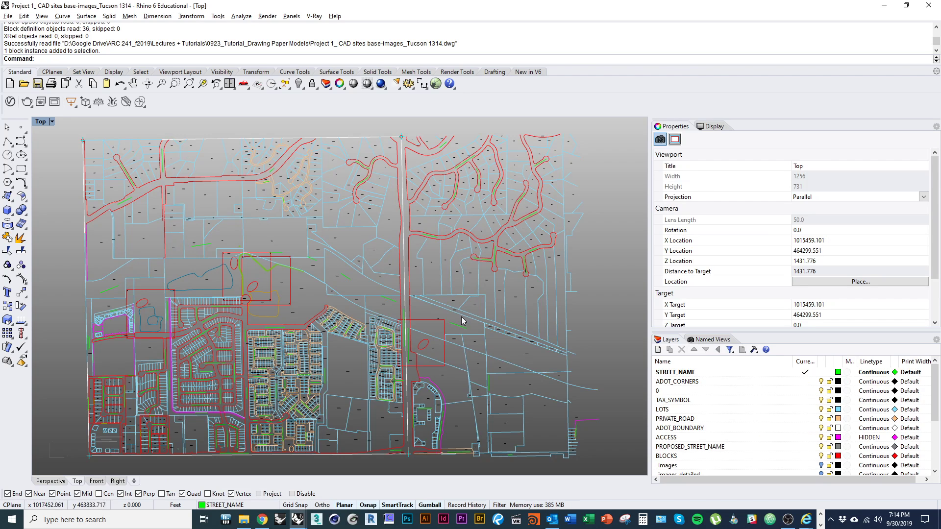
right_click_drag(363, 346, 375, 345)
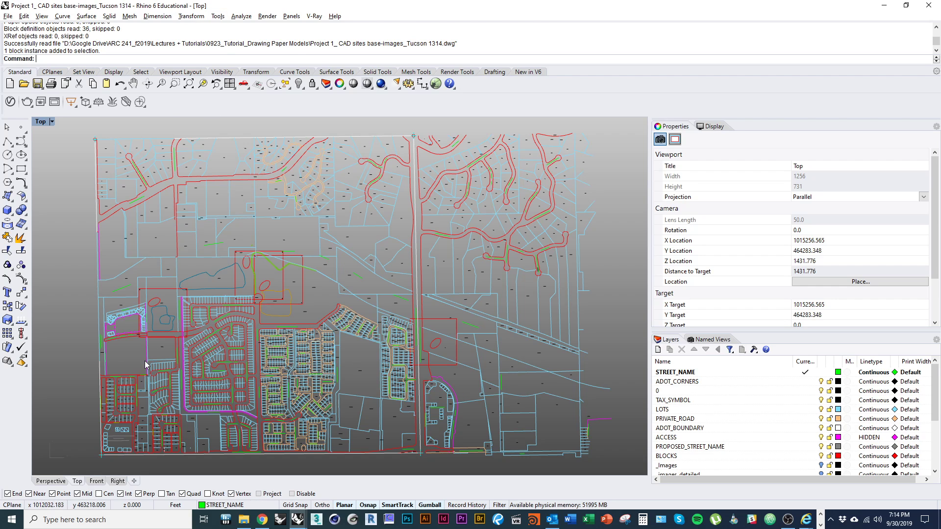
right_click_drag(84, 333, 78, 323)
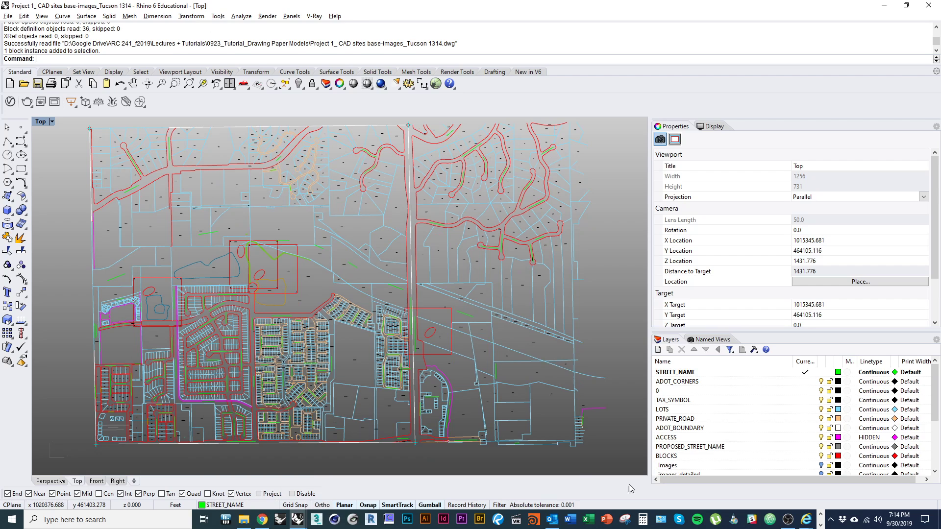
Switch to Internet Explorer and view the topography contours on the already loaded Pima County MapGuide map
mouse_move(811, 527)
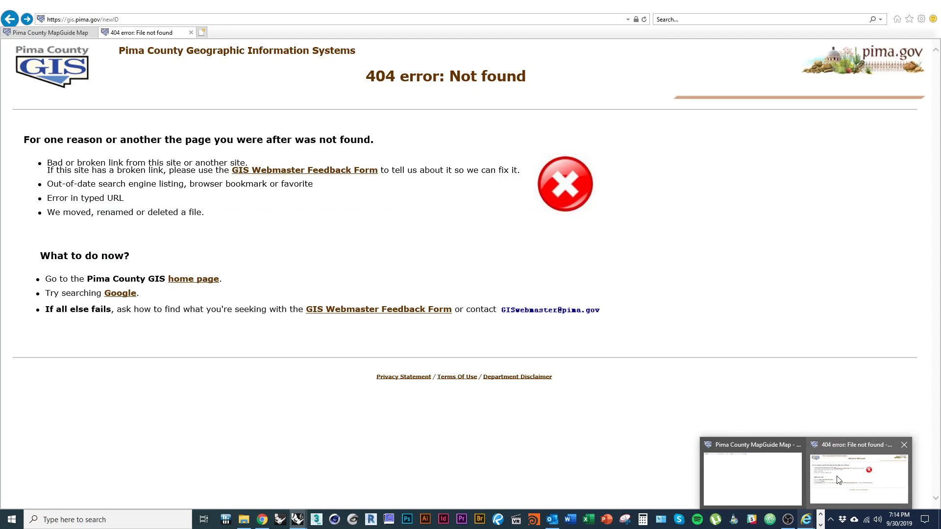
left_click(834, 485)
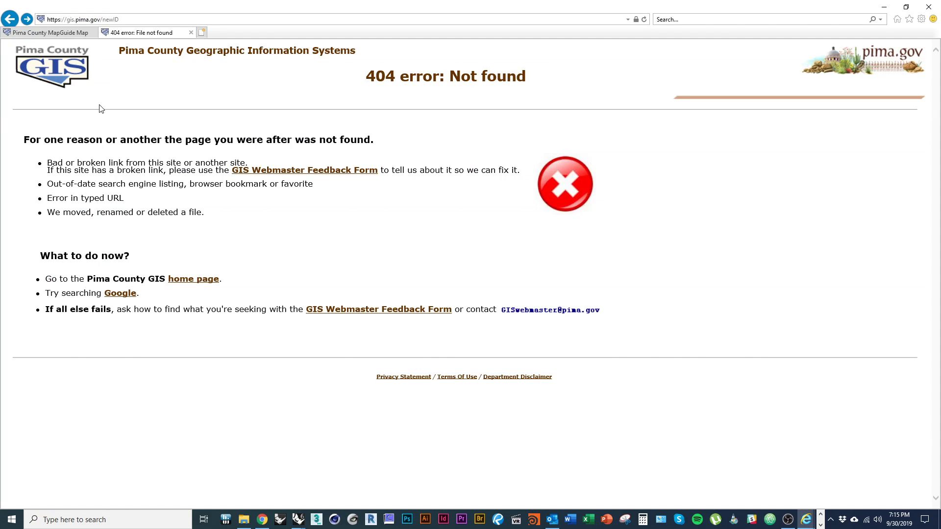
left_click(49, 32)
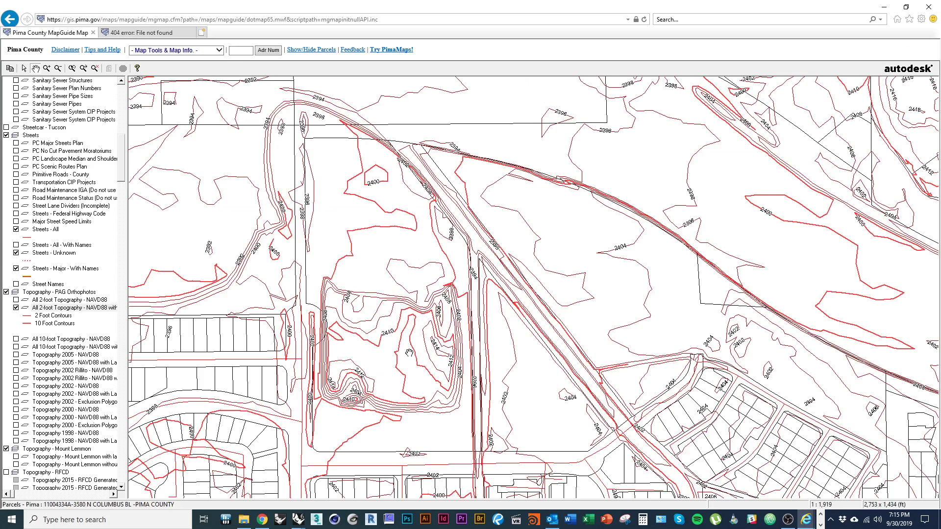
left_click_drag(382, 349, 395, 350)
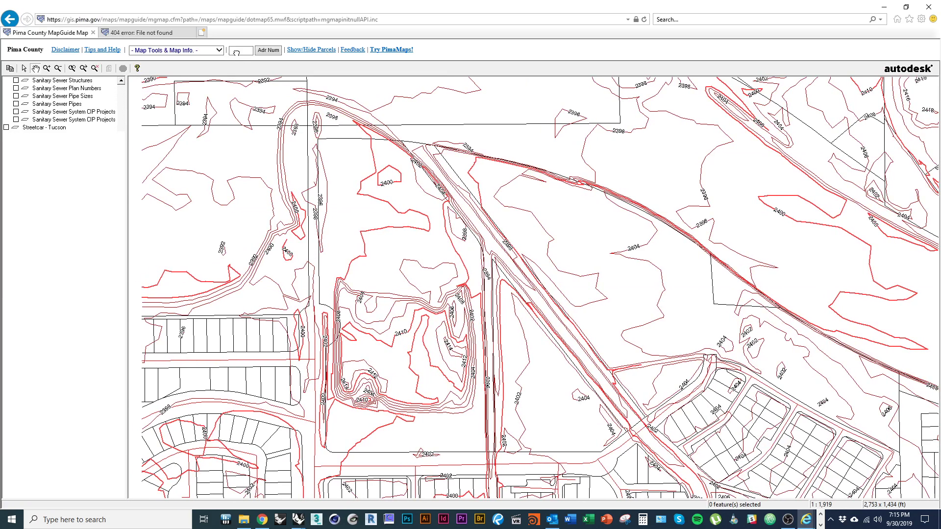
Load the gis.pima.gov website in a new browser tab
left_click(203, 33)
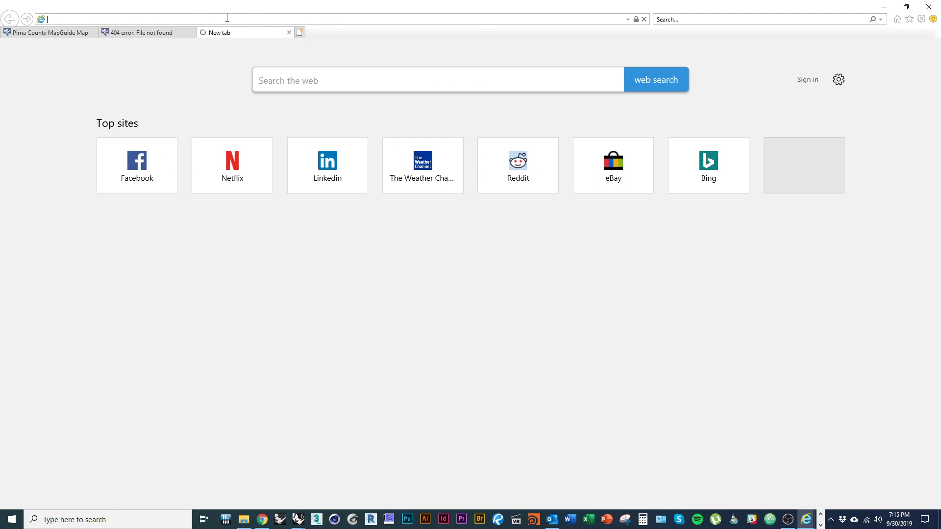
type("pima.")
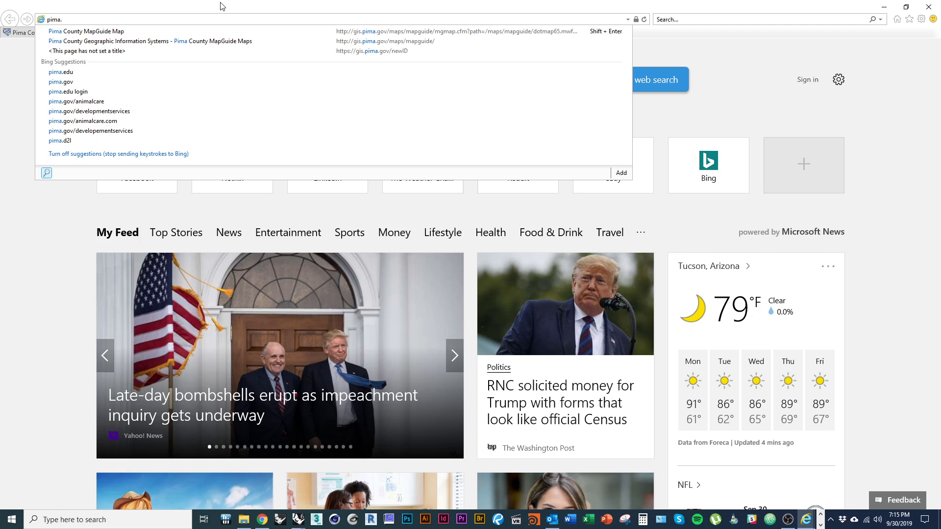
left_click(220, 6)
left_click(71, 32)
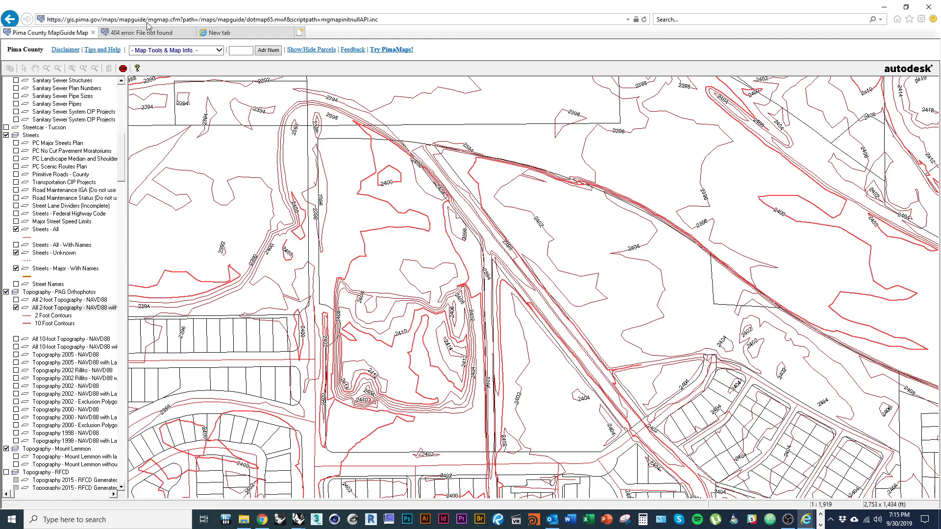
left_click(216, 33)
key("BackSpace")
key("BackSpace")
key("BackSpace")
key("BackSpace")
key("BackSpace")
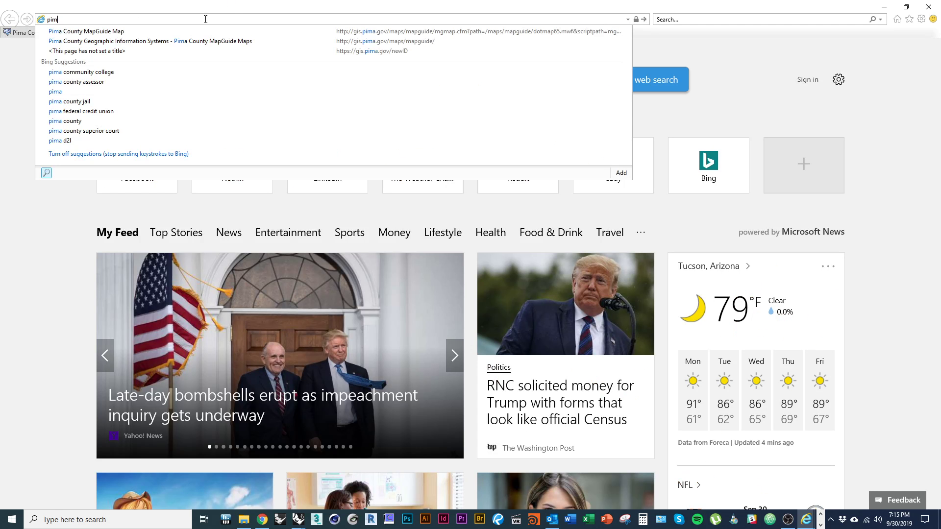
type("gis.pima.gov")
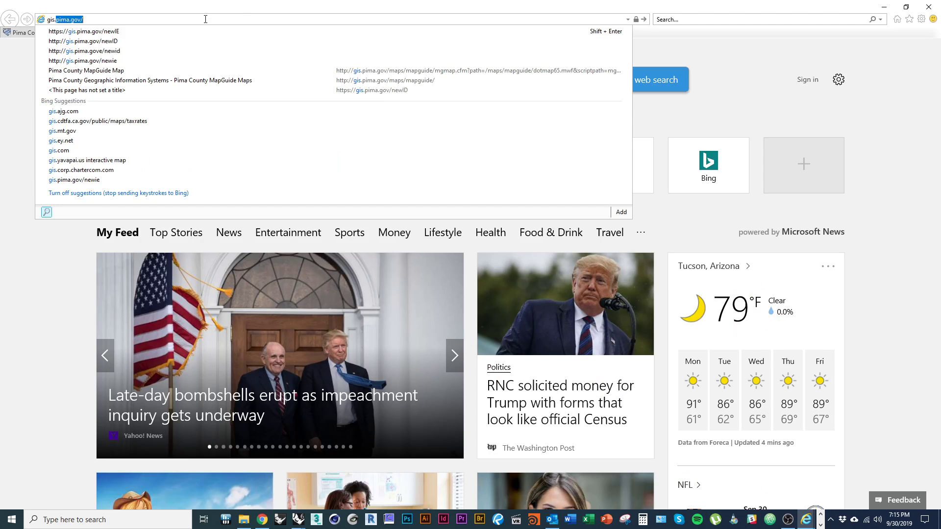
type("e")
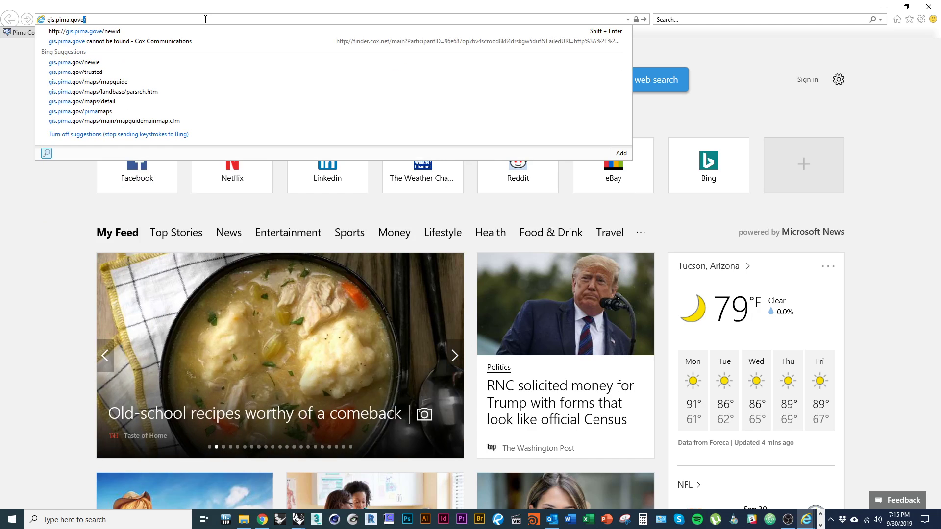
key("BackSpace")
key("Return")
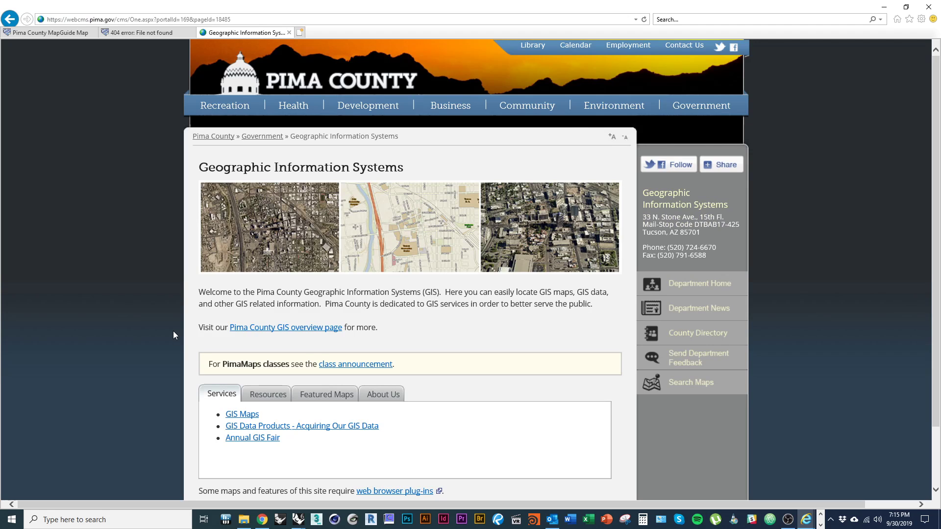
Open the county's GIS Maps list and go from it to the Pima County MapGuide Maps page
scroll(171, 319, "down", 2)
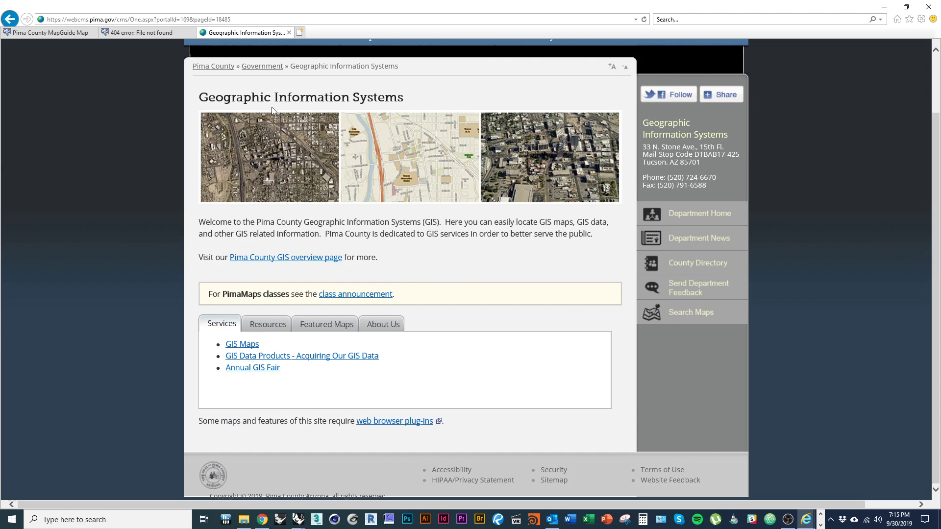
scroll(273, 110, "up", 3)
left_click(71, 33)
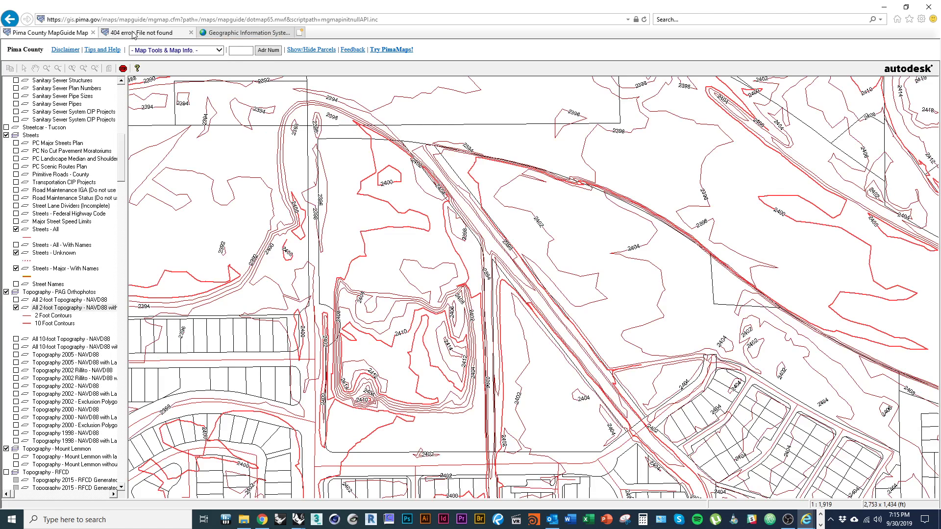
left_click(218, 32)
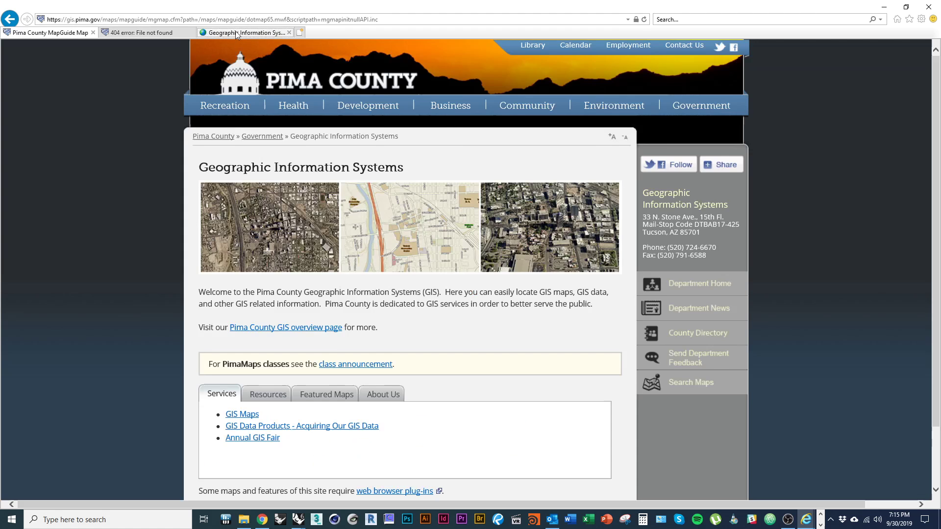
left_click(242, 415)
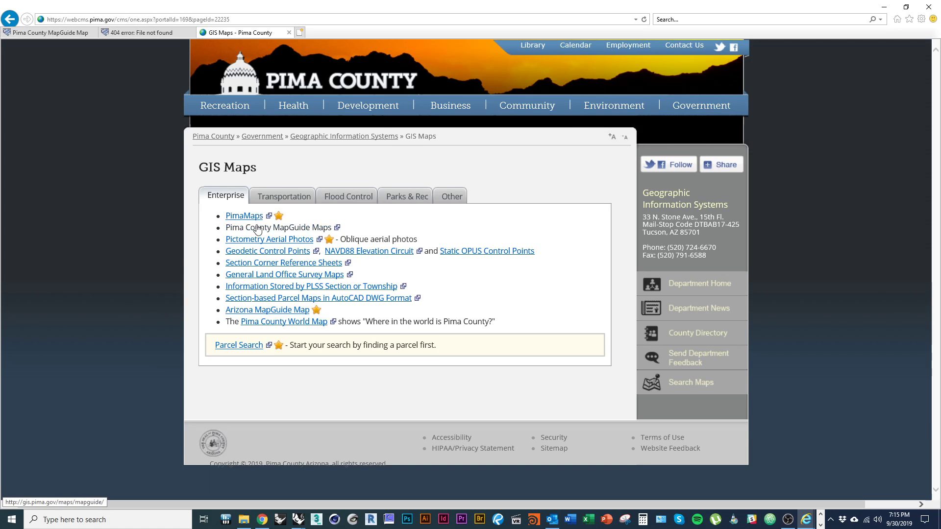
left_click(258, 230)
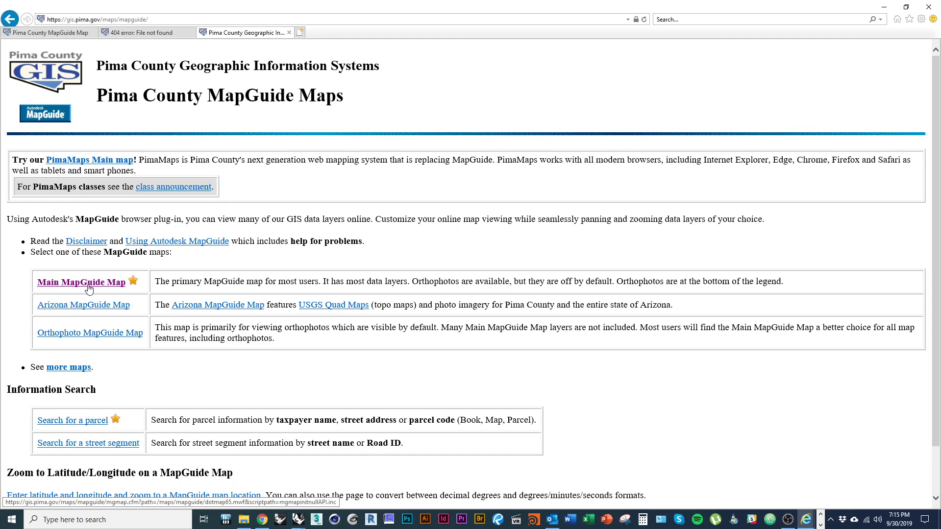
Open the Main MapGuide Map and accept the disclaimer for using its data
left_click(160, 21)
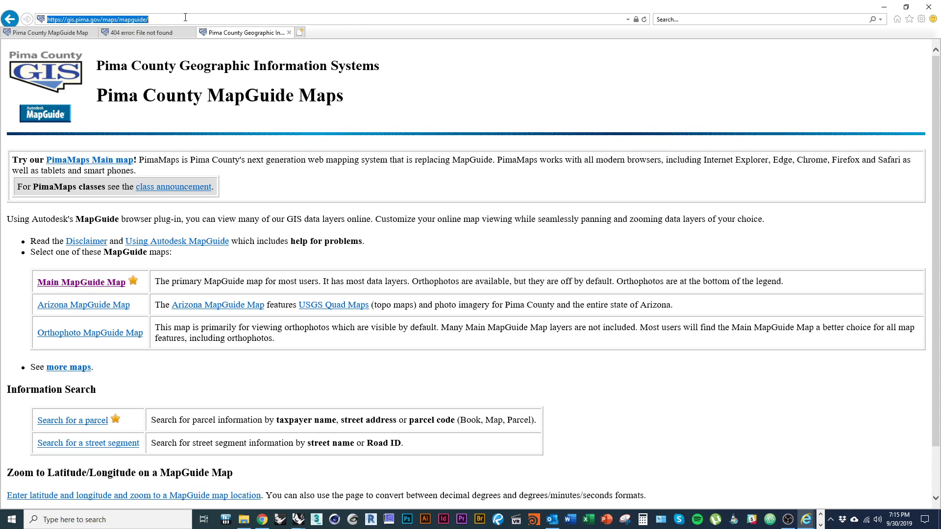
left_click(103, 284)
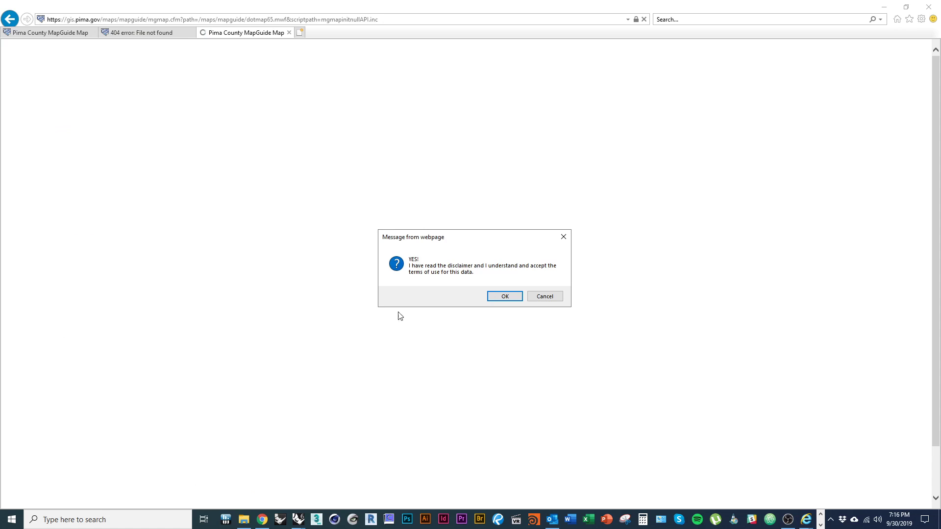
left_click(505, 296)
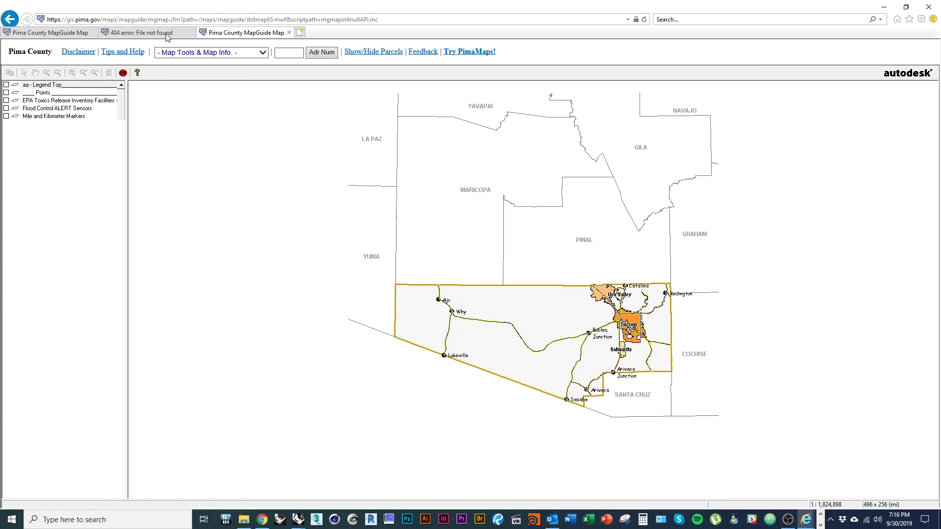
Correct the address on the 404 error page to gis.pima.gov/newIE and load it
left_click(147, 33)
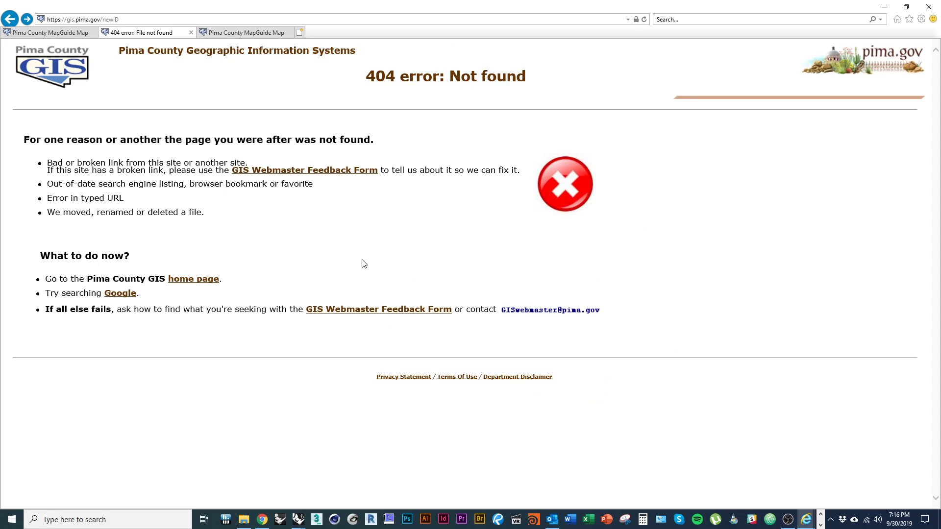
left_click(139, 19)
left_click(145, 20)
key("BackSpace")
type("e")
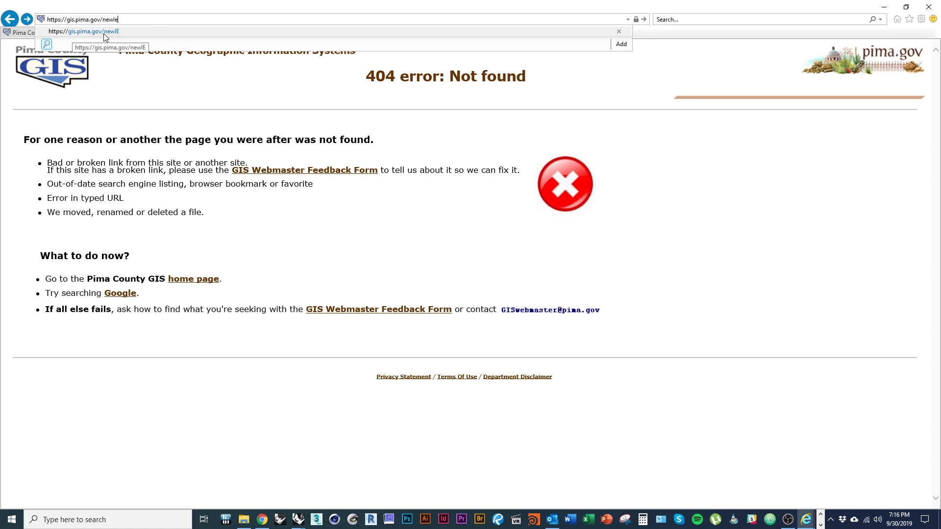
left_click(129, 34)
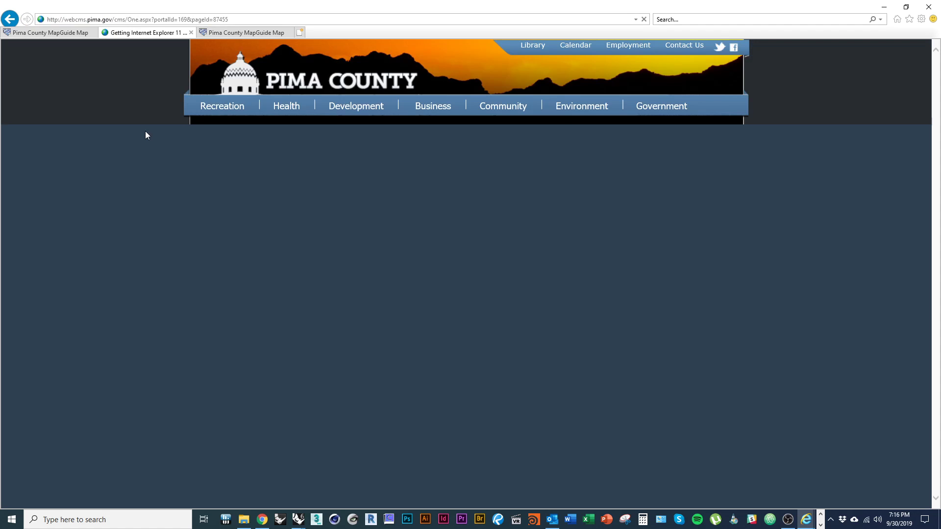
Read through the instructions for getting Internet Explorer 11 to work with MapGuide, from Compatibility View and Trusted Sites to the viewer installation
scroll(129, 183, "down", 5)
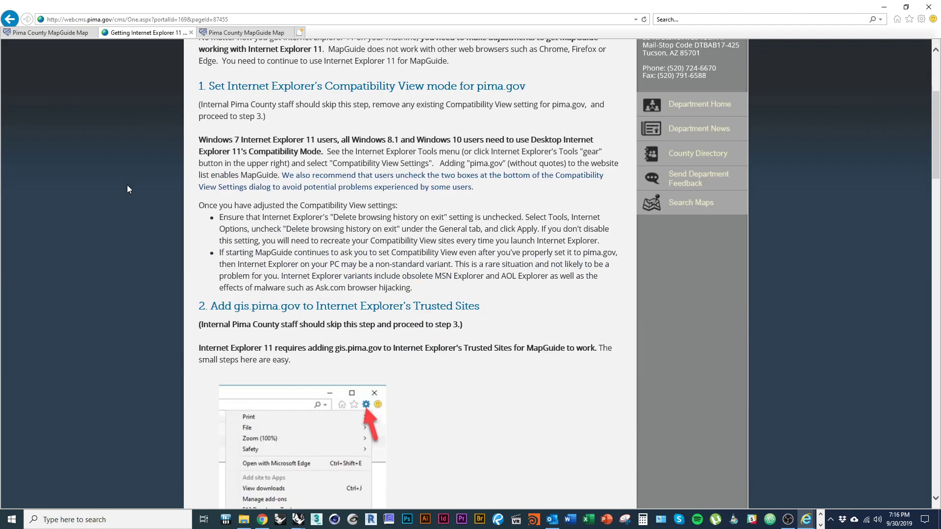
scroll(302, 182, "up", 3)
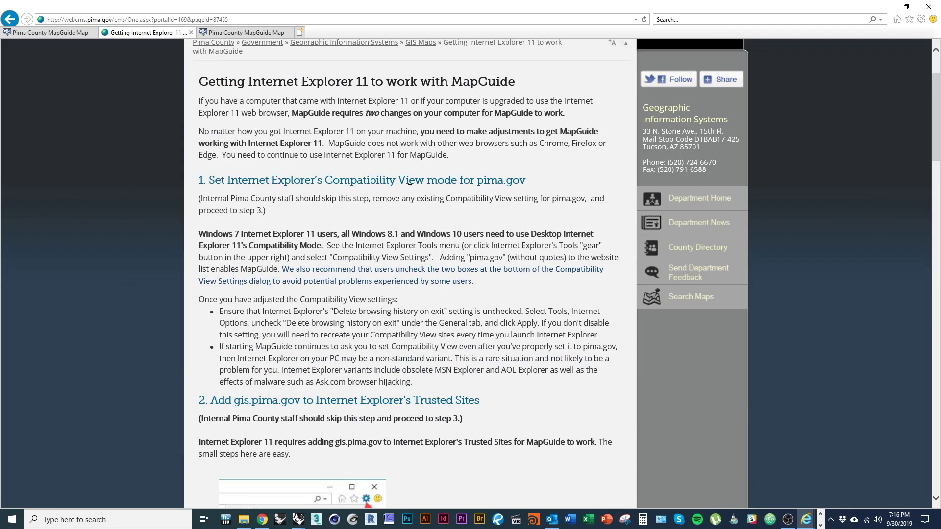
scroll(255, 186, "down", 4)
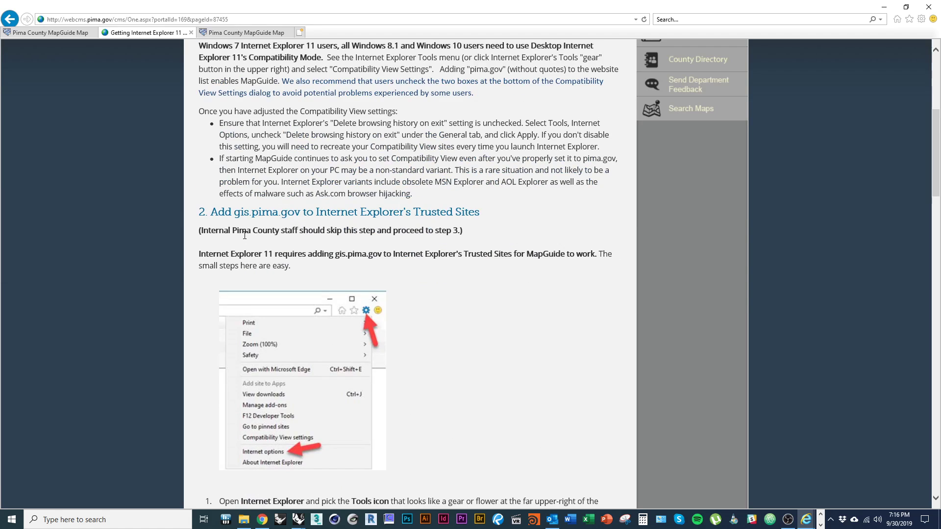
scroll(245, 235, "down", 4)
scroll(295, 238, "down", 6)
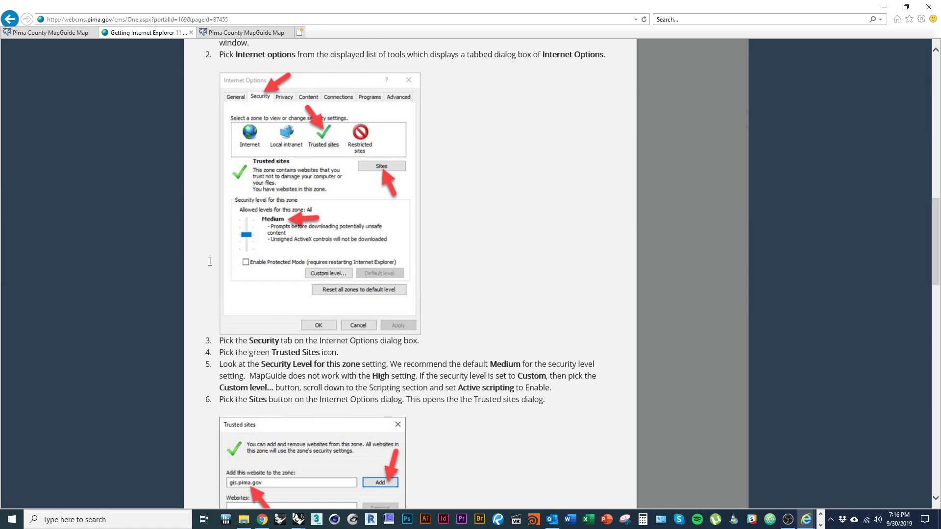
scroll(336, 201, "down", 4)
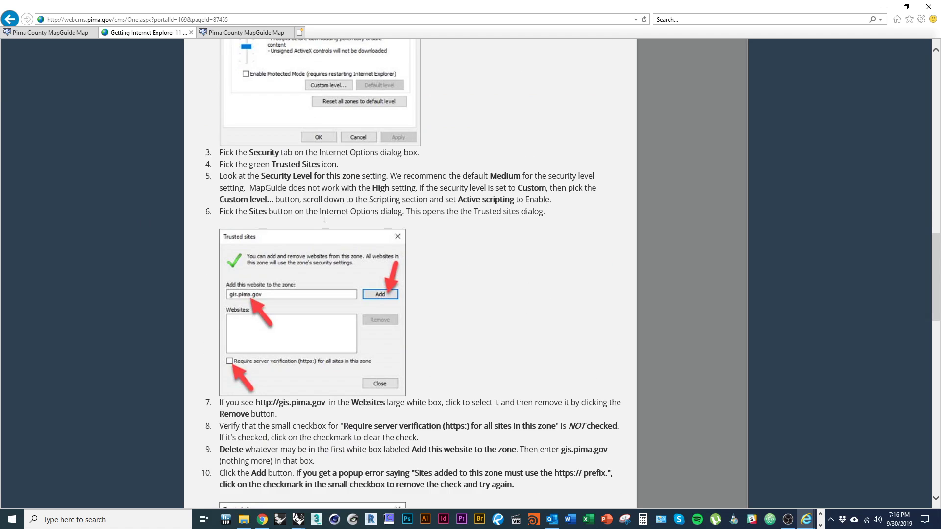
scroll(325, 219, "down", 8)
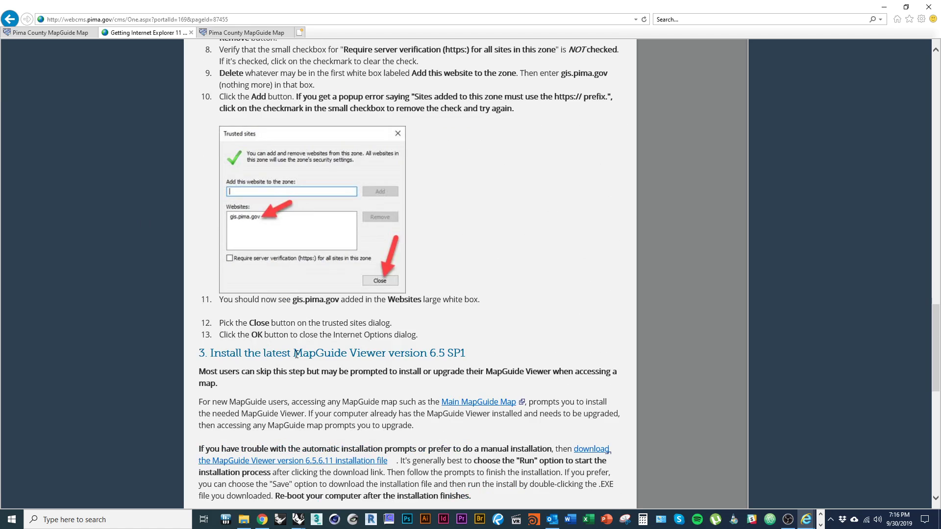
scroll(295, 354, "down", 8)
scroll(164, 368, "up", 4)
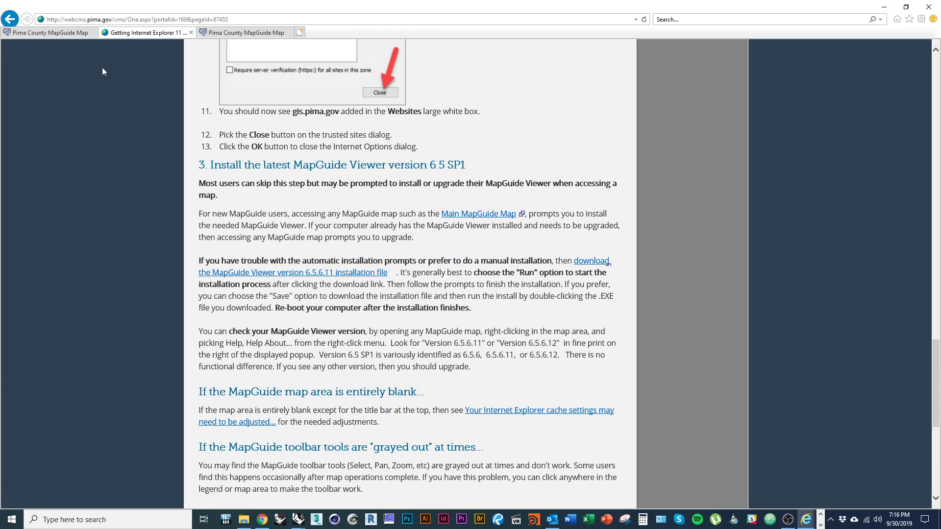
Switch to the newly loaded Pima County MapGuide map and enlarge it from the county overview to Tucson's major street network
key("ctrl+Tab")
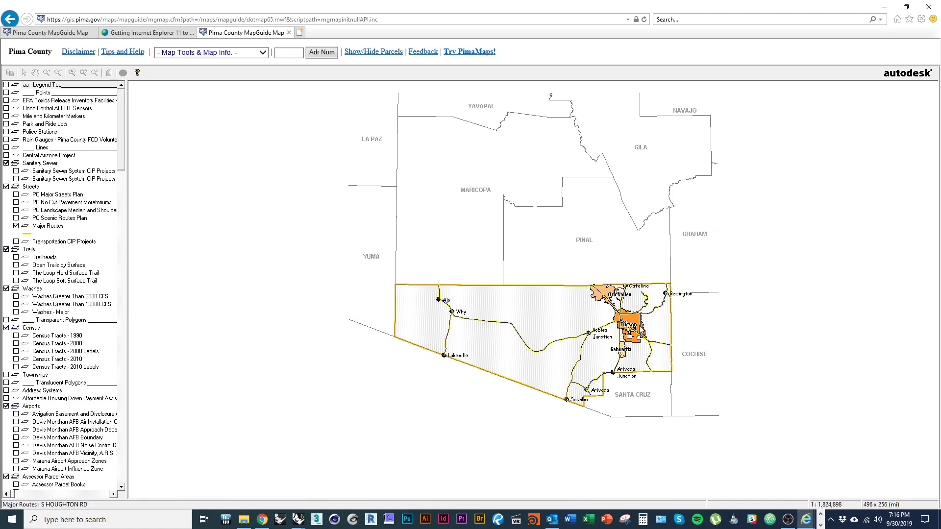
scroll(634, 333, "up", 1)
scroll(632, 330, "up", 1)
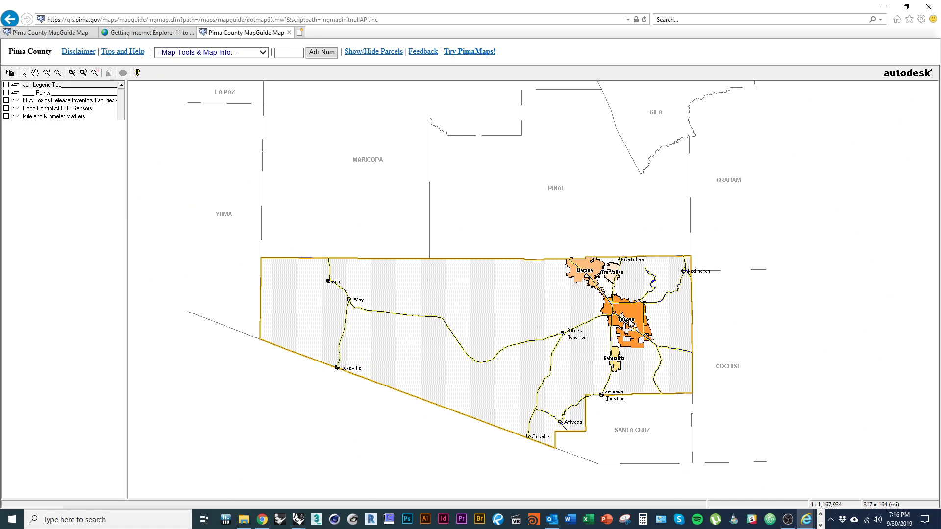
scroll(629, 323, "up", 1)
scroll(629, 323, "up", 1)
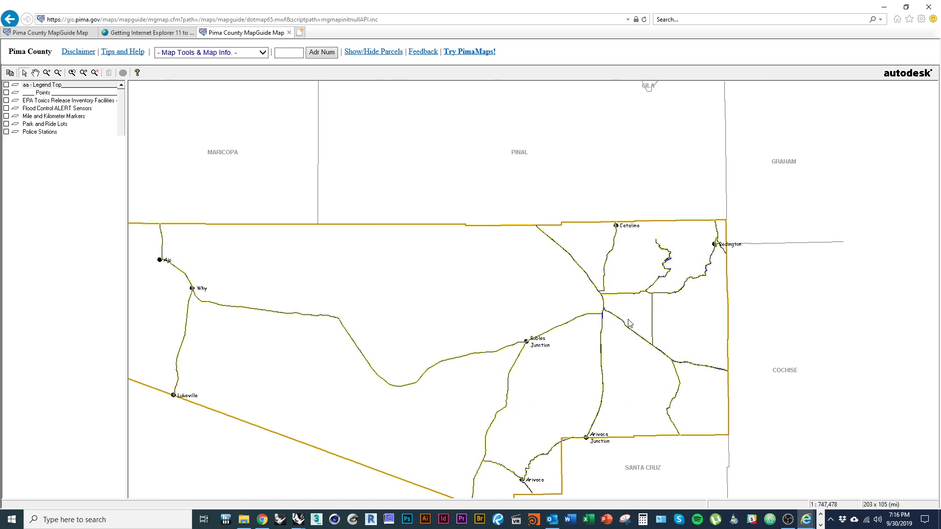
scroll(626, 323, "up", 1)
scroll(633, 294, "up", 1)
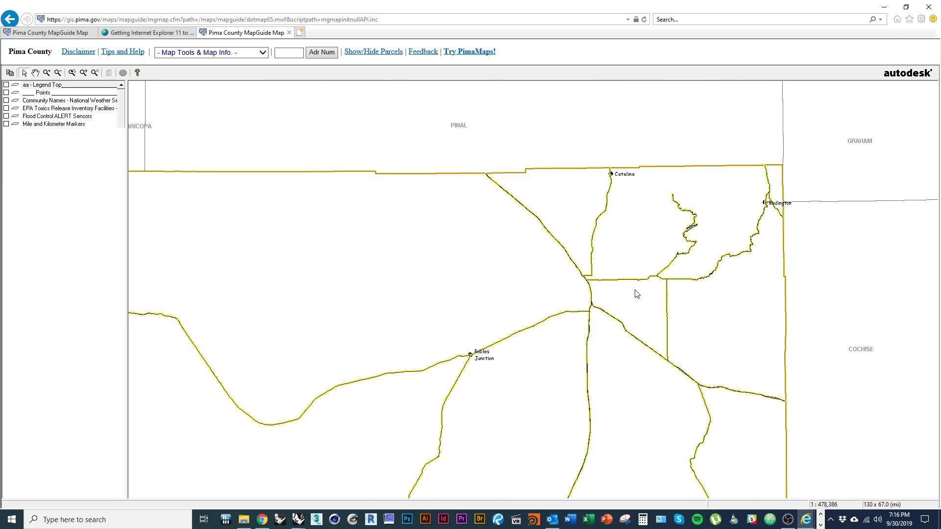
scroll(638, 288, "up", 1)
scroll(638, 286, "up", 1)
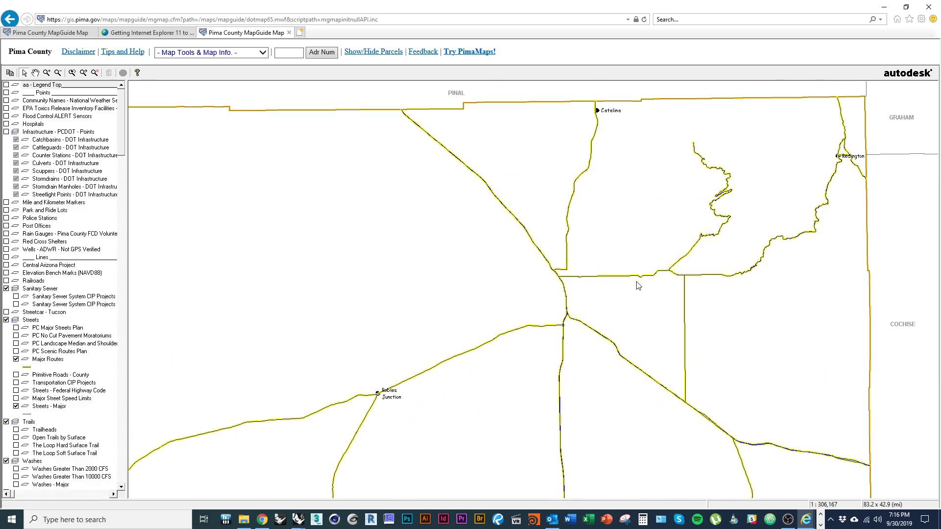
scroll(639, 282, "up", 2)
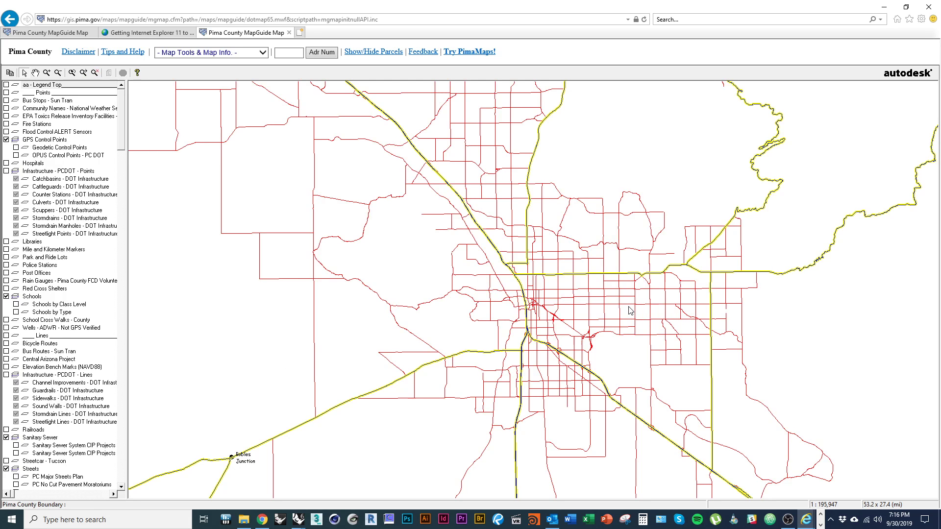
scroll(622, 287, "up", 1)
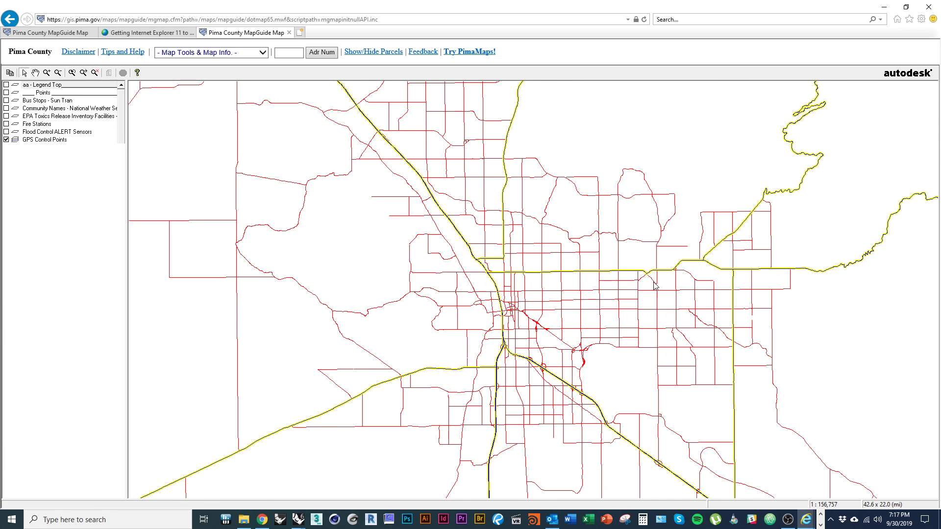
Enlarge the area around E Fort Lowell Rd and N Swan Rd to parcel level and shift the map to show more ground to the north
scroll(656, 287, "up", 1)
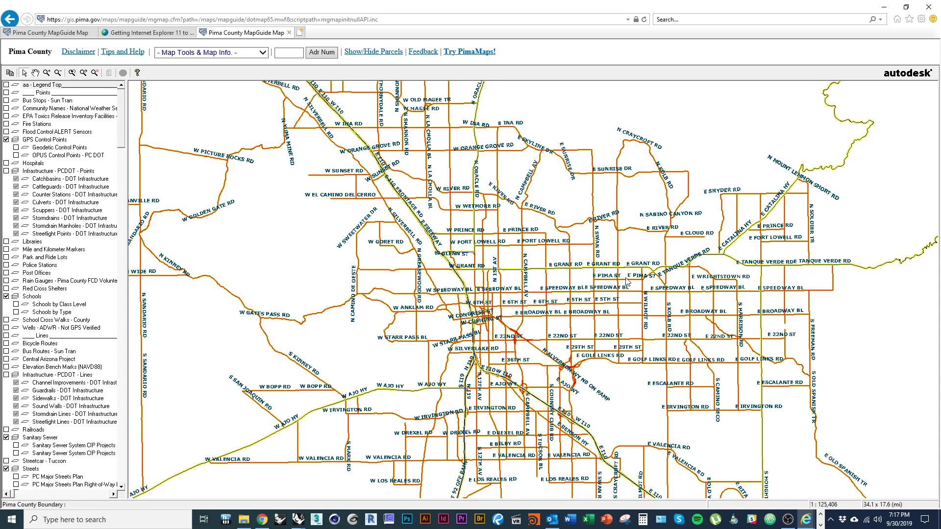
scroll(611, 280, "up", 1)
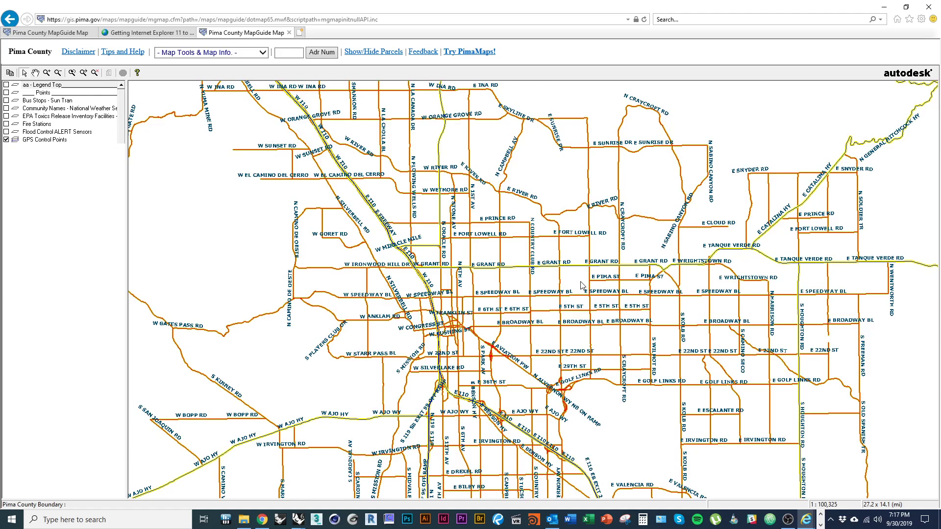
scroll(583, 286, "up", 1)
scroll(583, 285, "up", 1)
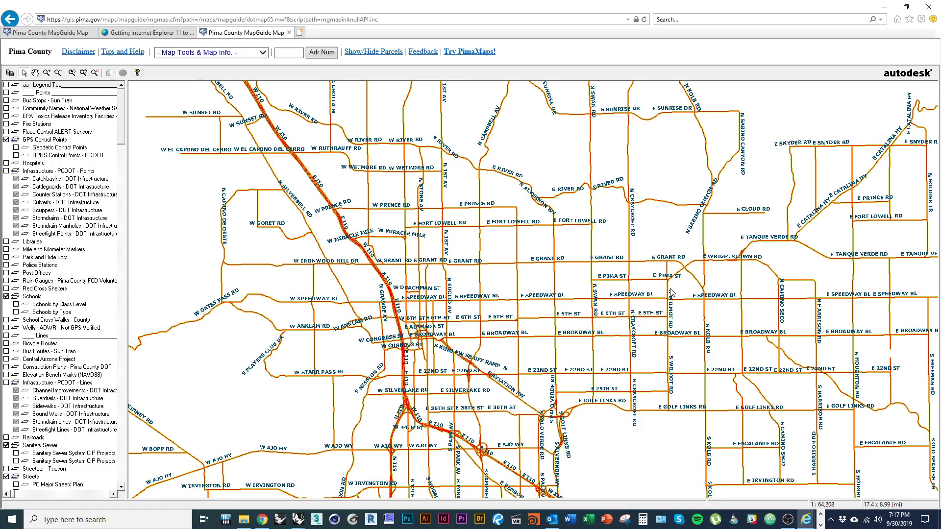
scroll(692, 315, "up", 1)
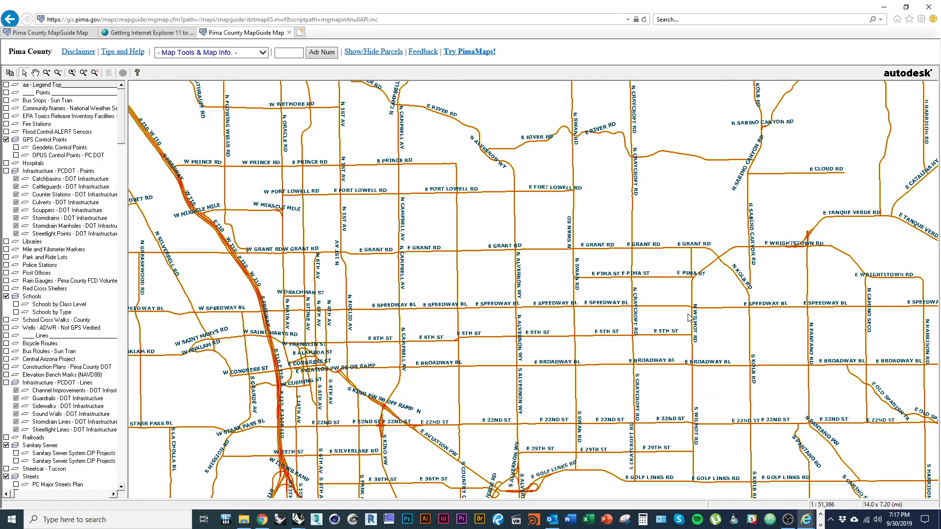
scroll(745, 300, "up", 1)
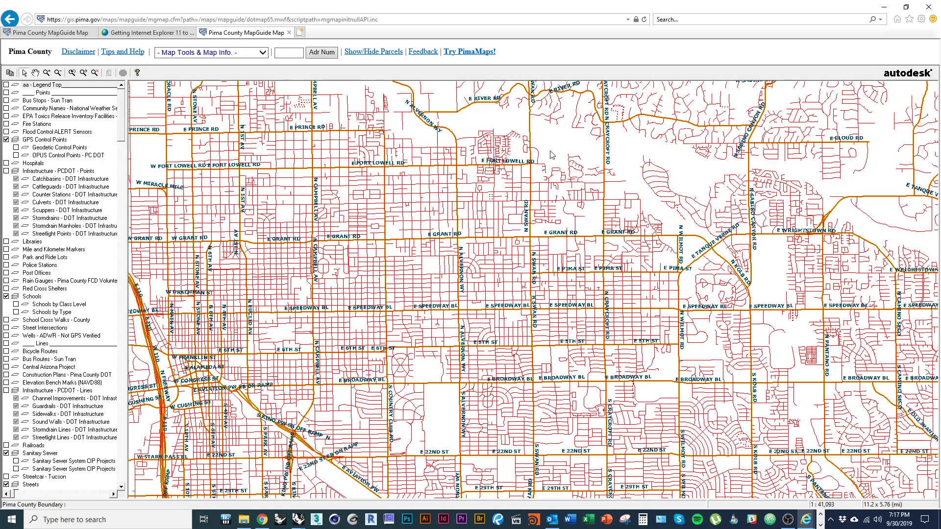
scroll(494, 133, "up", 1)
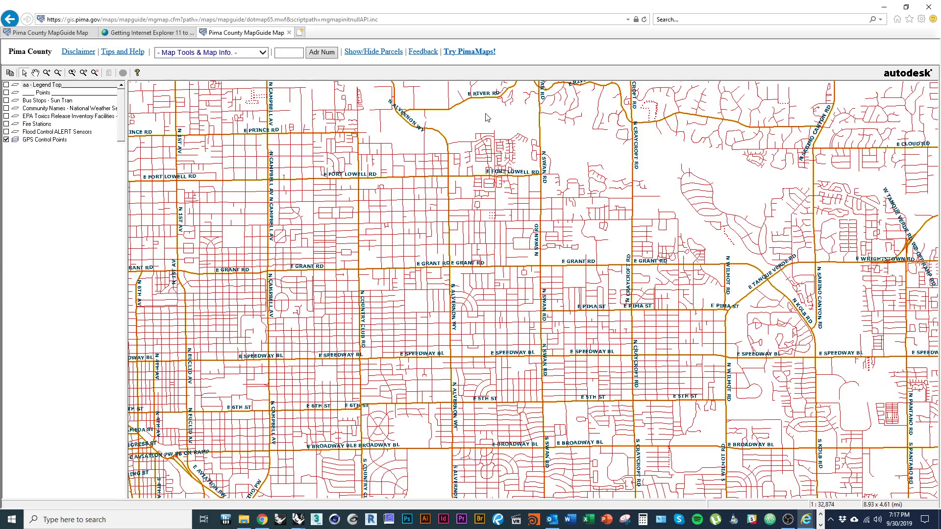
scroll(495, 127, "up", 1)
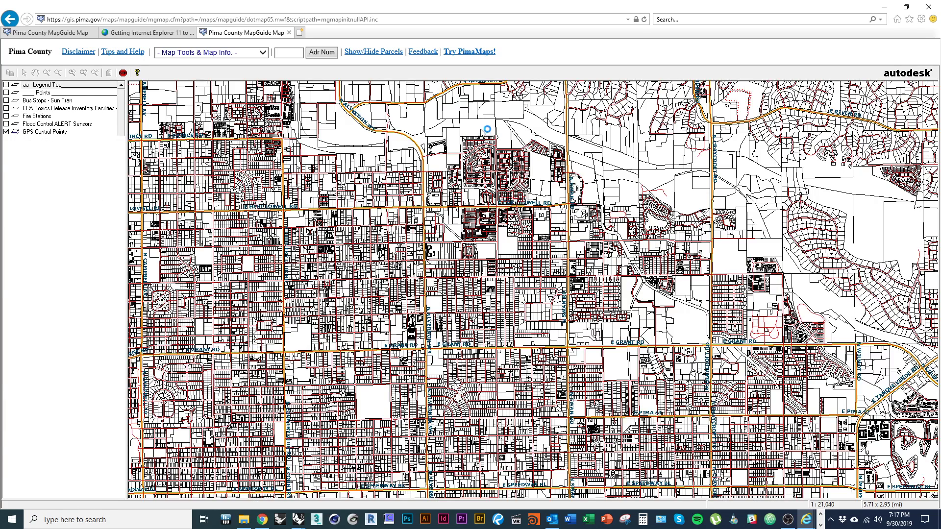
left_click_drag(534, 221, 531, 359)
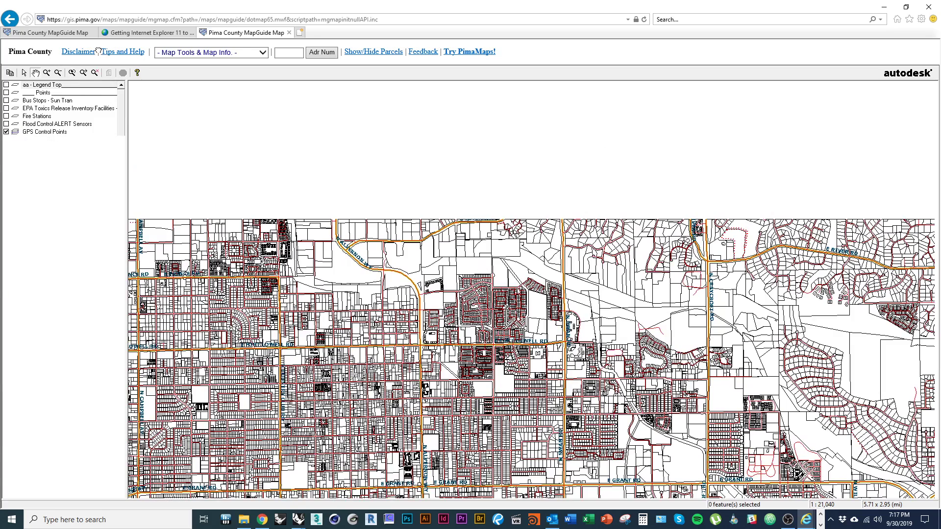
Go to the other MapGuide map with the site contours and locate its labelled All 2-foot Topography - NAVD88 layer in the legend
left_click(74, 32)
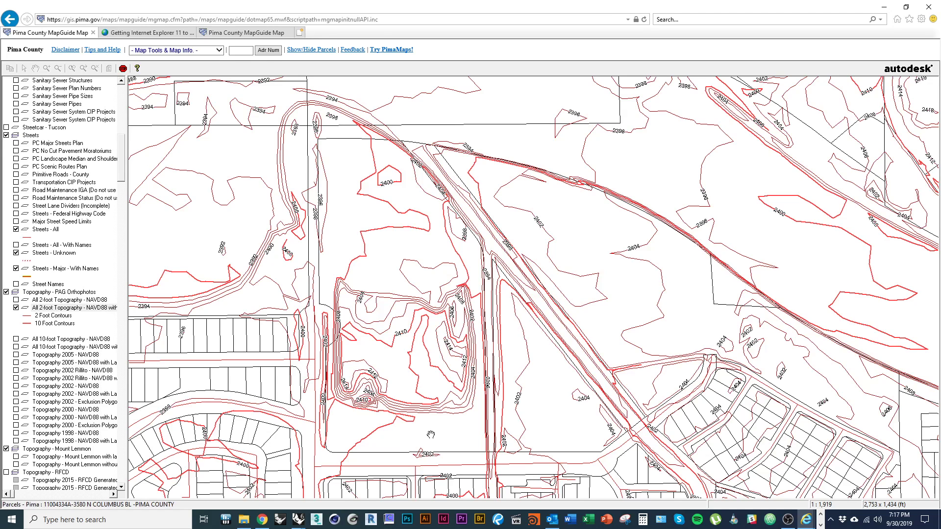
left_click_drag(430, 434, 438, 433)
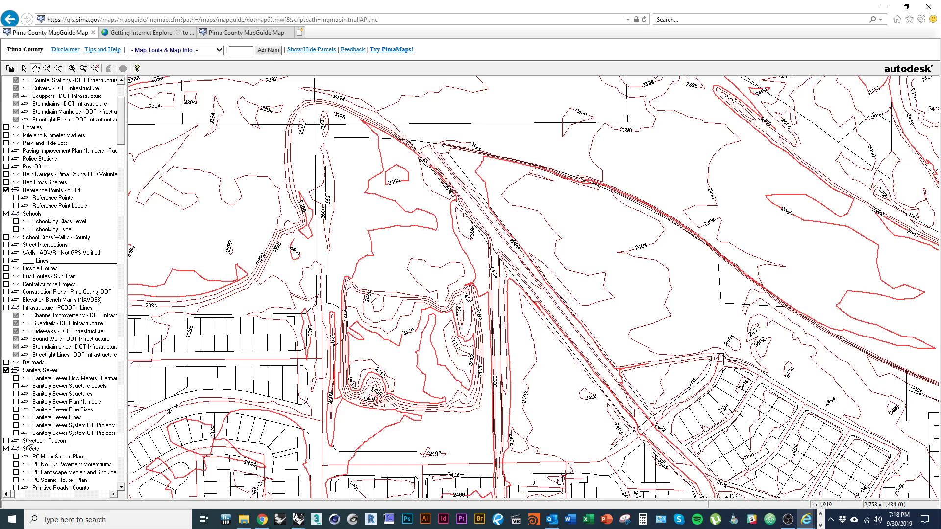
scroll(123, 155, "down", 4)
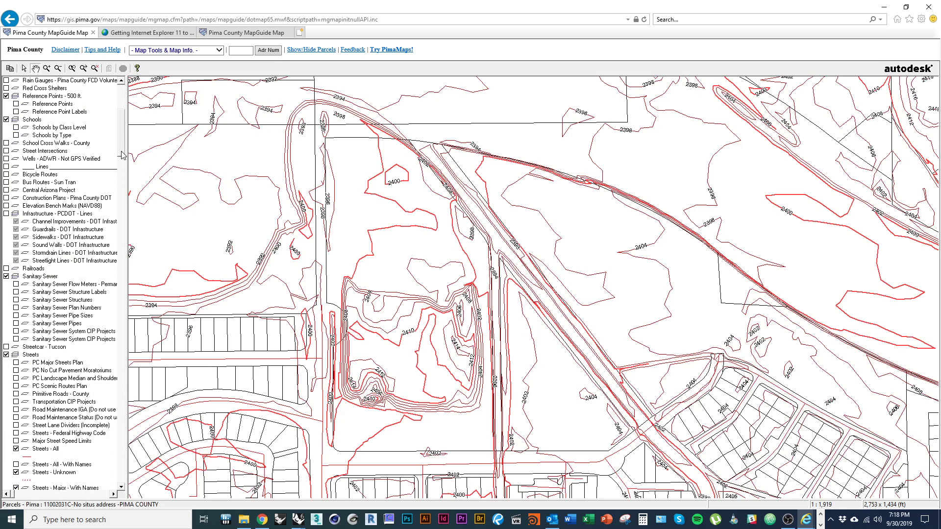
scroll(123, 155, "down", 10)
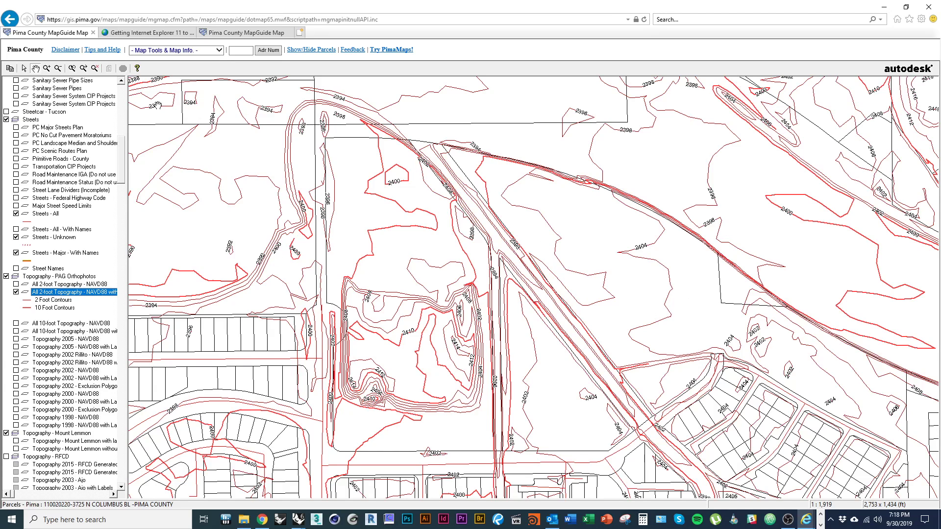
left_click(227, 158)
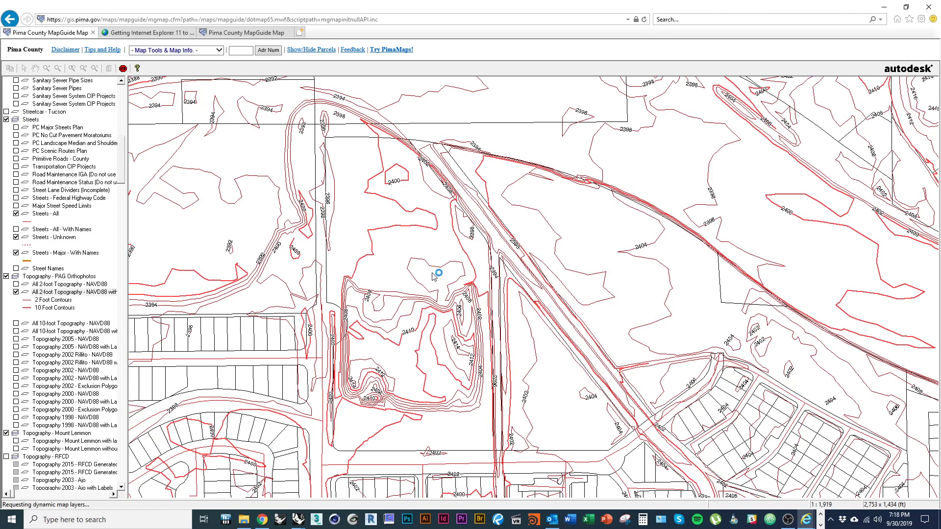
Print the current contour map view with the Adobe PDF printer and save the file as topo
right_click(577, 224)
left_click(583, 227)
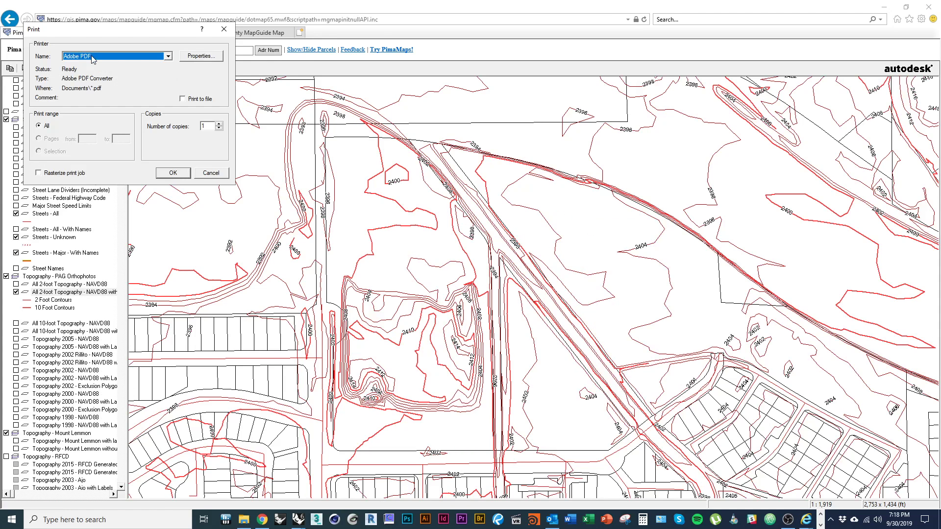
left_click(175, 175)
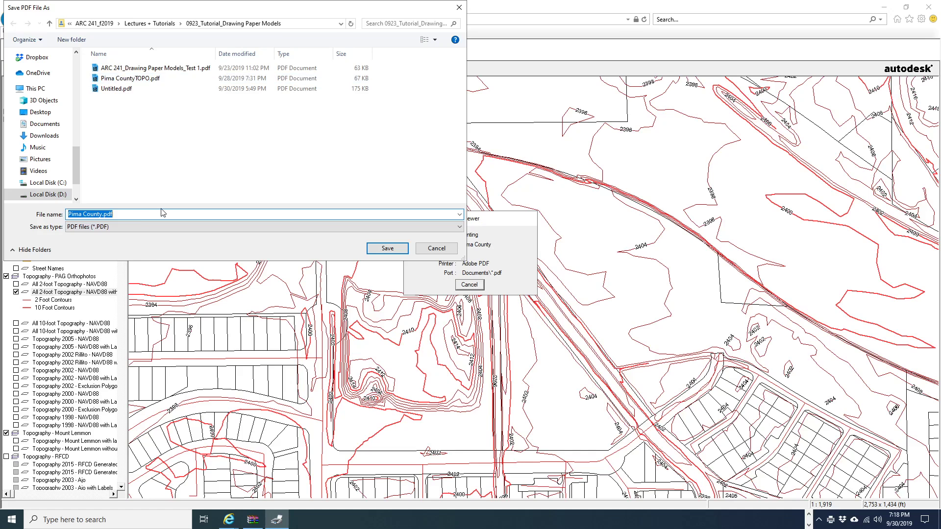
type("topo")
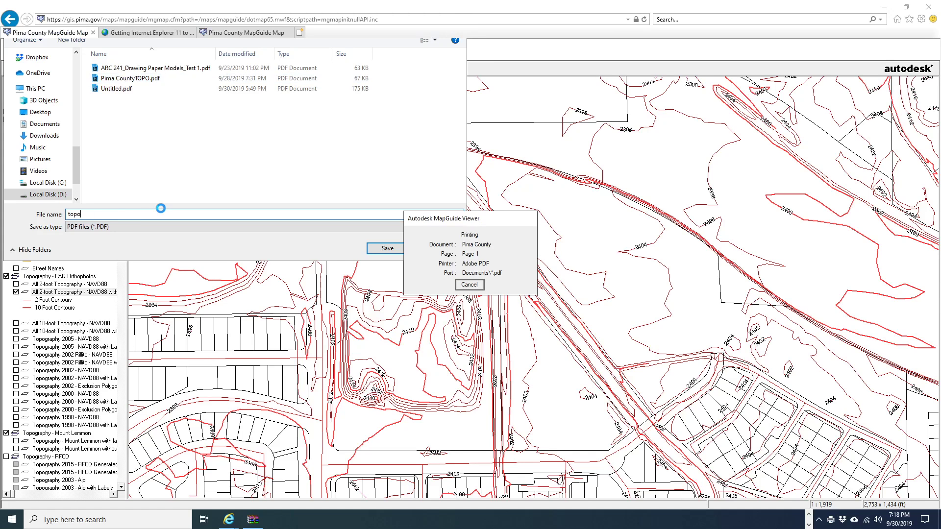
left_click(387, 248)
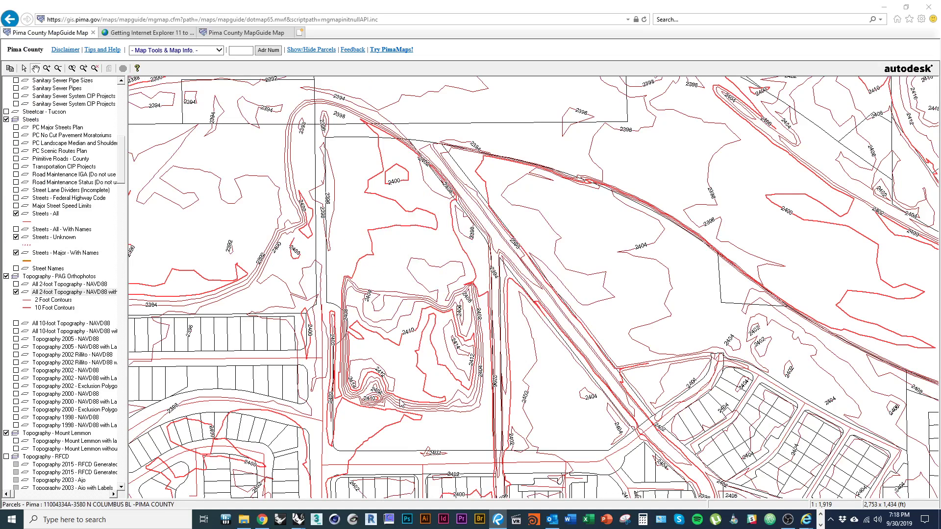
key("alt+Tab")
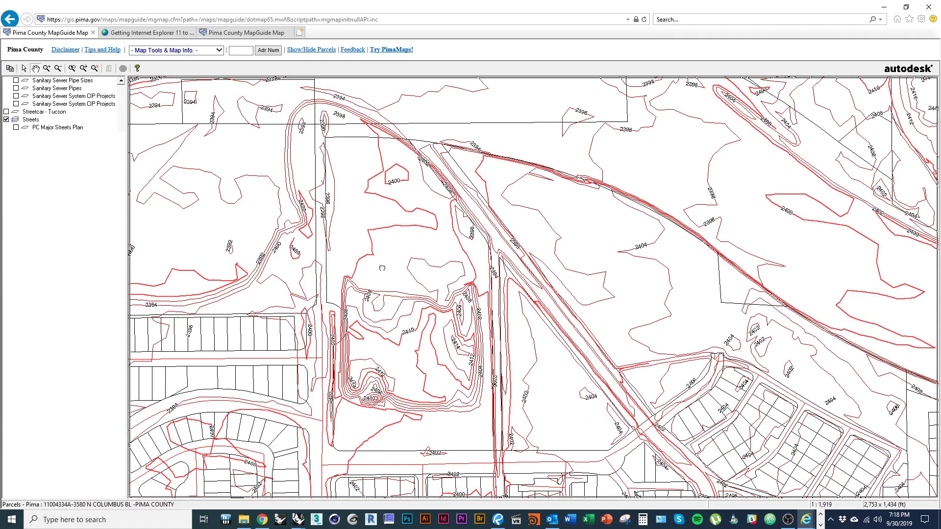
right_click(377, 263)
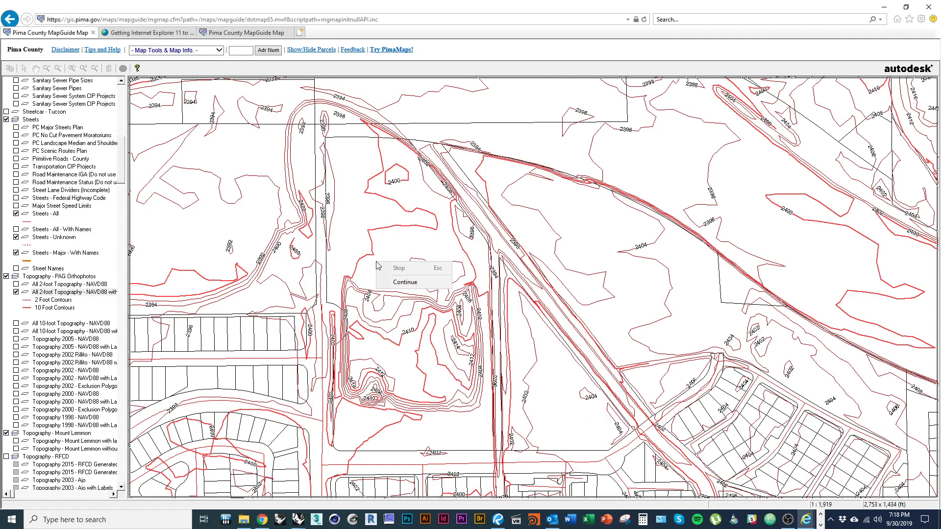
right_click(408, 248)
left_click(418, 251)
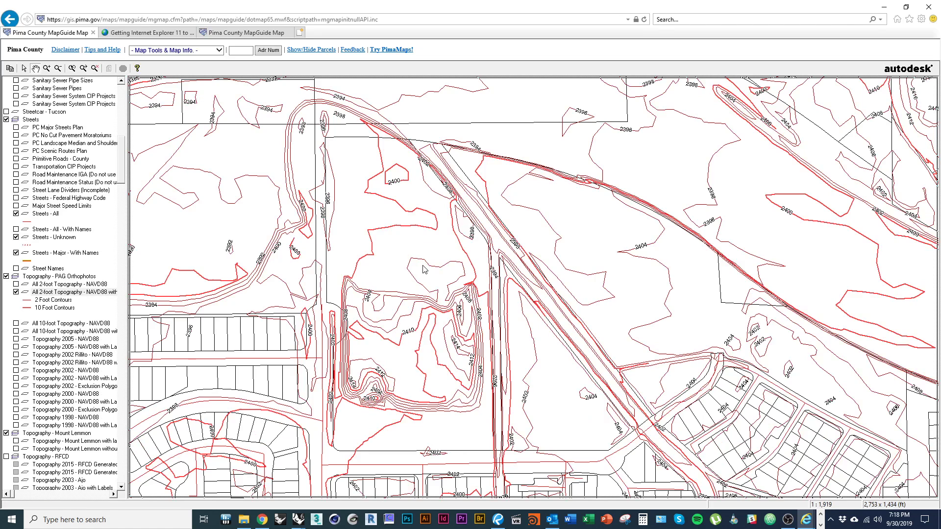
left_click(579, 218)
right_click(582, 219)
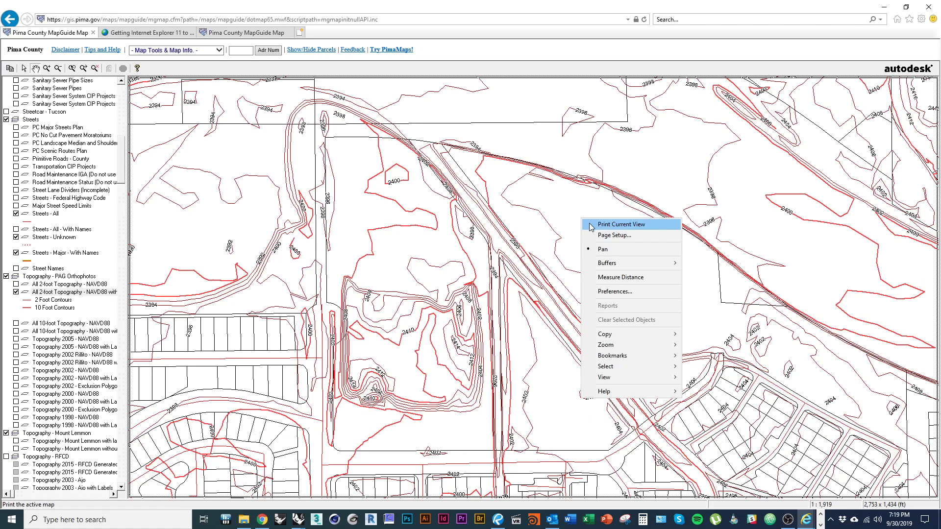
left_click(593, 227)
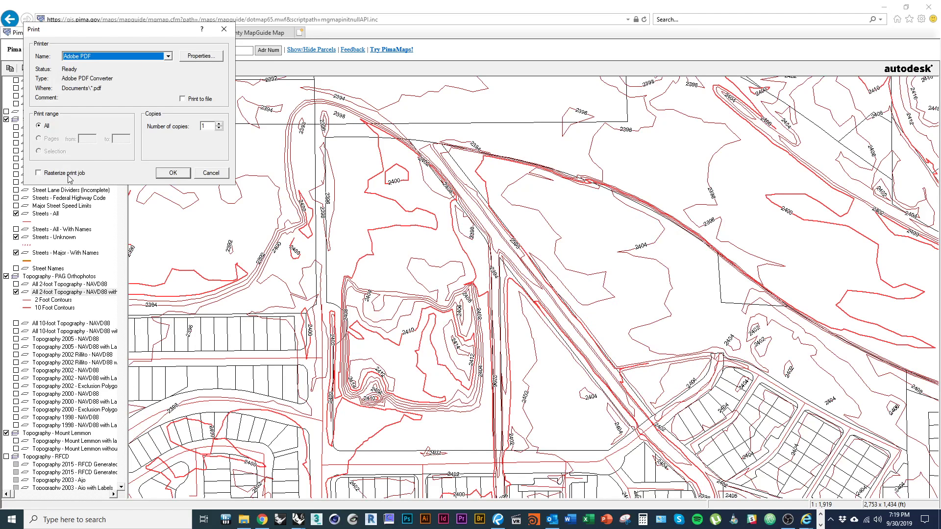
left_click(218, 175)
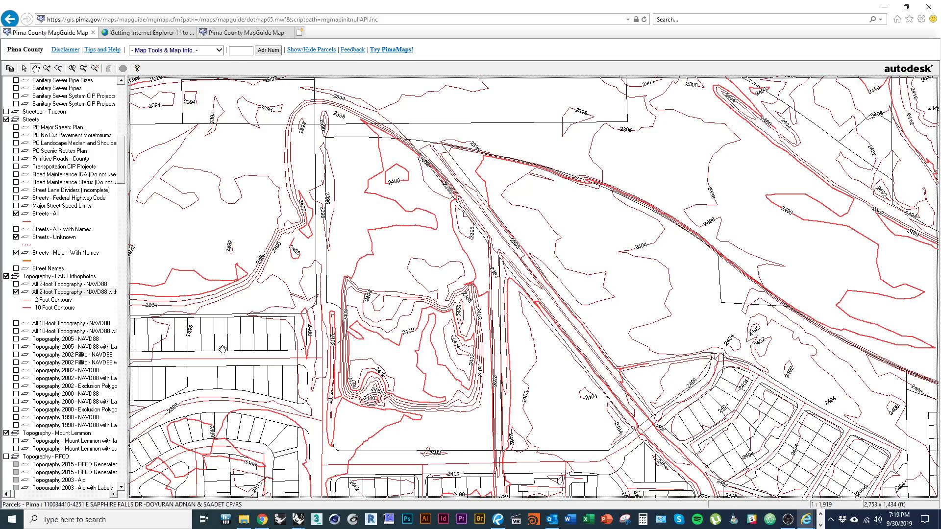
Check the exported topo lines PDF at full-page size in Revu, close the document and return to the MapGuide map
key("alt+Tab")
scroll(272, 350, "down", 3)
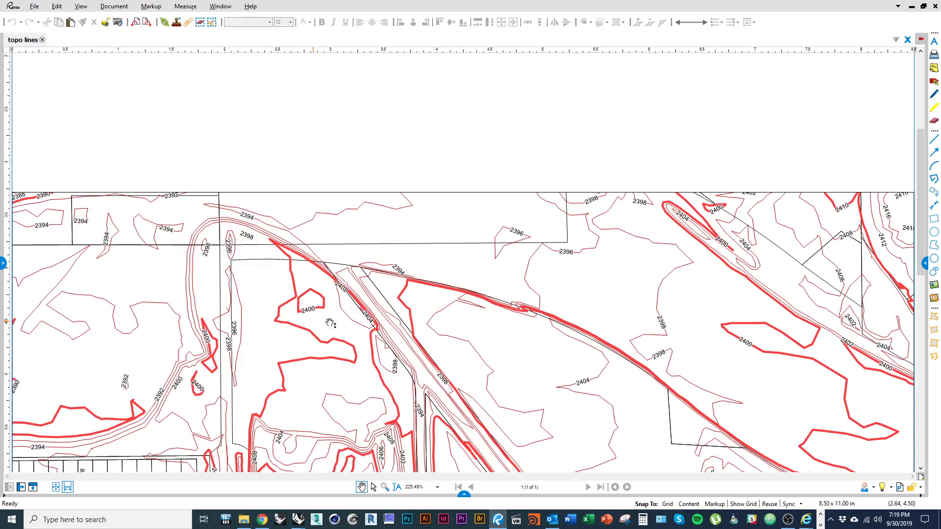
scroll(359, 314, "down", 3, "ctrl")
scroll(375, 297, "down", 3)
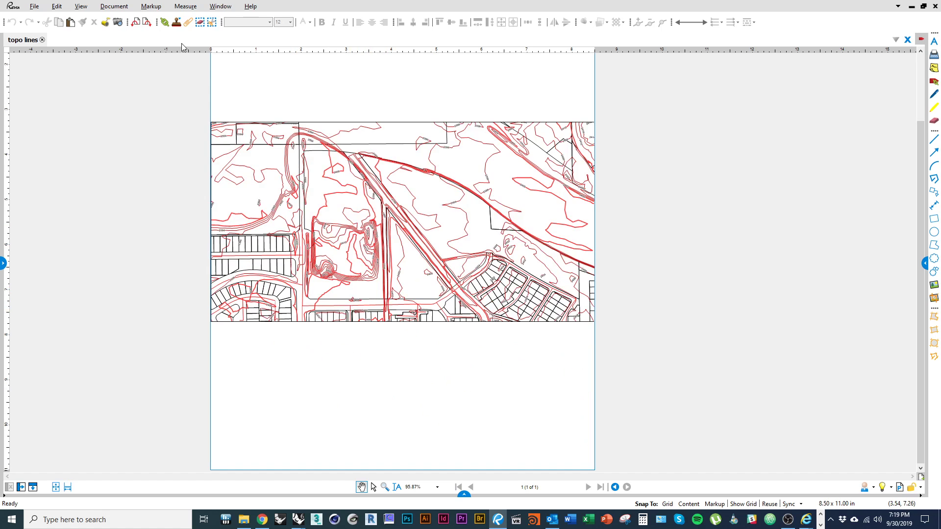
left_click(42, 39)
left_click(911, 6)
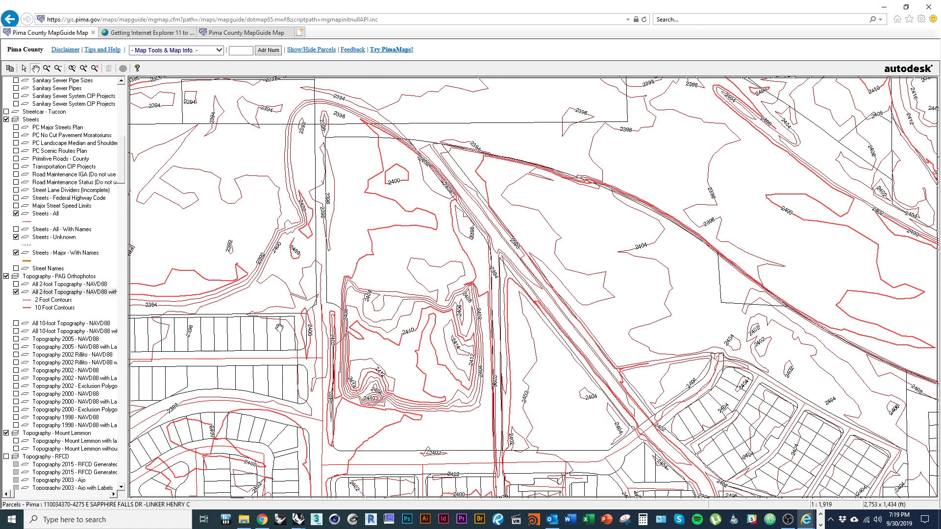
Import topo lines.pdf from the 0923_Tutorial_Drawing Paper Models folder into the Tucson 1314 site drawing in Rhino
key("alt+Tab")
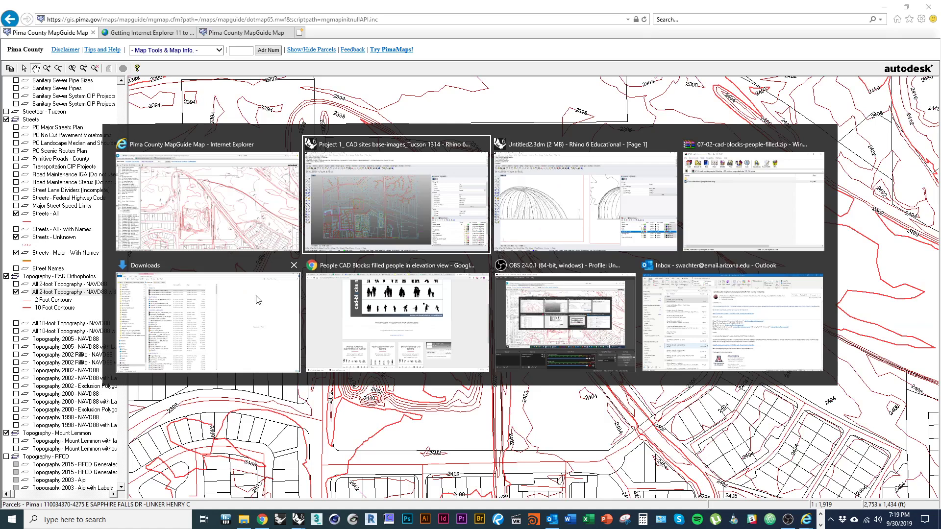
left_click(196, 336)
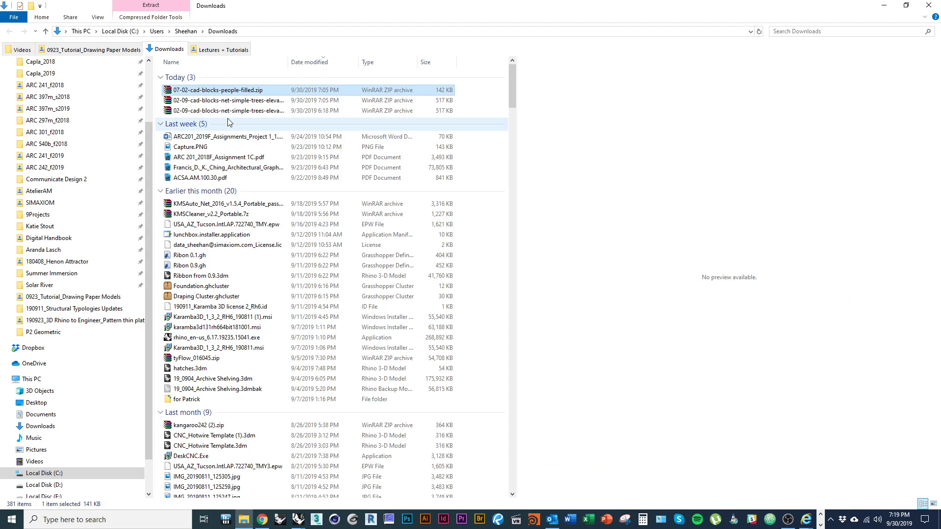
left_click(140, 50)
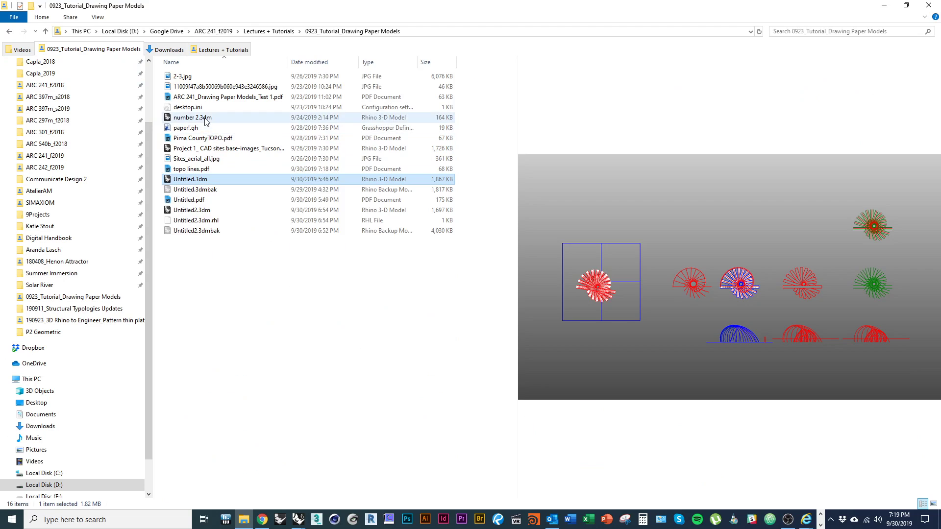
left_click(198, 170)
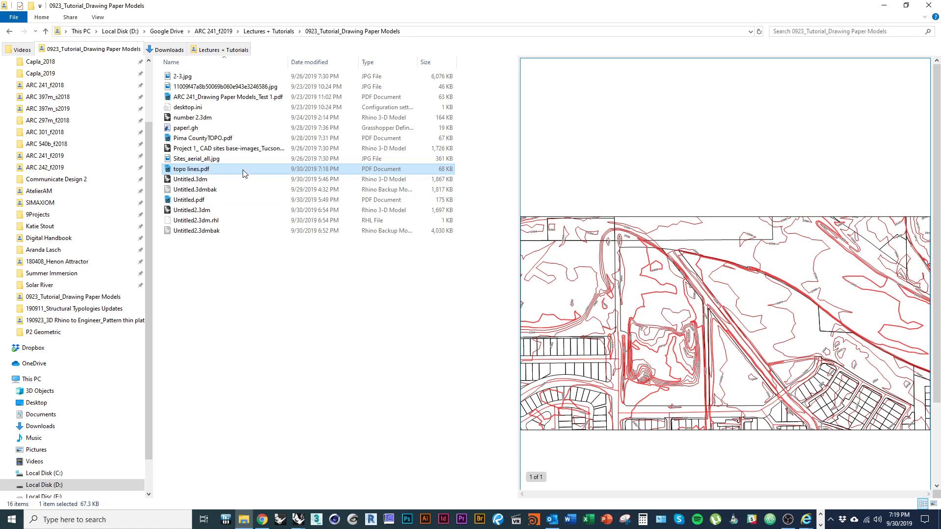
left_click_drag(244, 171, 605, 227)
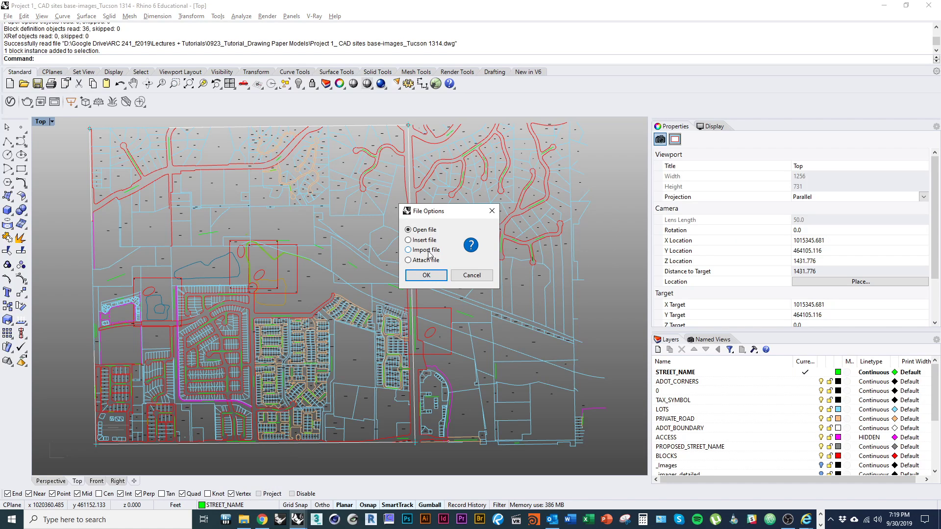
left_click(420, 251)
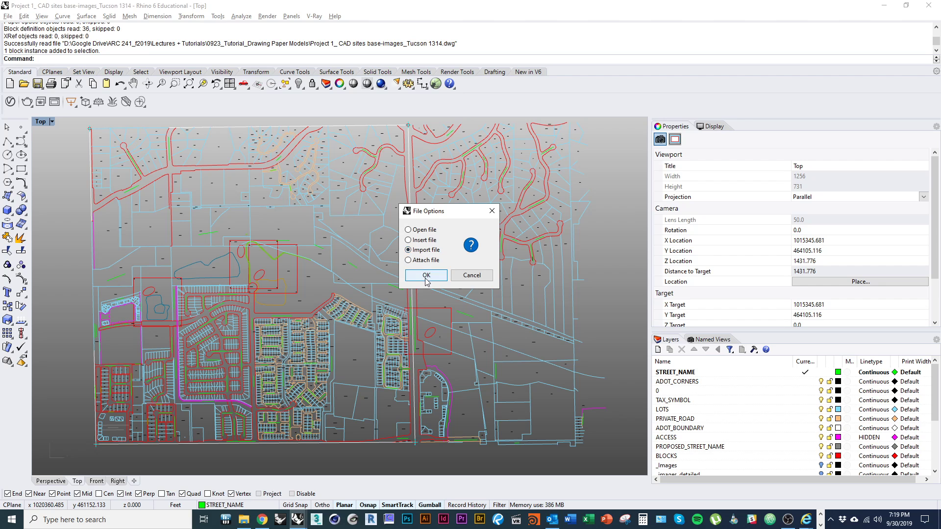
left_click(426, 275)
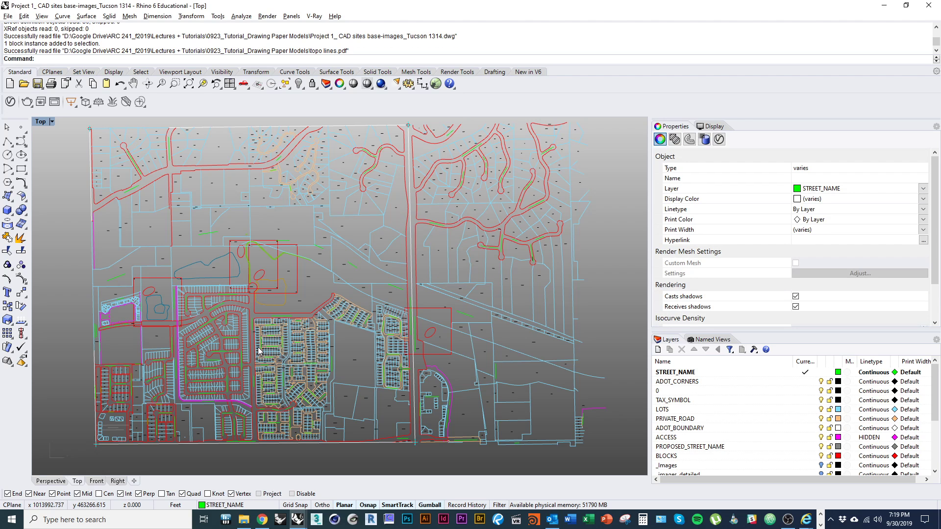
Locate the imported topo lines near the origin and delete the white background hatch behind them
scroll(259, 351, "down", 10)
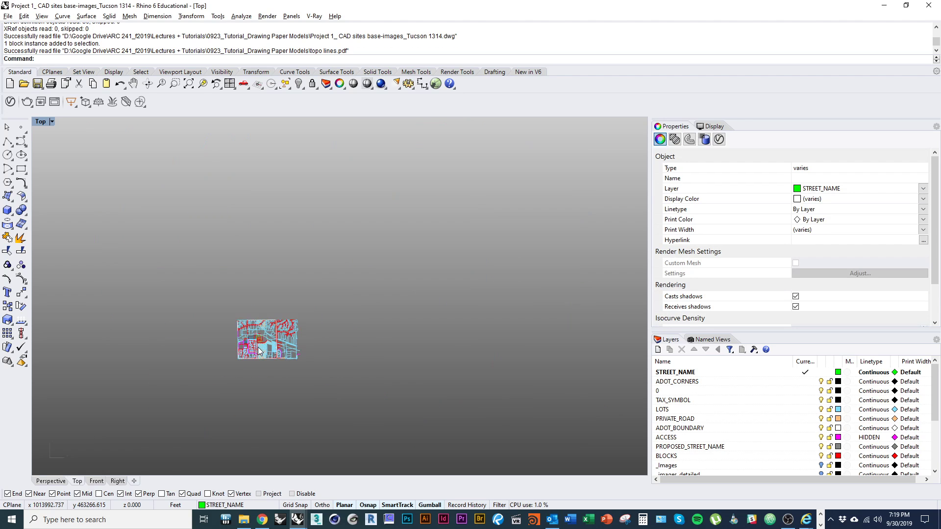
scroll(260, 346, "up", 4)
type("z")
key("Return")
type("s")
key("Return")
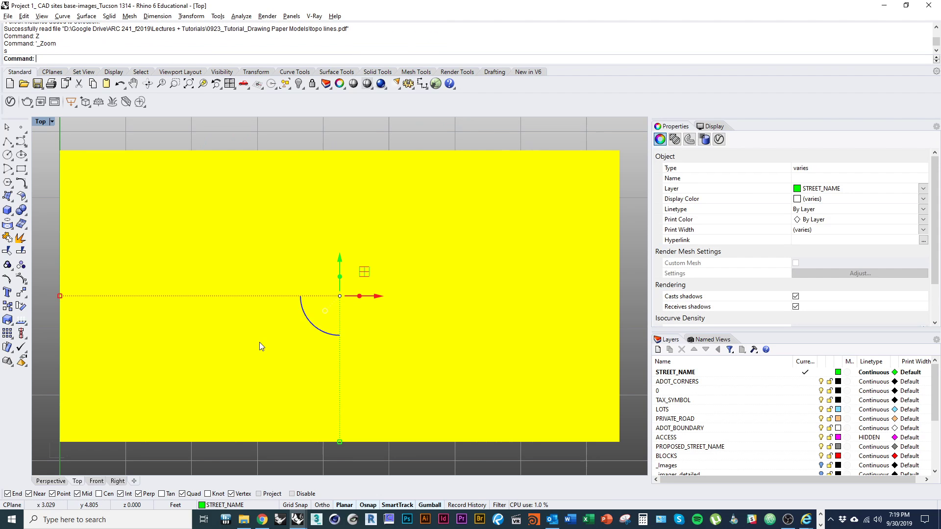
right_click_drag(279, 363, 284, 281)
scroll(284, 281, "down", 5)
left_click(272, 358)
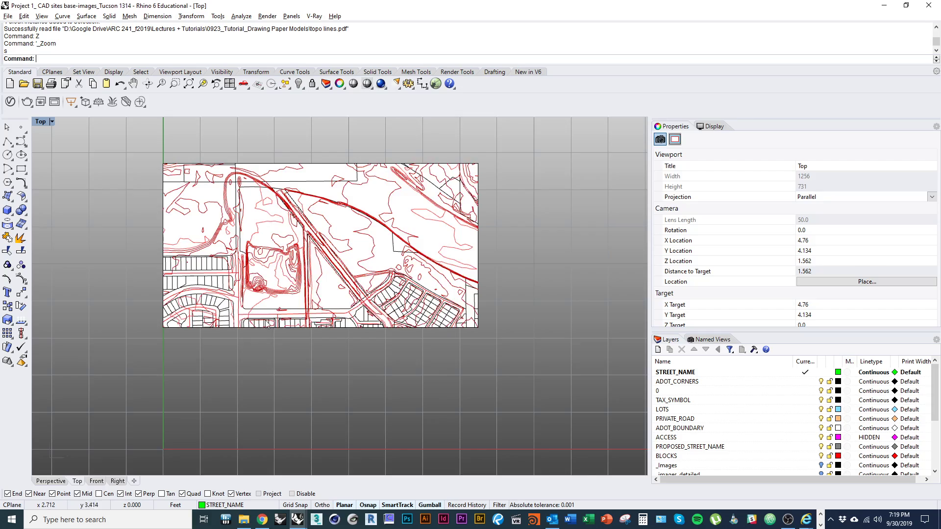
scroll(263, 308, "up", 7)
left_click(304, 296)
type("d")
key("Return")
Select individual contour curves on and around the central plot to examine their geometry, and clear the selection
scroll(202, 346, "down", 3)
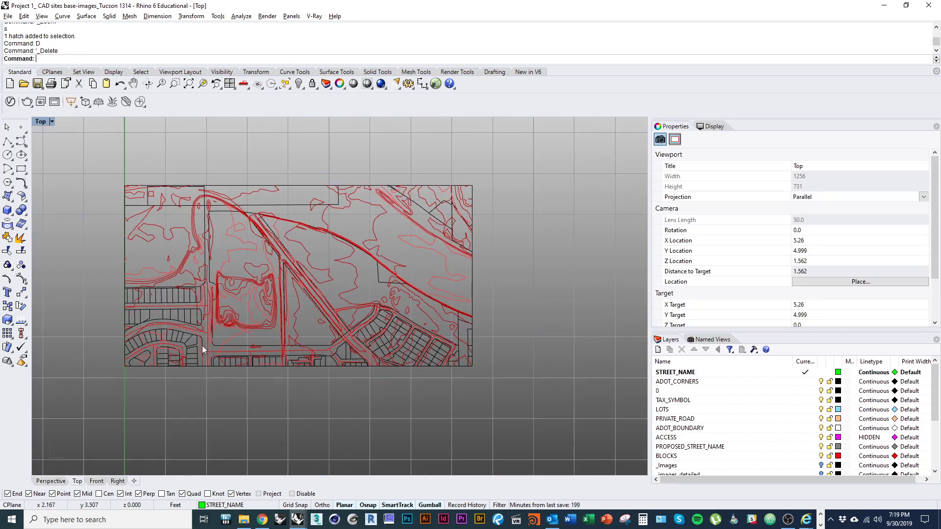
scroll(228, 287, "up", 8)
left_click(231, 265)
scroll(270, 278, "up", 9)
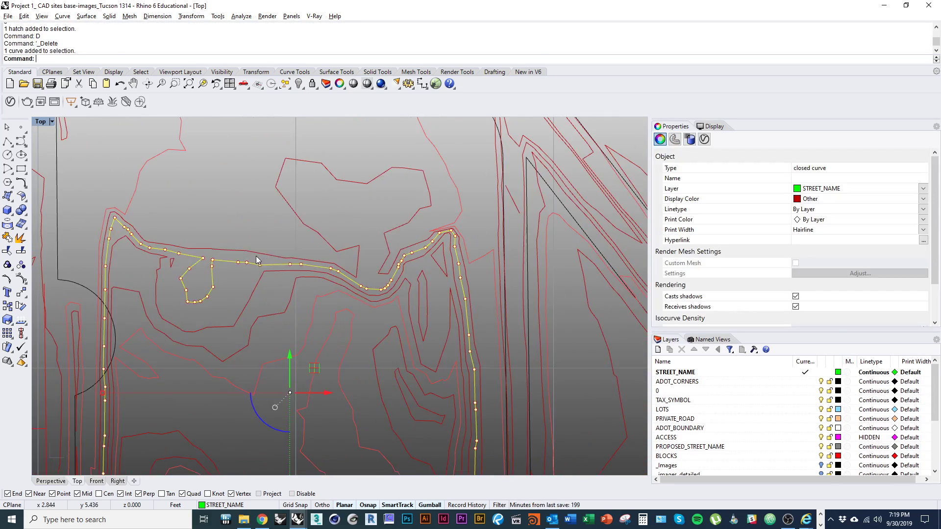
left_click(256, 254)
right_click_drag(300, 218, 269, 268)
left_click(154, 208)
right_click_drag(208, 204, 219, 303)
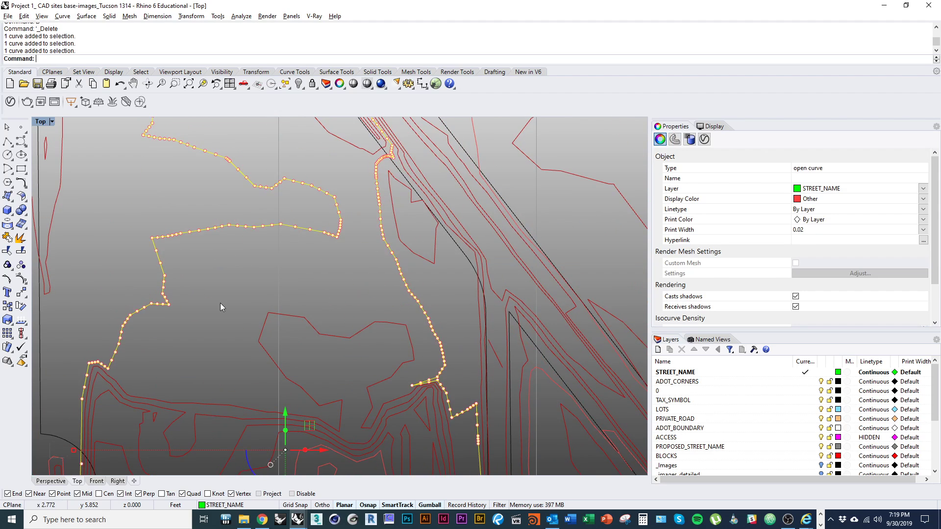
left_click(220, 302)
left_click(175, 304)
left_click(204, 307)
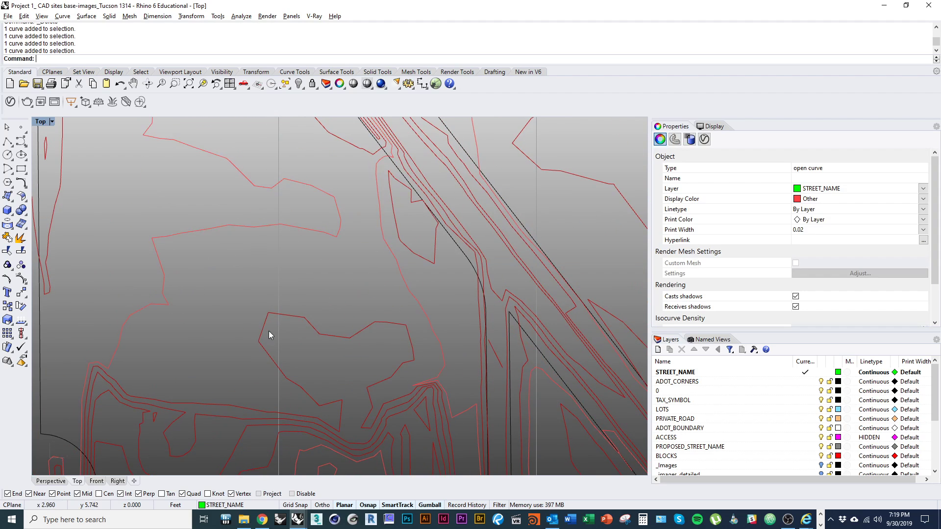
left_click(298, 318)
key("Escape")
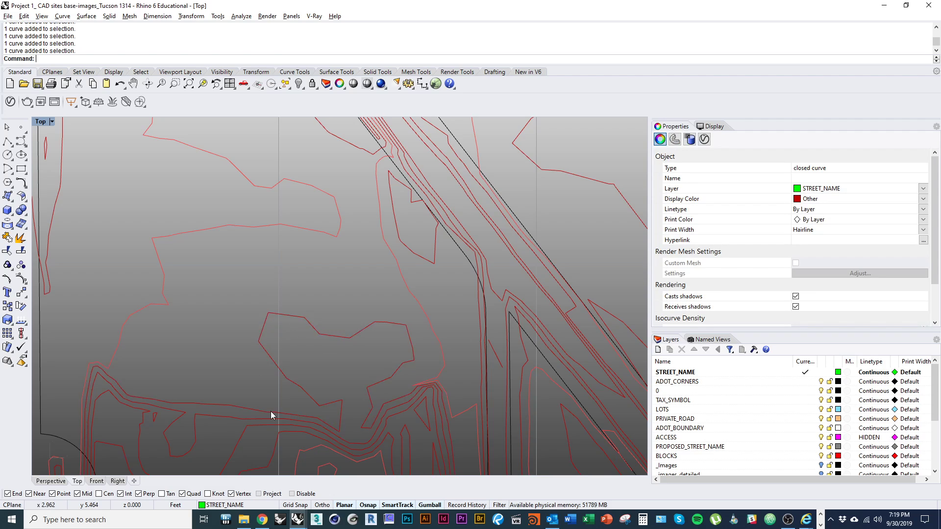
Try to move all imported topo curves, using the lower-right corner of their border as the base point
scroll(258, 395, "down", 20)
right_click_drag(258, 395, 247, 326)
left_click_drag(132, 197, 501, 394)
scroll(387, 348, "up", 10)
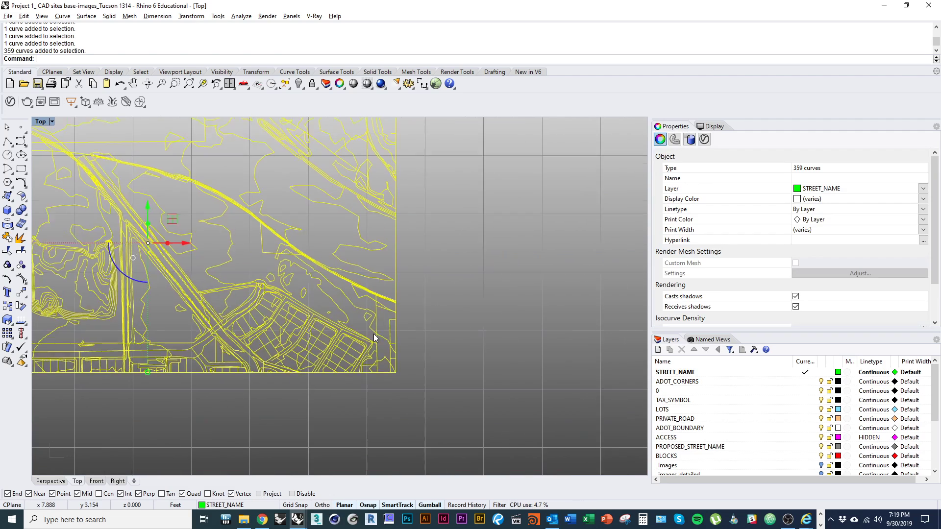
type("M")
key("Return")
scroll(311, 308, "up", 5)
left_click(311, 306)
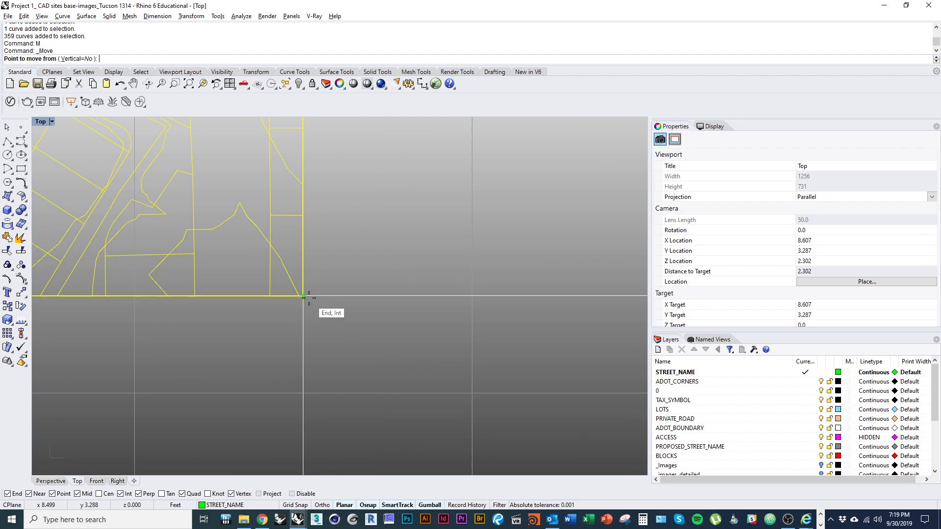
scroll(217, 330, "down", 8)
scroll(166, 343, "down", 15)
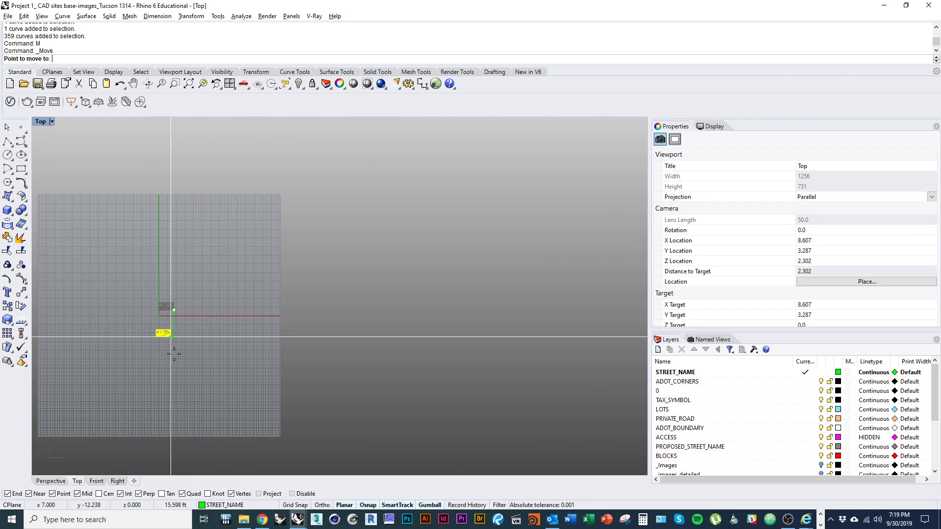
left_click(179, 383)
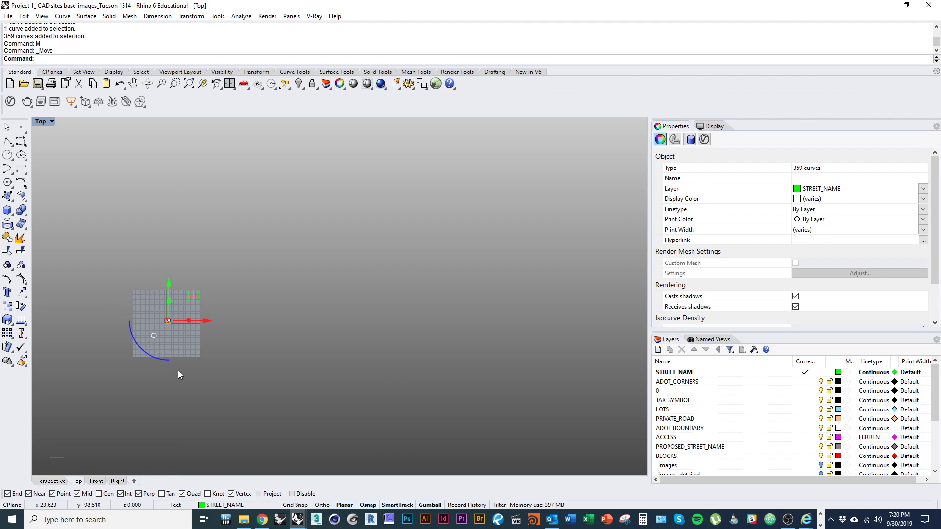
Move all imported topo curves from the origin to the area next to the distant Tucson site drawing
key("Return")
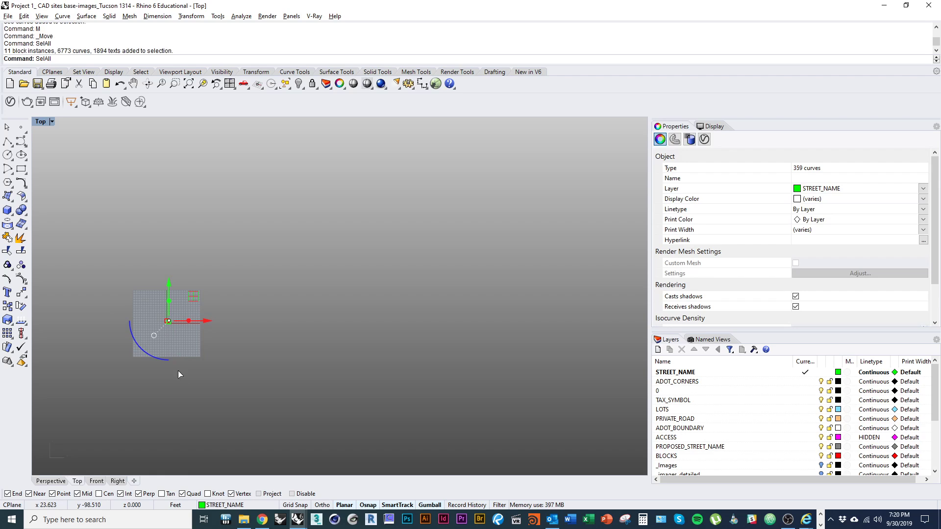
type("z")
key("Return")
type("a")
key("Return")
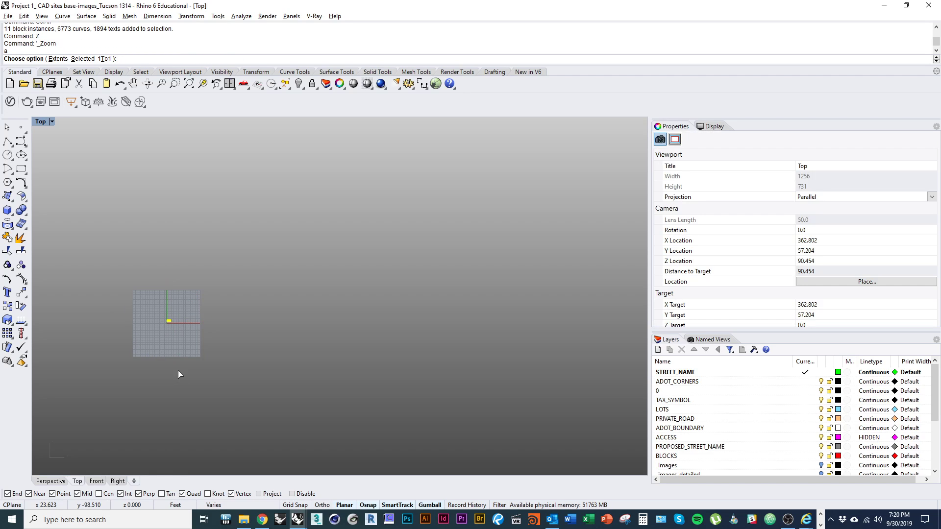
left_click(82, 59)
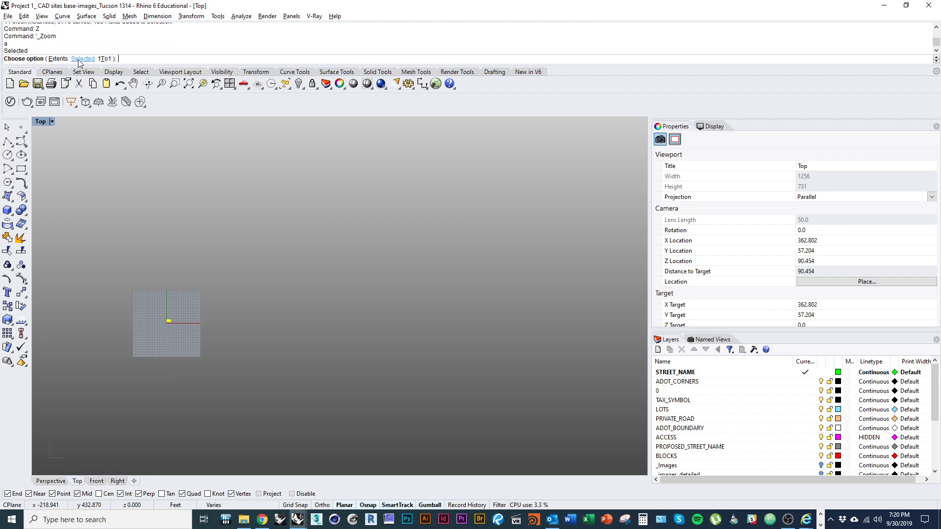
left_click(222, 331)
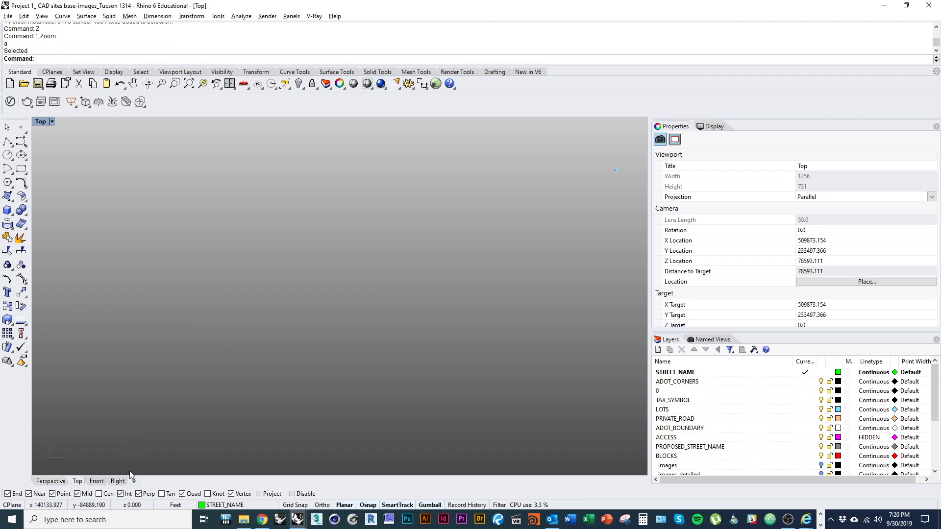
left_click_drag(100, 471, 41, 443)
type("m")
key("Return")
left_click(61, 453)
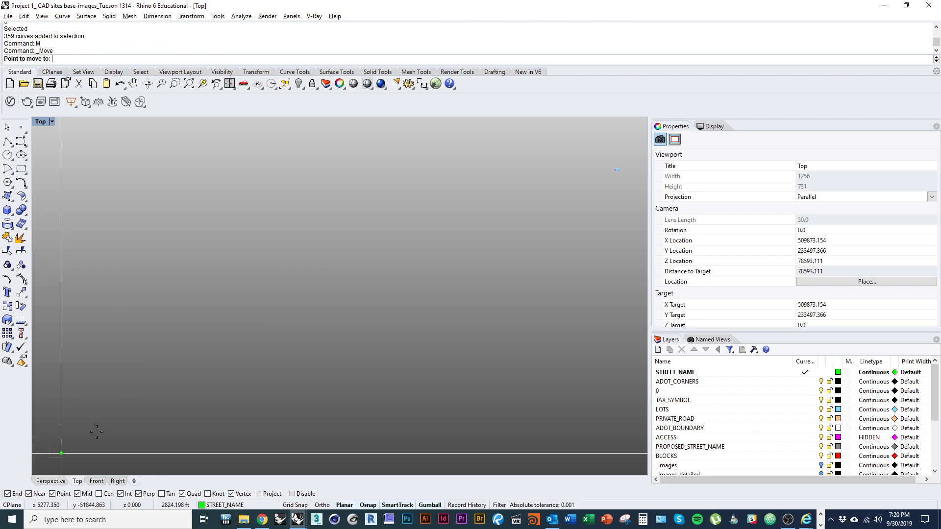
left_click(618, 171)
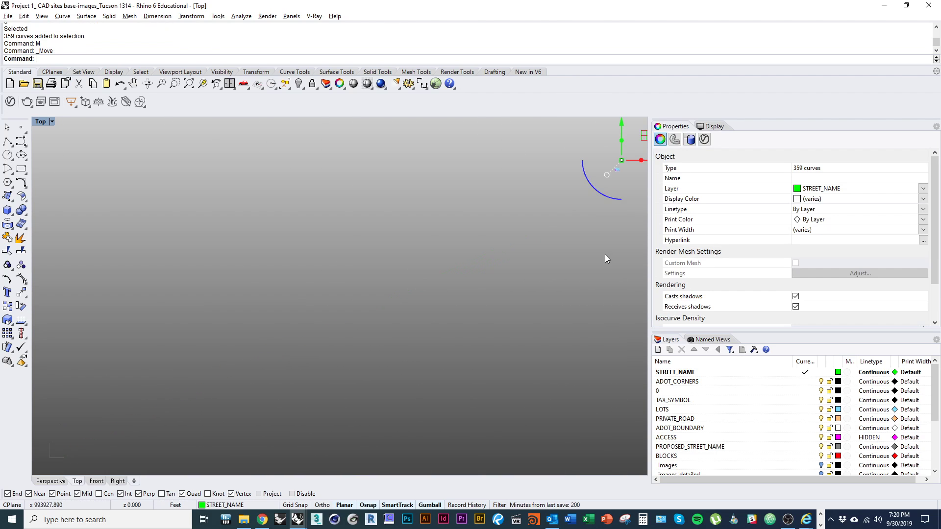
Reselect only the imported topo curves by selecting everything and removing the Tucson site drawing's objects from the selection
type("zsa")
key("Return")
right_click_drag(403, 242, 405, 427, "ctrl")
right_click_drag(438, 317, 386, 361)
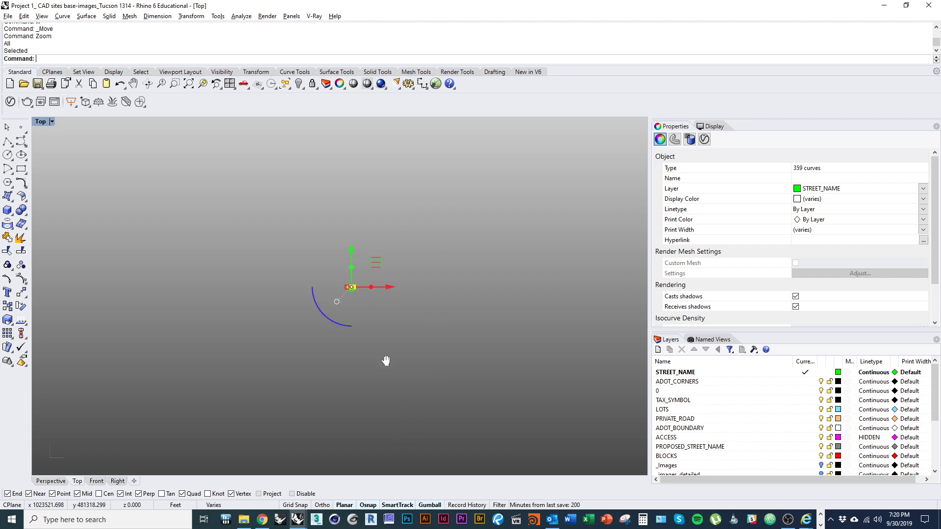
key("ctrl+a")
right_click_drag(313, 354, 300, 289, "ctrl")
right_click_drag(293, 358, 276, 333)
scroll(270, 323, "down", 15)
scroll(271, 376, "up", 15)
left_click_drag(410, 351, 183, 158, "ctrl")
type("zs")
key("Return")
right_click_drag(288, 275, 274, 131, "ctrl")
right_click_drag(277, 270, 270, 284, "ctrl")
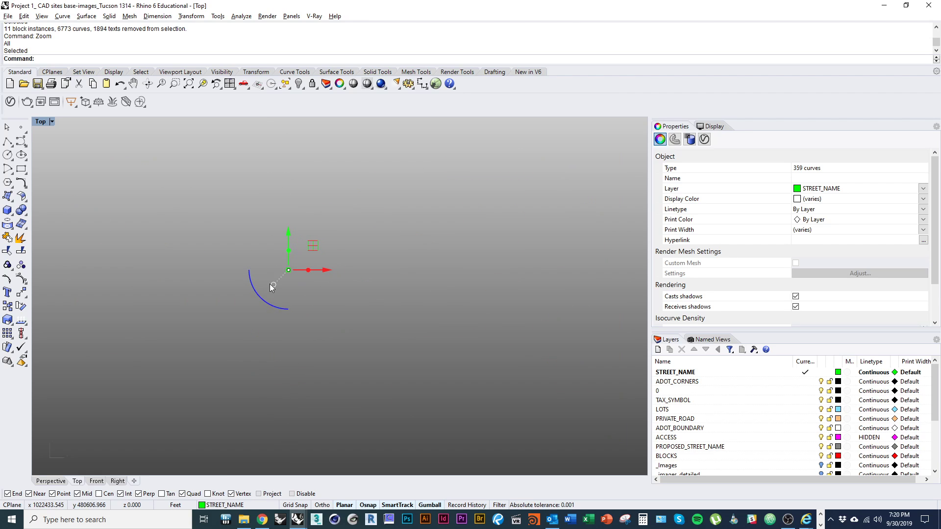
Move the selected topo curves closer to the Tucson site drawing
right_click_drag(296, 248, 313, 266, "ctrl")
type("m")
key("Return")
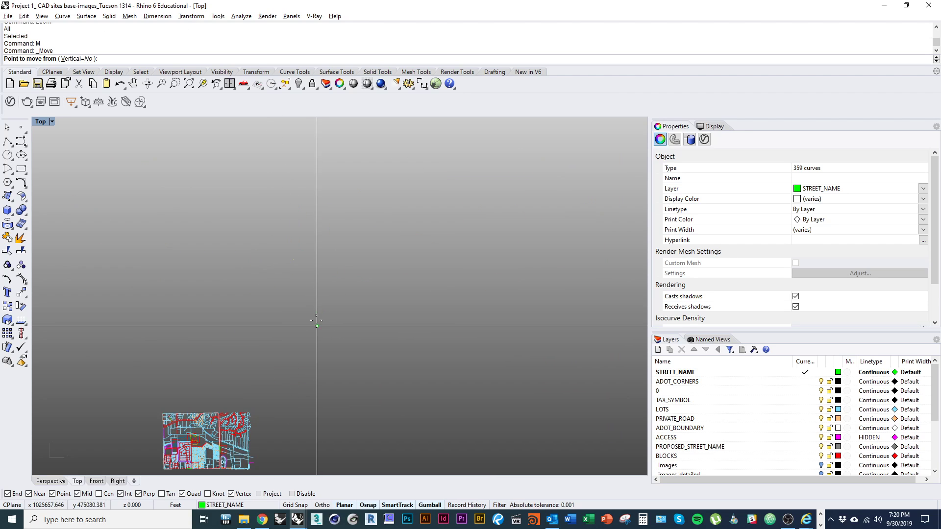
right_click_drag(317, 321, 342, 250)
left_click(343, 219)
left_click(290, 441)
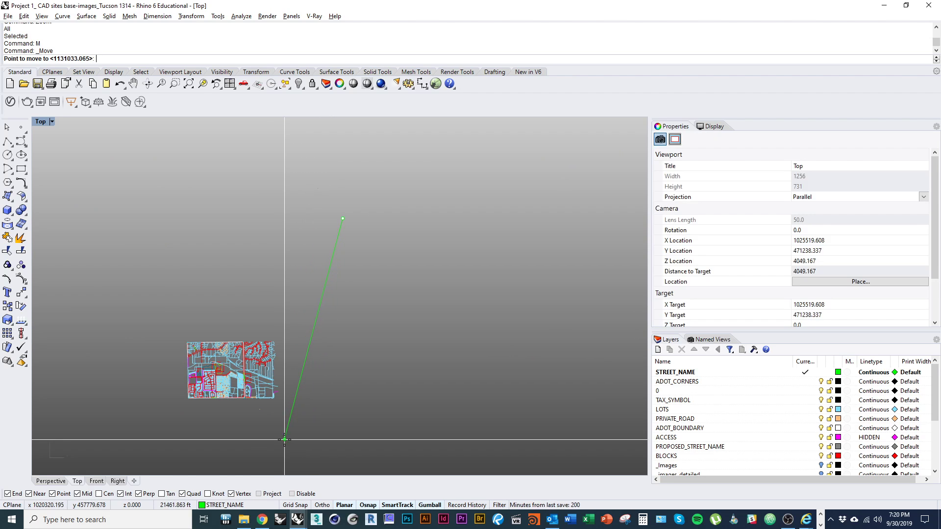
Move the topo curves again, placing them beside the southeast edge of the site drawing
right_click_drag(266, 423, 170, 278, "ctrl")
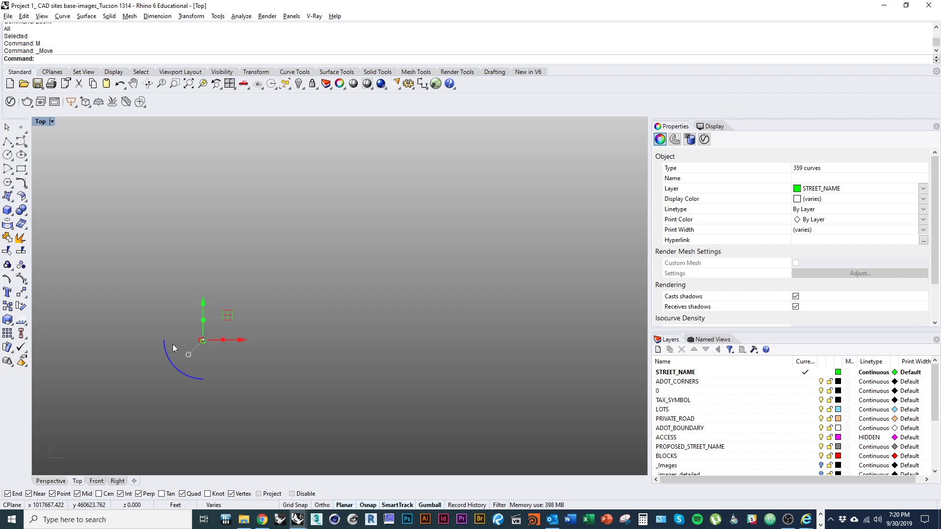
right_click_drag(244, 265, 310, 393)
type("m")
key("Return")
left_click(298, 397)
right_click_drag(290, 342, 292, 395)
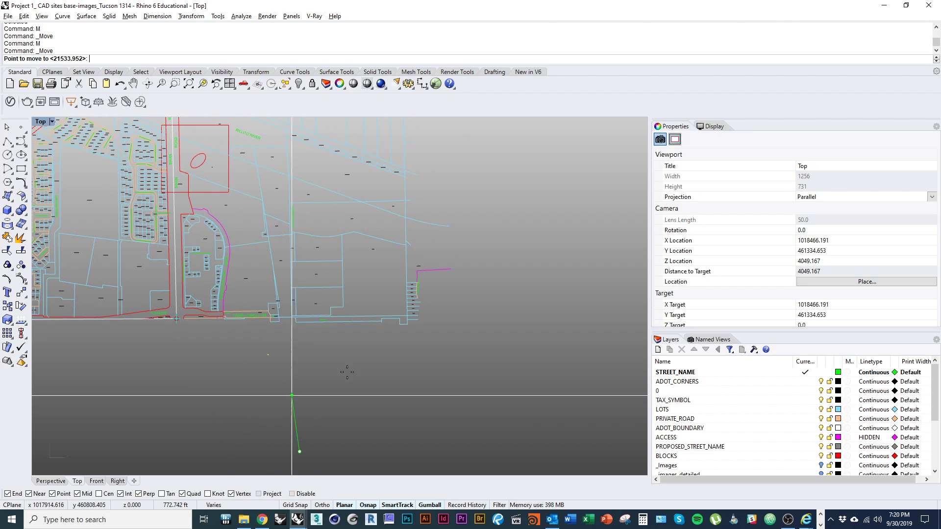
left_click(495, 237)
Switch to the Pima County MapGuide browser window, read the map extent in feet, and return to the Rhino site drawing
key("alt+Tab")
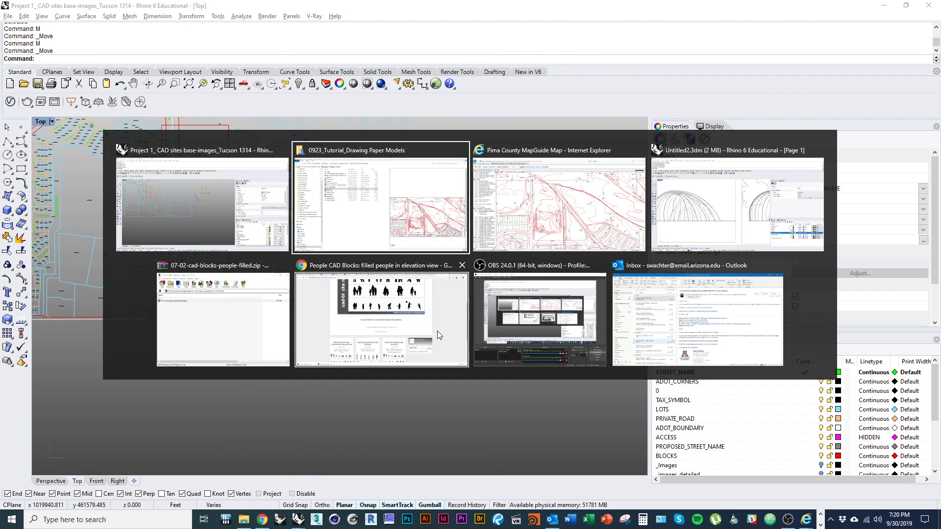
left_click(510, 212)
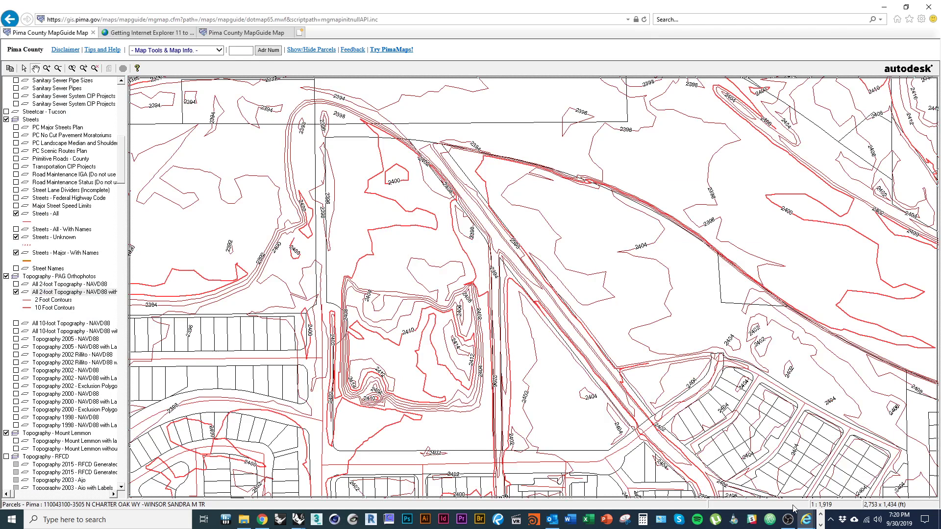
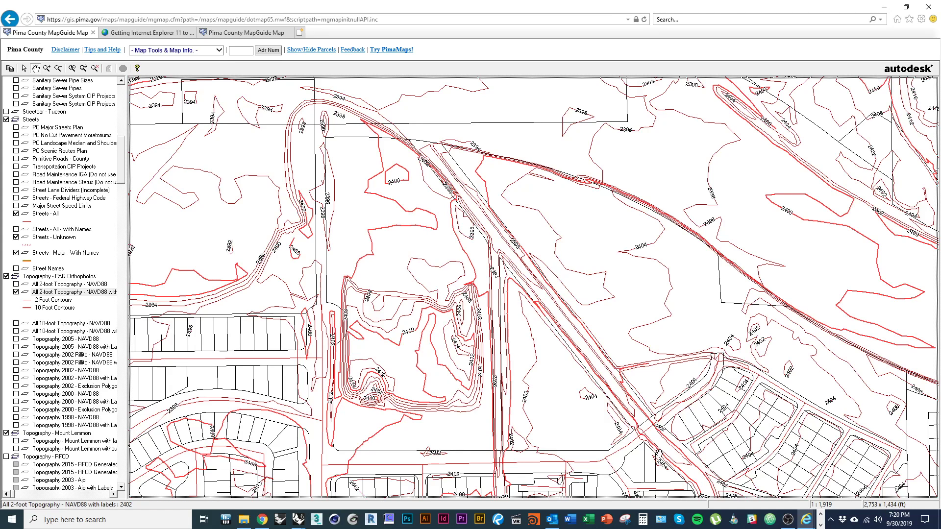
key("alt+Tab")
key("F4")
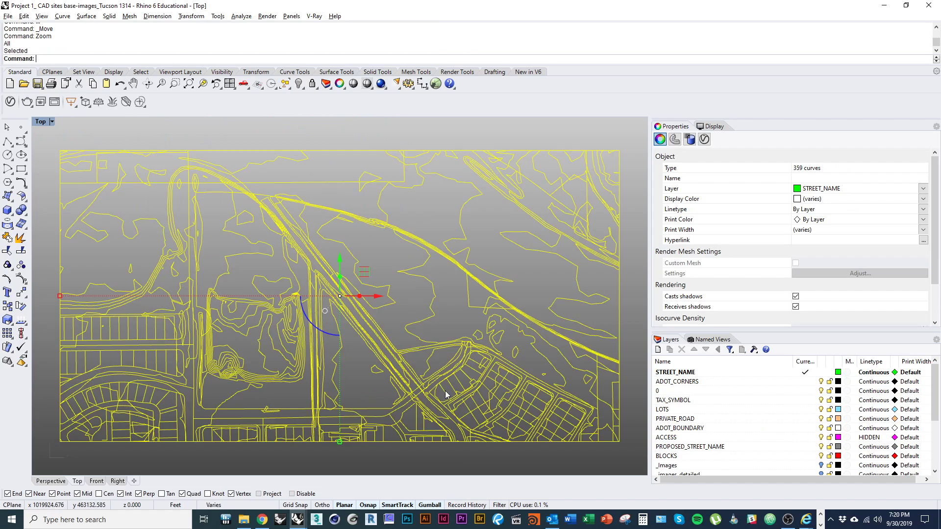
Scale the topo curves from their border's lower-right corner, using the border's height as reference and 1434 feet as the new length
scroll(443, 377, "down", 3)
type("Scale")
key("Return")
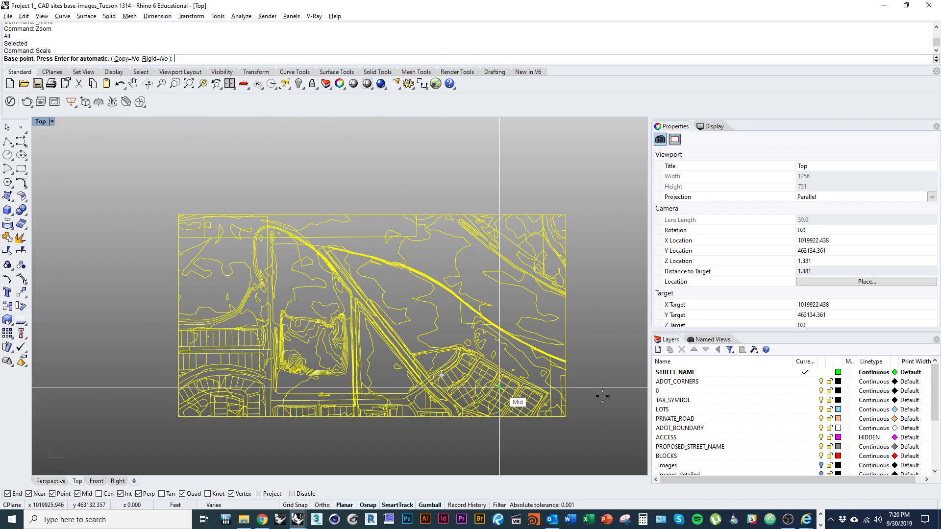
left_click(566, 417)
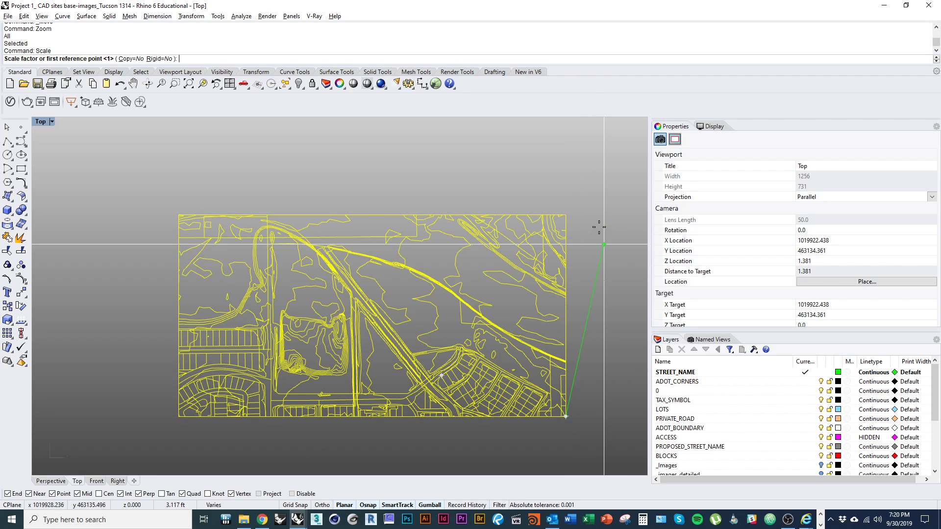
left_click(570, 207)
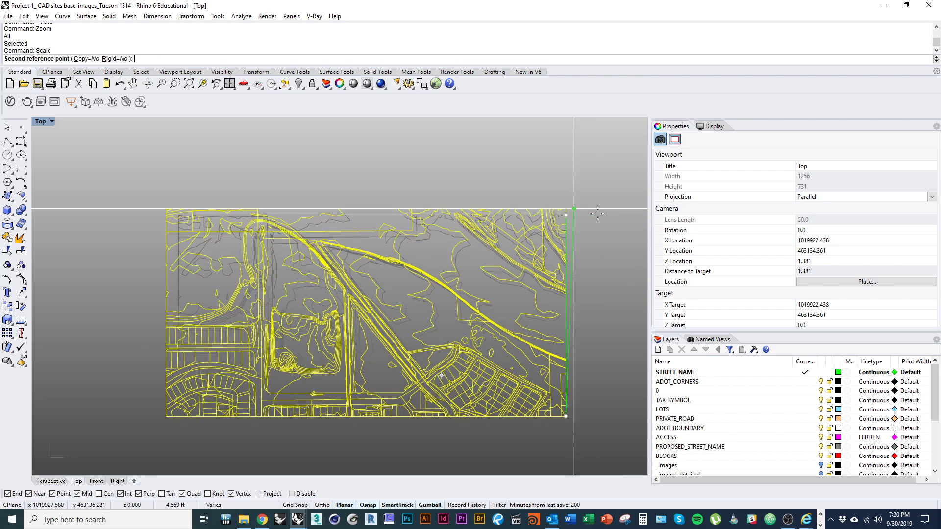
type("1434")
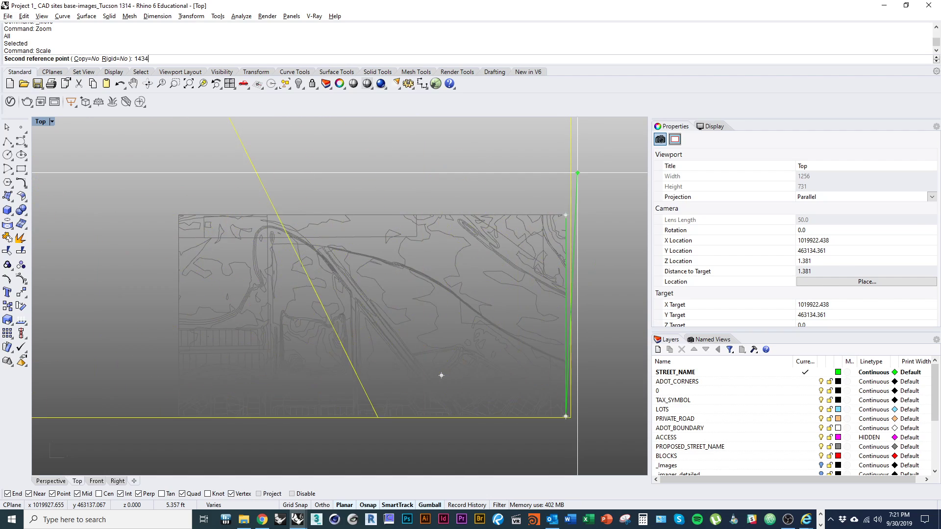
key("Return")
Move the scaled topo curves roughly over the matching subdivision lots and streets in the site drawing
scroll(498, 256, "down", 6)
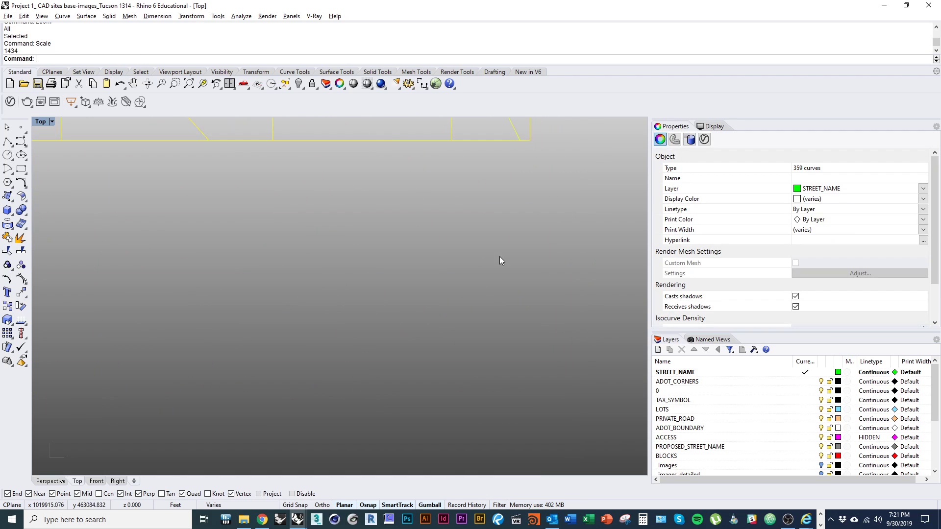
scroll(450, 333, "down", 6)
scroll(400, 319, "down", 6)
left_click_drag(453, 329, 192, 304)
scroll(248, 296, "up", 8)
scroll(310, 313, "up", 10)
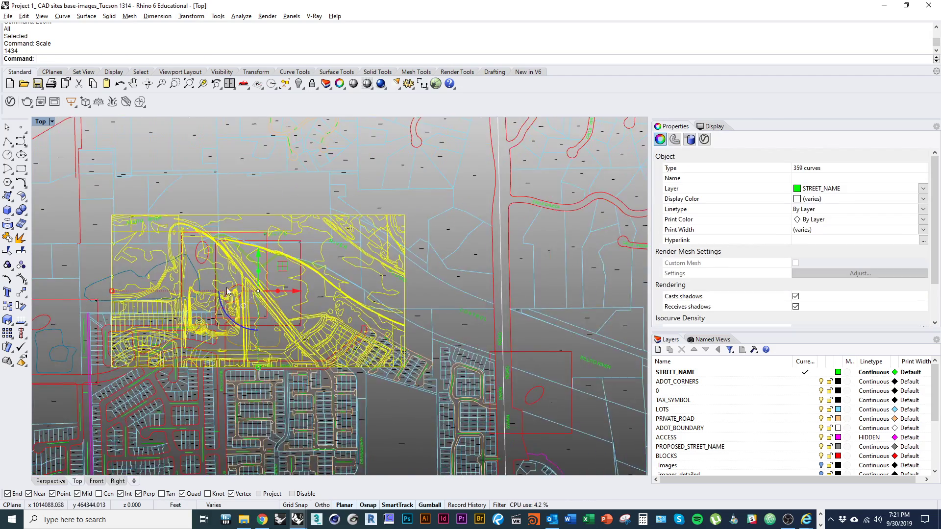
right_click_drag(311, 313, 417, 323)
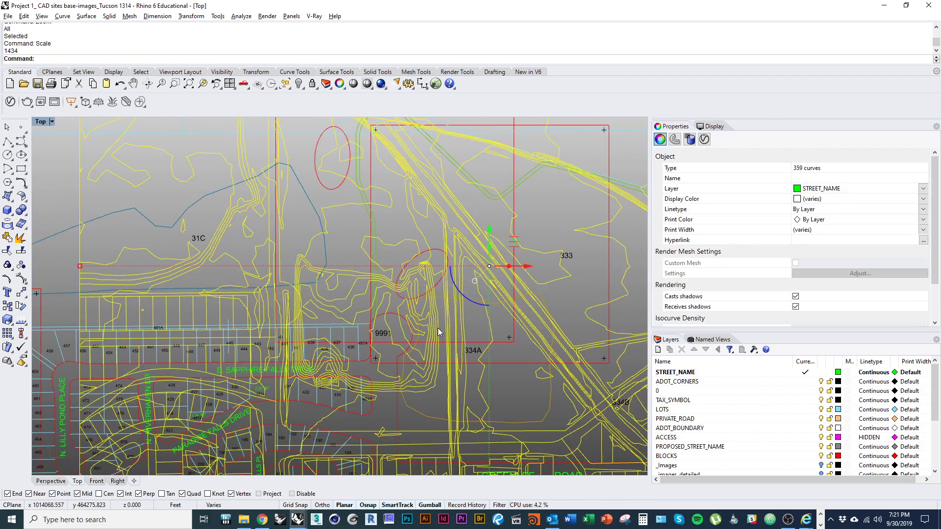
Align the topo with the site base by moving its lot corner beside parcel 9991 onto the matching end of the road arc
left_click_drag(437, 328, 457, 363)
scroll(453, 350, "up", 3)
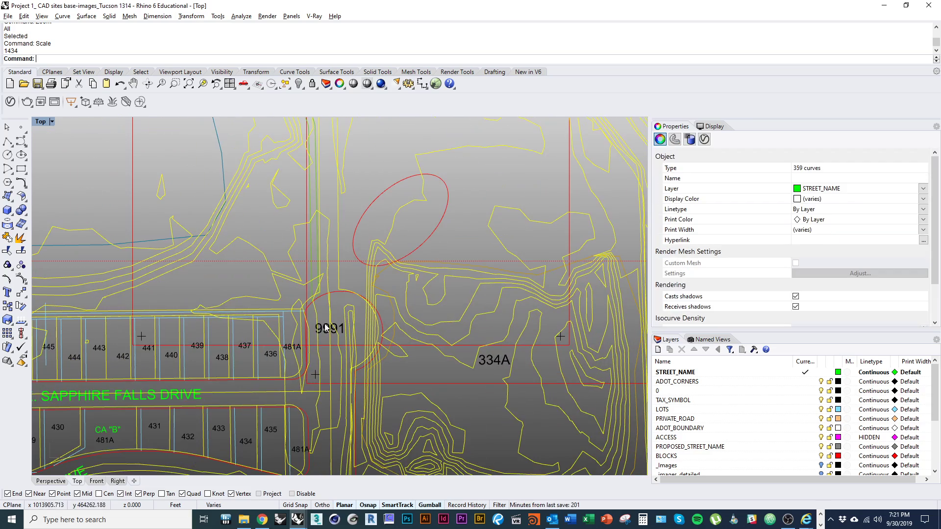
scroll(360, 324, "up", 2)
type("M")
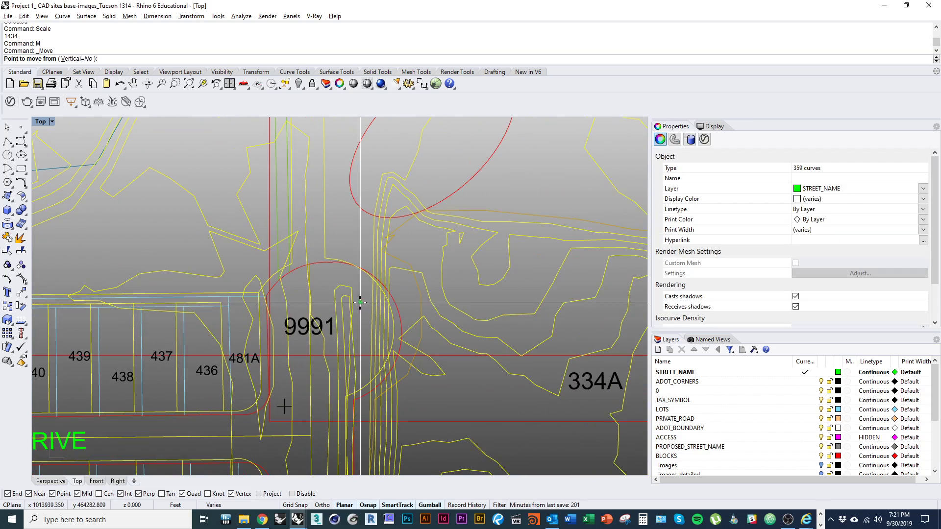
key("Return")
scroll(285, 314, "up", 4)
left_click(199, 253)
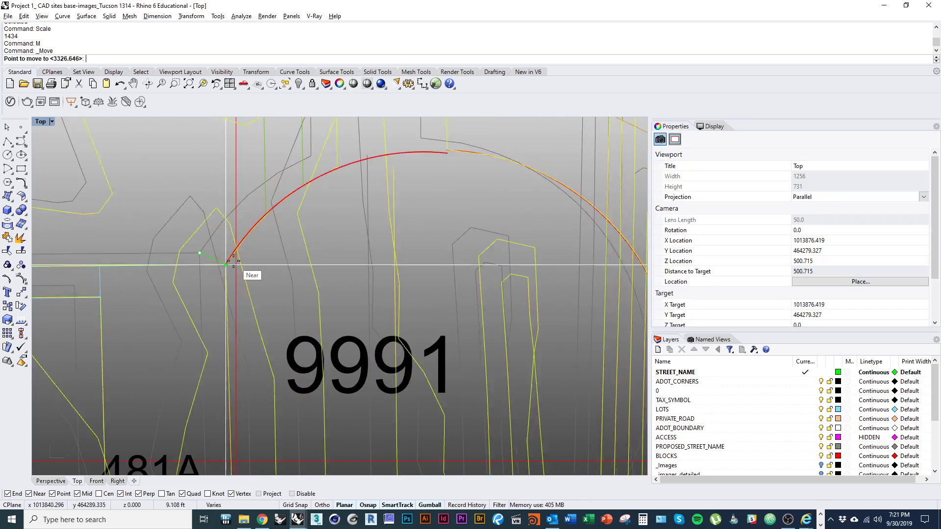
left_click(225, 265)
scroll(300, 367, "down", 6)
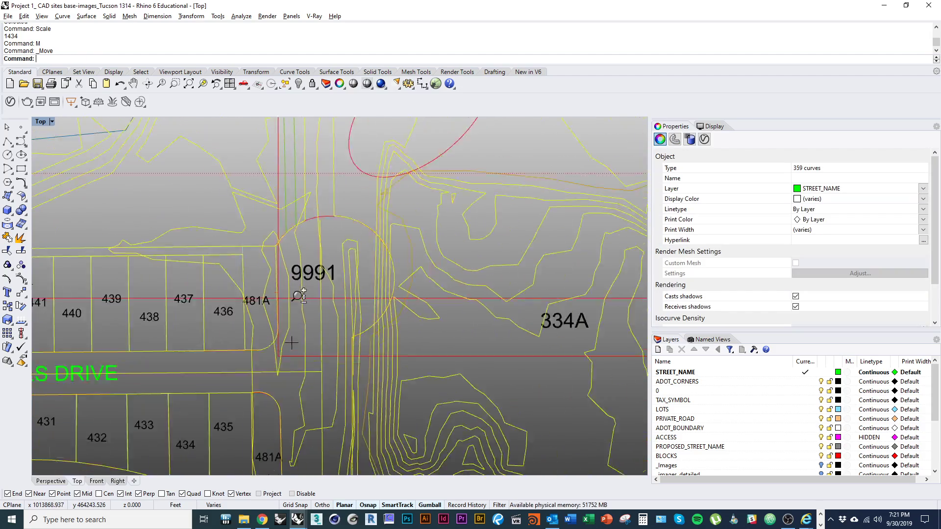
Move the topo curves off the site base into the empty area north of it and clear the selection
scroll(300, 368, "down", 5)
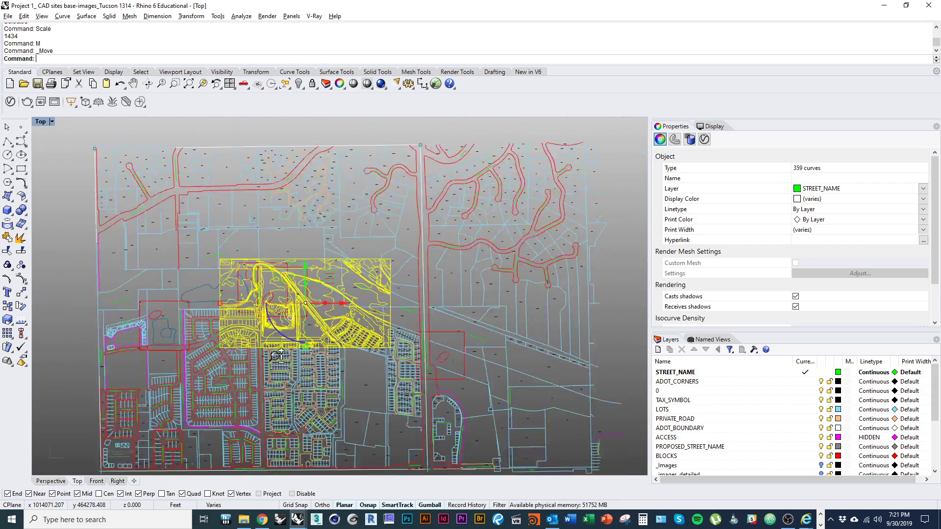
left_click_drag(289, 335, 411, 173)
left_click(412, 173)
Select a closed black parcel outline in the topo to examine it, clear the selection, and compare the topo with the site base
scroll(363, 236, "up", 8)
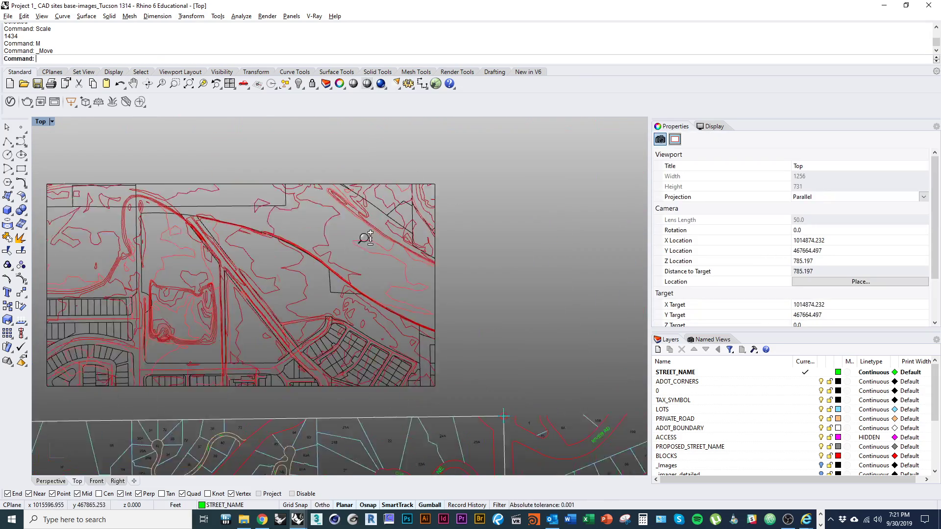
left_click(351, 284)
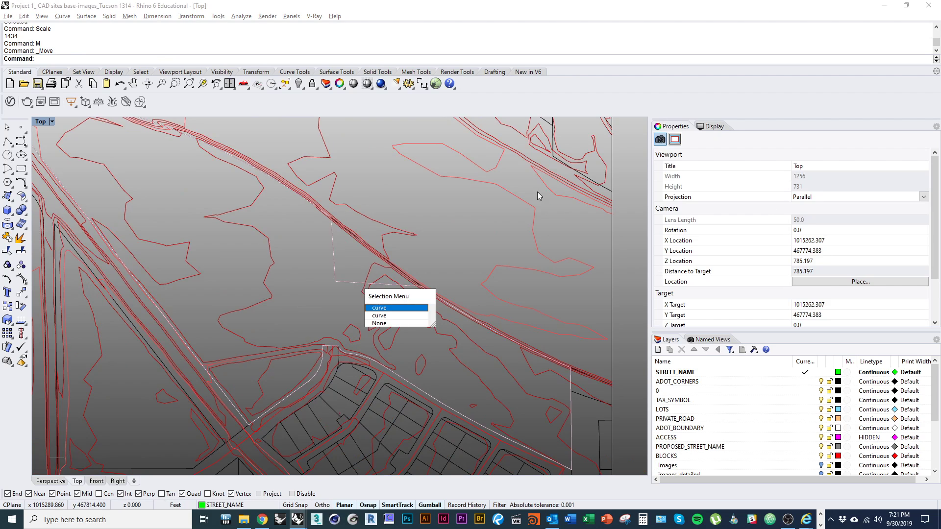
key("Return")
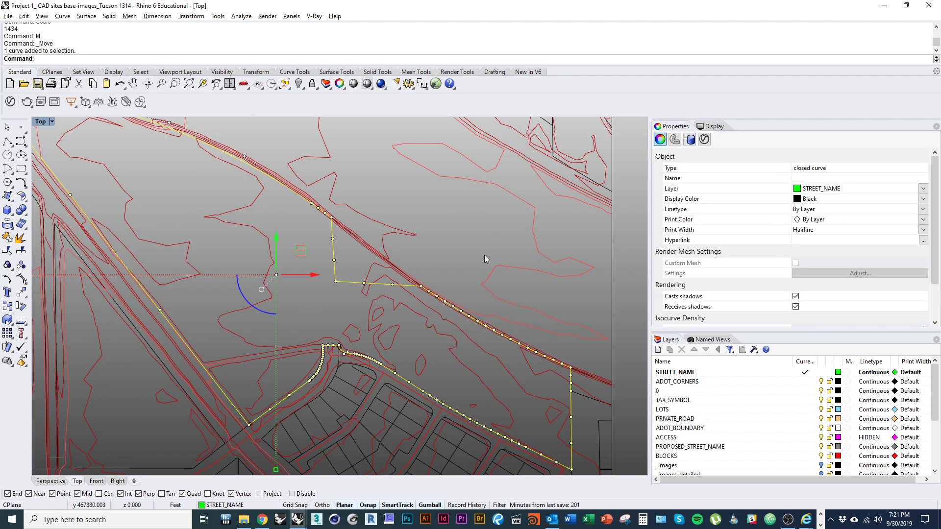
scroll(485, 259, "down", 3)
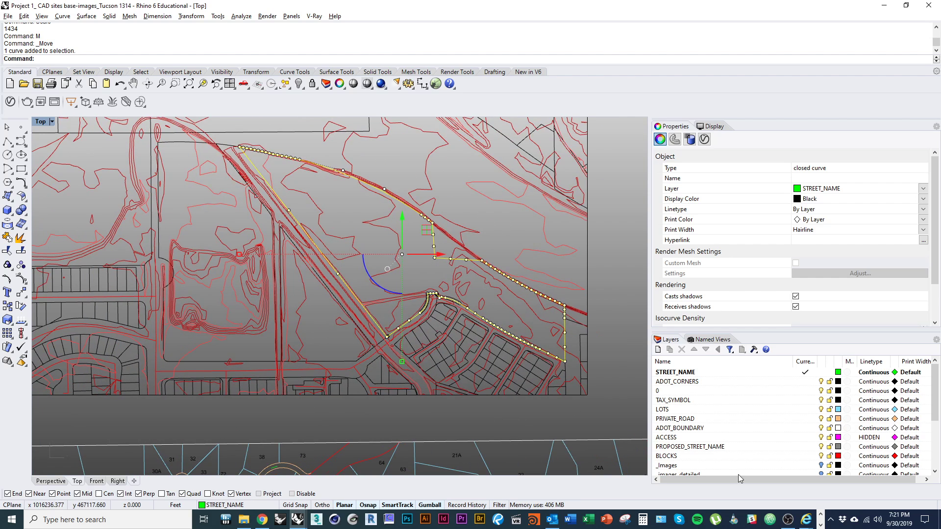
key("Escape")
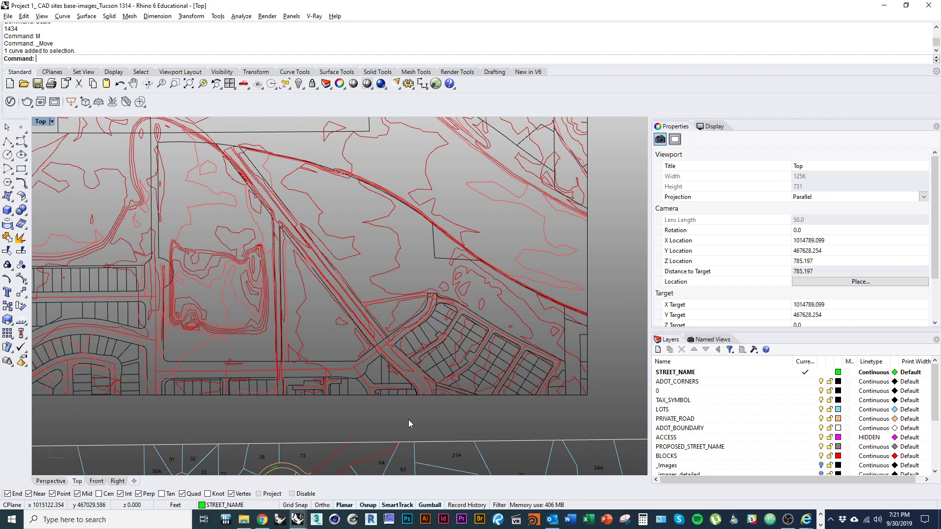
key("Left")
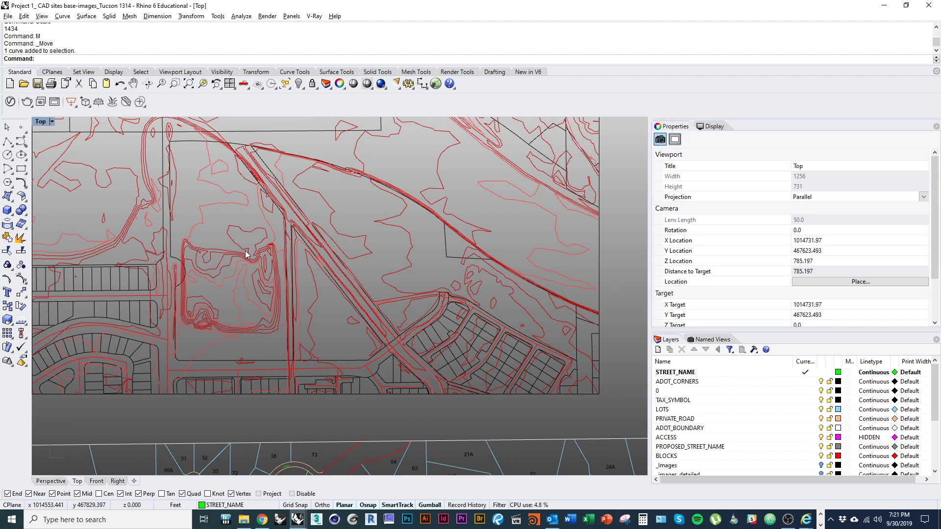
right_click_drag(341, 283, 341, 334)
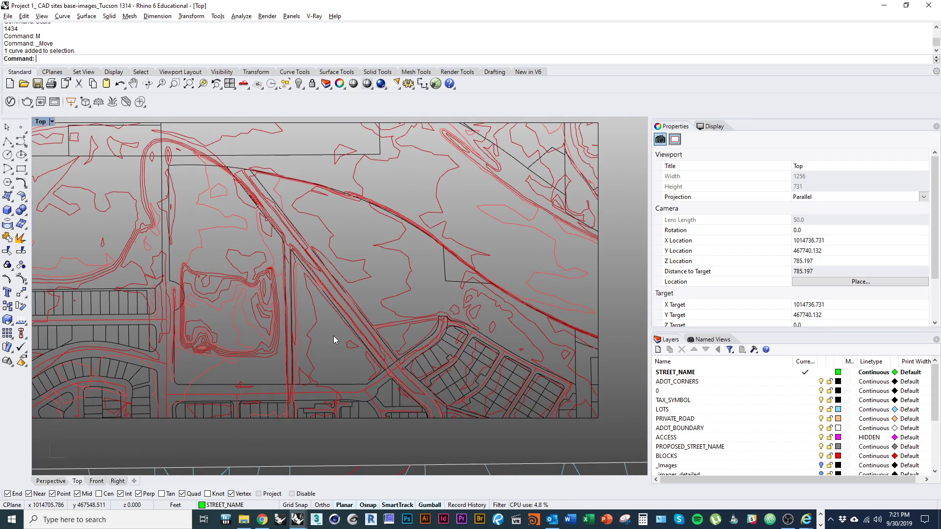
right_click_drag(217, 372, 250, 210)
right_click_drag(235, 357, 240, 309)
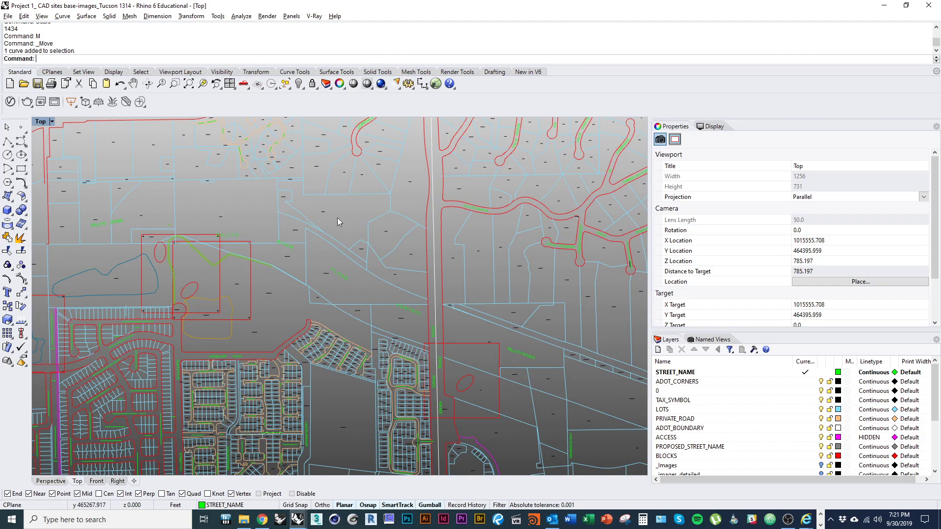
right_click_drag(337, 218, 330, 394)
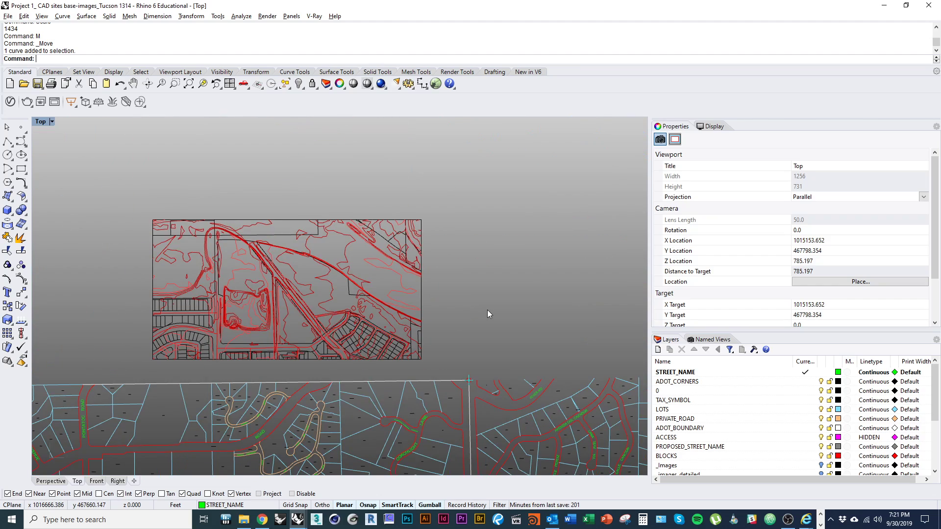
Use SelColor with a black lot outline in the topo to select all objects of the same color
key("Return")
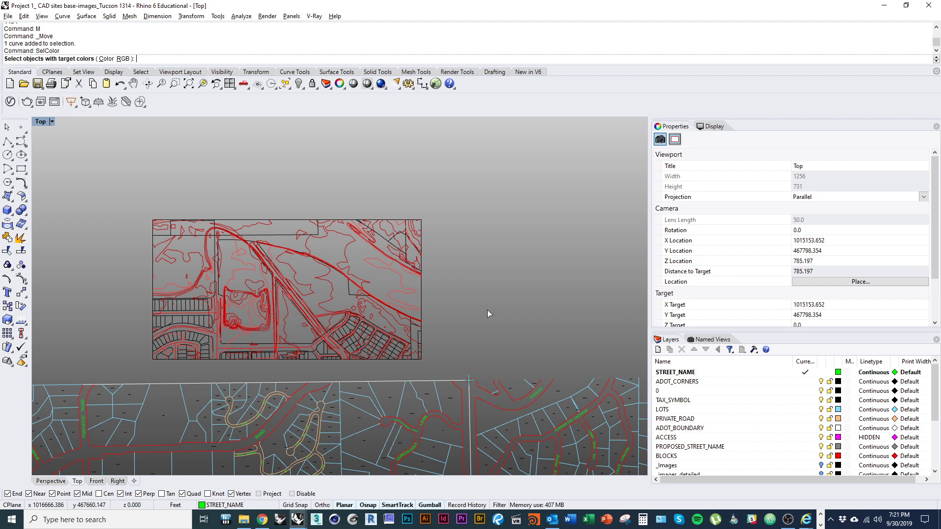
scroll(210, 266, "up", 5)
scroll(211, 267, "up", 5)
left_click(250, 354)
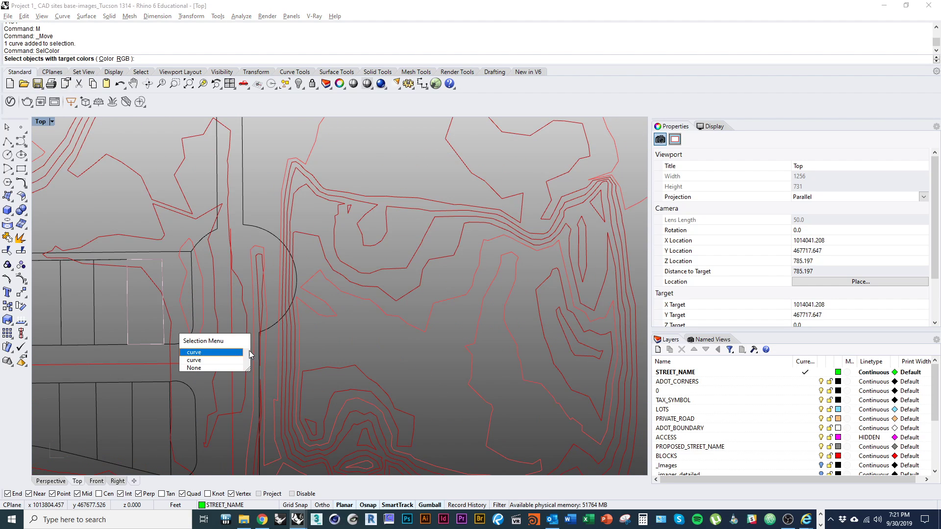
left_click(233, 360)
scroll(358, 359, "down", 5)
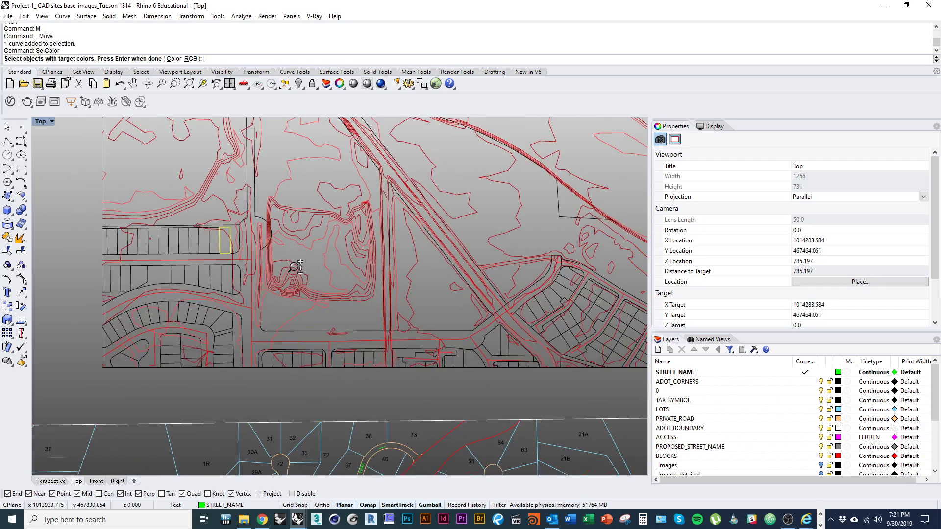
key("Return")
scroll(359, 359, "down", 8)
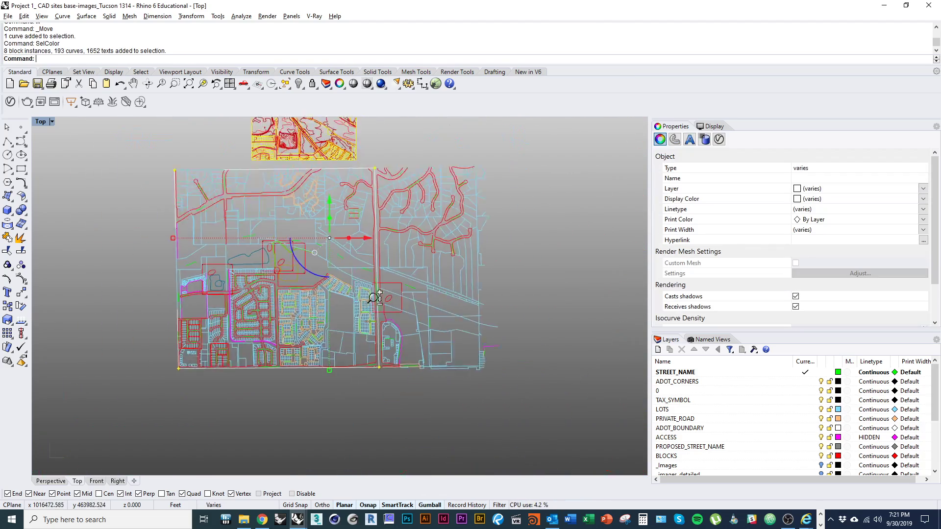
Remove the site base objects from the same-color selection, keeping only the topo's black parcel curves selected
left_click_drag(171, 235, 125, 205, "ctrl")
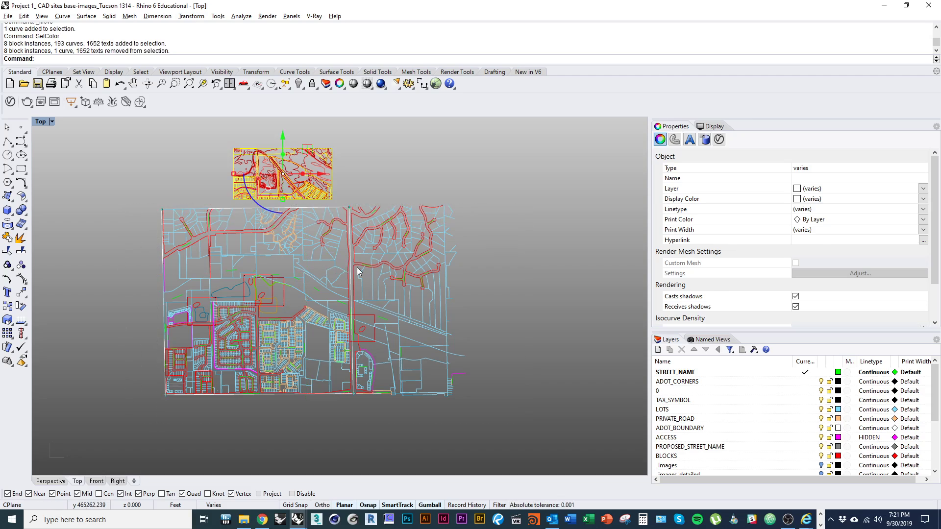
Try deleting all the selected black parcel curves from the topo and undo the deletion
scroll(269, 210, "up", 5)
type("D")
key("Return")
scroll(293, 277, "down", 6)
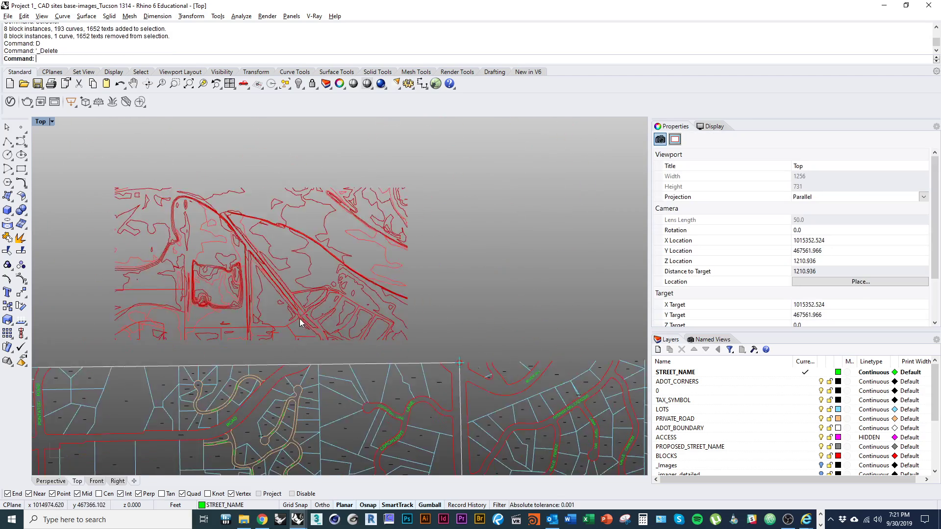
scroll(316, 334, "up", 6)
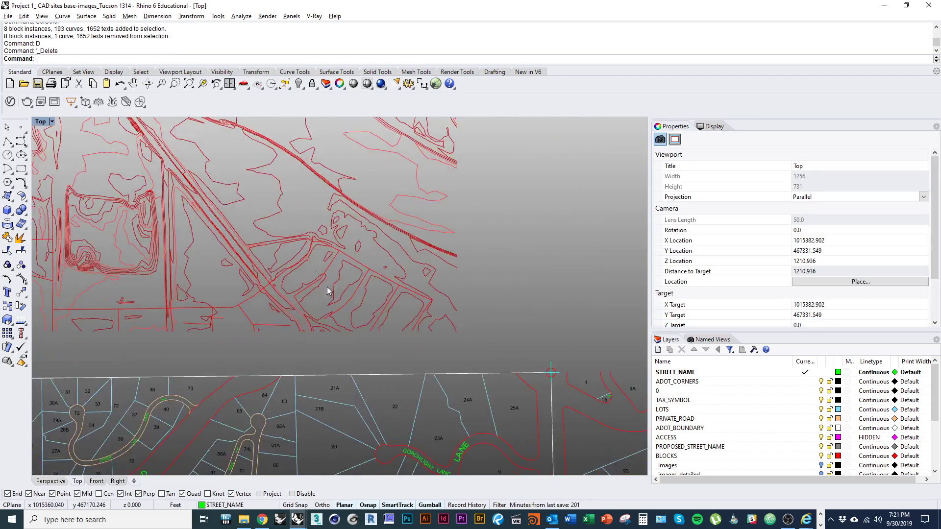
key("ctrl+z")
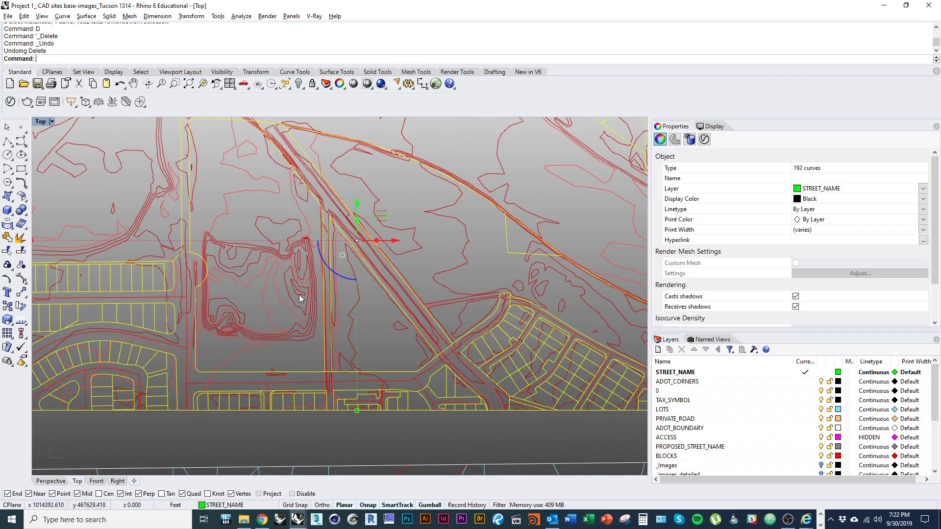
Exclude the lot outline around the mound and the black curve west of it, and delete the other selected parcel curves
scroll(191, 216, "up", 5)
left_click(187, 214, "ctrl")
left_click(139, 201, "ctrl")
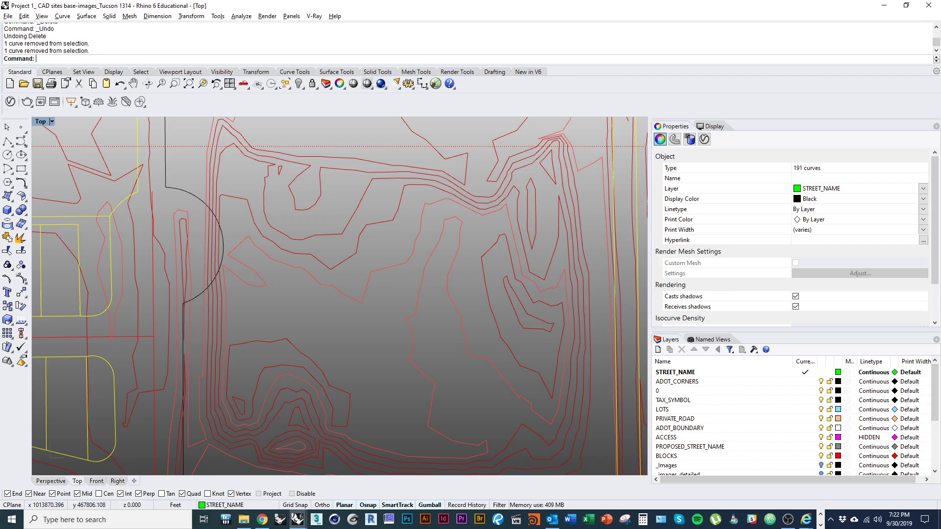
scroll(157, 230, "down", 6)
type("D")
key("Return")
right_click_drag(302, 288, 305, 310)
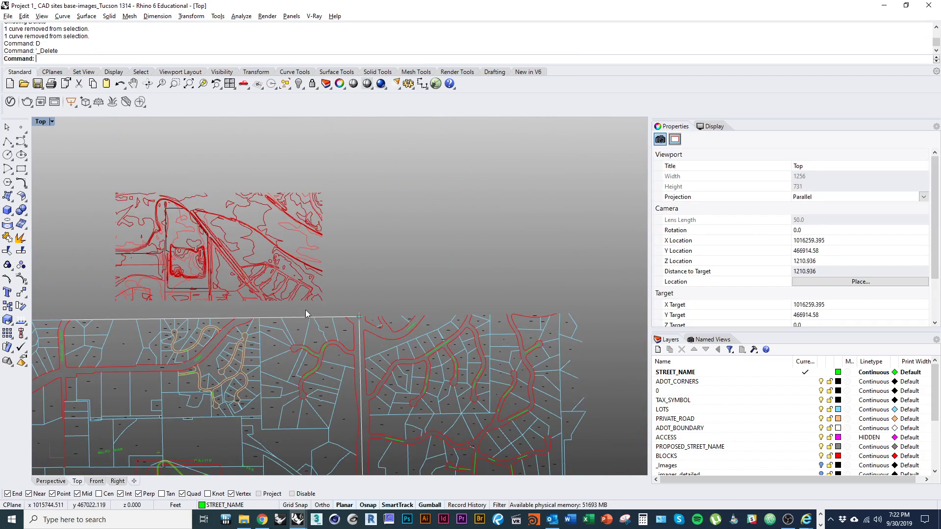
Move the remaining topo curves onto the site base, matching the kept black curve's corner to the end of the red road arc at parcel 9991
left_click_drag(70, 168, 79, 168)
scroll(161, 230, "up", 8)
type("M")
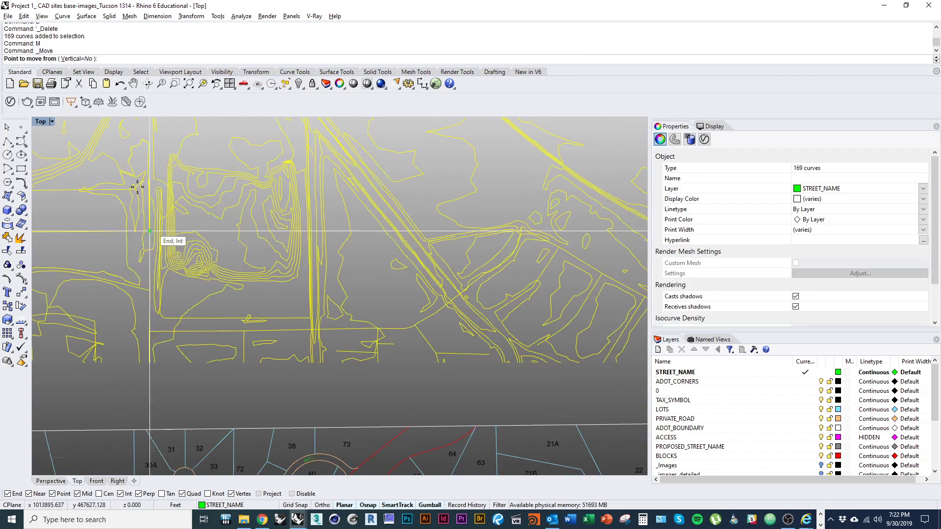
key("Return")
right_click_drag(168, 252, 154, 198, "ctrl")
left_click(136, 213)
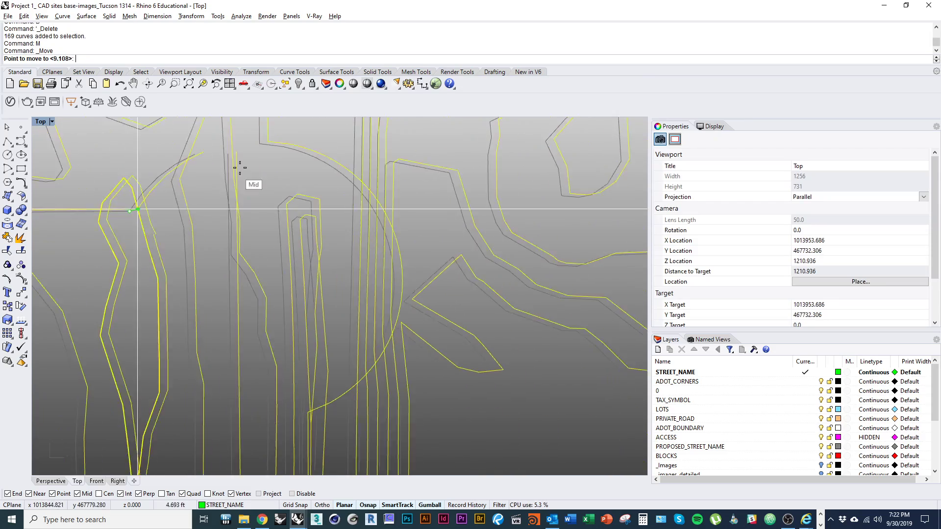
right_click_drag(240, 172, 230, 243, "ctrl")
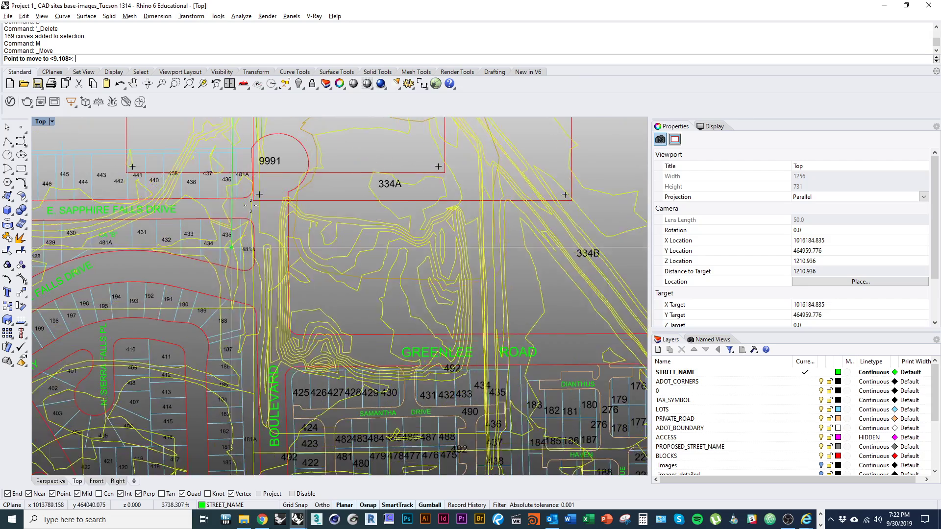
right_click_drag(259, 200, 251, 349)
right_click_drag(249, 284, 246, 209, "ctrl")
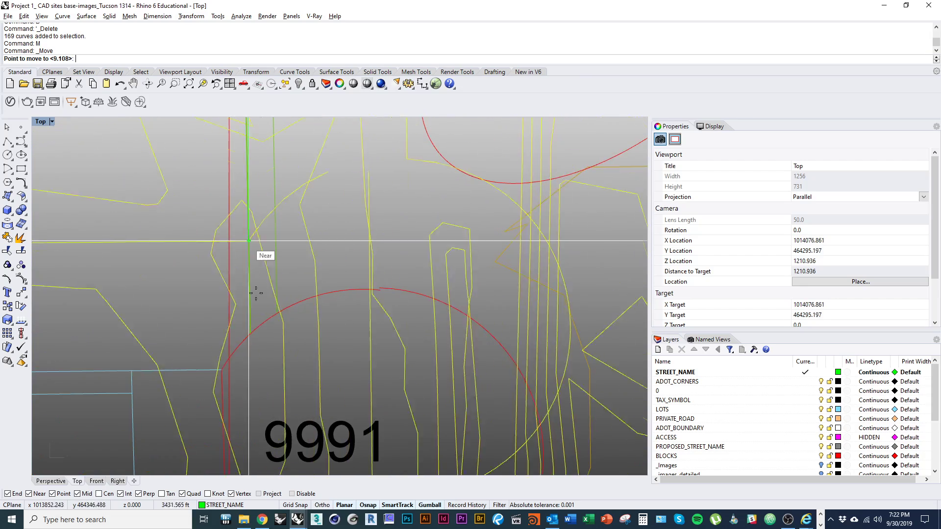
left_click(222, 370)
Delete the closed black lot outline and the black reference curve beside parcel 9991
scroll(294, 273, "down", 5)
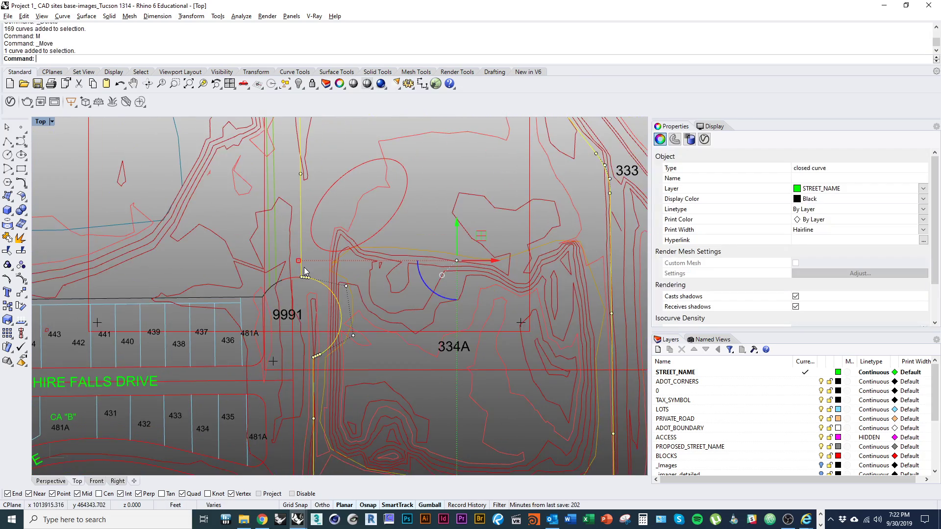
type("d")
key("Return")
left_click(280, 287)
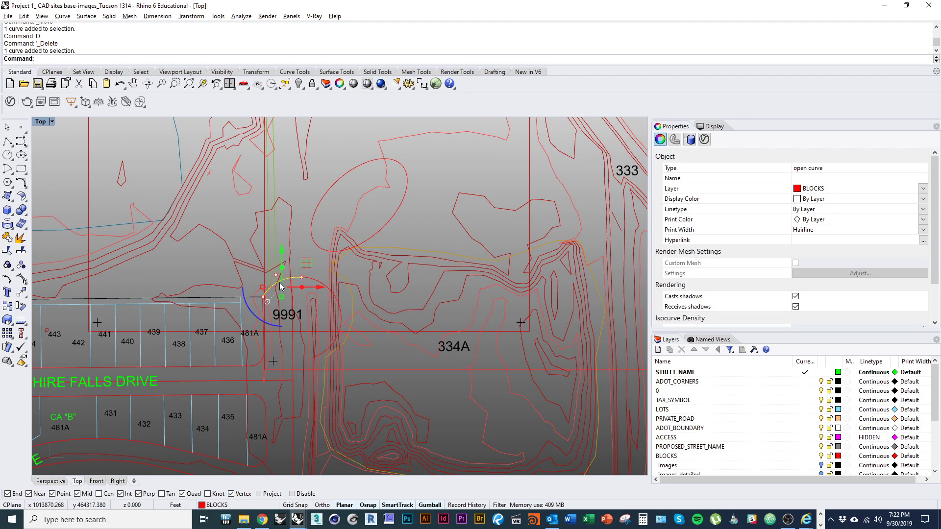
scroll(267, 304, "up", 10)
left_click(242, 278)
left_click(266, 304)
type("d")
key("Return")
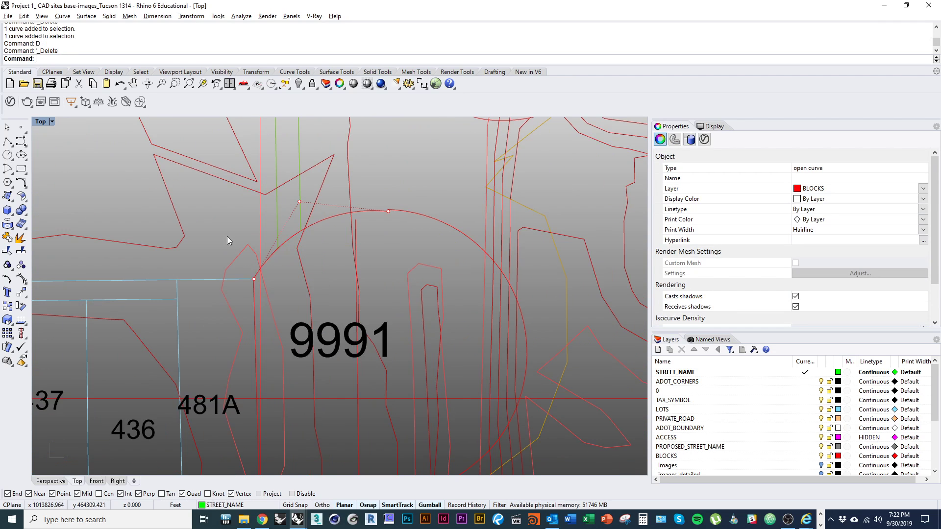
Examine how the contours line up with the site base around parcels 334A, 333 and the Rillito River
scroll(226, 230, "down", 12)
left_click(293, 340)
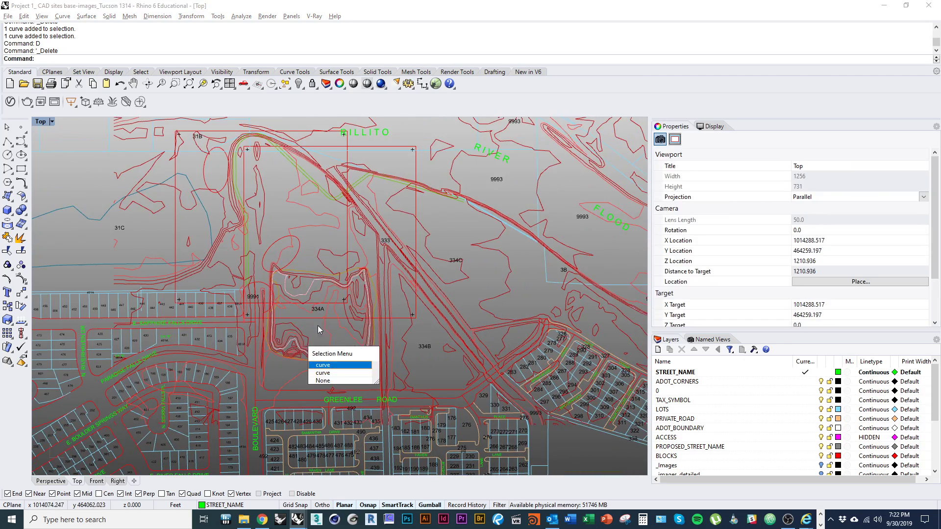
left_click(317, 330)
left_click(311, 332)
right_click_drag(317, 344, 290, 363)
right_click_drag(361, 273, 324, 292)
scroll(237, 245, "up", 4)
right_click_drag(241, 263, 278, 300)
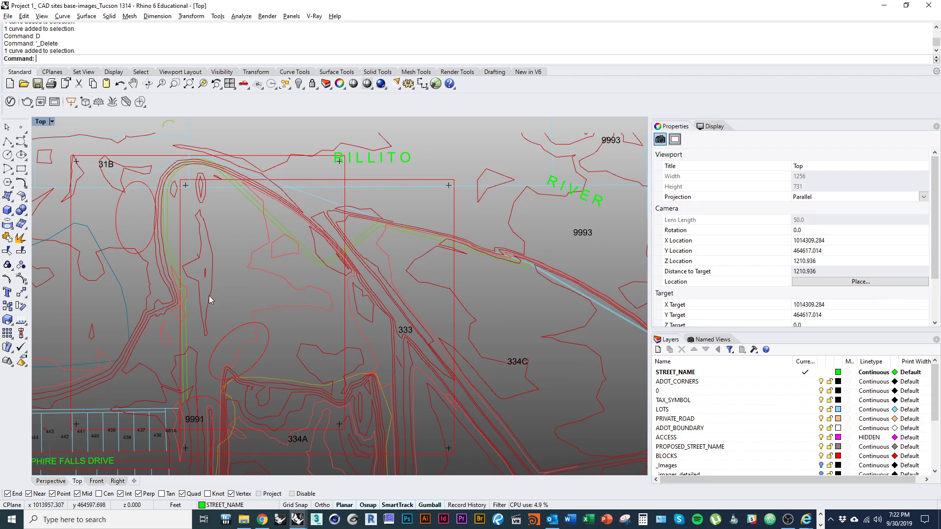
scroll(207, 260, "up", 9)
scroll(218, 232, "down", 6)
right_click_drag(241, 254, 246, 206)
right_click_drag(290, 268, 245, 183)
scroll(241, 198, "down", 2)
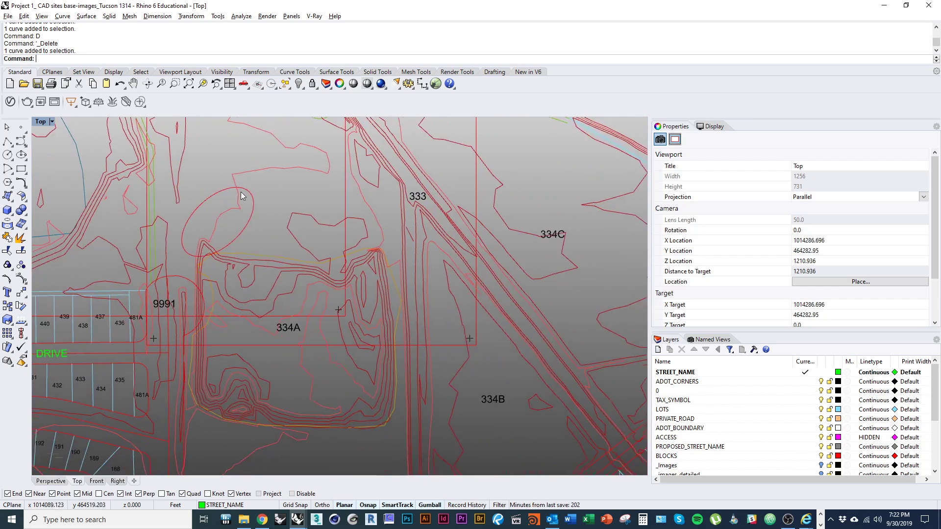
scroll(313, 267, "up", 2)
right_click_drag(313, 265, 312, 264, "ctrl")
Select two neighbouring closed contours of the mound on parcel 334A to examine the gap between them
left_click(283, 303)
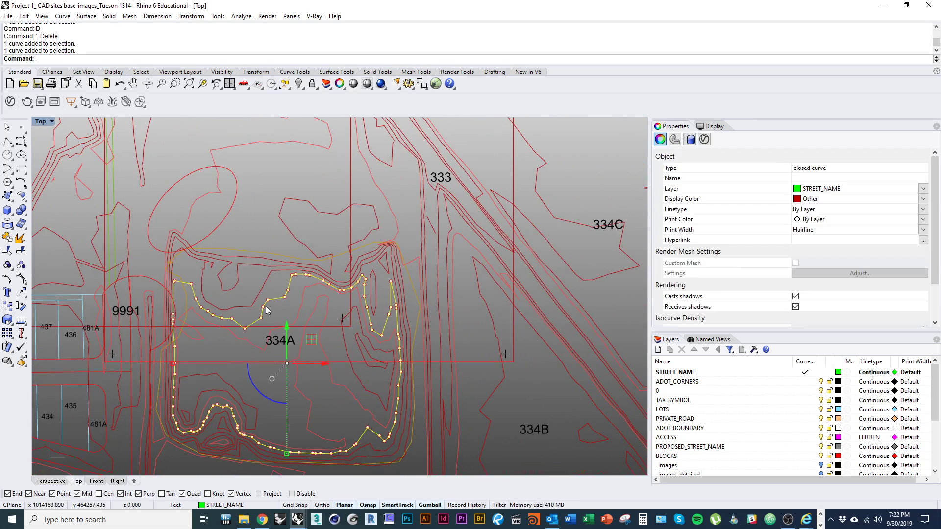
left_click(250, 306, "shift")
right_click_drag(278, 301, 254, 253)
scroll(278, 254, "up", 3)
right_click_drag(349, 253, 295, 231)
Check the labelled contour elevations in the Pima County MapGuide map and return to the Rhino drawing
key("alt+Tab")
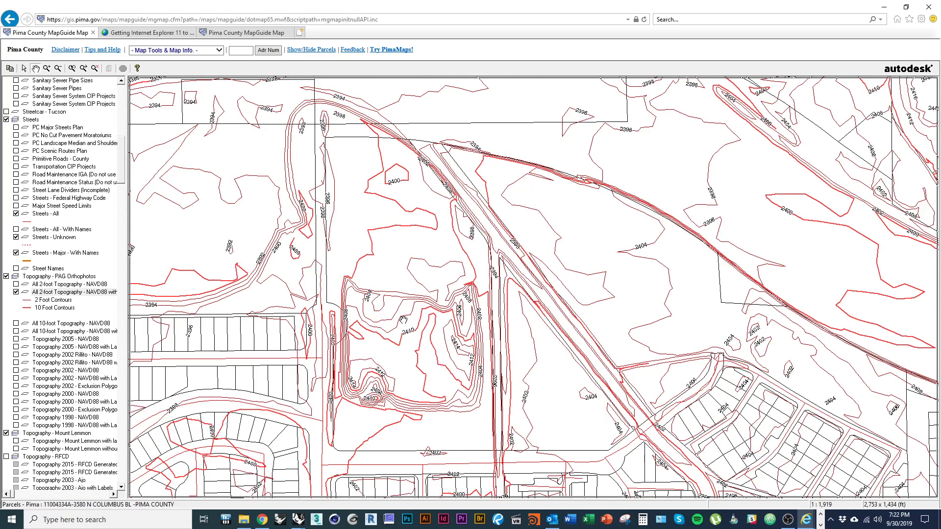
key("alt+Tab")
right_click_drag(178, 252, 258, 270)
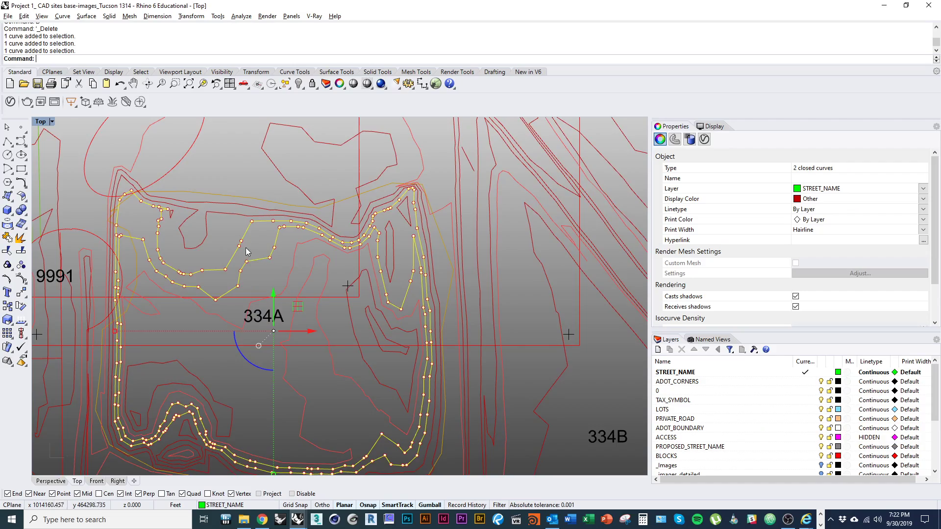
scroll(246, 251, "down", 5)
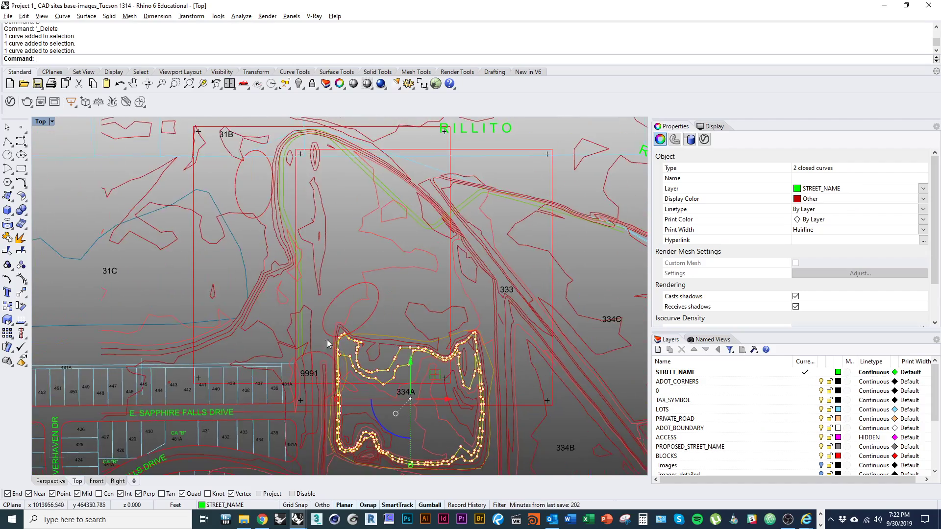
Select two neighbouring open contours along the embankment northwest of parcel 9991
scroll(274, 298, "up", 3)
left_click(269, 268)
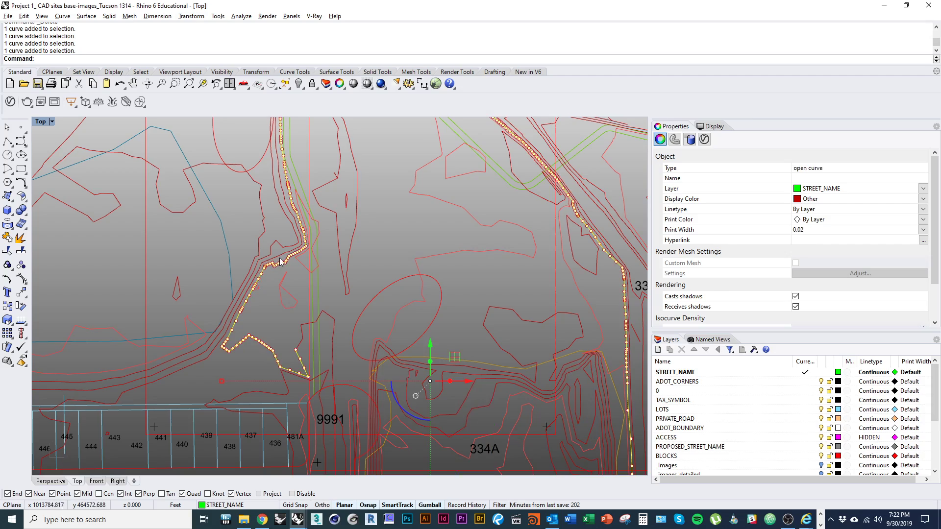
left_click(280, 258, "shift")
scroll(237, 312, "down", 2)
scroll(194, 365, "up", 3)
left_click(204, 343)
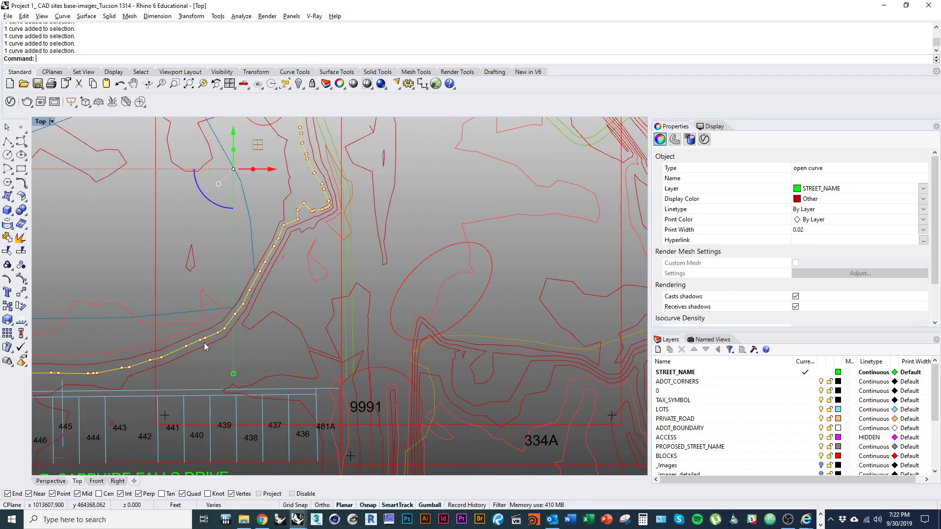
left_click(209, 353, "shift")
Follow the selected embankment contours around the bend by the Rillito River toward parcel 333 and examine their spacing
scroll(208, 354, "down", 4)
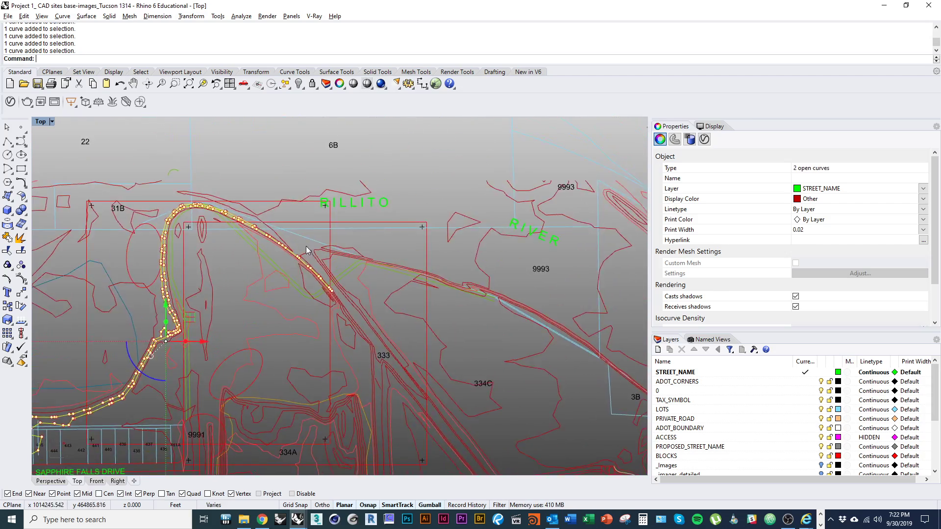
scroll(306, 246, "up", 5)
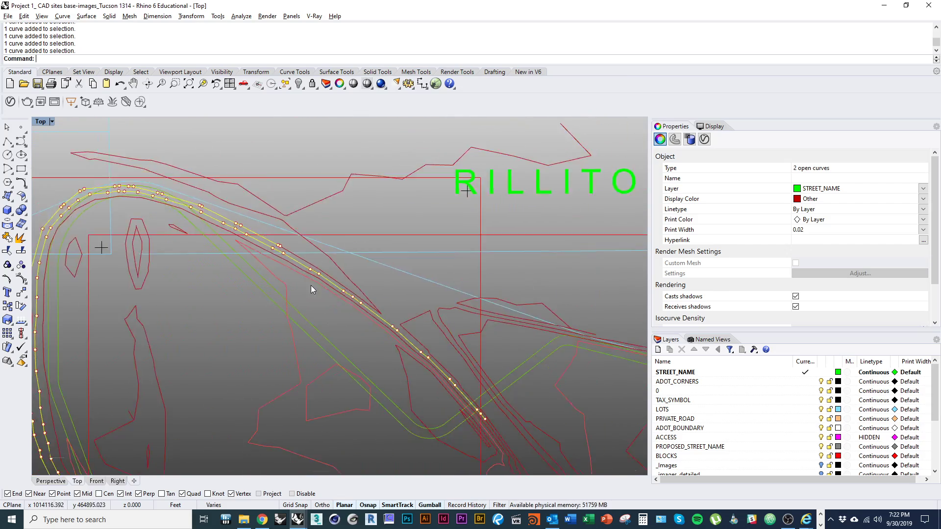
right_click_drag(338, 296, 304, 218)
scroll(310, 235, "up", 1)
scroll(310, 240, "down", 7)
scroll(213, 257, "up", 2)
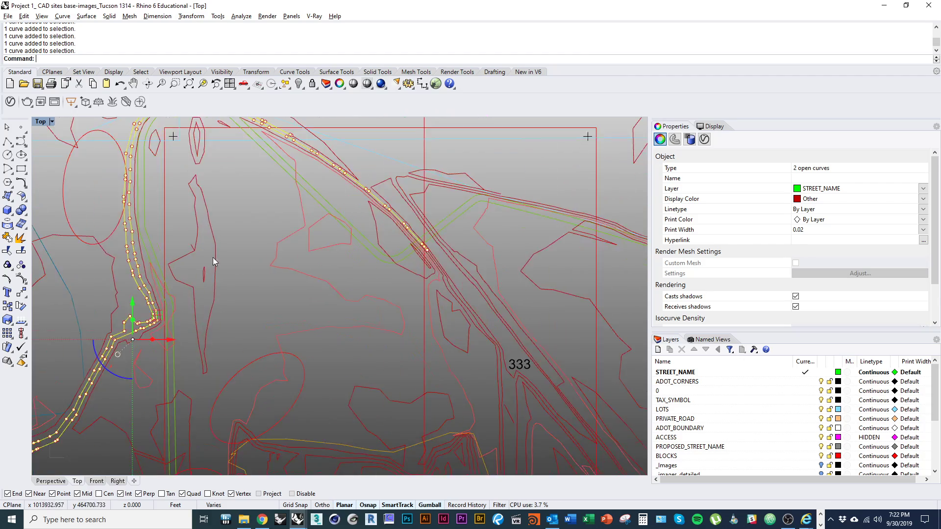
right_click_drag(213, 257, 302, 279)
right_click_drag(302, 345, 269, 214)
left_click(290, 194)
Run TweenCurves between two neighbouring closed contours of the mound on parcel 334A with the number of curves set to 1
right_click_drag(293, 315, 216, 195)
scroll(299, 241, "up", 4)
left_click(305, 217)
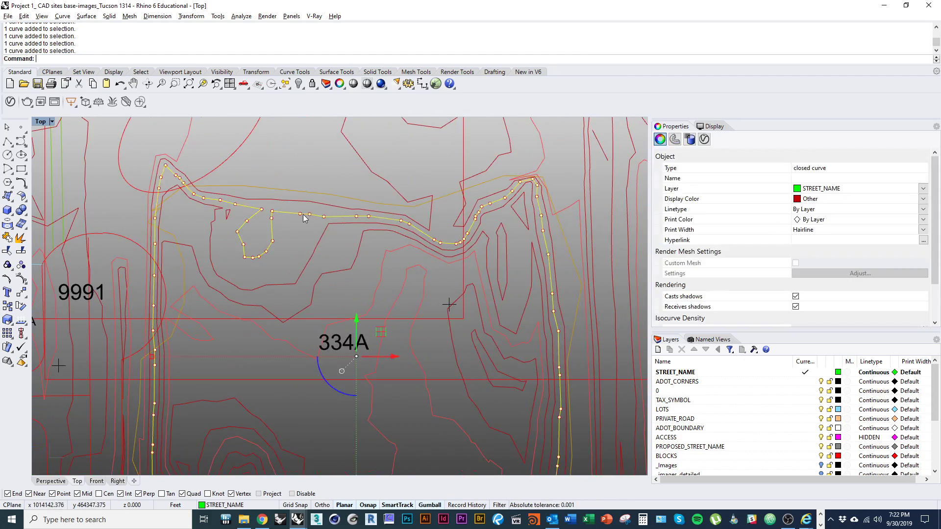
right_click_drag(306, 265, 283, 227)
left_click(292, 256, "shift")
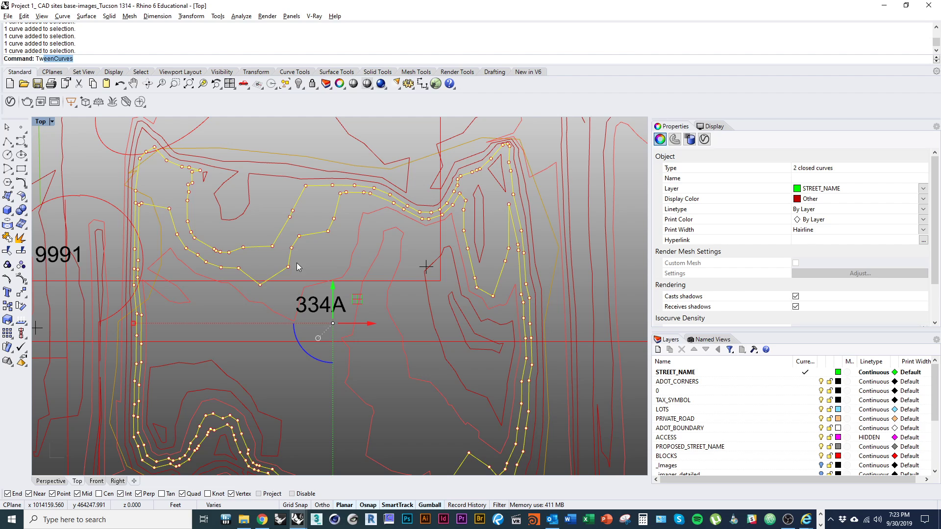
key("Return")
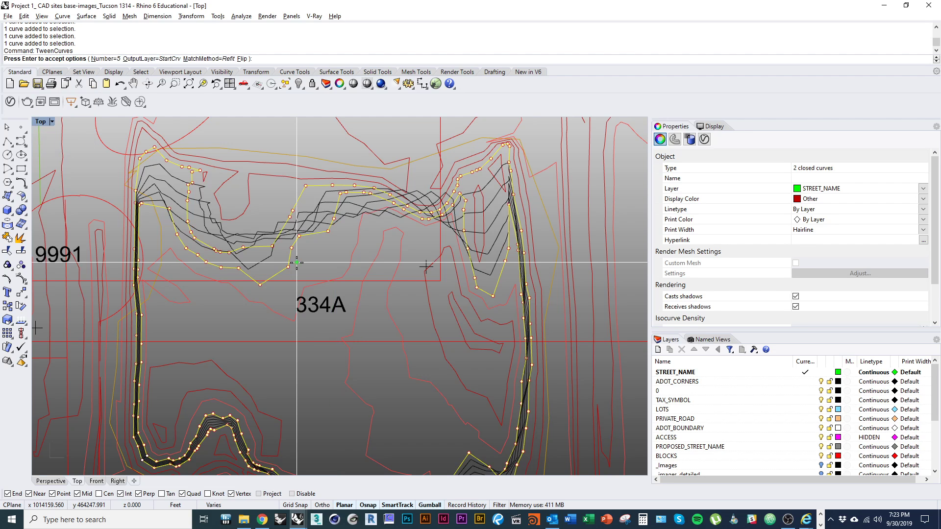
right_click_drag(312, 295, 281, 303)
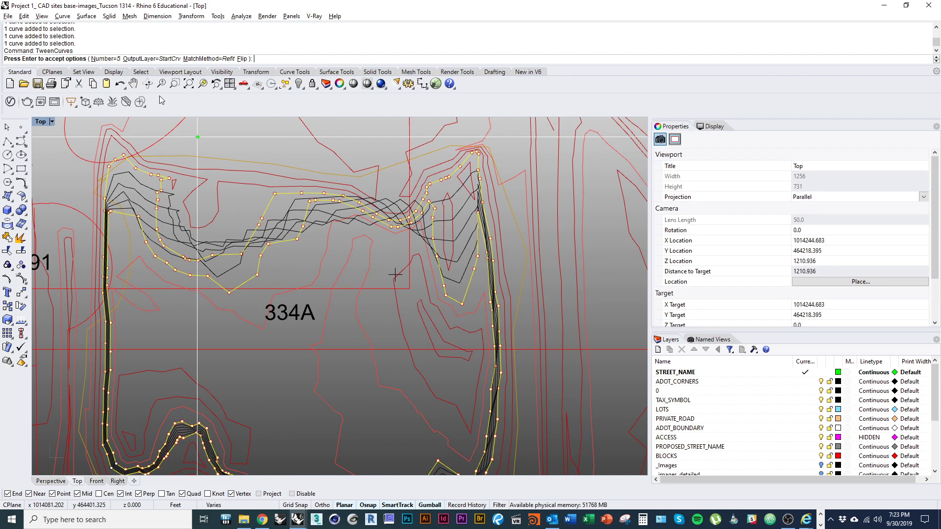
left_click(106, 59)
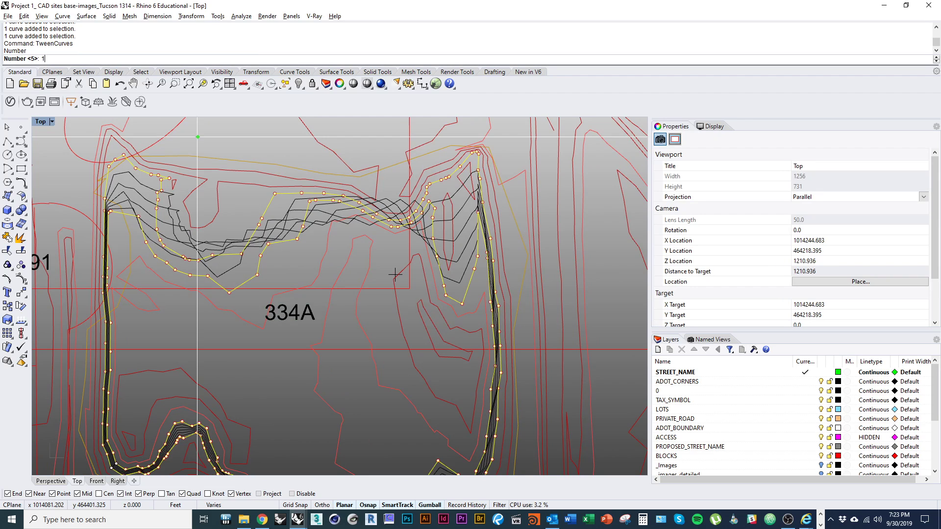
type("1")
key("Return")
scroll(294, 206, "up", 3)
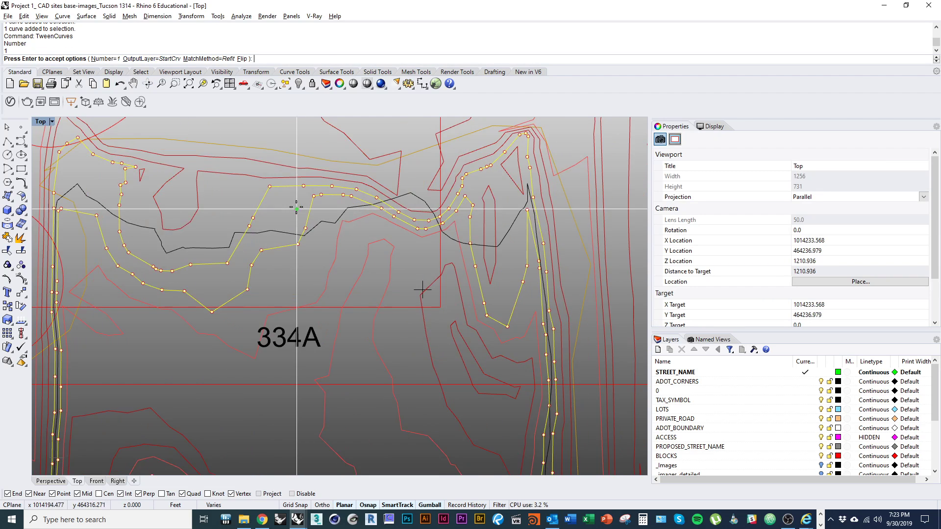
Try the None match method for the tween curve
left_click(206, 60)
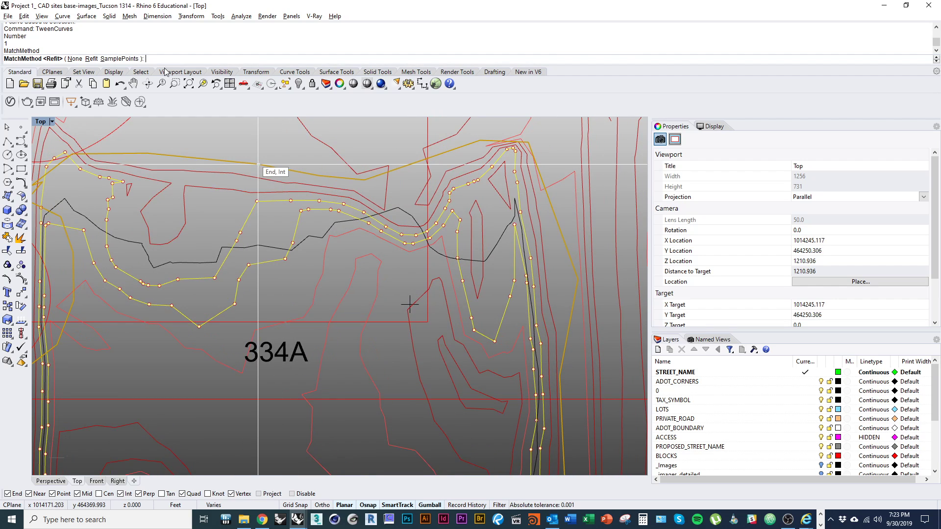
left_click(75, 59)
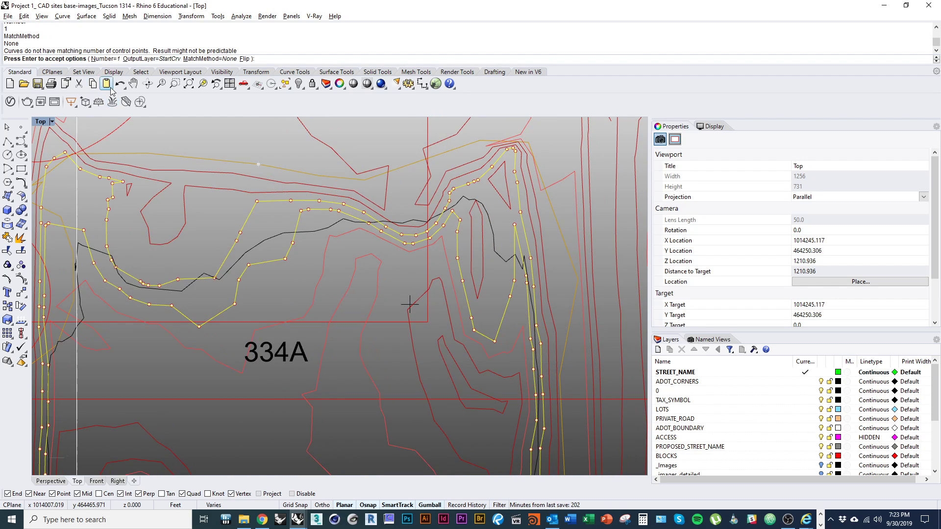
Try the SamplePoints match method with a sample number of 150 for the tween curve
left_click(210, 59)
left_click(120, 59)
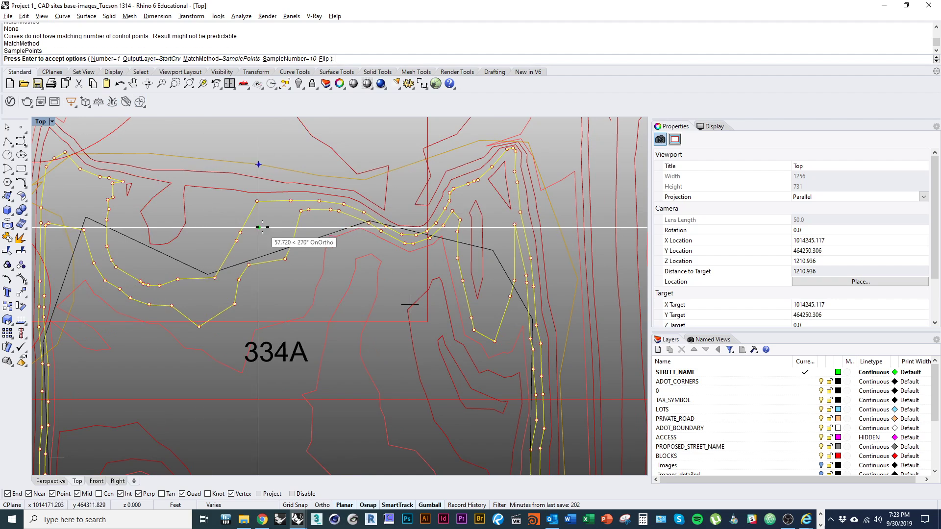
left_click(290, 59)
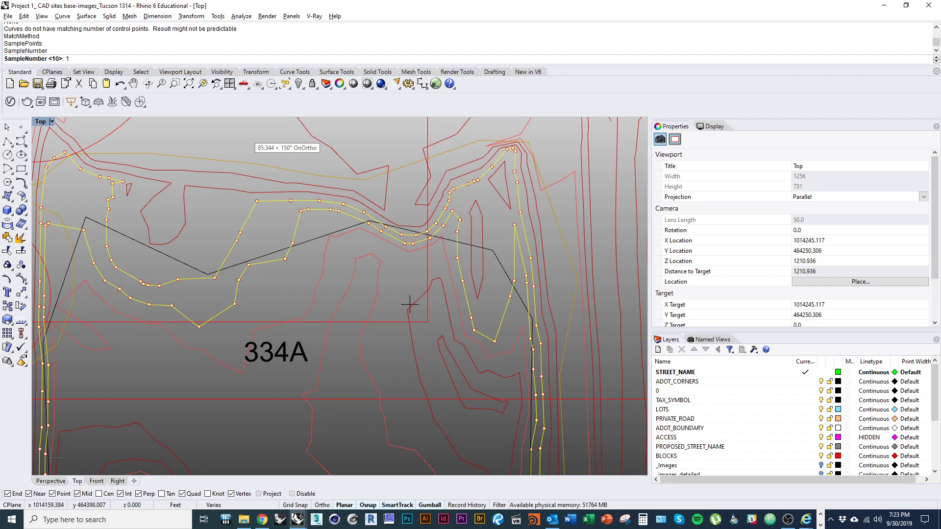
key("Return")
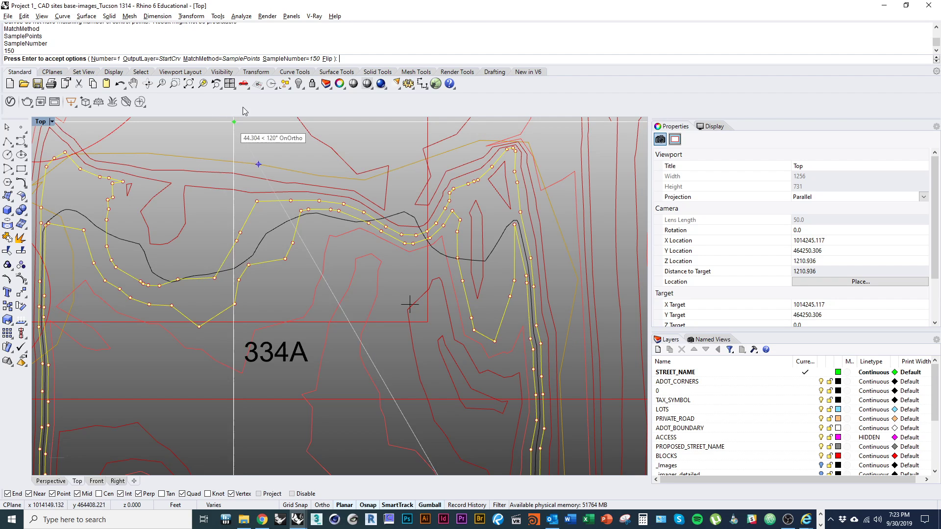
key("Escape")
Explode the two neighbouring closed contours of the mound on parcel 334A into separate segments
scroll(248, 230, "down", 5)
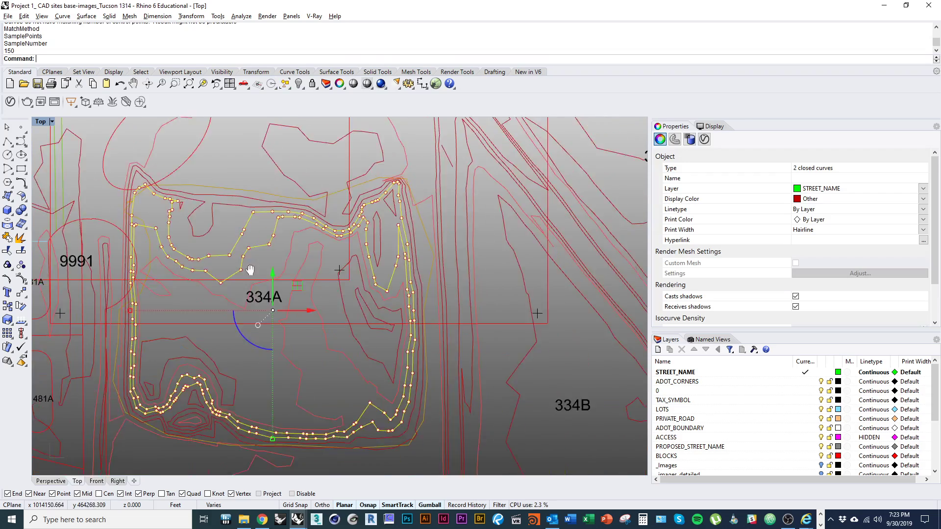
right_click_drag(248, 269, 270, 318)
right_click_drag(212, 303, 231, 296)
scroll(359, 277, "up", 2)
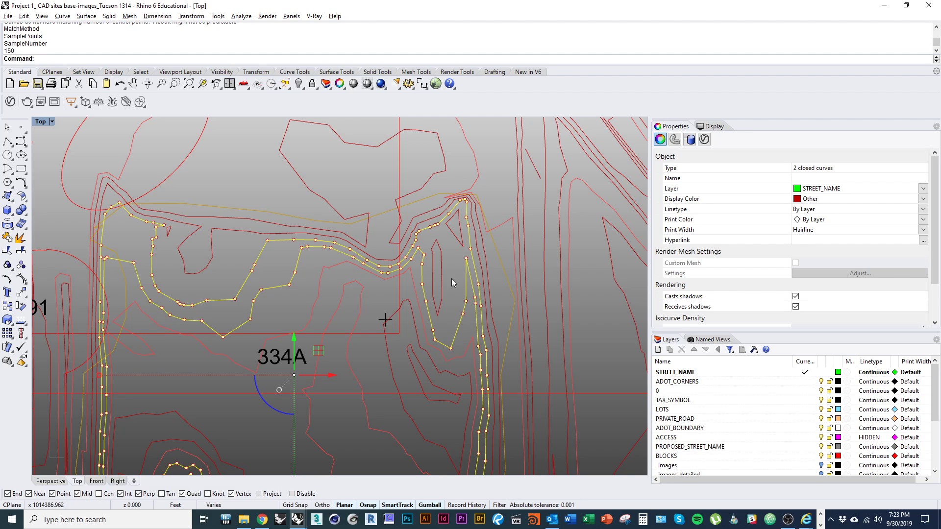
right_click_drag(172, 284, 185, 280)
key("Escape")
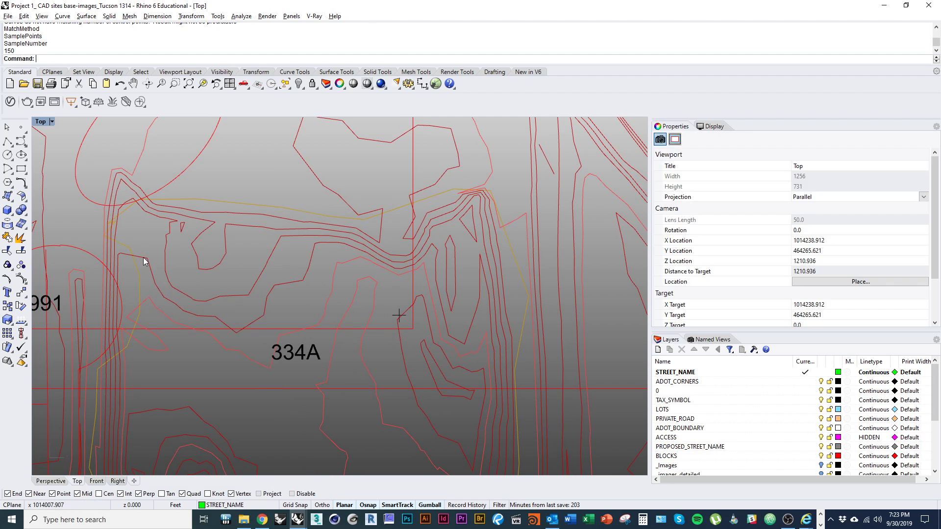
left_click(147, 256)
left_click(160, 219, "shift")
type("Ex")
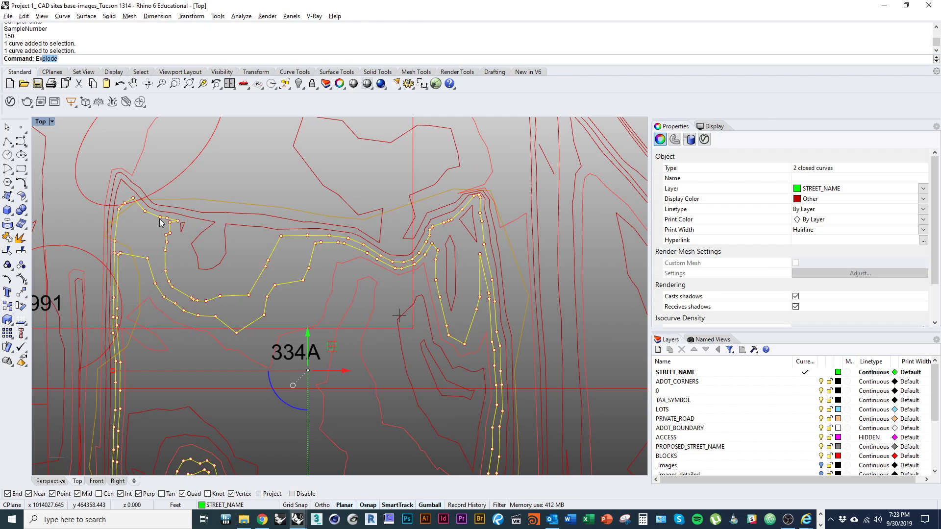
type("plode")
key("Return")
Exclude one segment at the northwest corner and one of each contour near the northeast bend, and join the remaining segments
scroll(117, 210, "up", 2)
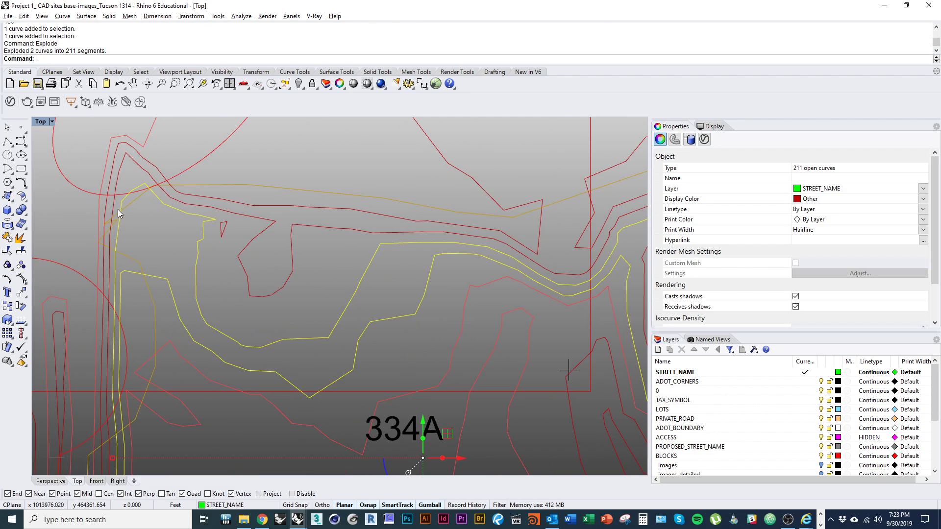
left_click(121, 211, "ctrl")
right_click_drag(333, 282, 143, 250)
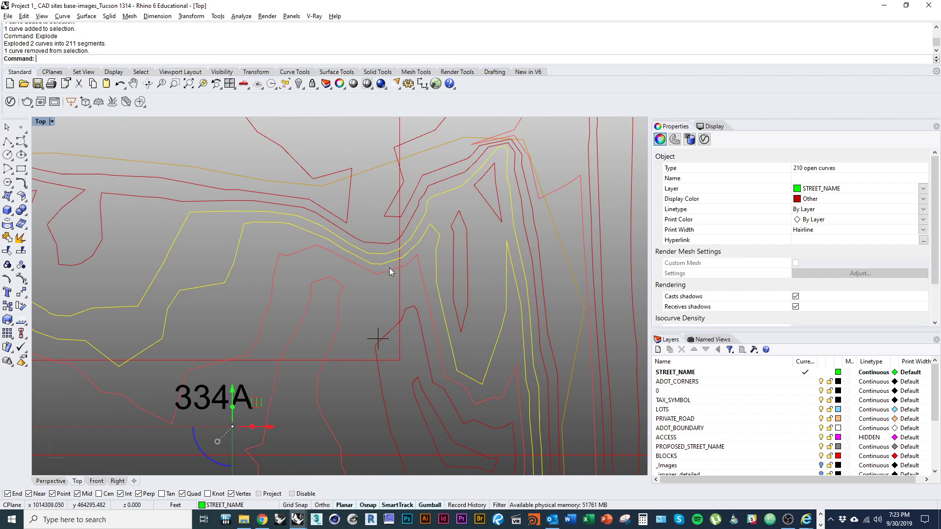
left_click(434, 229, "ctrl")
left_click(439, 194, "ctrl")
right_click_drag(438, 213, 450, 219)
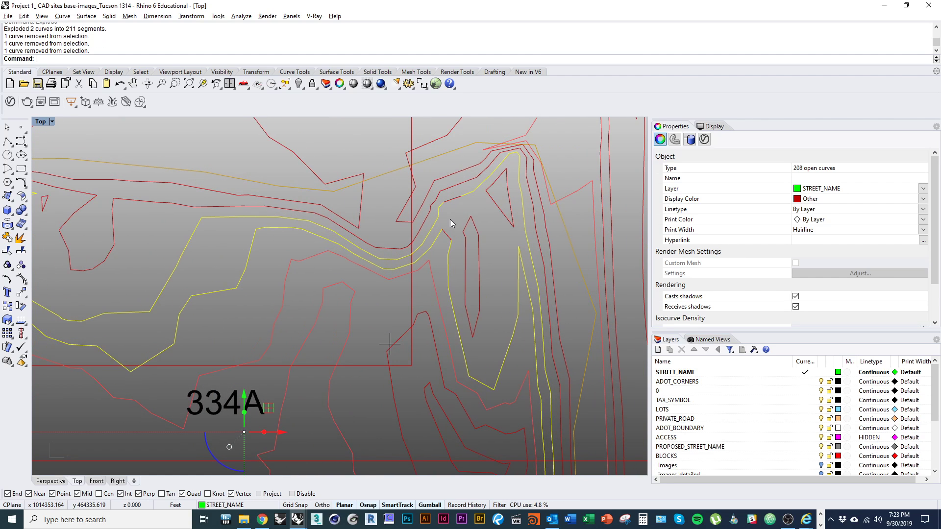
key("ctrl+j")
key("Escape")
Explode the inner open contour of the mound on parcel 334A into segments
left_click(437, 215)
left_click(440, 234, "shift")
right_click_drag(329, 278, 399, 262)
scroll(462, 210, "up", 3)
left_click(461, 204)
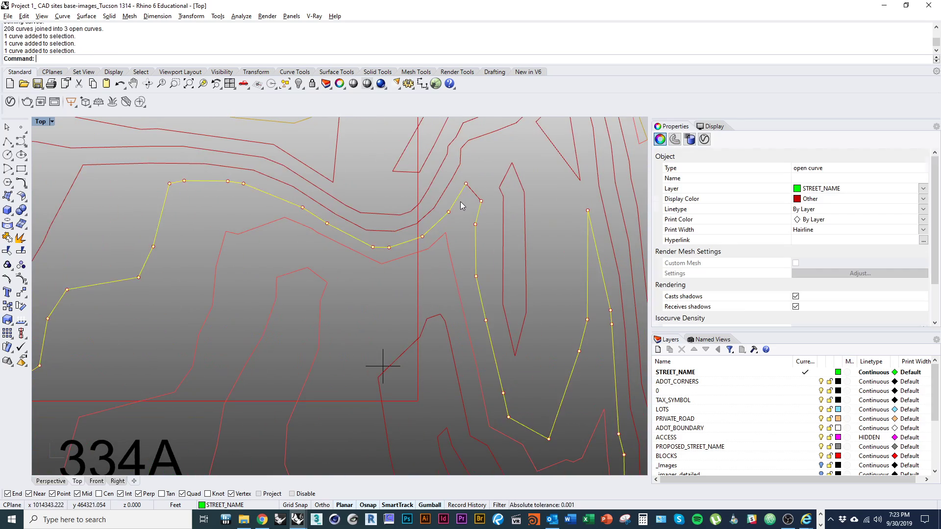
scroll(461, 206, "down", 5)
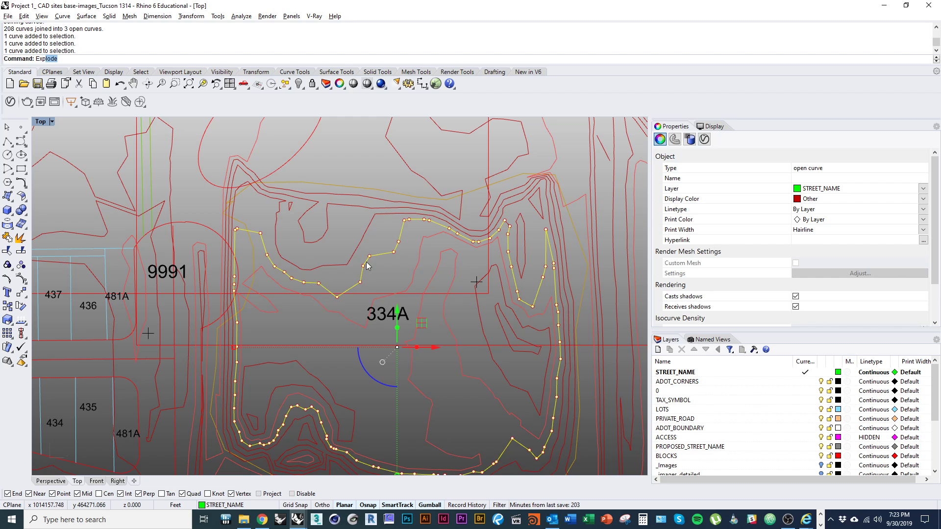
key("Return")
Exclude the inner contour's short northwest corner segment and join its remaining segments
scroll(262, 218, "up", 5)
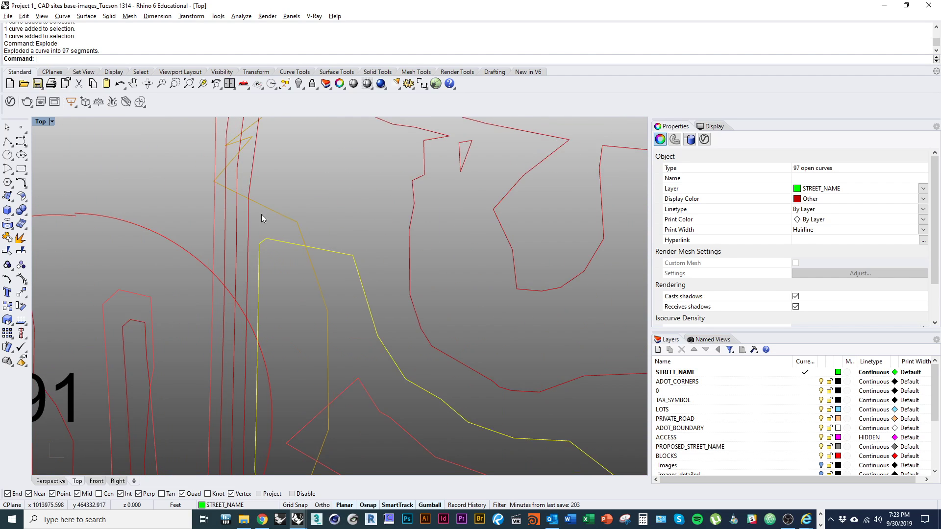
left_click(265, 240, "ctrl")
scroll(279, 283, "down", 3)
key("ctrl+j")
Try TweenCurves between the two open contours along the mound's north side using the None match method
left_click(363, 241)
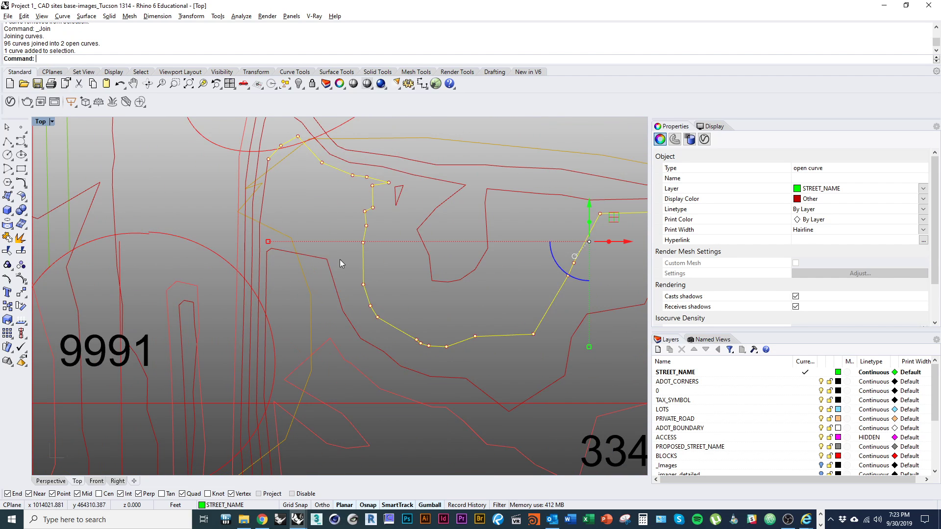
left_click(318, 261, "shift")
scroll(269, 264, "down", 4)
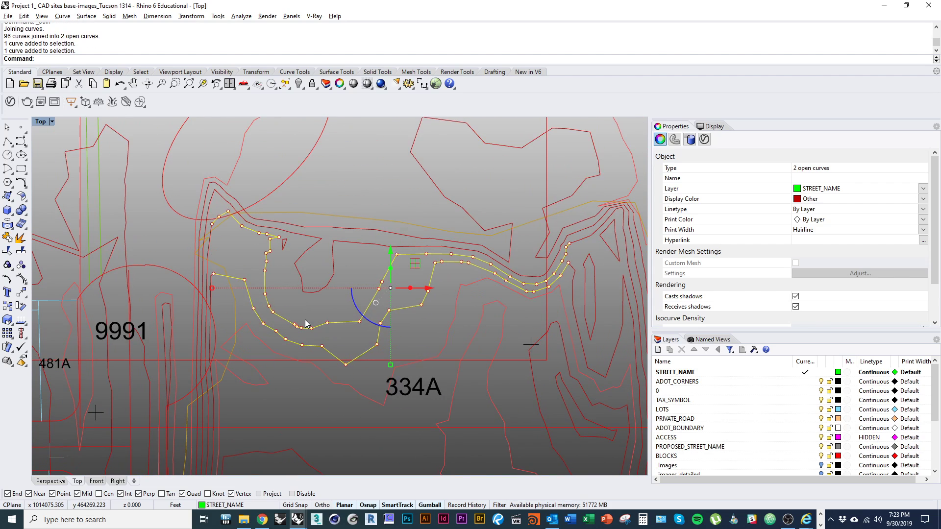
type("eenCurves")
key("Return")
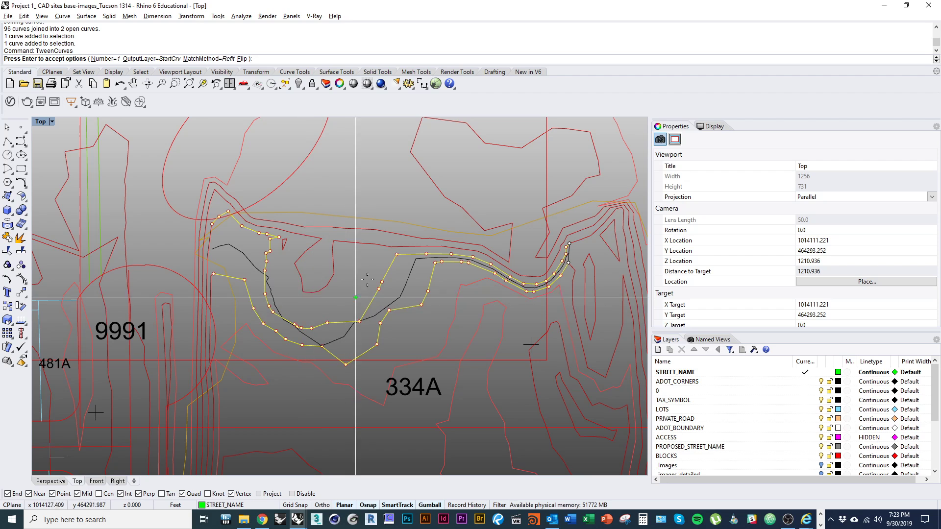
left_click(216, 59)
left_click(106, 59)
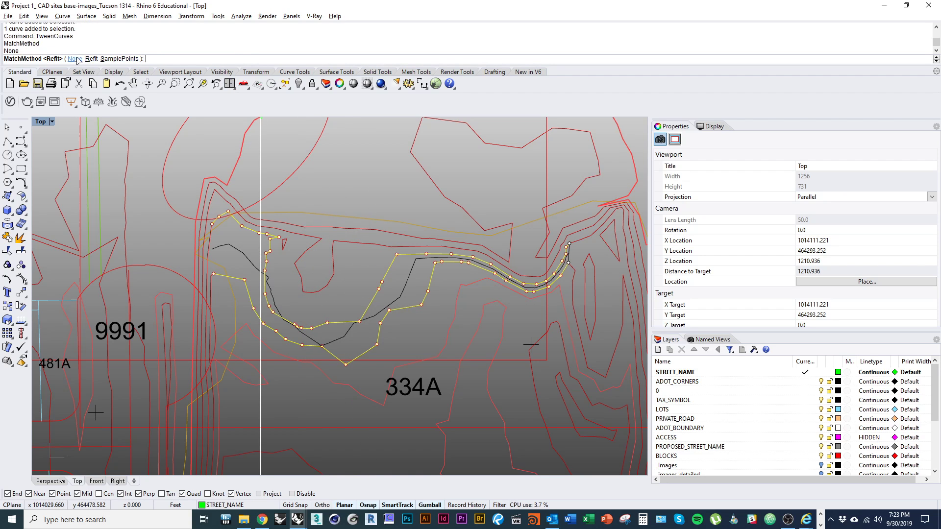
right_click_drag(368, 286, 305, 366)
key("Escape")
Try TweenCurves between the same two open contours using the SamplePoints match method
scroll(229, 365, "down", 2)
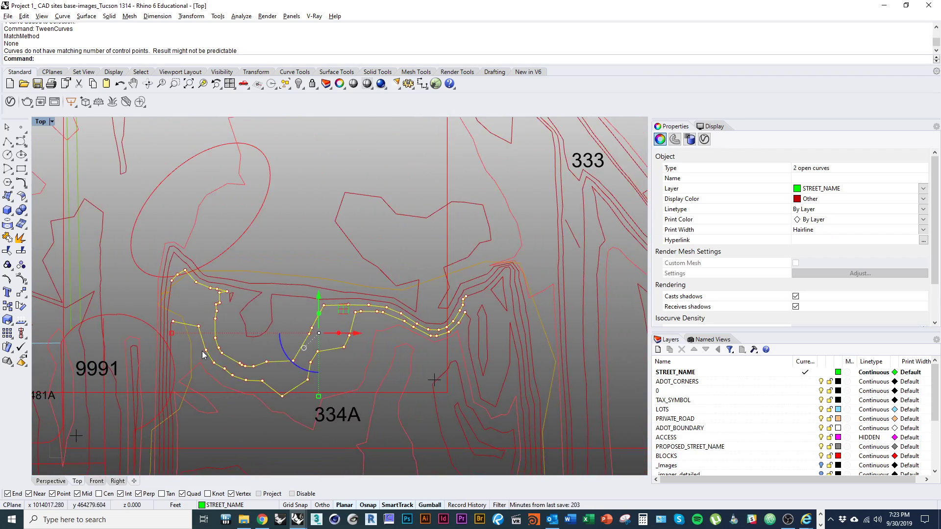
type("TweenCurves")
key("Return")
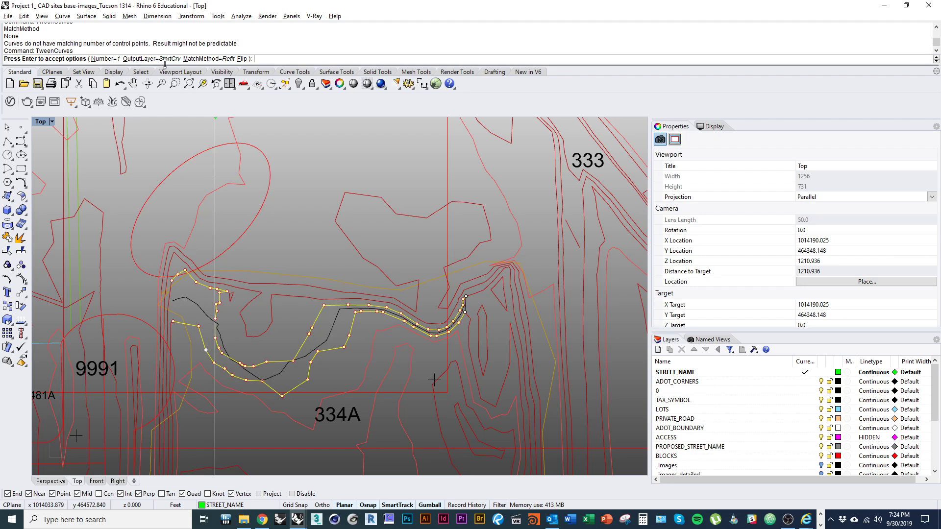
left_click(214, 59)
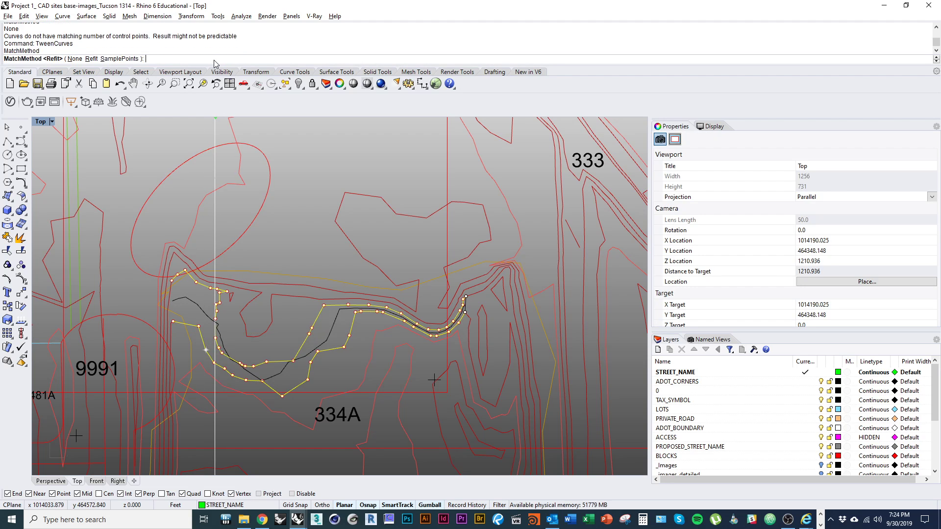
left_click(126, 59)
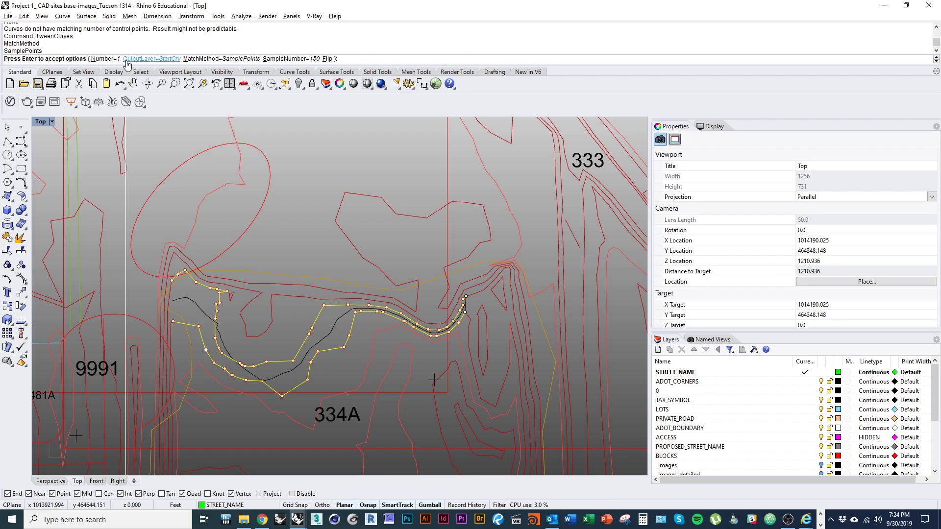
right_click_drag(287, 311, 139, 398)
key("Escape")
Delete the outer contour's control point at the sharp spike beside the small triangular contour
right_click_drag(183, 306, 327, 163)
scroll(250, 245, "up", 5)
left_click(241, 254)
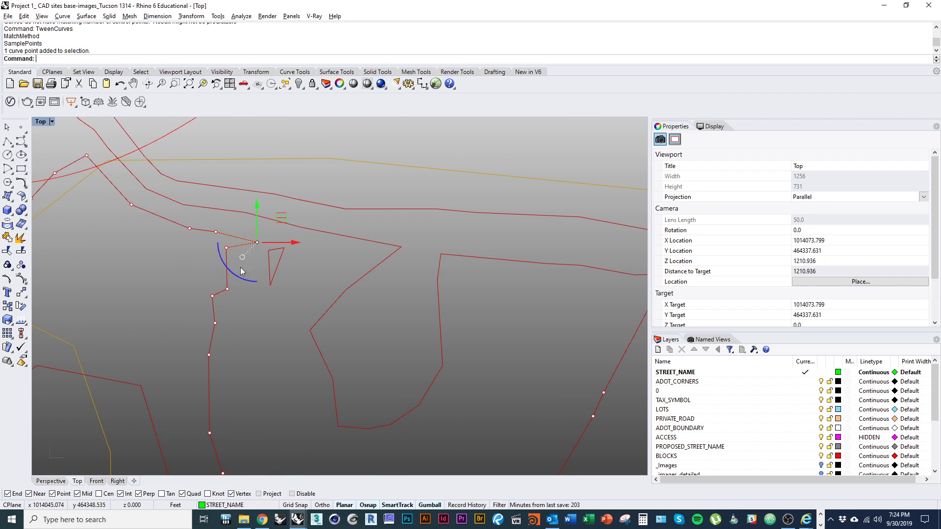
key("Delete")
Explode the two open contours, exclude one segment of each near their western ends, and join the remaining segments
right_click_drag(187, 255, 184, 240)
left_click(192, 284)
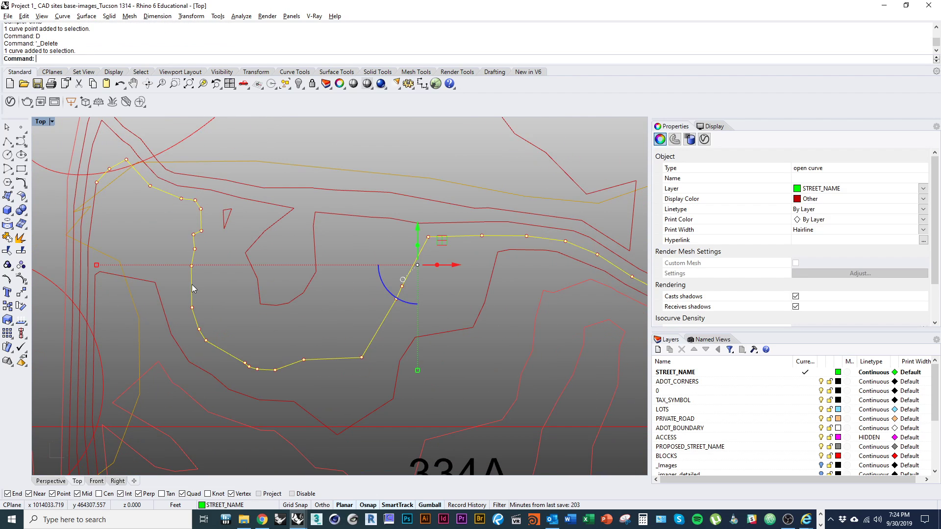
left_click(162, 303, "shift")
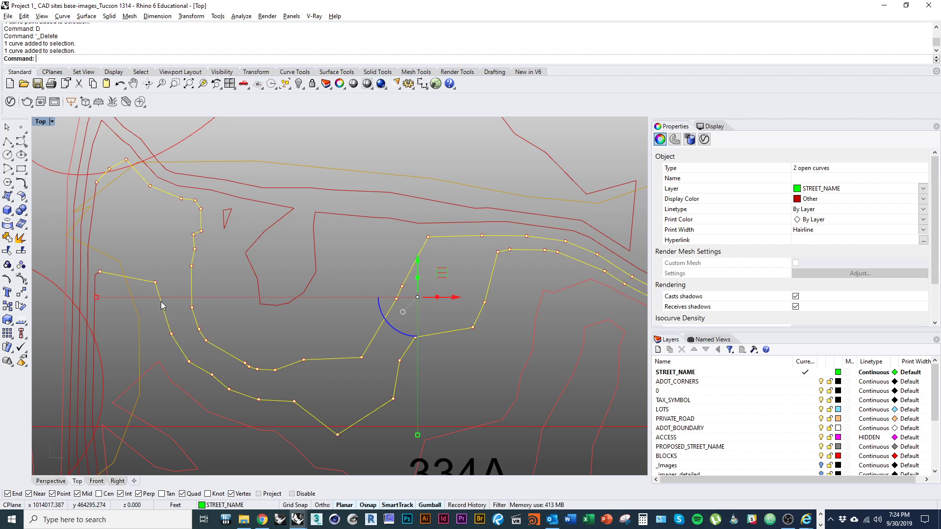
left_click(15, 242)
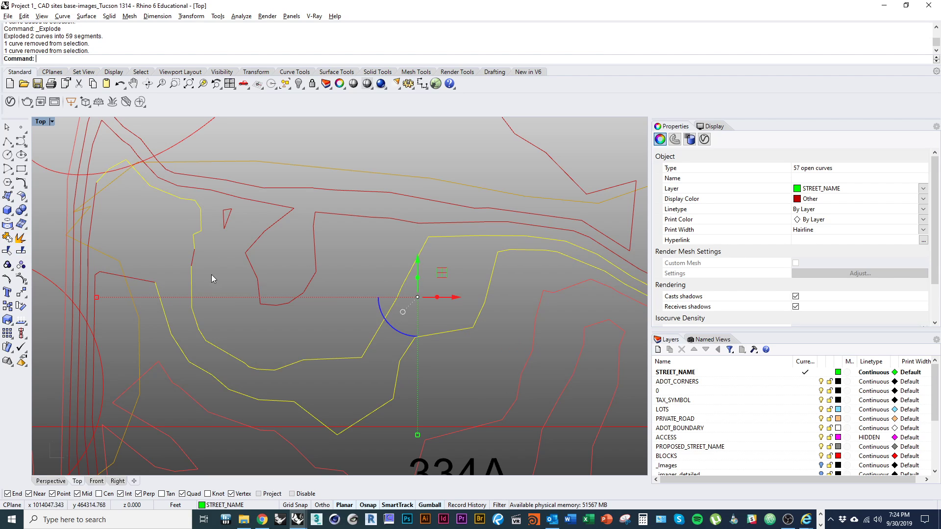
key("ctrl+j")
Create one tween curve between the two shortened contours north of the 334A label using the Refit match method
left_click(199, 299)
left_click(192, 299)
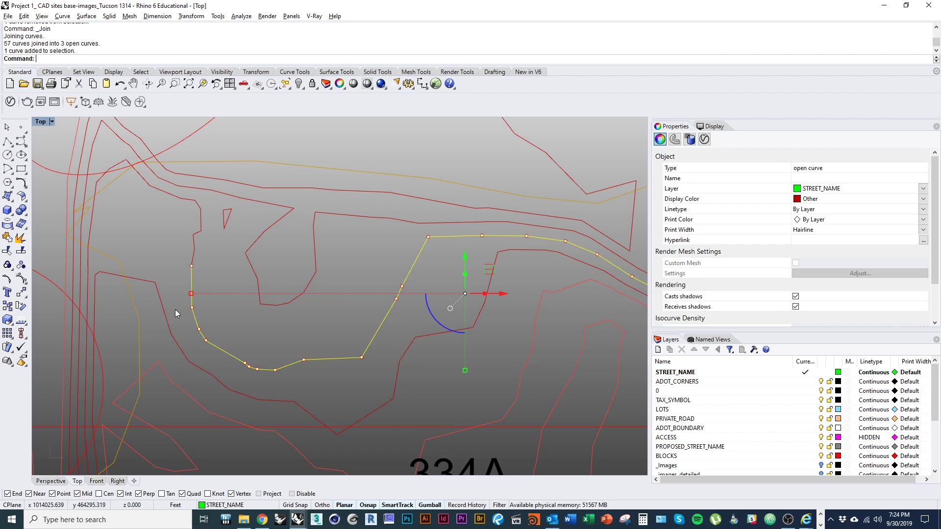
left_click(166, 315, "shift")
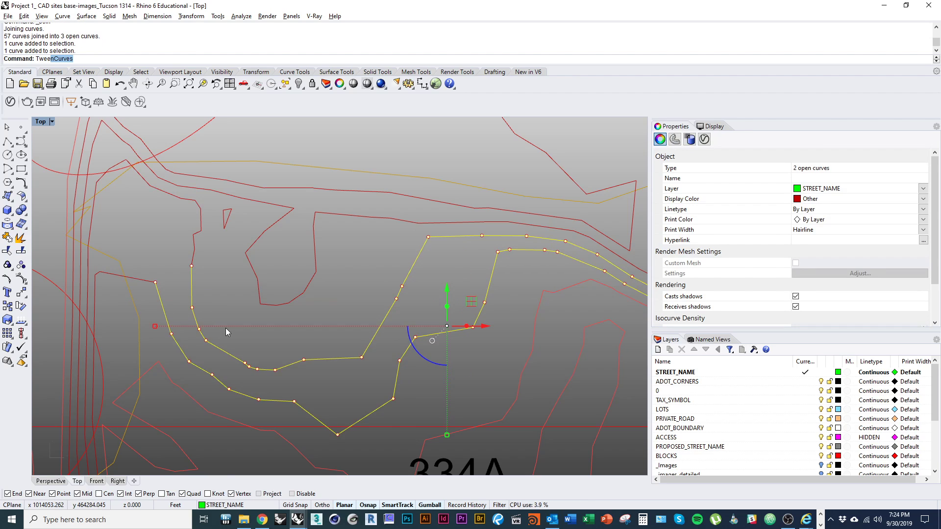
key("Return")
mouse_move(342, 315)
right_mouse_down()
mouse_move(177, 294)
mouse_move(387, 295)
mouse_move(93, 291)
right_mouse_up()
right_click_drag(406, 290, 359, 297)
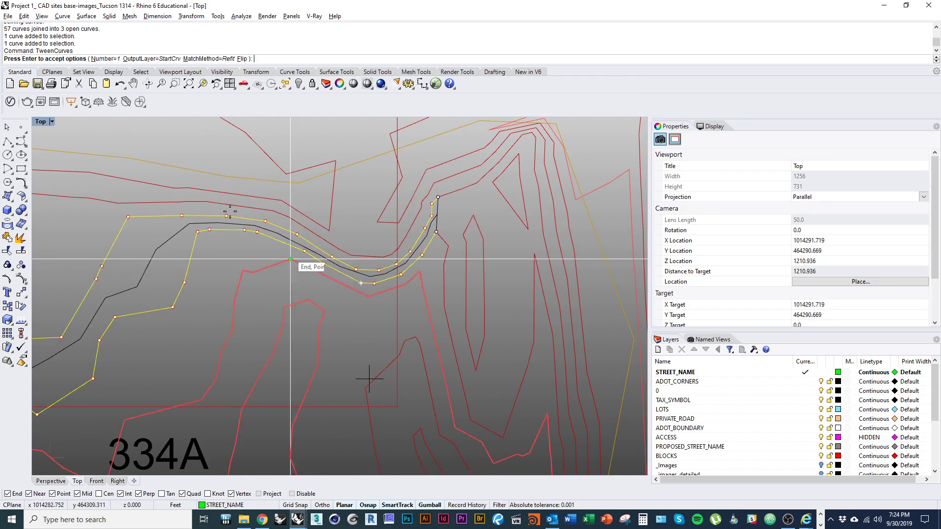
right_click_drag(291, 259, 391, 267)
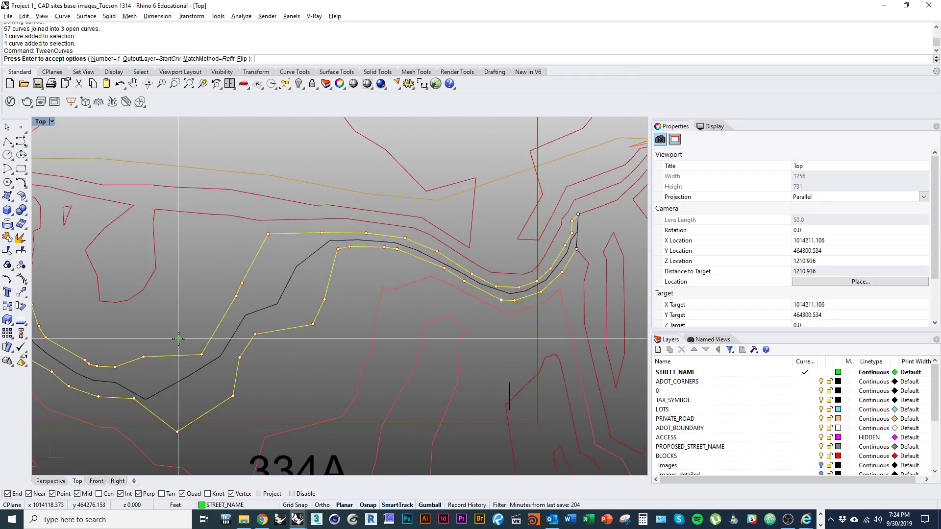
key("Return")
Create a further tween curve on each side of the middle one, between it and the neighbouring original contours
scroll(203, 331, "down", 2)
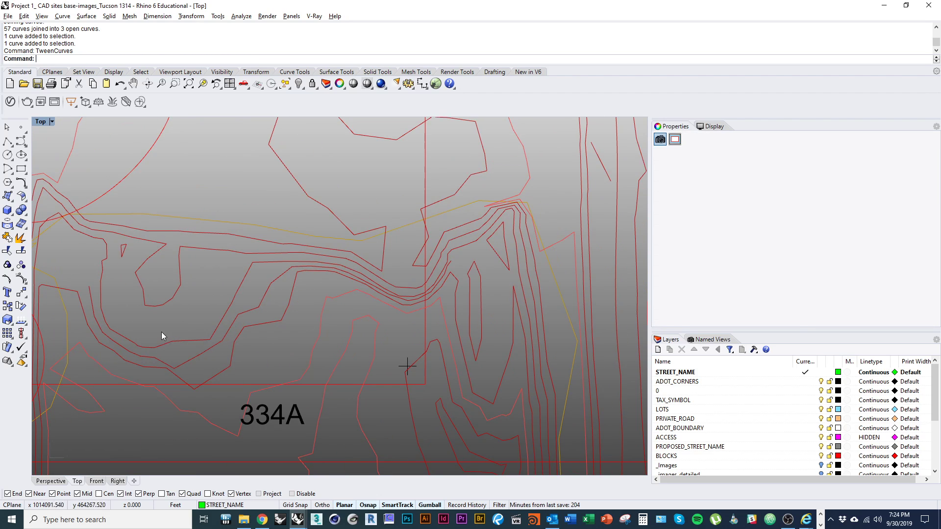
left_click(268, 295)
left_click(239, 287, "shift")
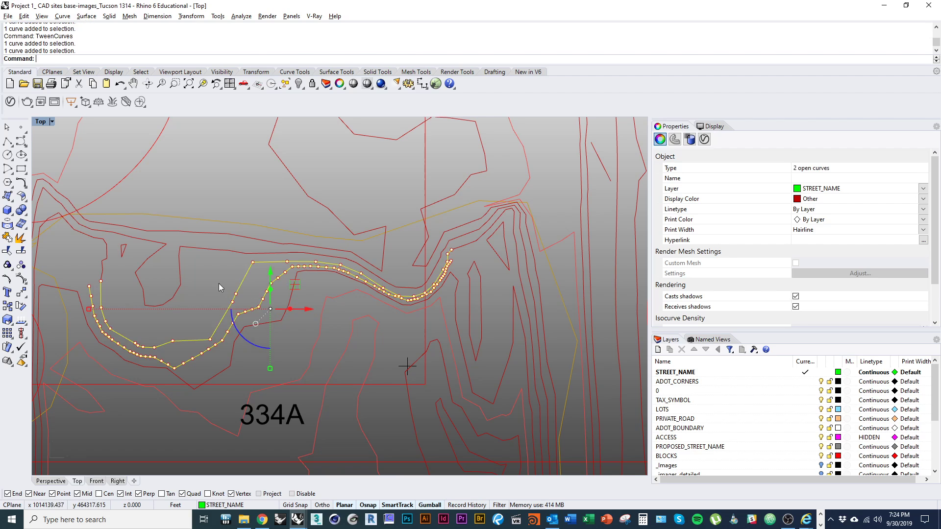
key("Return")
left_click(279, 322)
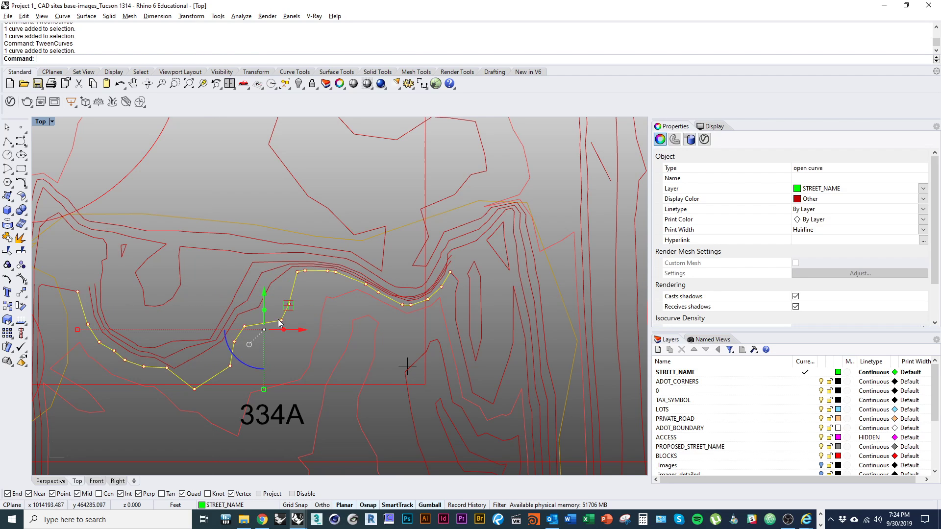
key("Return")
key("Escape")
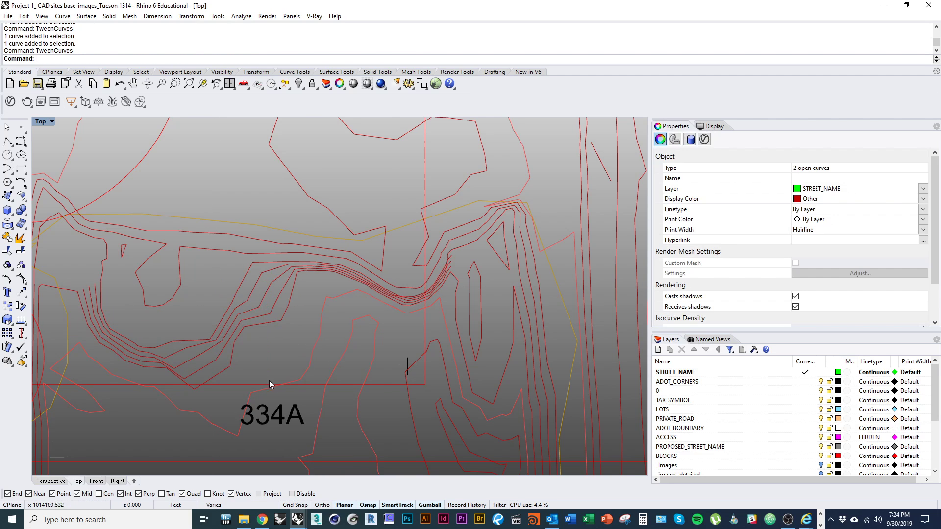
Delete the tween curves between the two contours north of the 334A label
scroll(258, 393, "down", 2)
scroll(258, 393, "up", 5)
scroll(211, 301, "down", 8)
right_click_drag(231, 407, 262, 355)
scroll(281, 356, "up", 3)
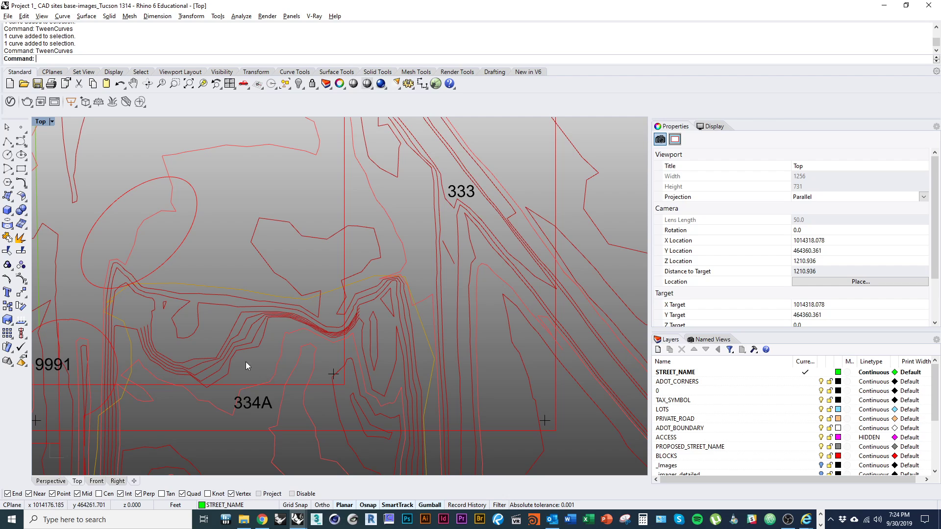
left_click(233, 366)
type("D")
key("Return")
left_click(205, 370)
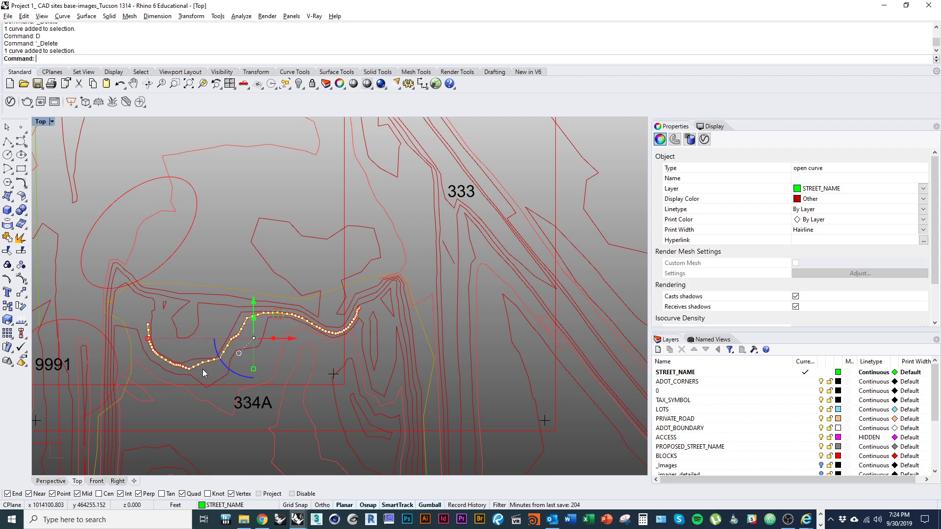
type("D")
key("Return")
right_click_drag(242, 364, 220, 372)
scroll(241, 320, "down", 5)
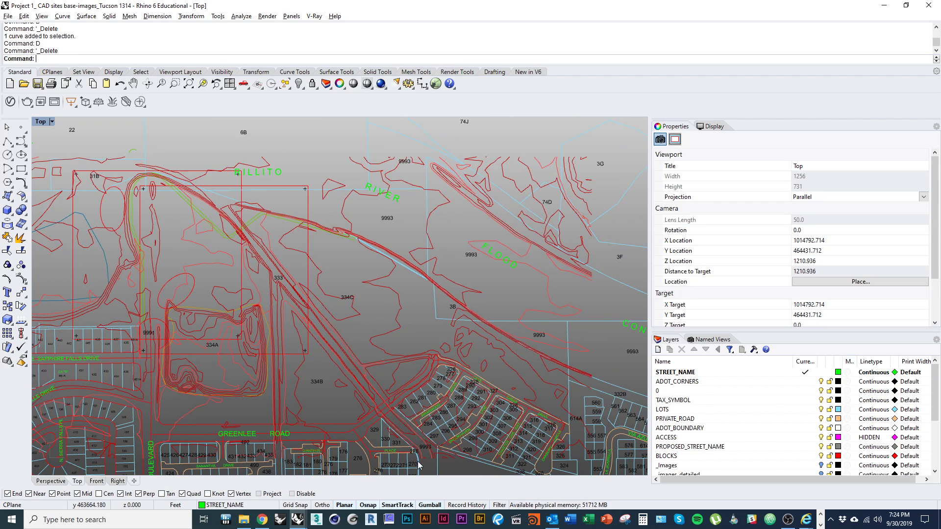
mouse_move(299, 522)
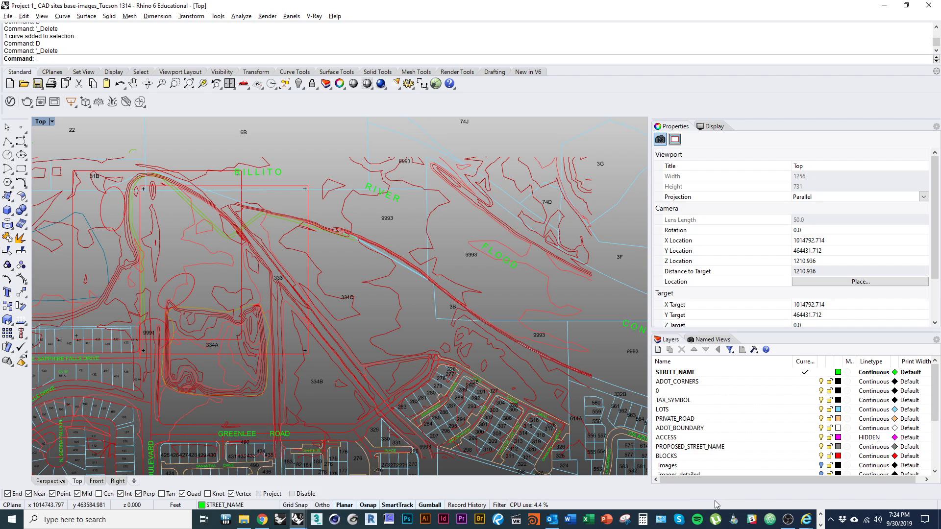
left_click(788, 521)
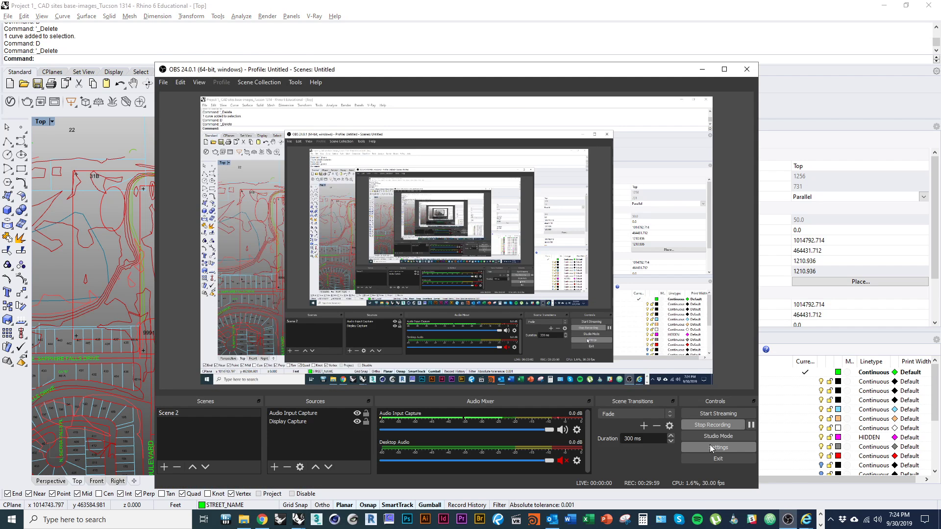